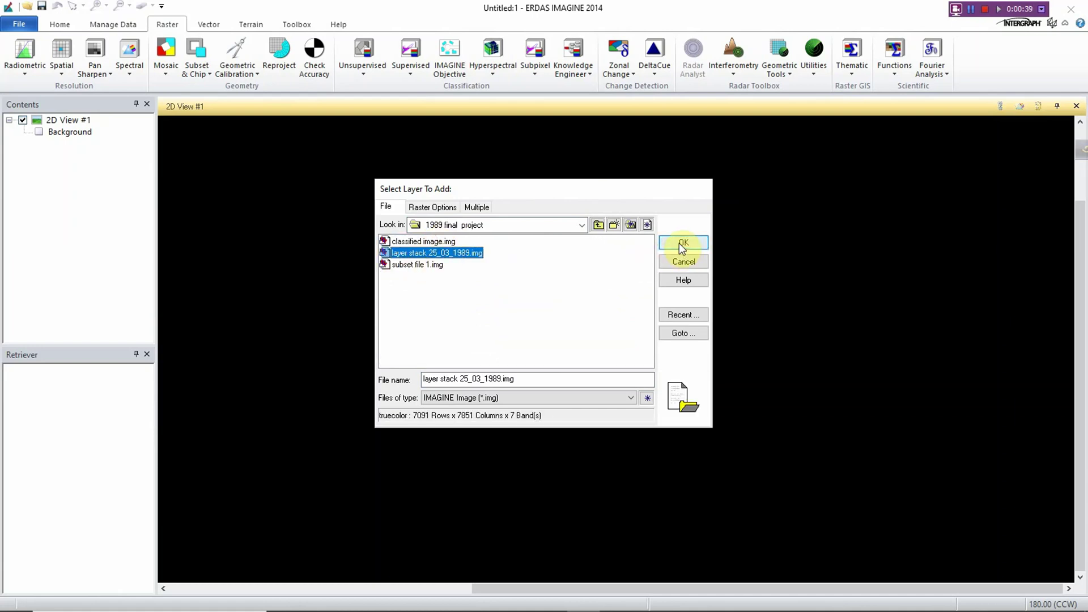
Load layer stack 25_03_1989.img from the 1989 final project folder into the 2D view
left_click(683, 245)
scroll(531, 319, "down", 5)
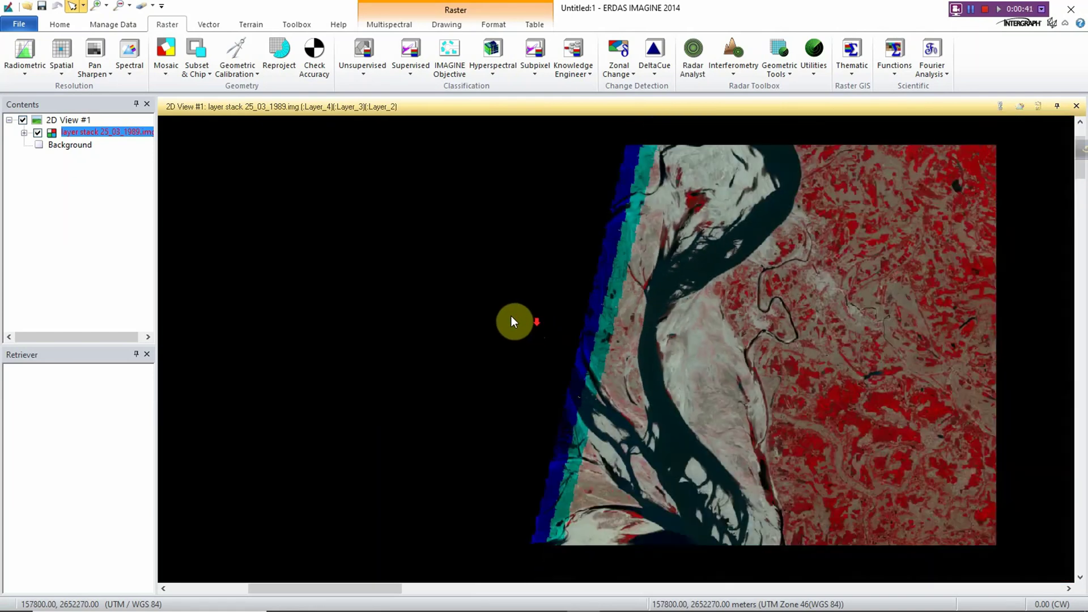
Examine the 1989 satellite image at several scales, focusing on the area between the rivers near its northern edge
scroll(778, 332, "up", 3)
scroll(793, 349, "down", 3)
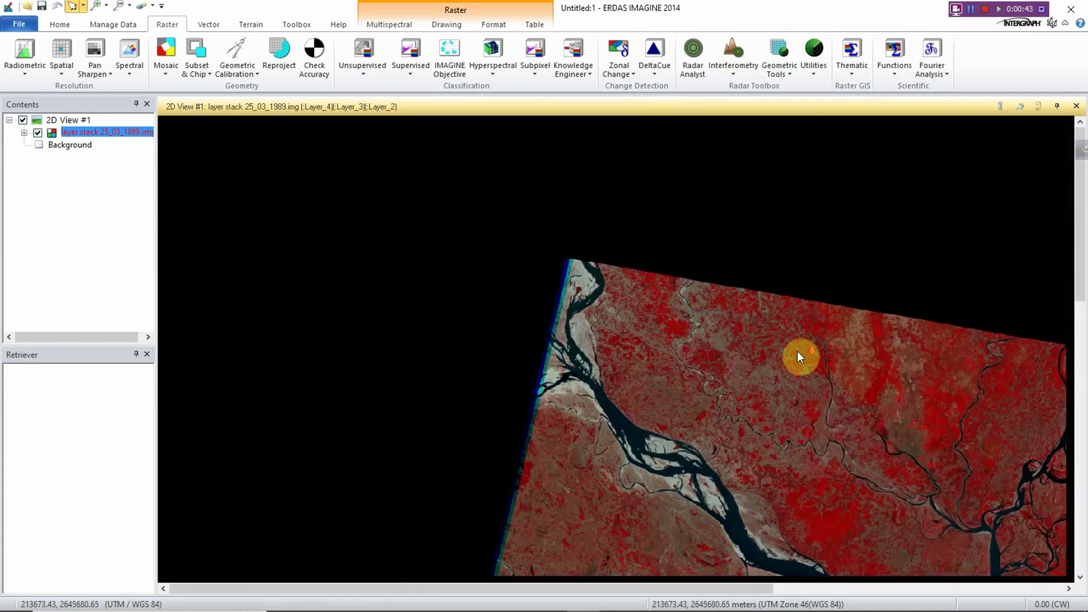
scroll(886, 352, "up", 3)
scroll(990, 406, "up", 5)
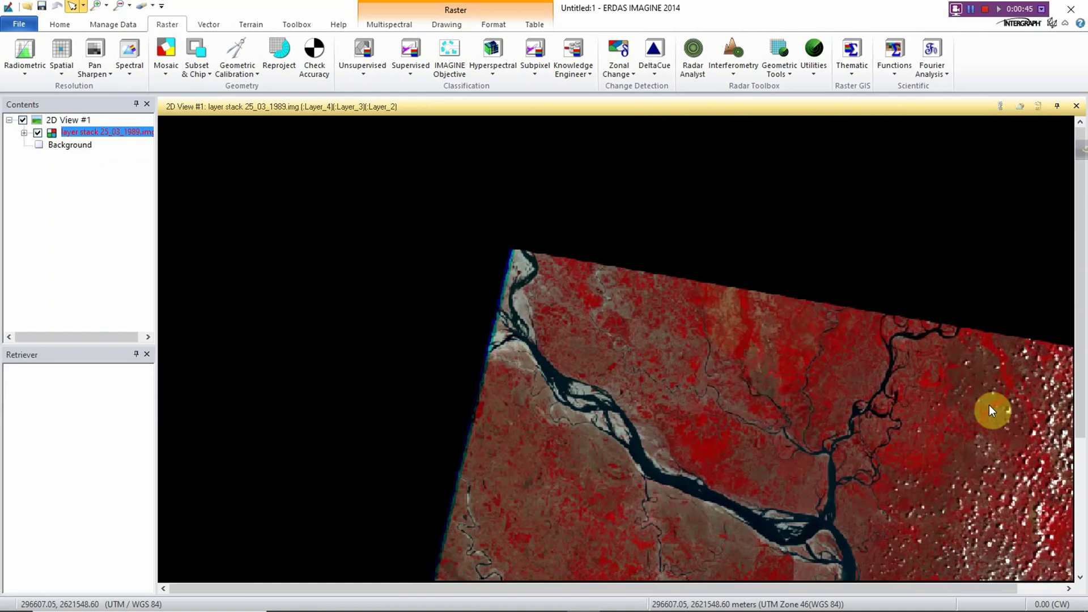
scroll(807, 318, "down", 5)
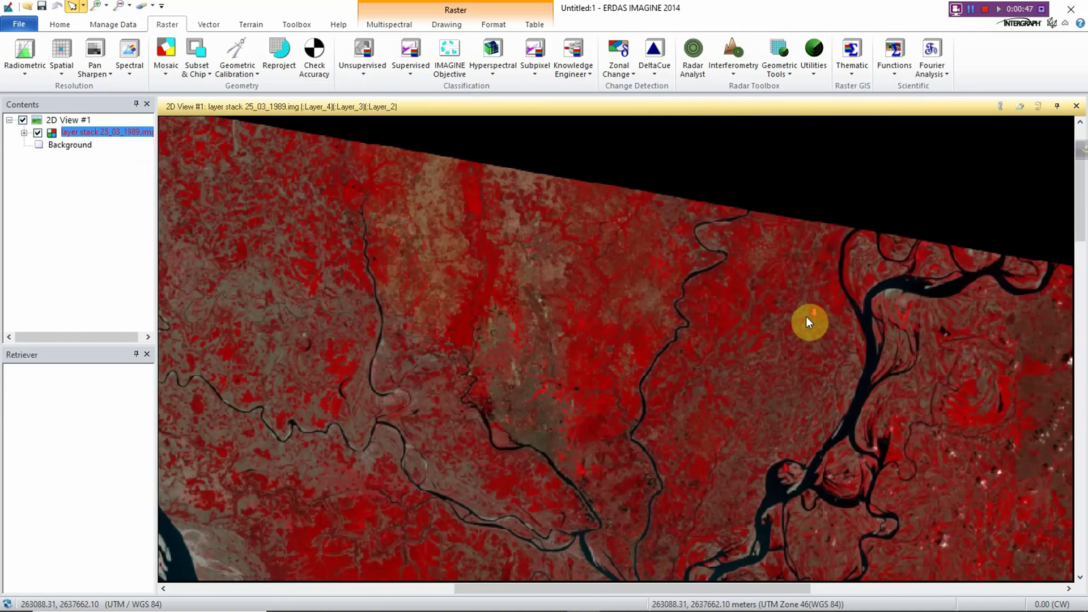
scroll(806, 318, "up", 4)
scroll(787, 323, "down", 3)
scroll(779, 329, "down", 3)
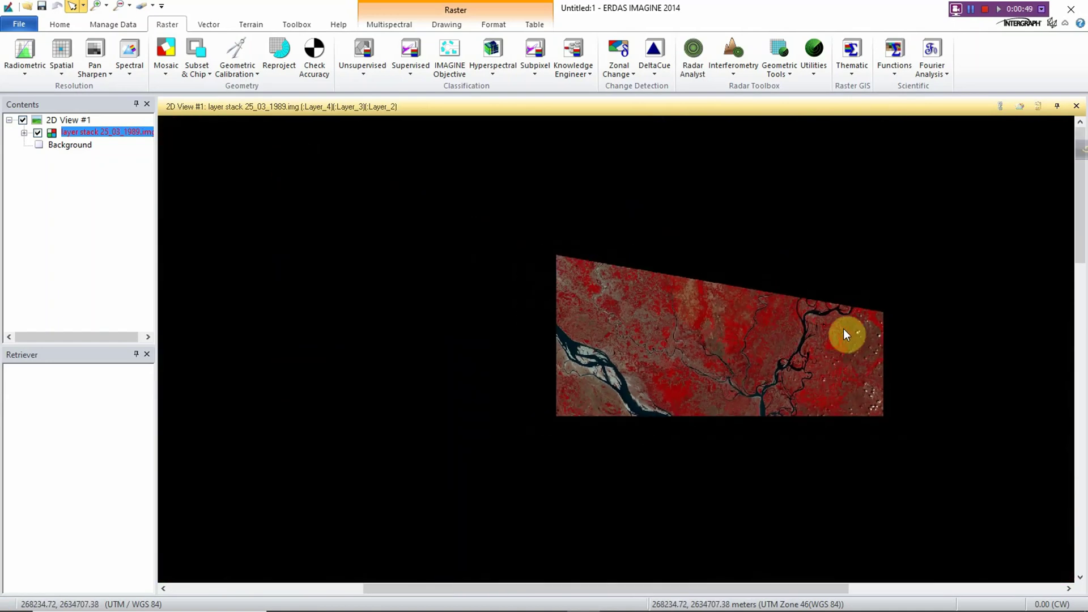
scroll(845, 333, "up", 3)
scroll(722, 364, "down", 4)
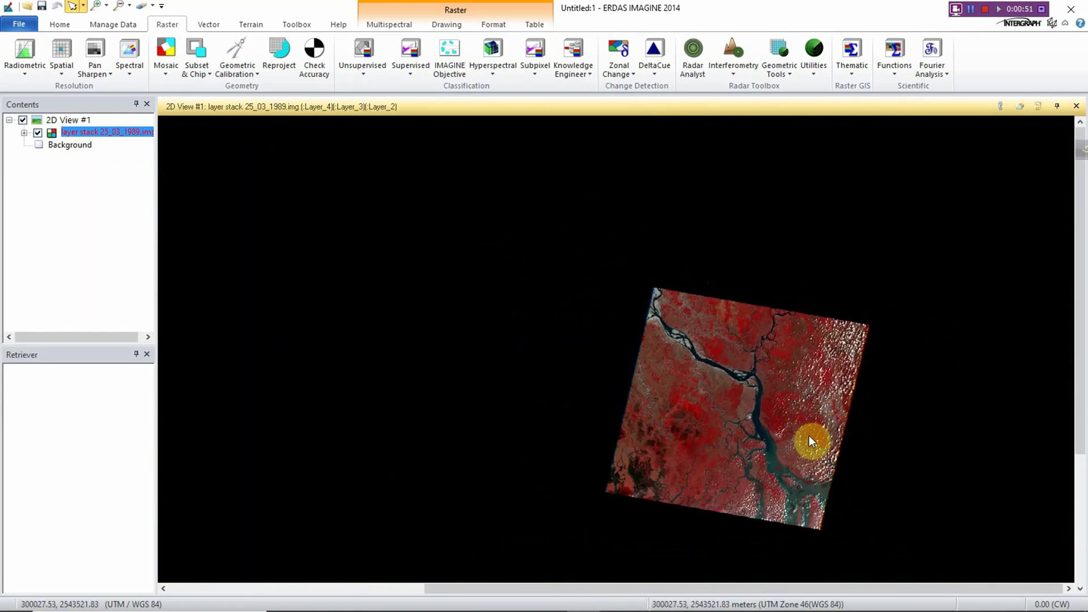
scroll(808, 437, "up", 4)
scroll(706, 307, "down", 1)
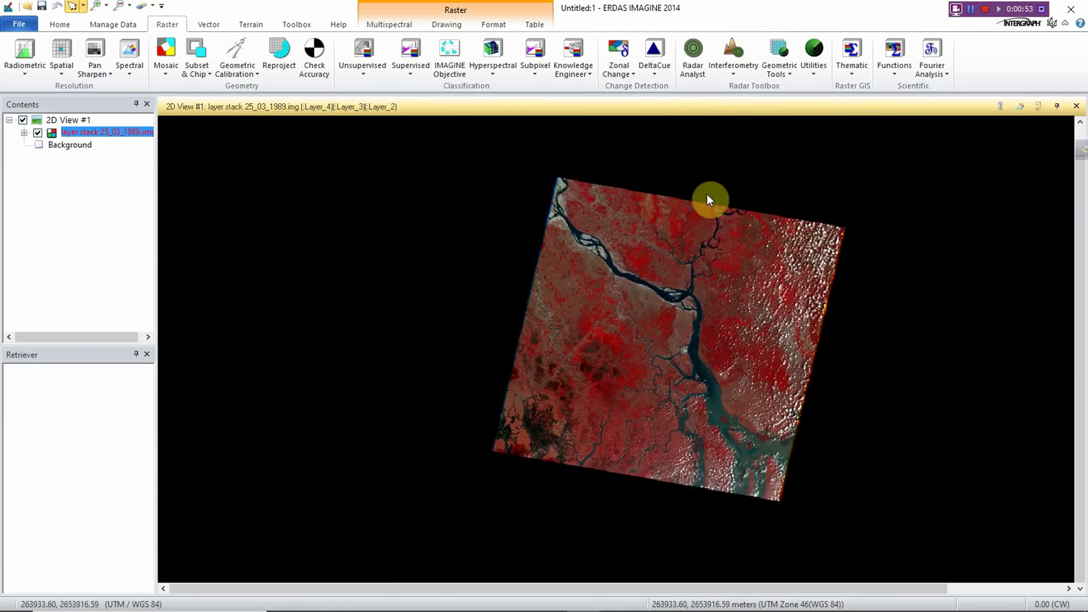
scroll(706, 193, "up", 4)
scroll(692, 211, "up", 3)
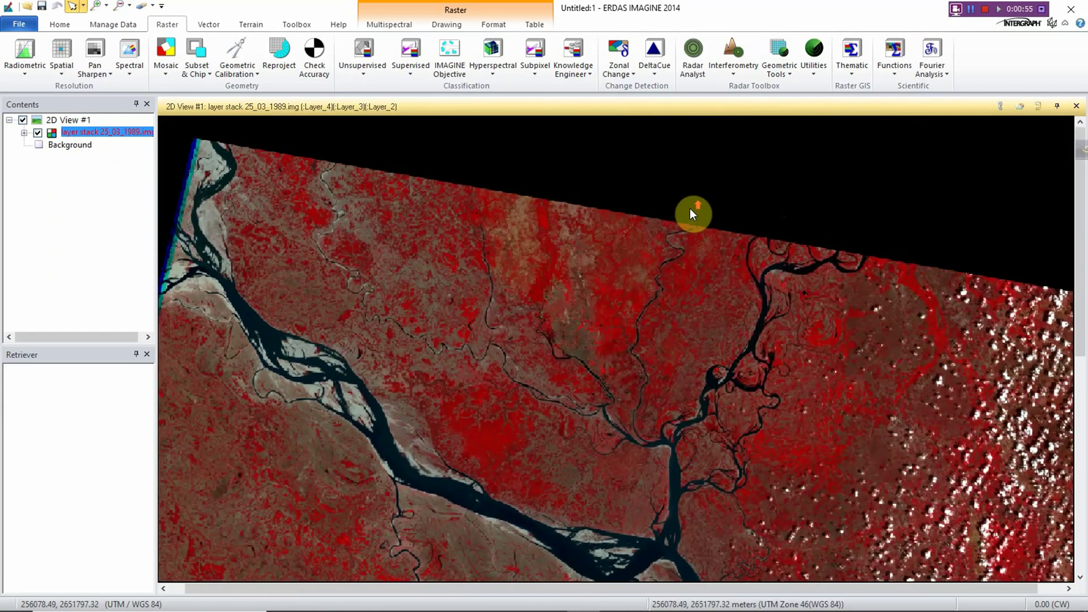
scroll(658, 230, "down", 3)
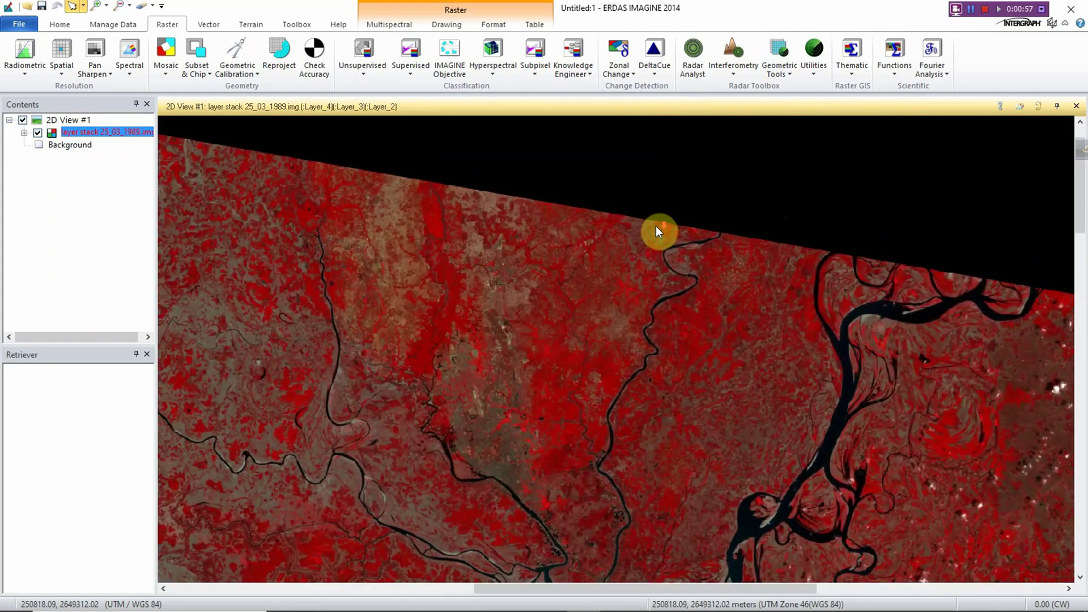
scroll(651, 229, "up", 2)
scroll(576, 254, "down", 4)
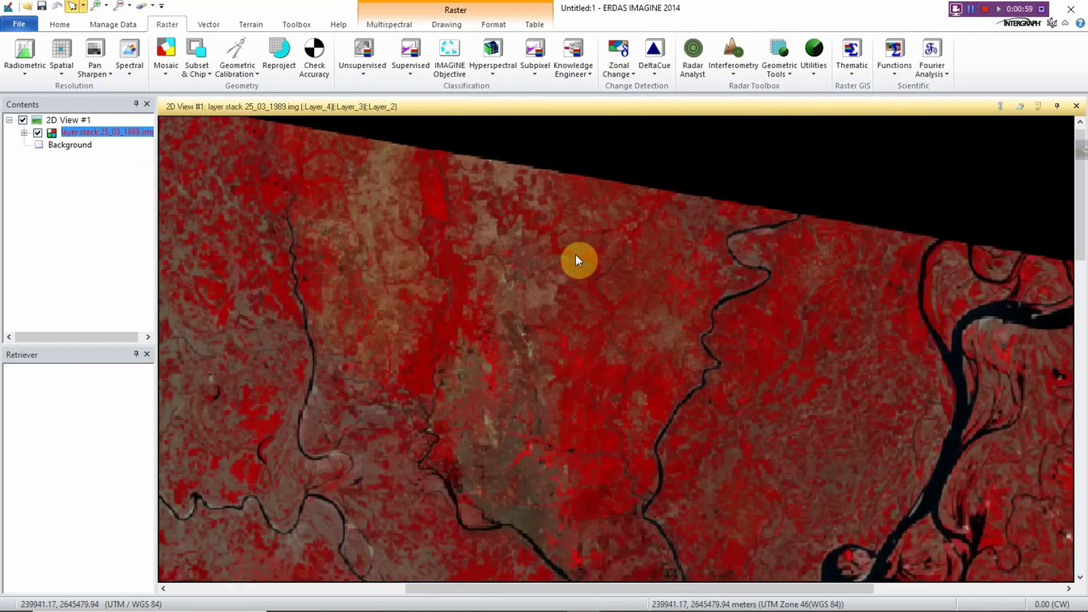
scroll(524, 379, "up", 3)
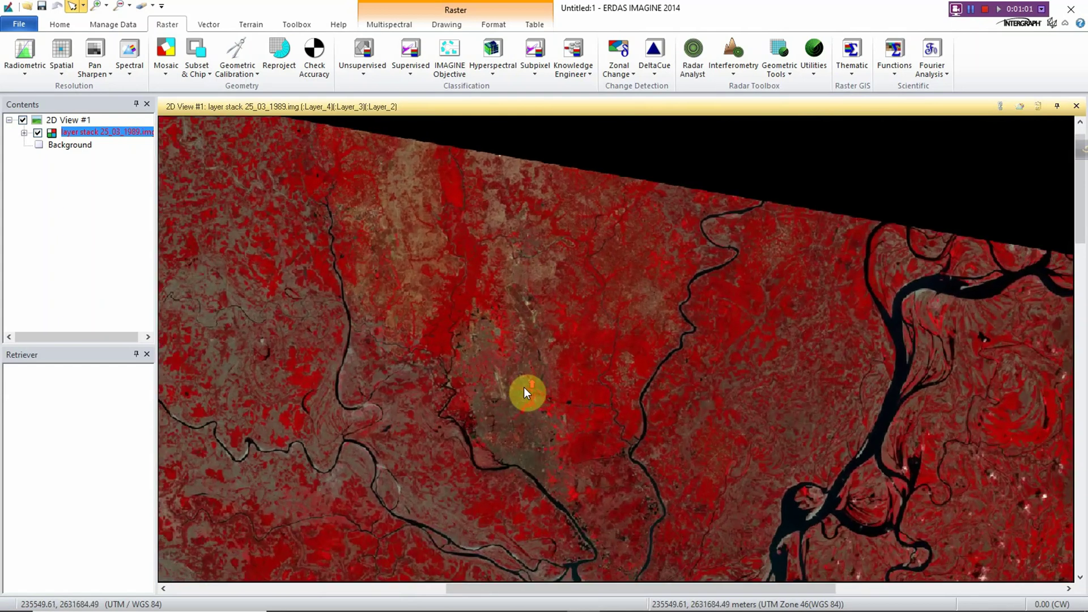
scroll(546, 296, "up", 1)
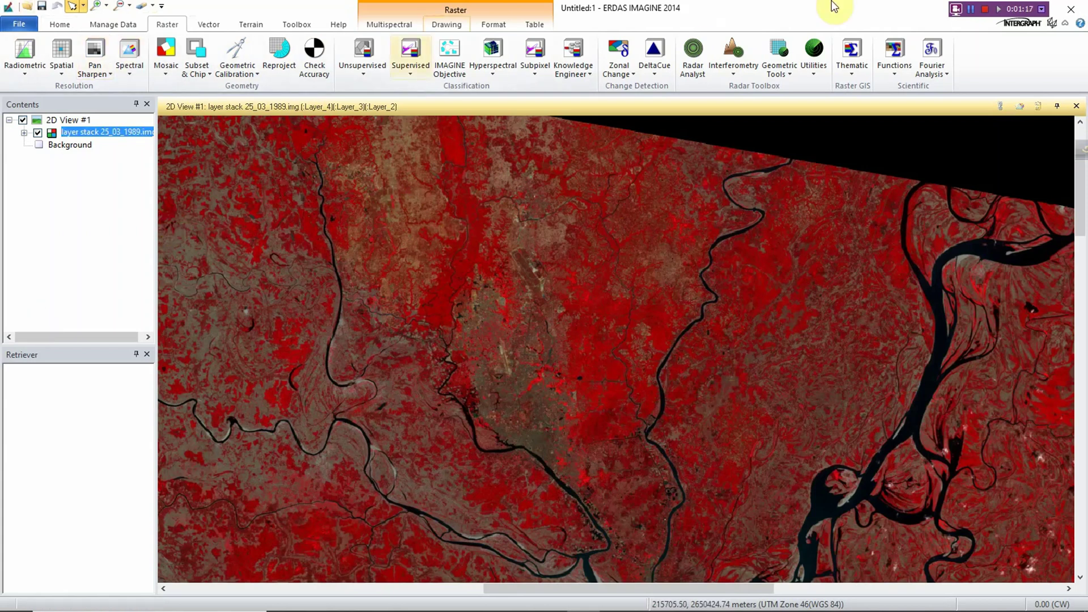
Draw a rectangular AOI about 30 km wide and 26 km high between the two rivers near the image's northern edge
left_click(441, 27)
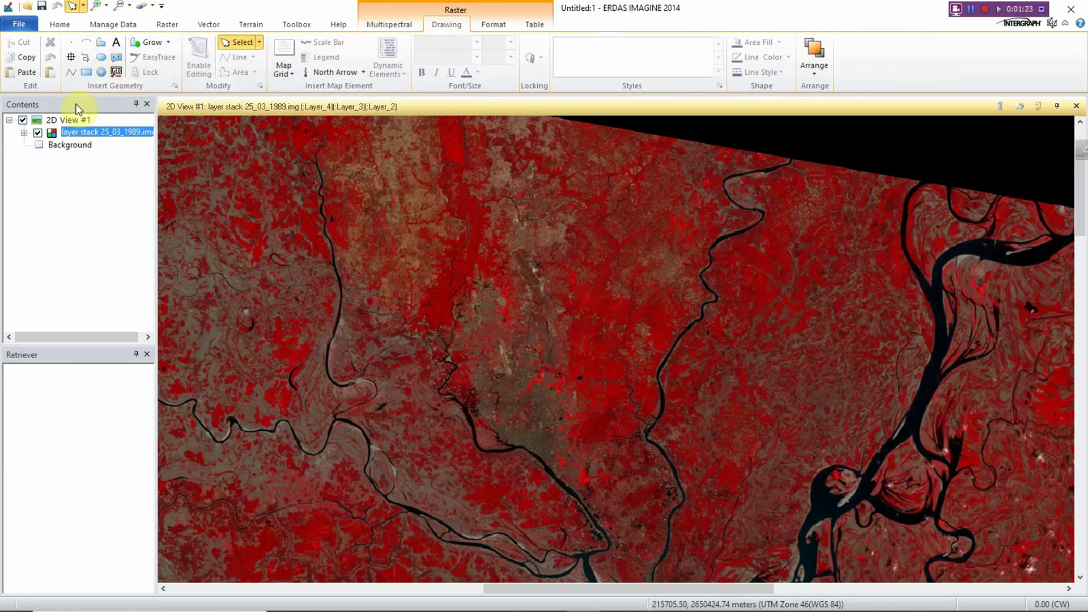
left_click(87, 72)
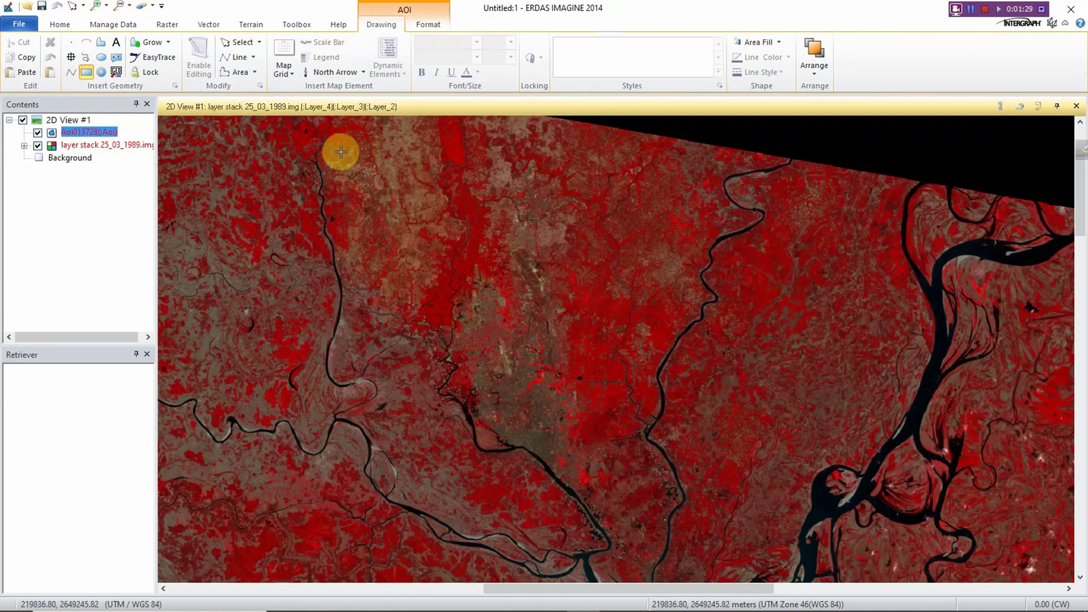
left_click_drag(340, 152, 707, 534)
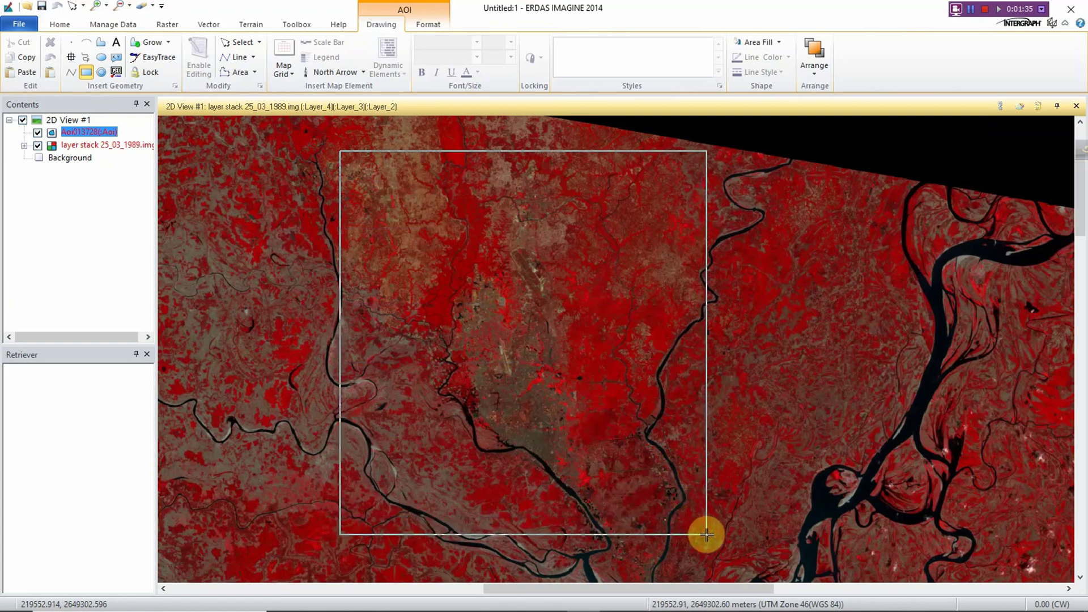
left_click_drag(706, 534, 699, 460)
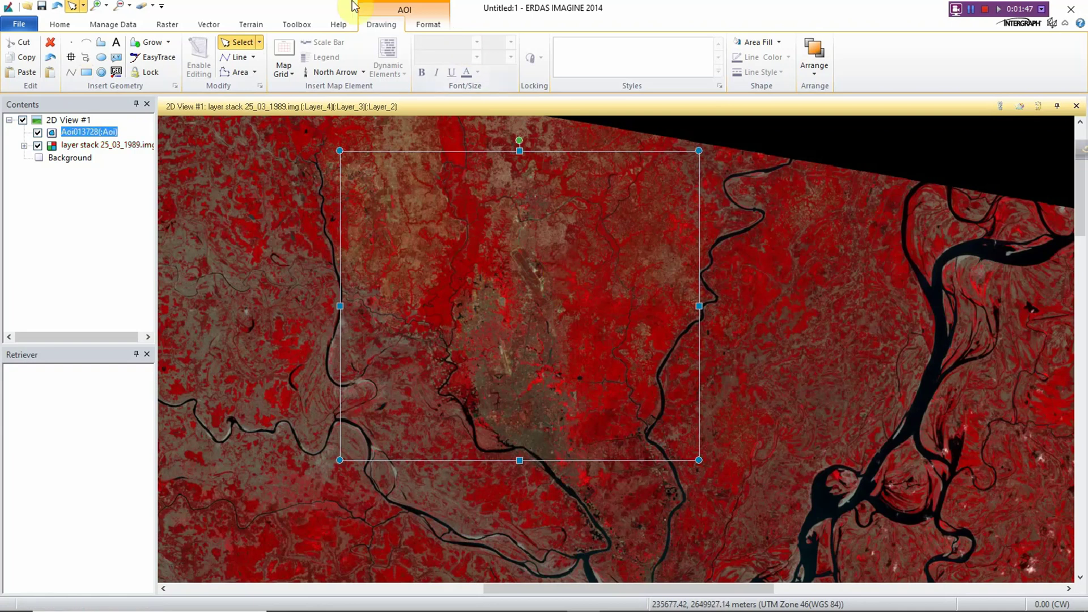
Copy the selected AOI rectangle and make its AOI layer the active layer in the contents
left_click(66, 26)
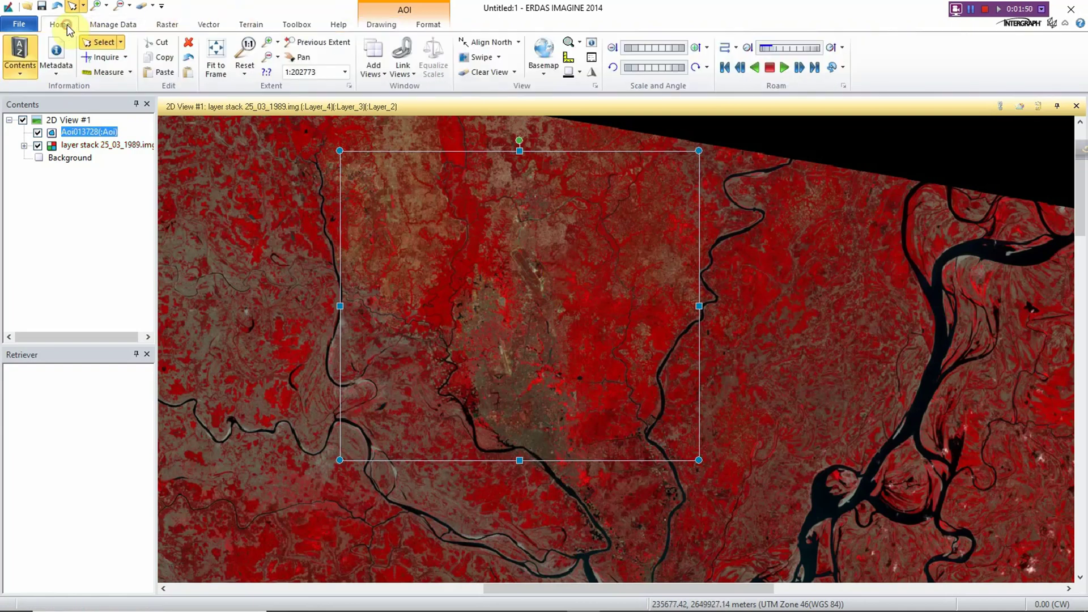
left_click(160, 60)
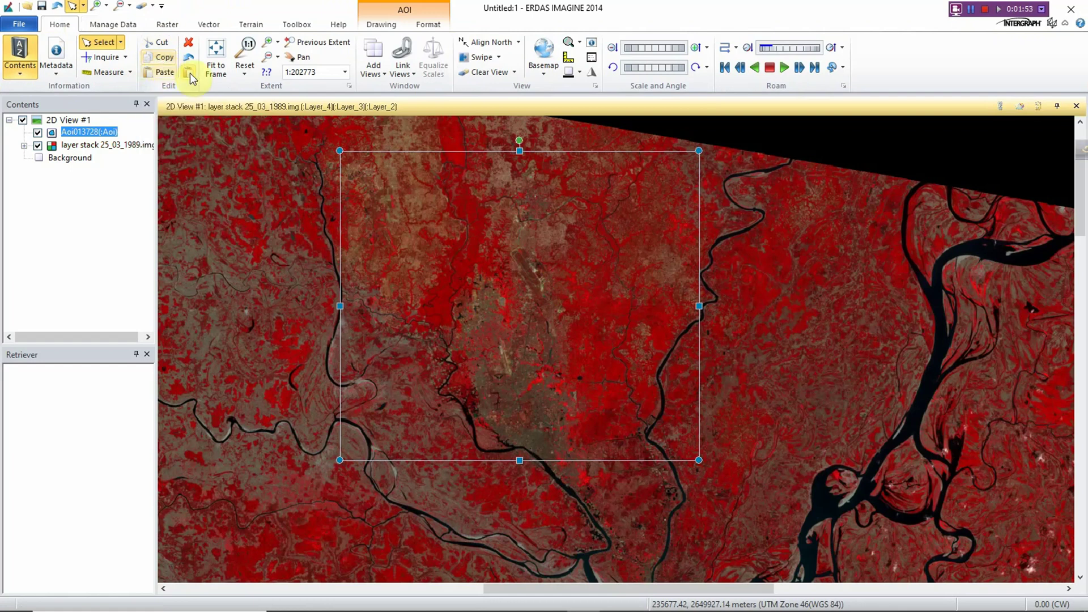
left_click(84, 158)
left_click(52, 134)
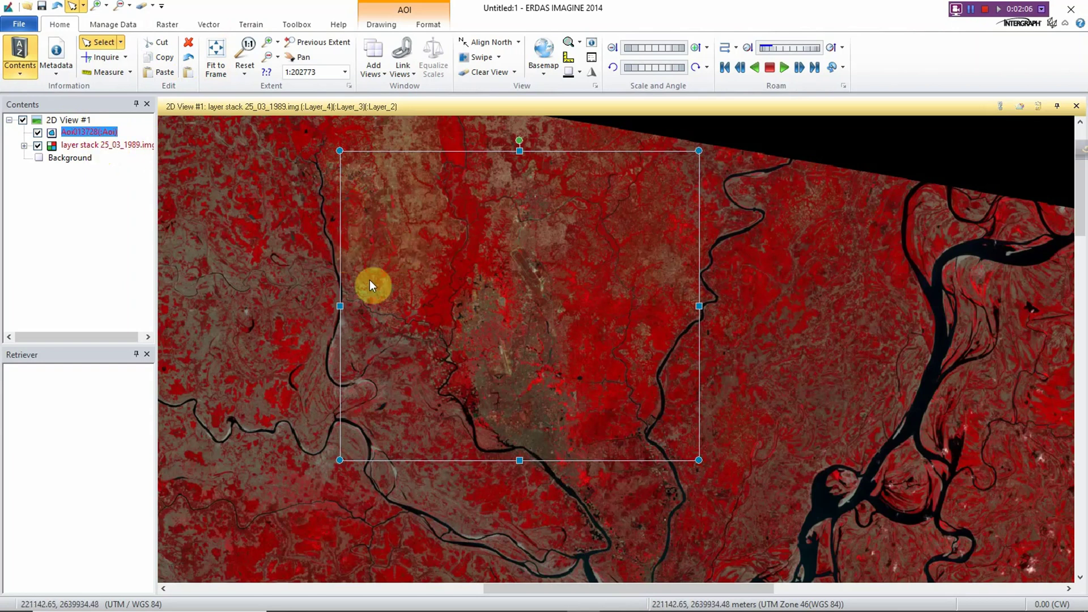
Examine the extent and position of the AOI rectangle within the whole satellite image
scroll(326, 284, "down", 5)
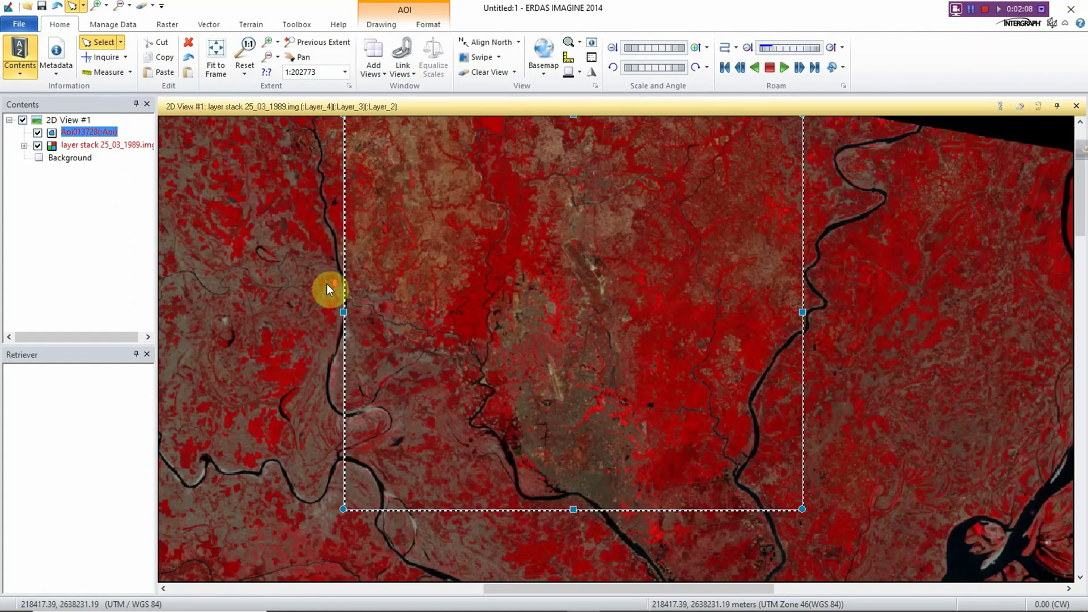
scroll(462, 213, "down", 2)
scroll(481, 193, "down", 2)
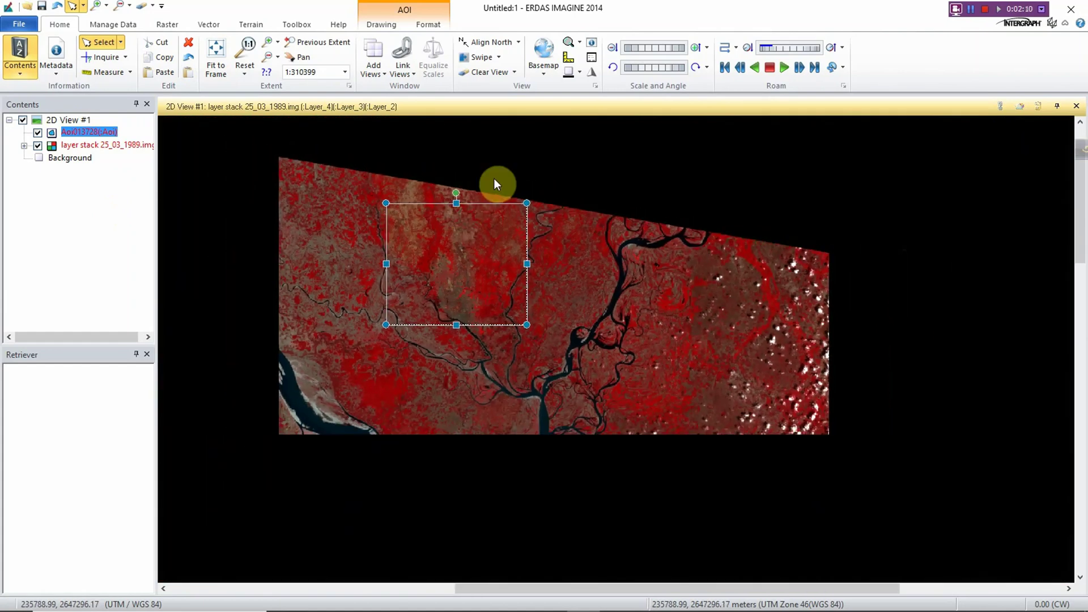
scroll(499, 173, "up", 3)
scroll(501, 176, "down", 1)
scroll(498, 184, "up", 1)
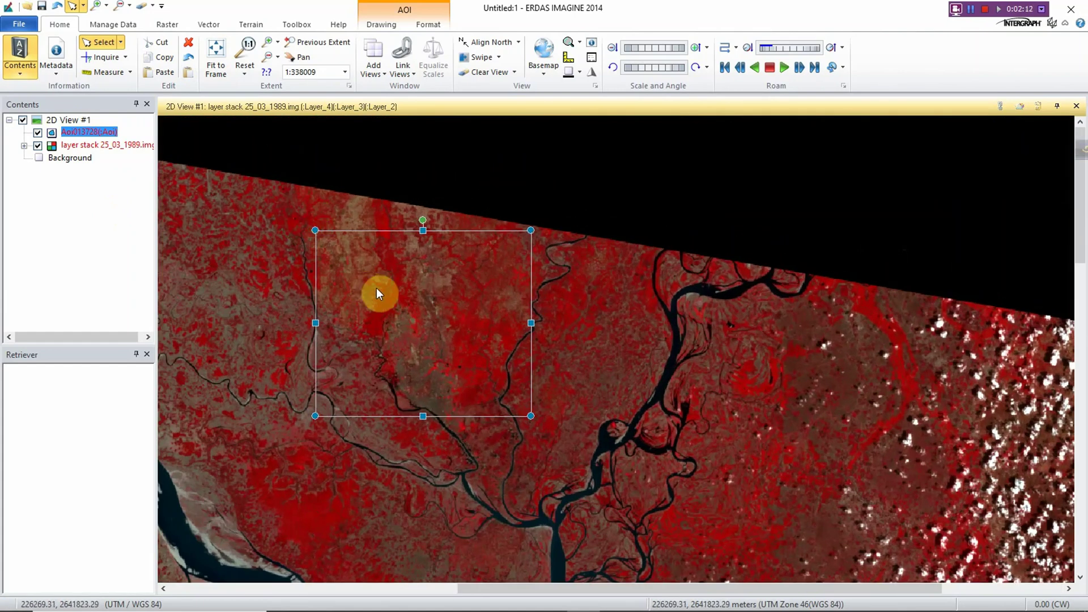
scroll(413, 283, "down", 2)
scroll(441, 271, "up", 1)
scroll(443, 273, "down", 2)
scroll(441, 271, "up", 2)
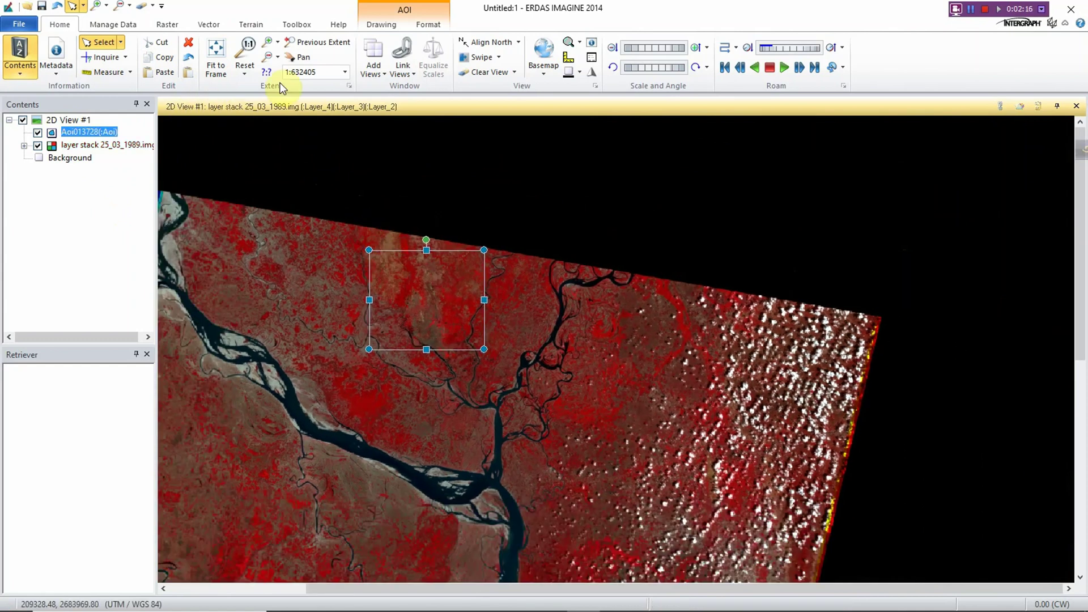
Start Create Subset Image with layer stack 25_03_1989.img as the input file
left_click(168, 25)
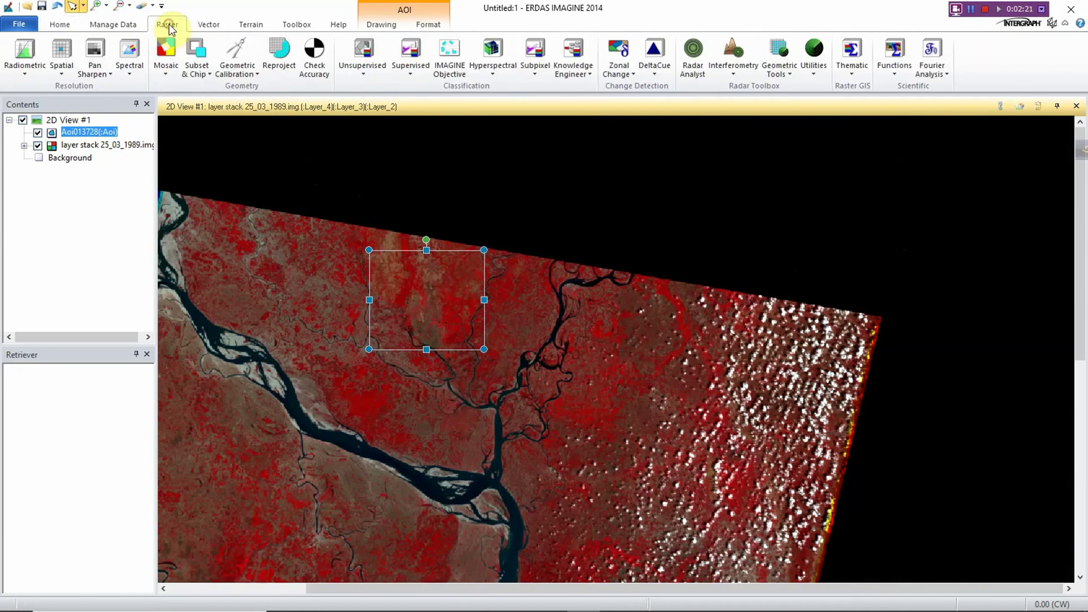
left_click(196, 71)
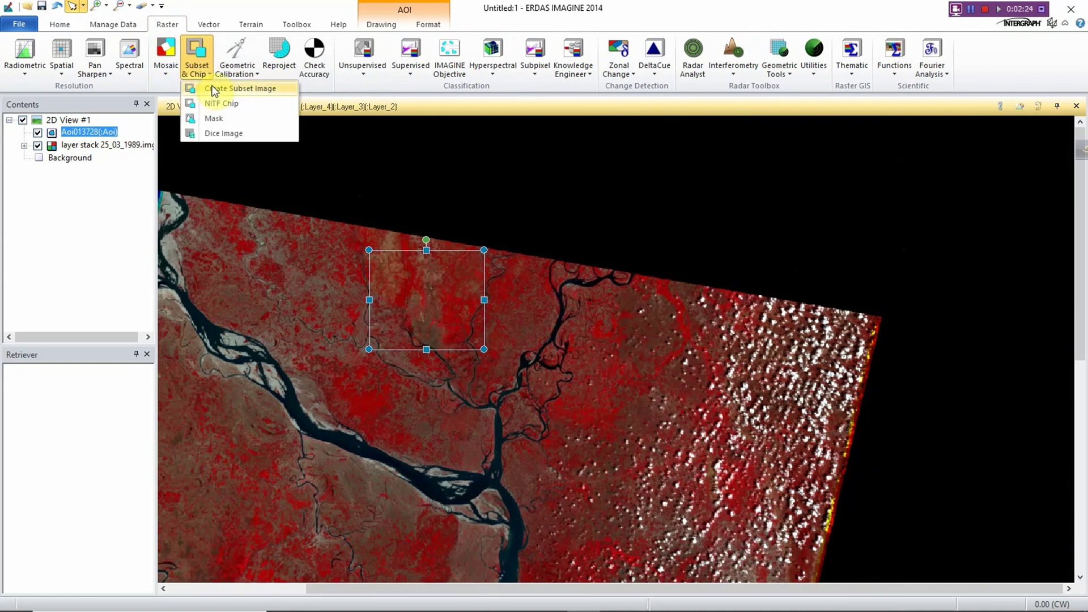
left_click(243, 89)
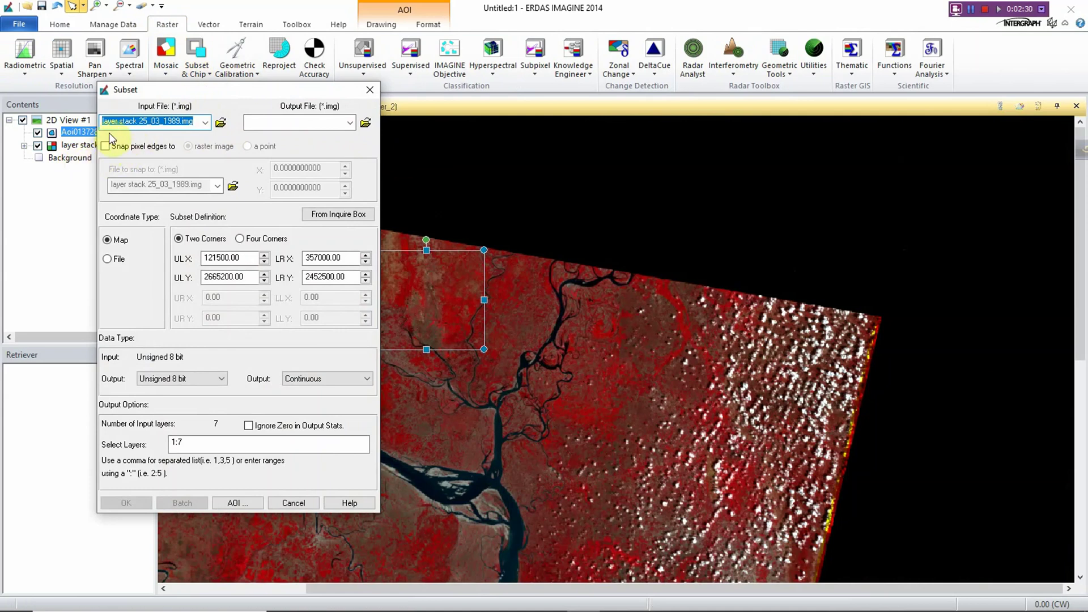
left_click(350, 123)
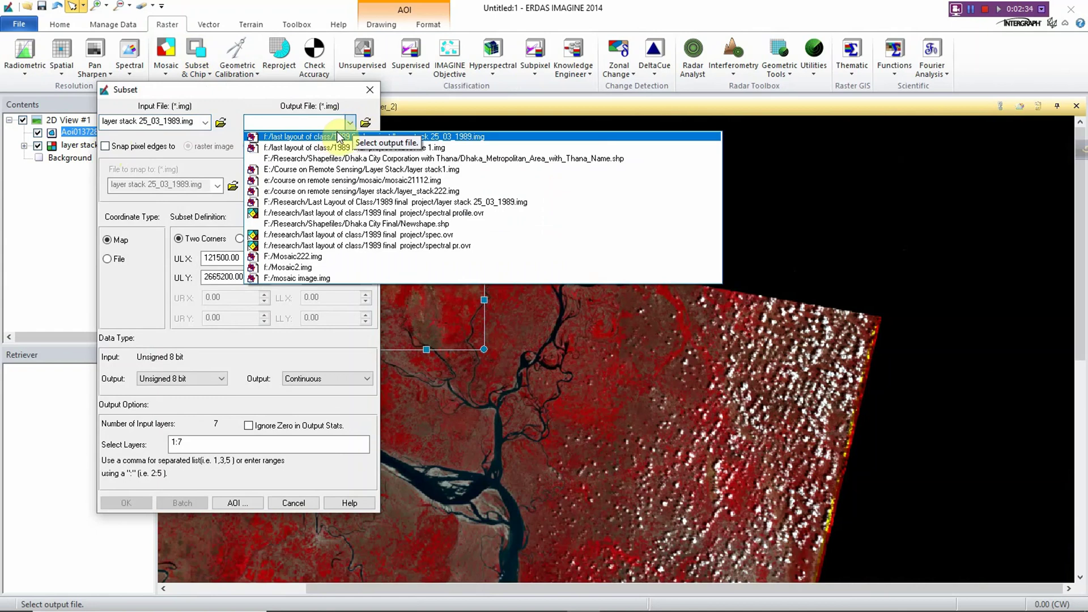
left_click(338, 136)
left_click(349, 333)
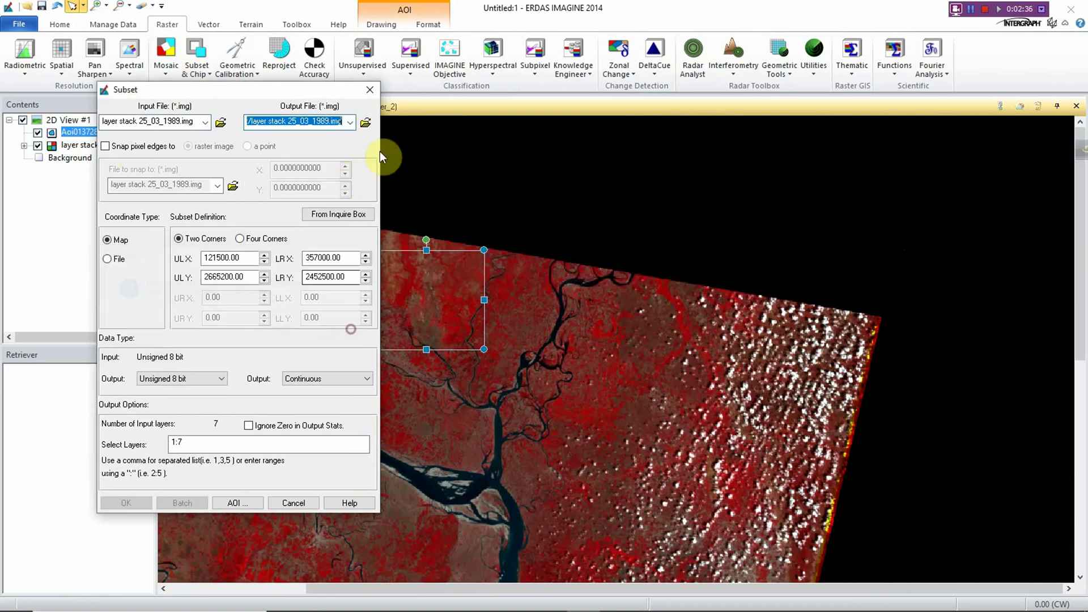
Set the subset's output file to Subset Image 2 in IMAGINE Image format in the 1989 final project folder
left_click(366, 121)
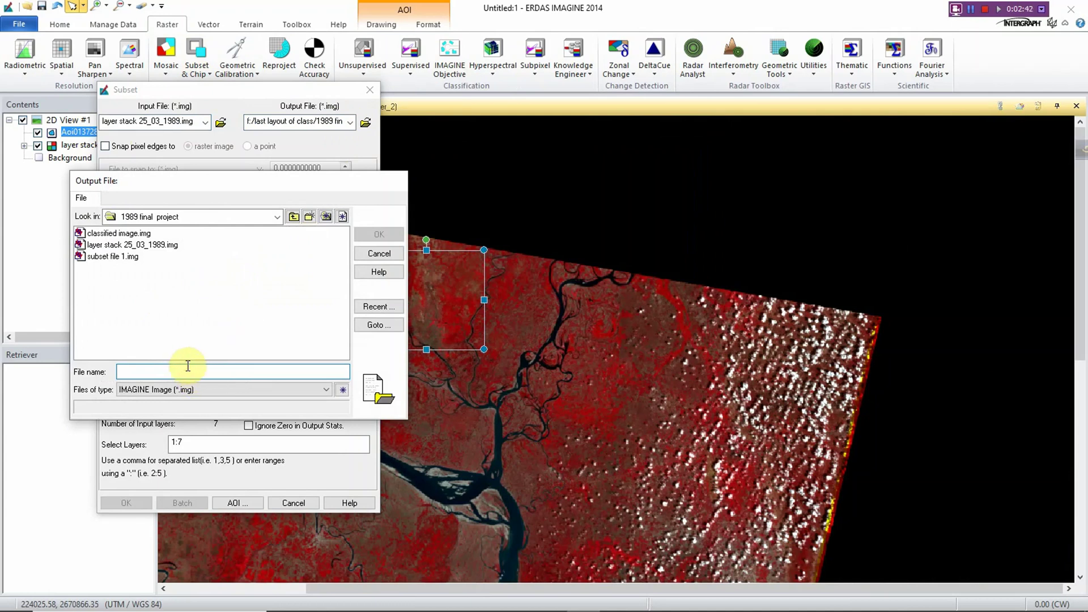
type("SU")
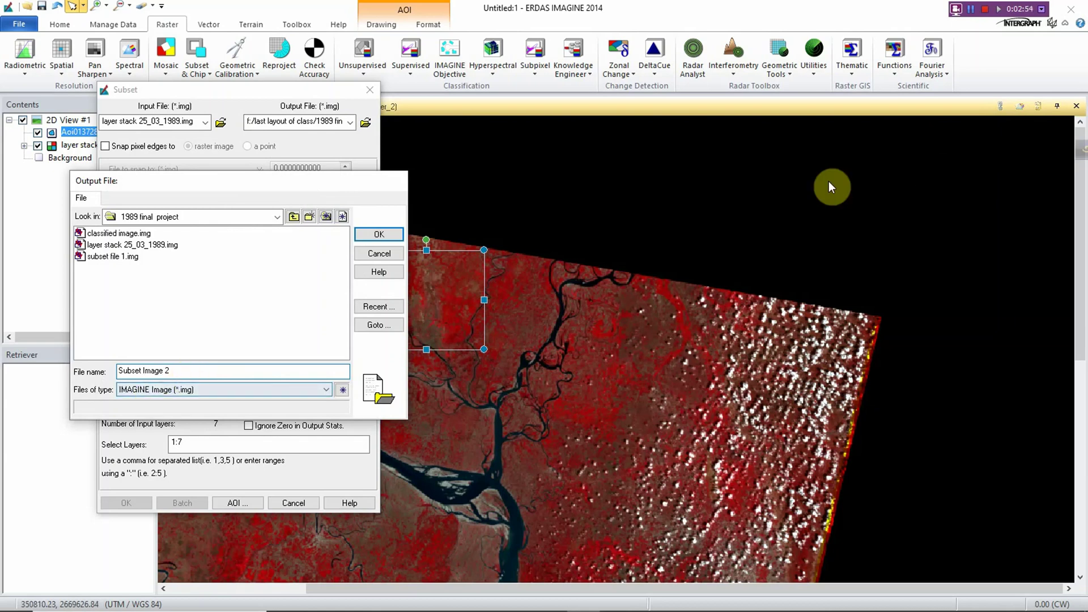
left_click(371, 237)
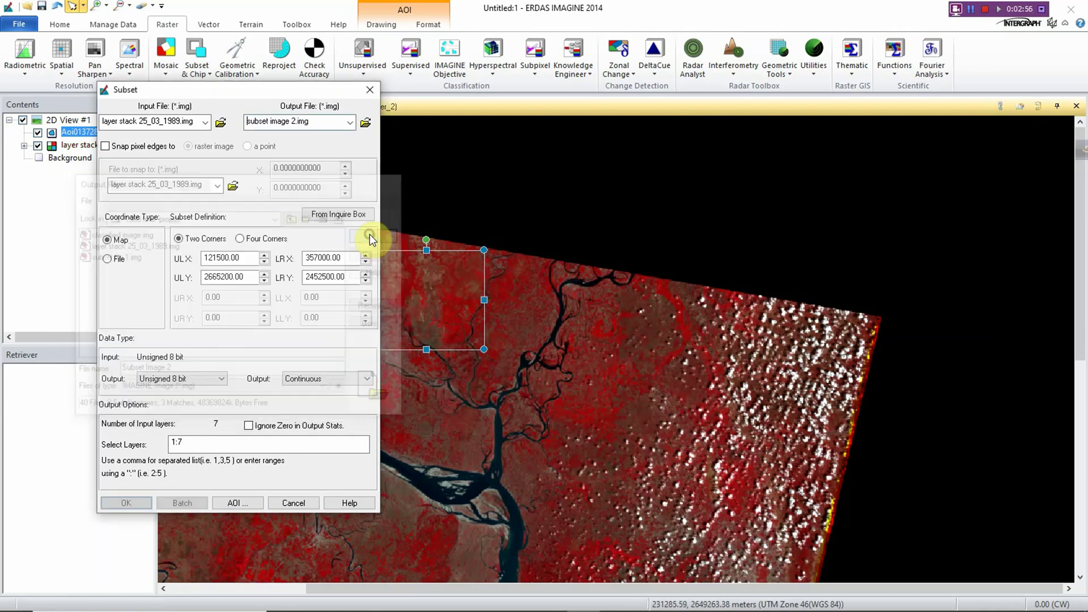
Use the AOI selected in the viewer as the subset boundary and run the subset process
left_click(234, 502)
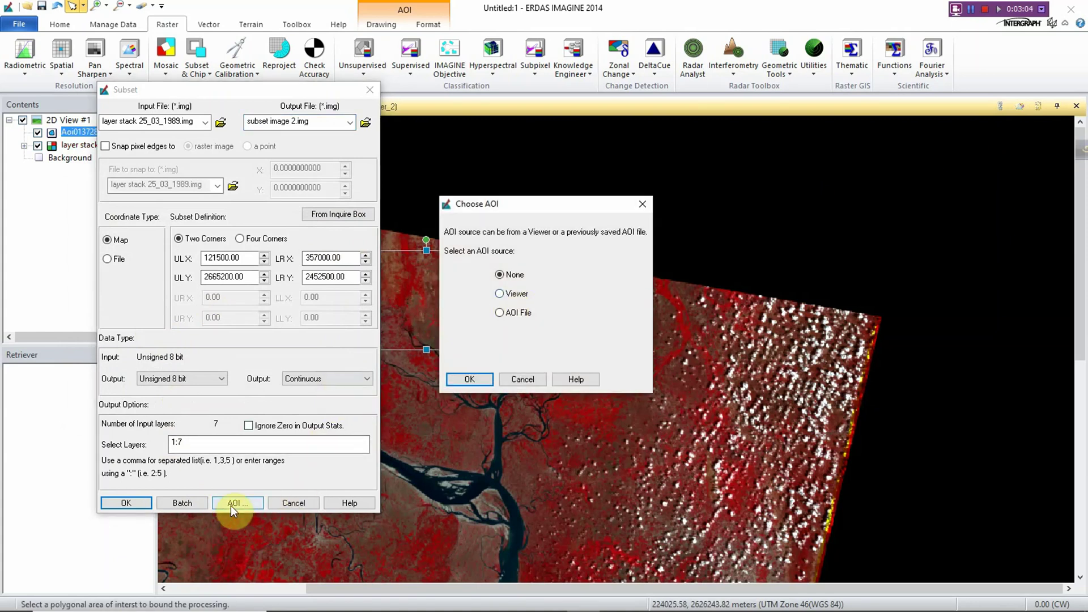
left_click(499, 294)
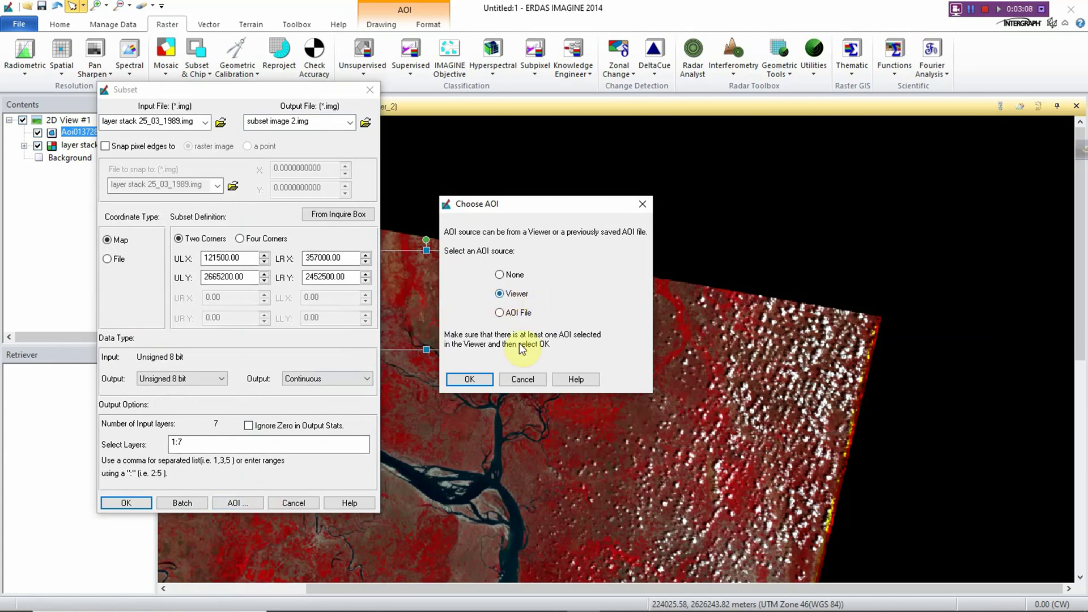
left_click(469, 379)
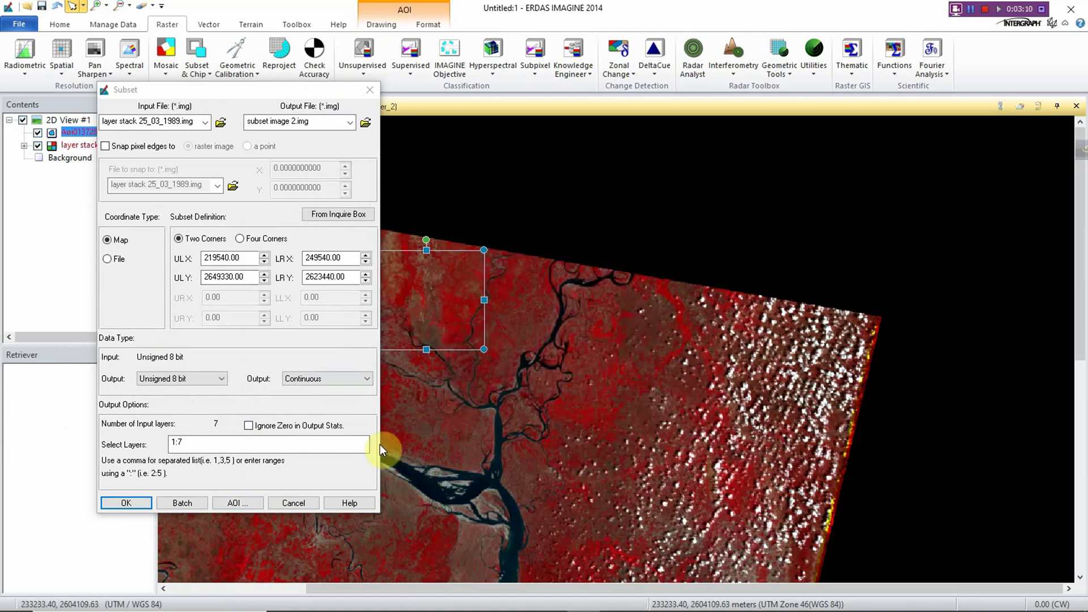
left_click(127, 503)
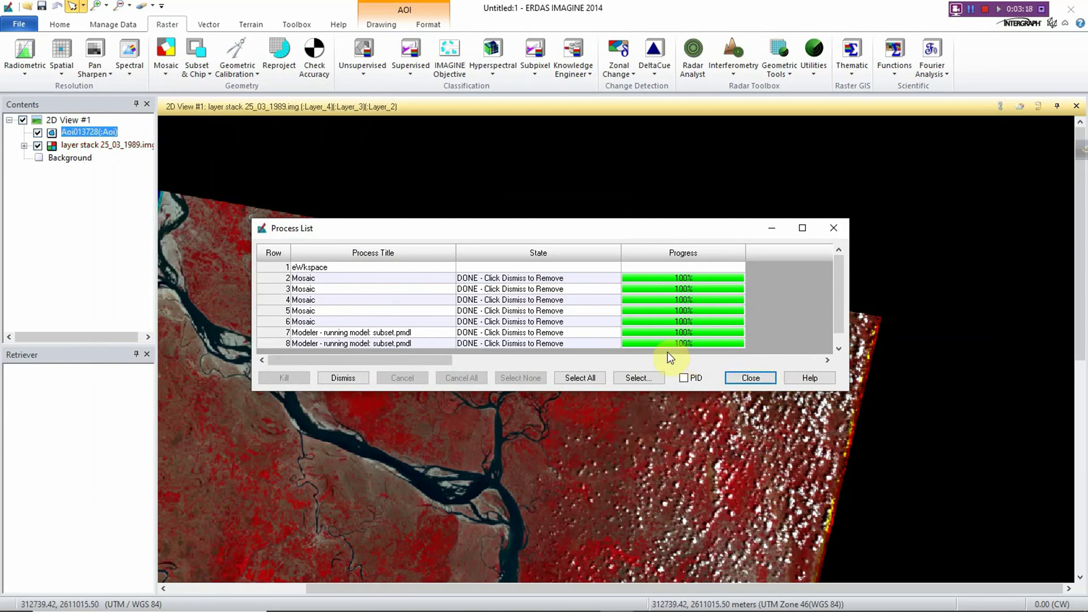
Close the process list, hide the AOI layer and load the recent document subset image 2 into the view
left_click(744, 379)
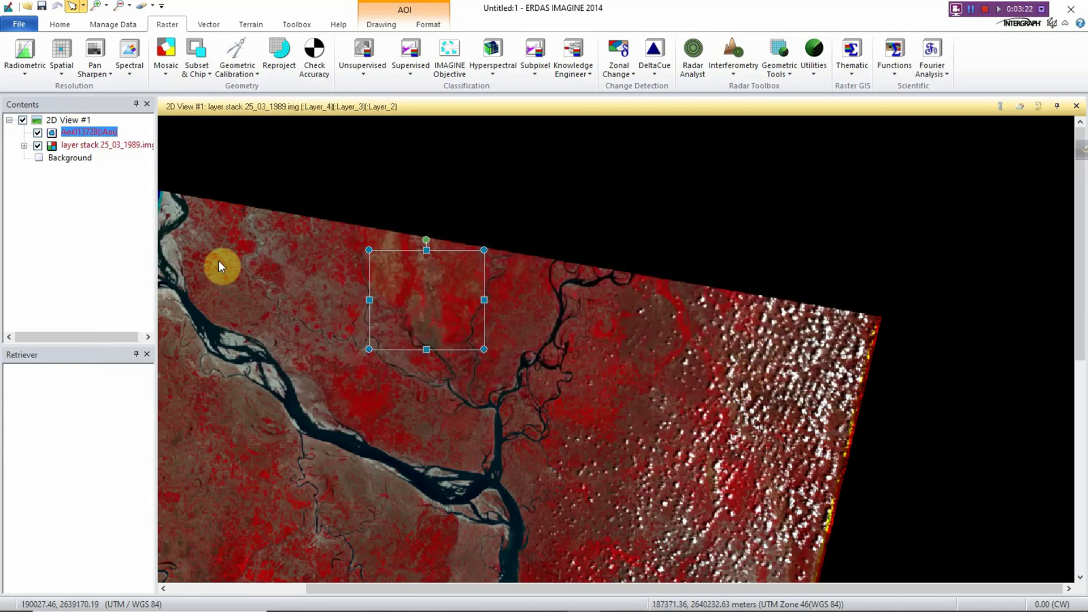
scroll(271, 234, "down", 5)
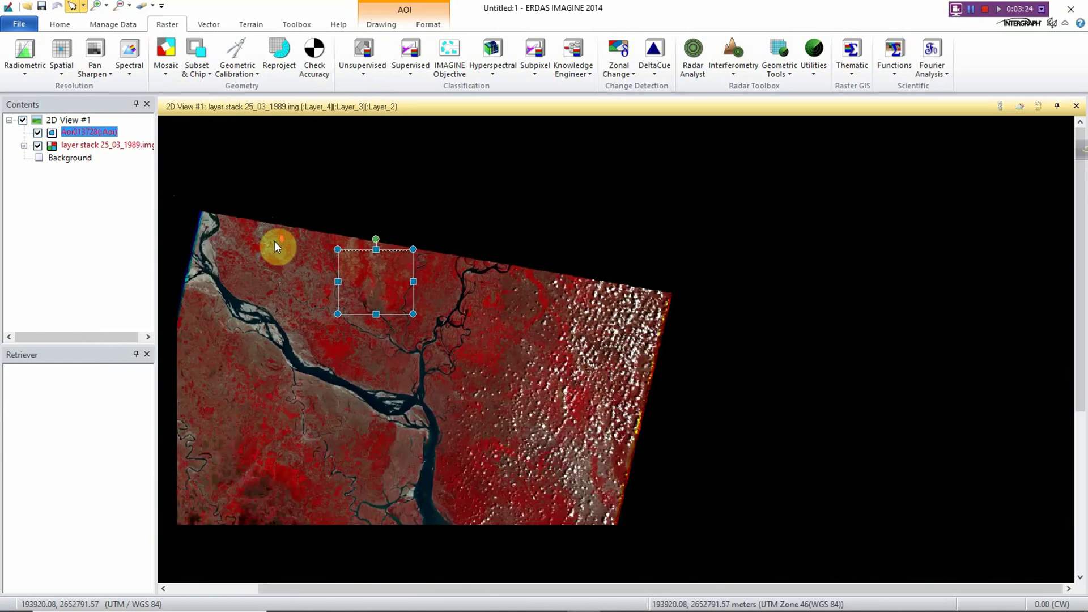
scroll(208, 219, "up", 5)
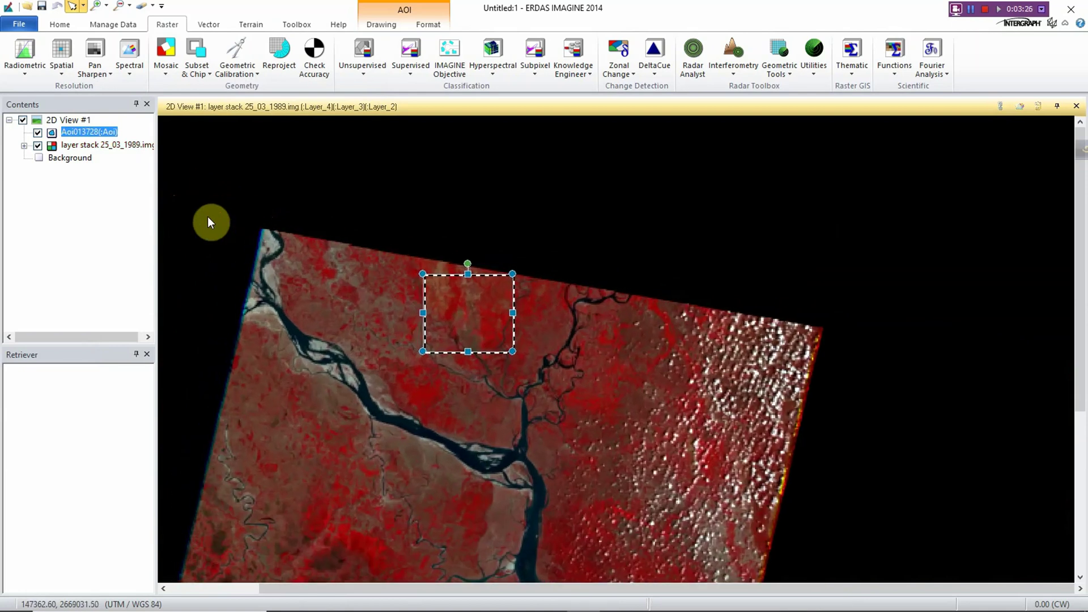
left_click(37, 138)
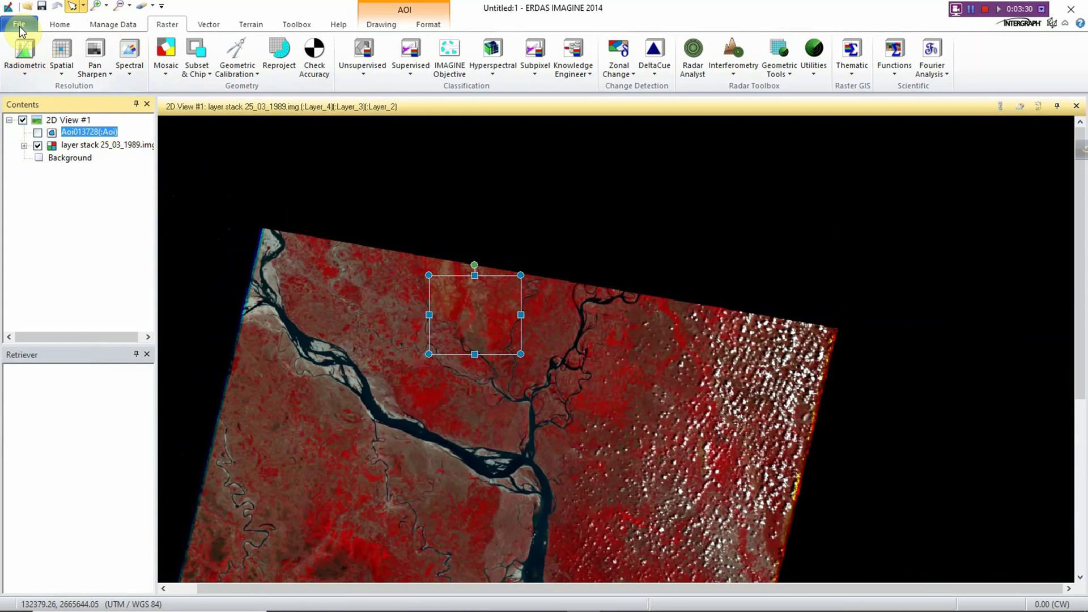
left_click(26, 27)
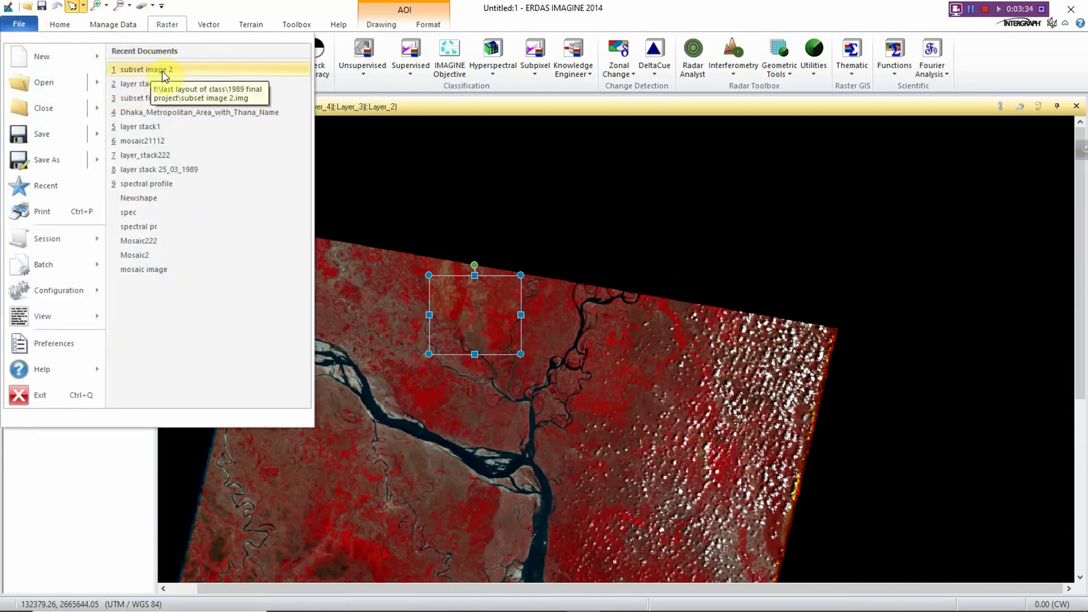
left_click(163, 69)
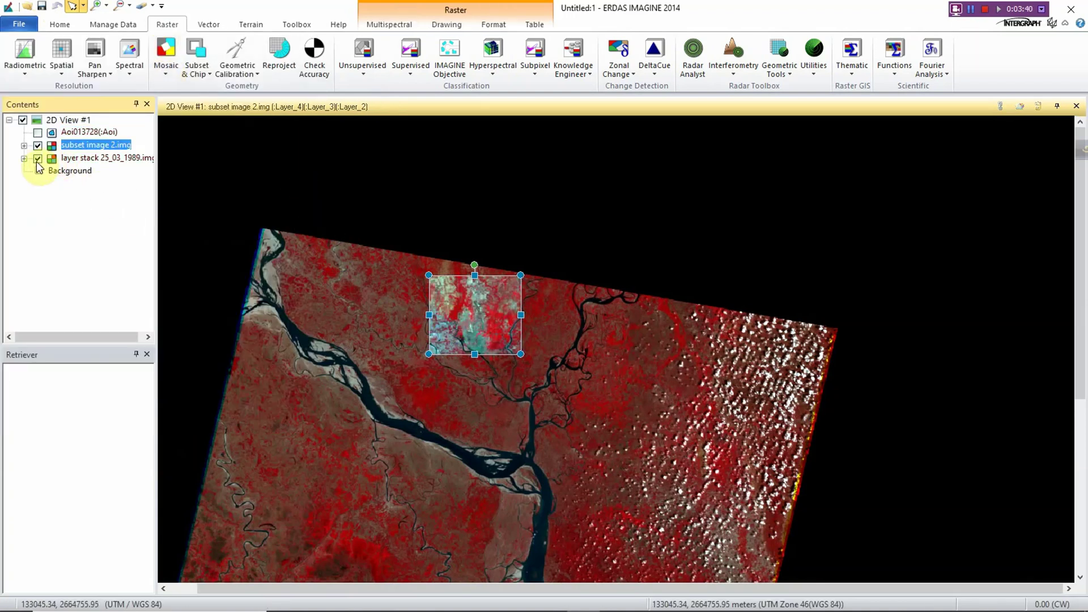
Hide the layer stack 25_03_1989.img layer and keep subset image 2.img displayed on its own
left_click(38, 160)
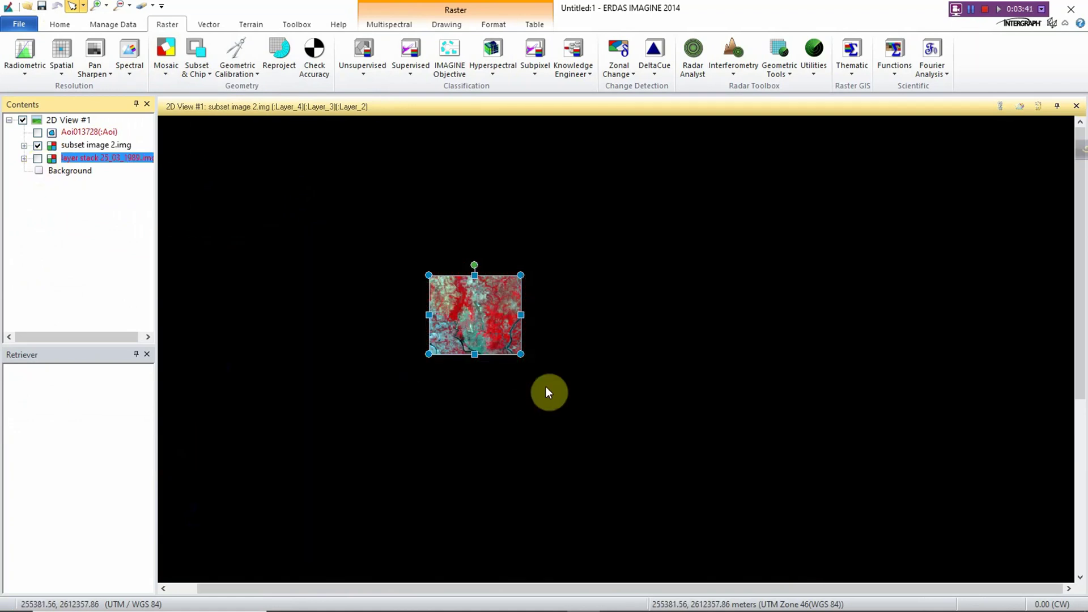
left_click(38, 145)
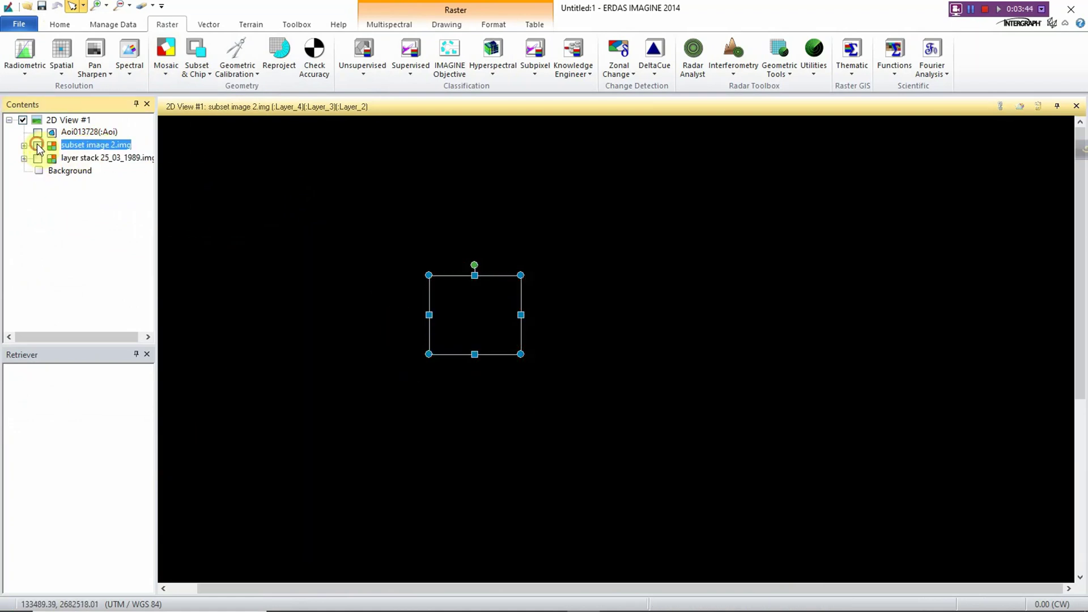
left_click(37, 146)
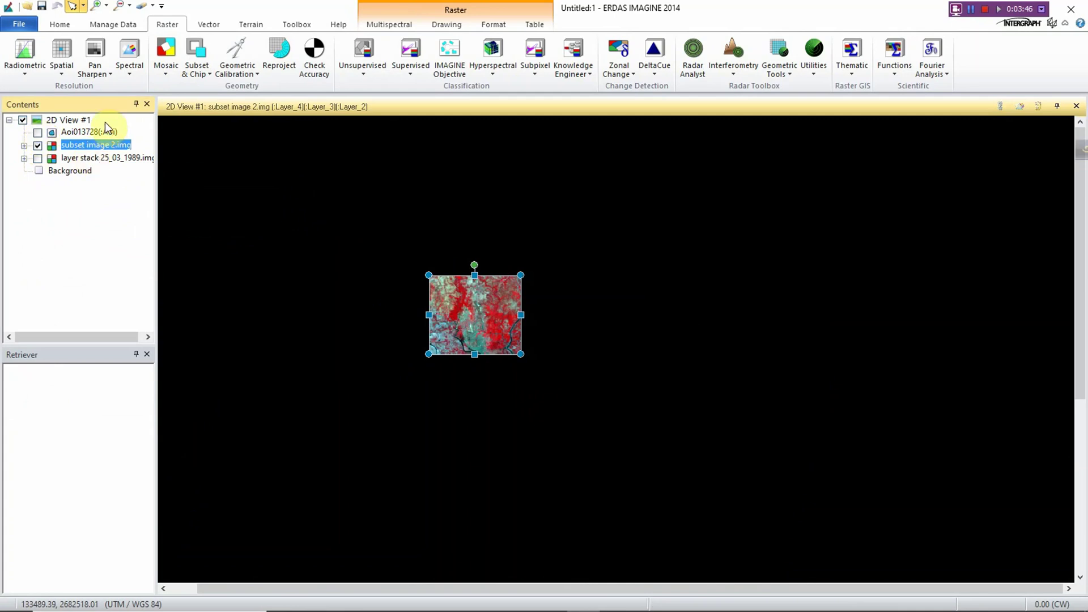
Remove the AOI layer from the view without saving its changes
right_click(63, 132)
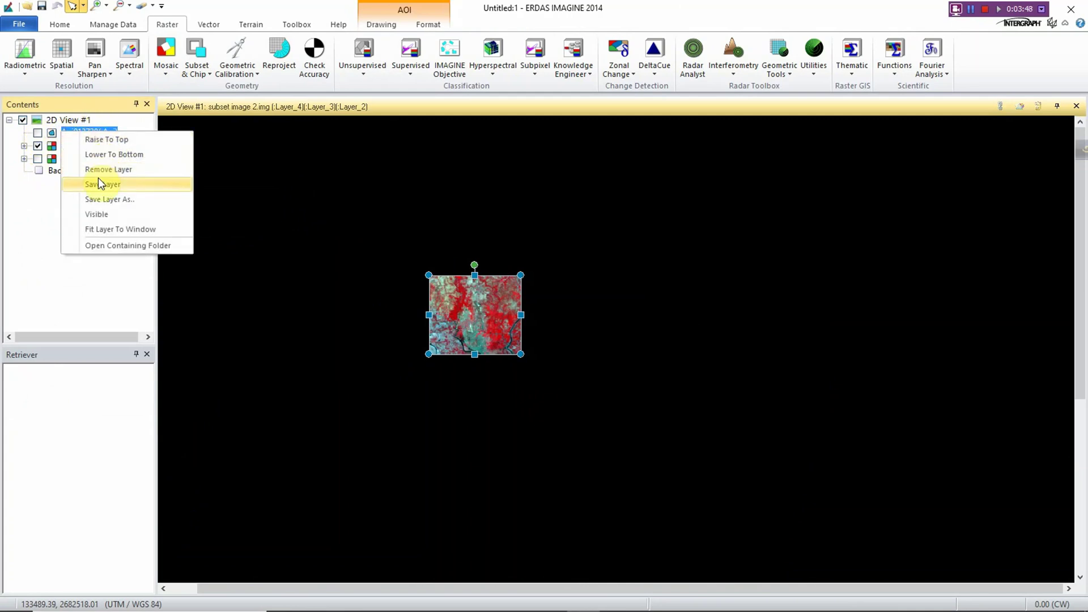
left_click(98, 169)
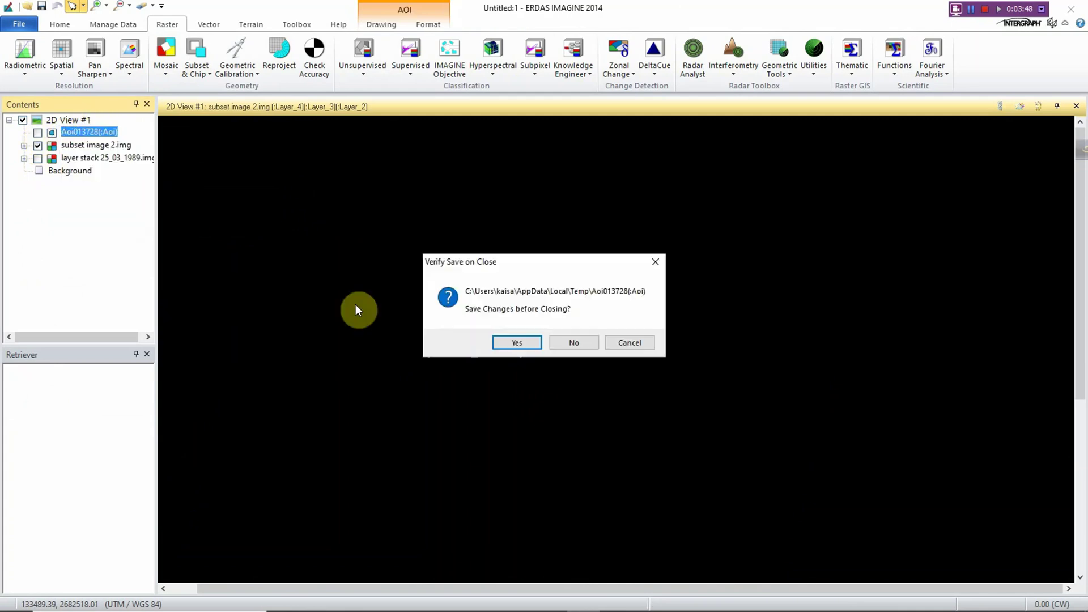
left_click(560, 339)
Open the Signature Editor for supervised classification and move its window off most of the subset image
scroll(425, 305, "up", 6)
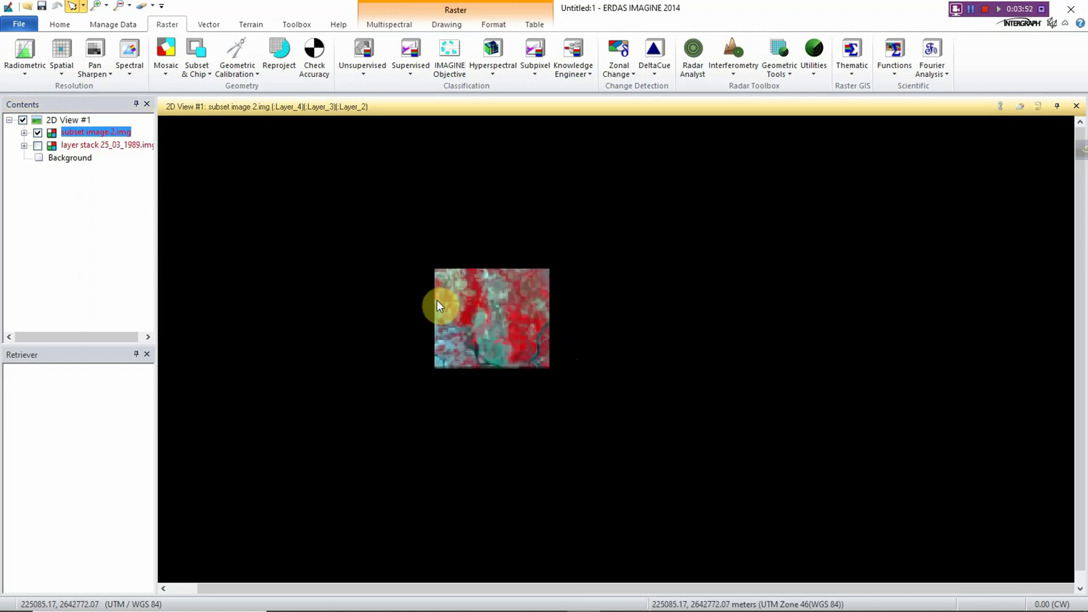
scroll(922, 520, "up", 2)
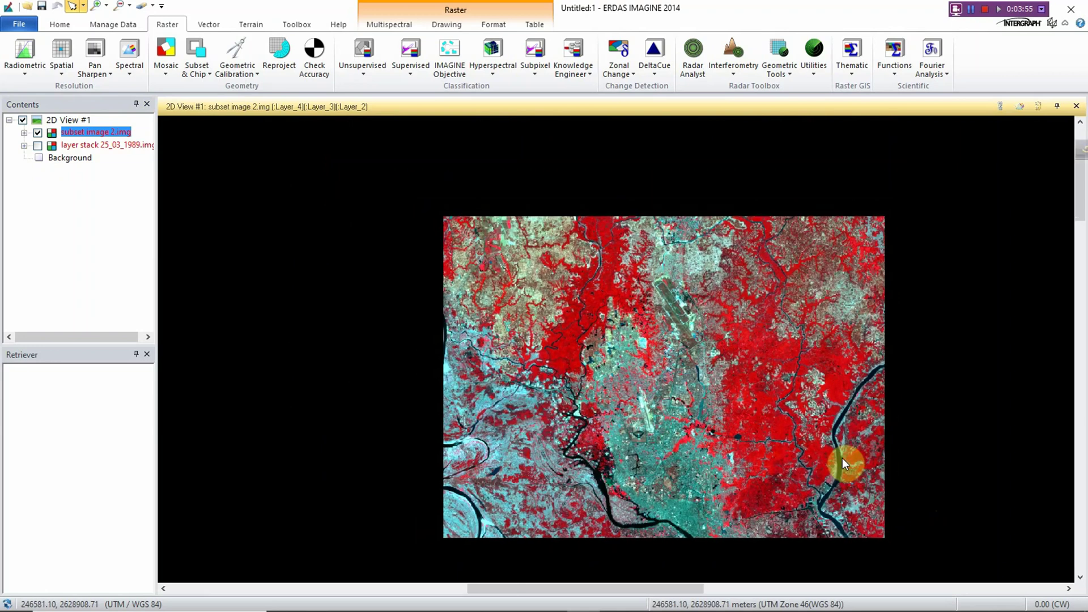
left_click(812, 397)
scroll(723, 390, "down", 2)
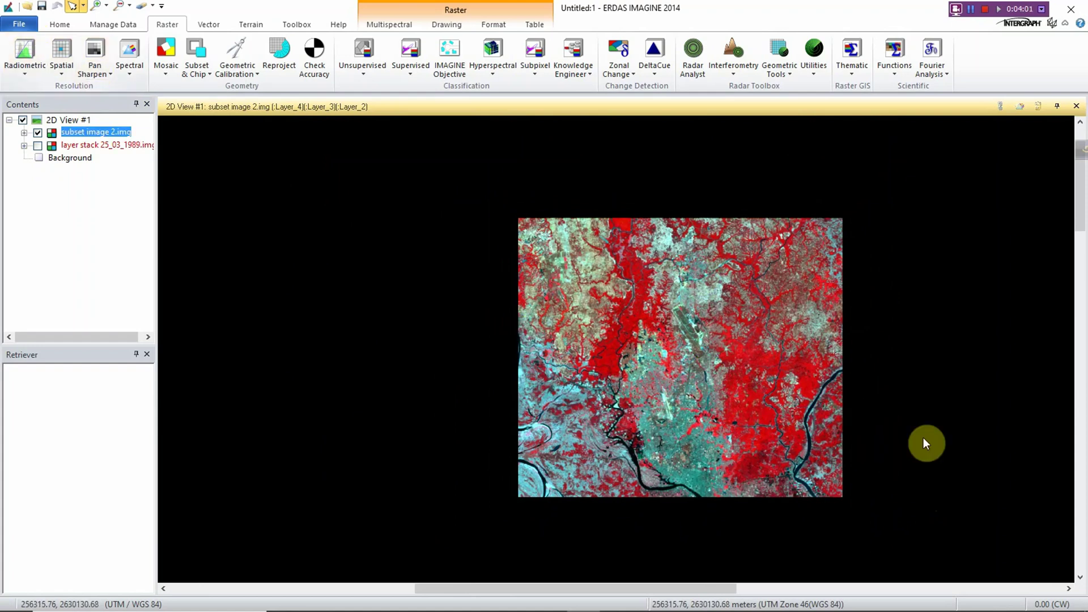
scroll(779, 393, "up", 2)
scroll(779, 394, "up", 1)
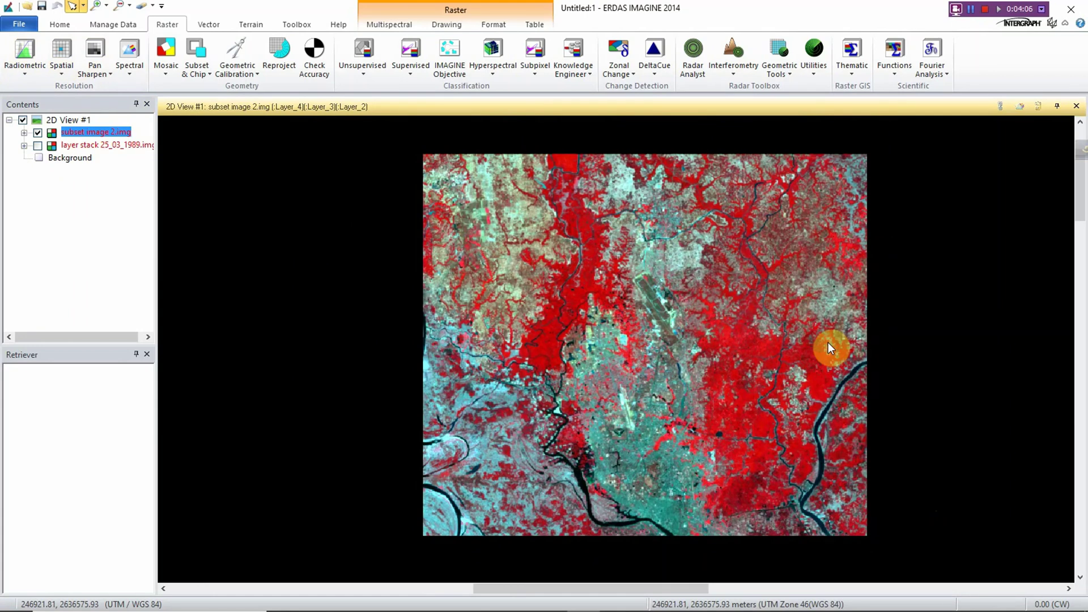
left_click(417, 71)
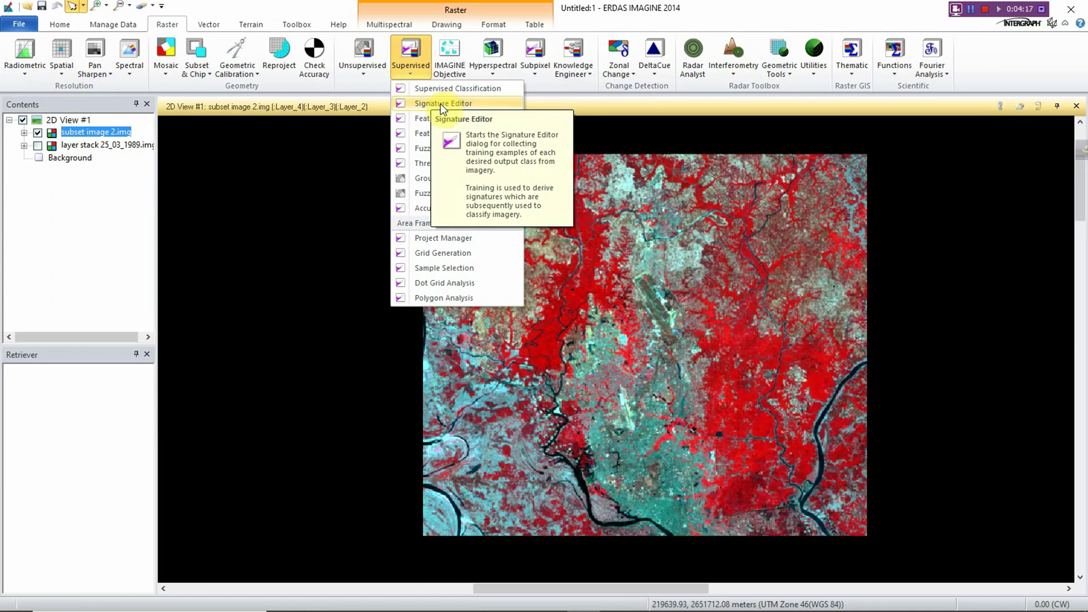
left_click(423, 104)
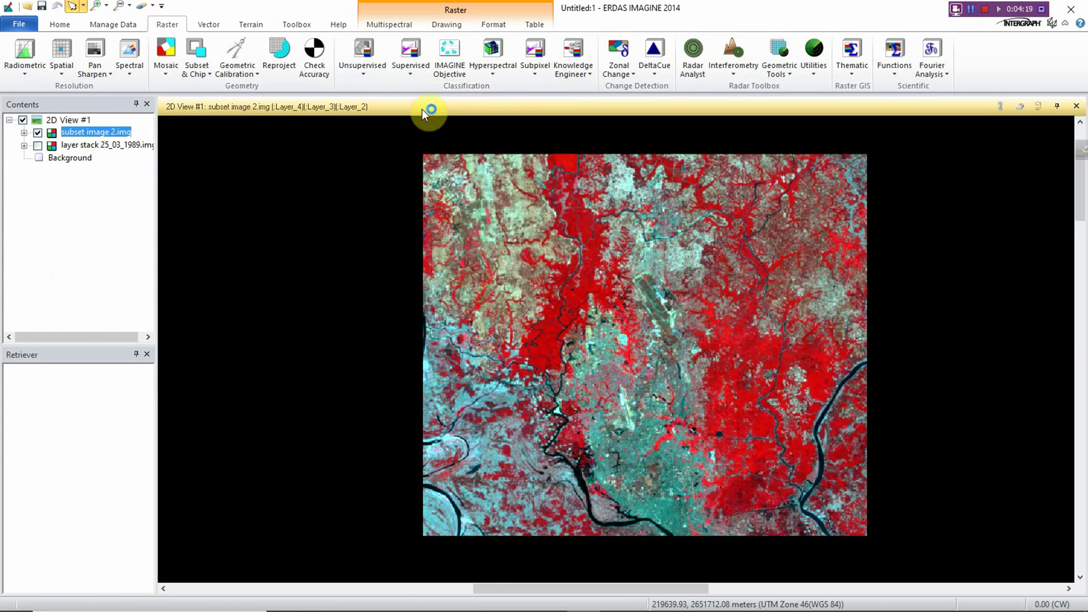
mouse_move(211, 283)
left_mouse_down()
mouse_move(294, 180)
mouse_move(264, 162)
left_mouse_up()
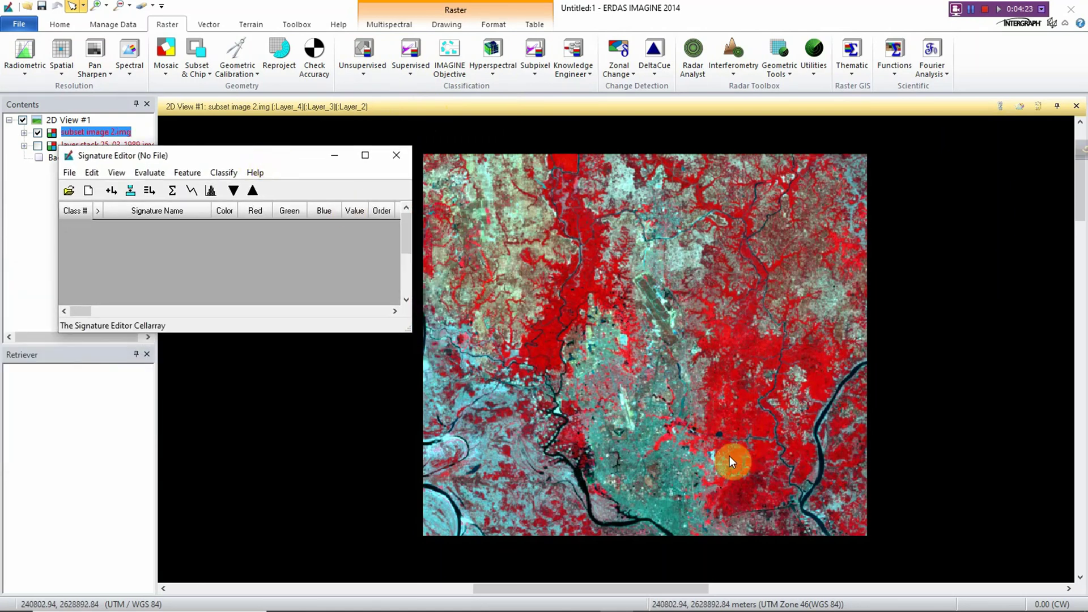
Examine the land-cover areas of the subset image closely and as a whole, including the city core, rivers and surrounding land
scroll(631, 347, "up", 2)
scroll(631, 347, "down", 3)
scroll(737, 493, "up", 2)
scroll(666, 402, "down", 2)
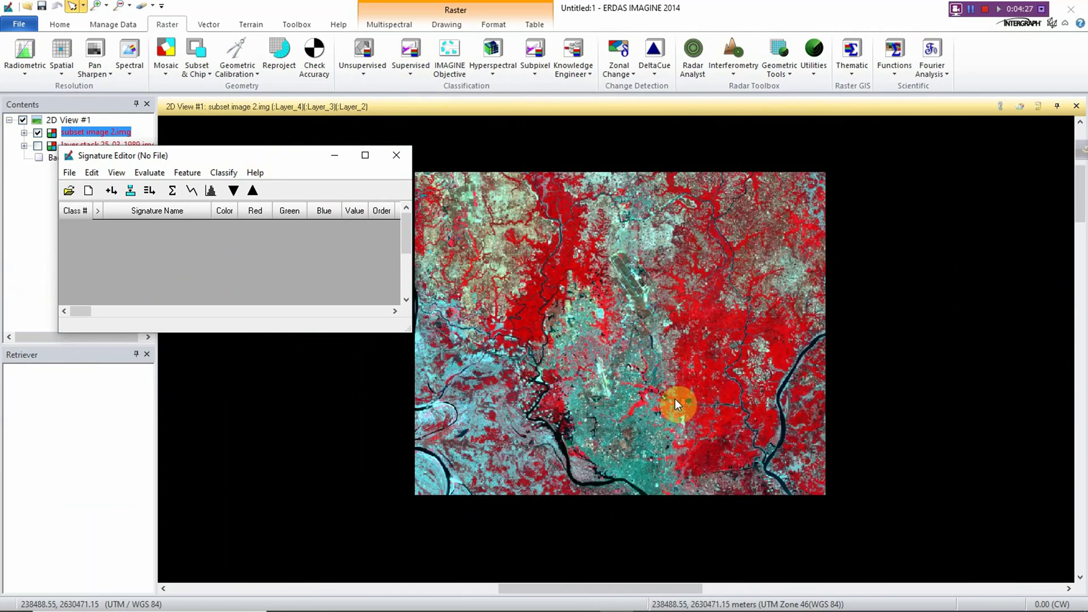
scroll(675, 399, "up", 2)
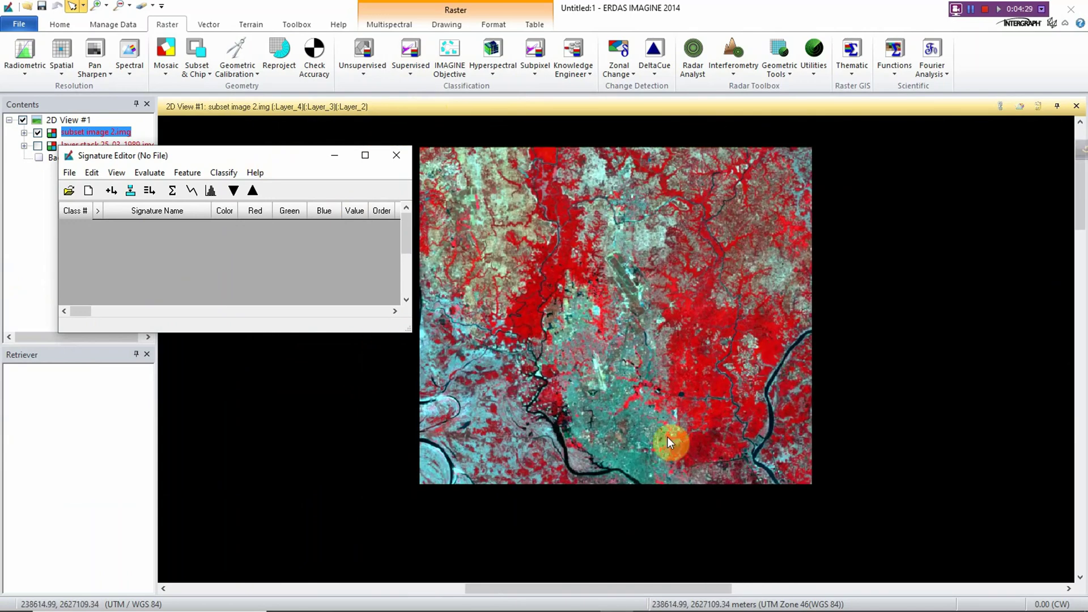
scroll(670, 440, "up", 2)
scroll(670, 441, "down", 3)
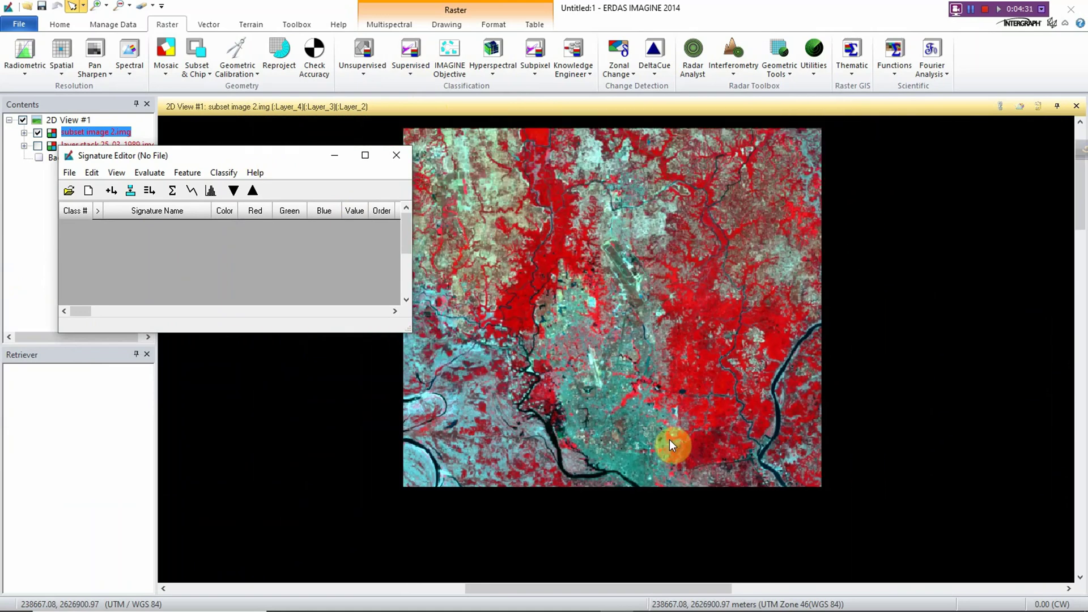
scroll(669, 440, "up", 3)
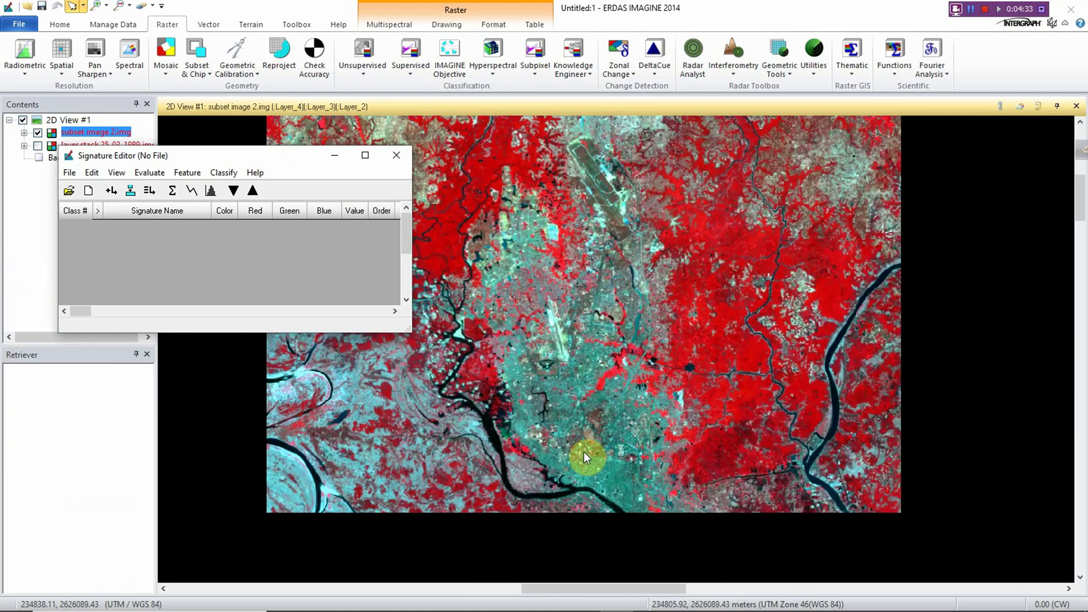
scroll(566, 415, "up", 2)
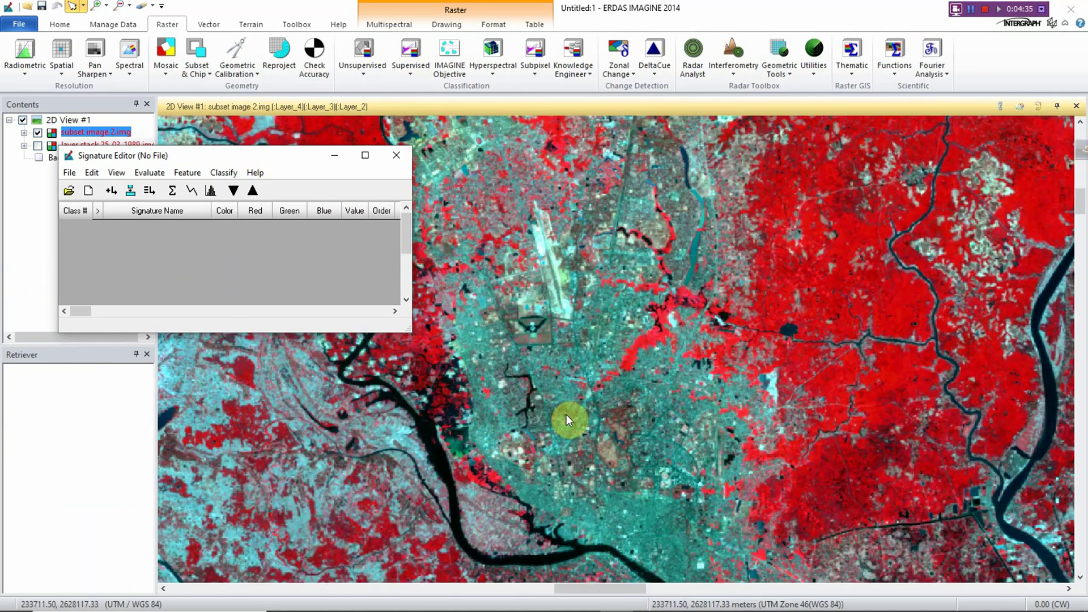
scroll(566, 414, "down", 2)
scroll(566, 410, "up", 1)
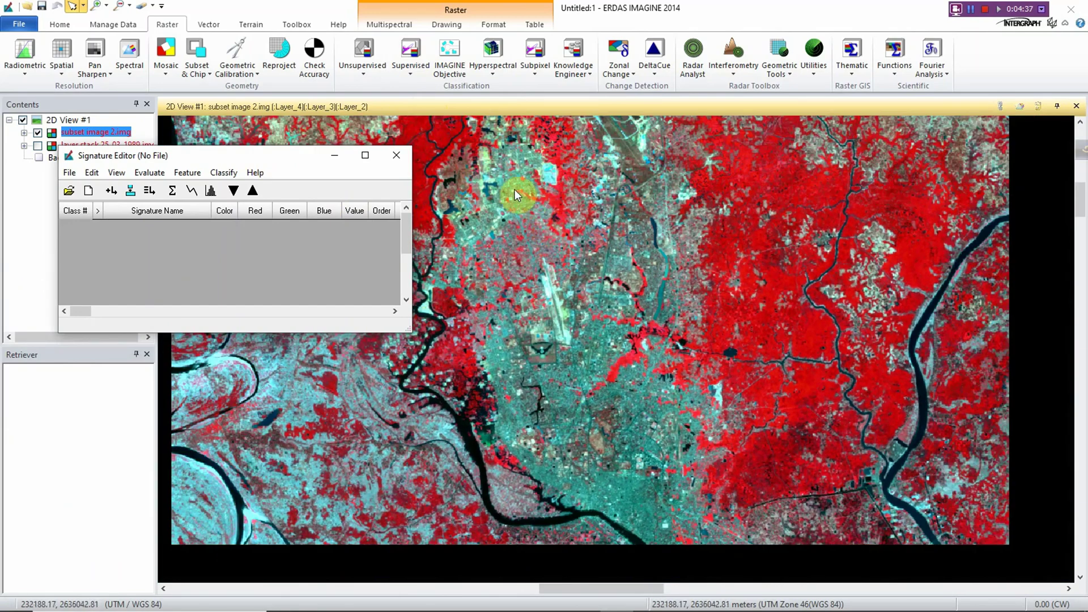
scroll(473, 174, "up", 1)
scroll(473, 175, "down", 2)
scroll(476, 203, "up", 3)
scroll(545, 272, "down", 3)
scroll(539, 431, "up", 3)
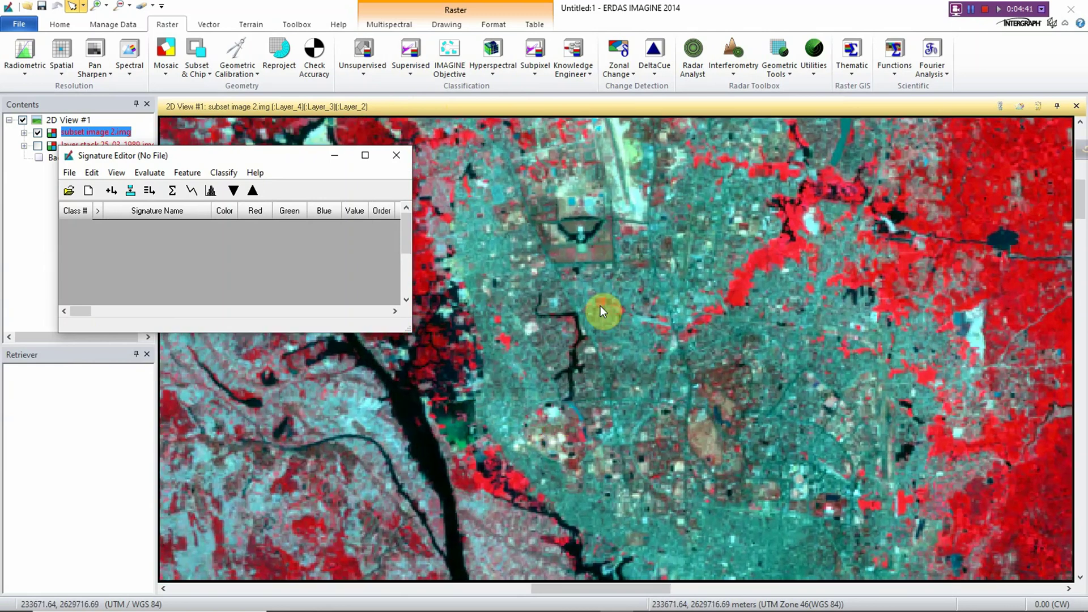
scroll(600, 305, "down", 1)
scroll(680, 341, "down", 2)
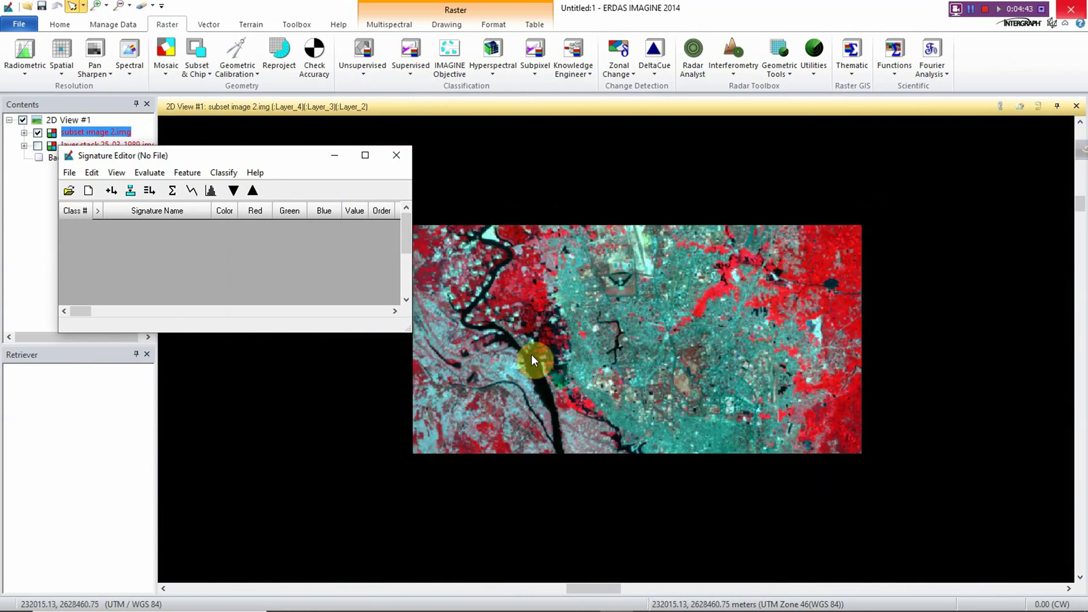
scroll(533, 363, "up", 1)
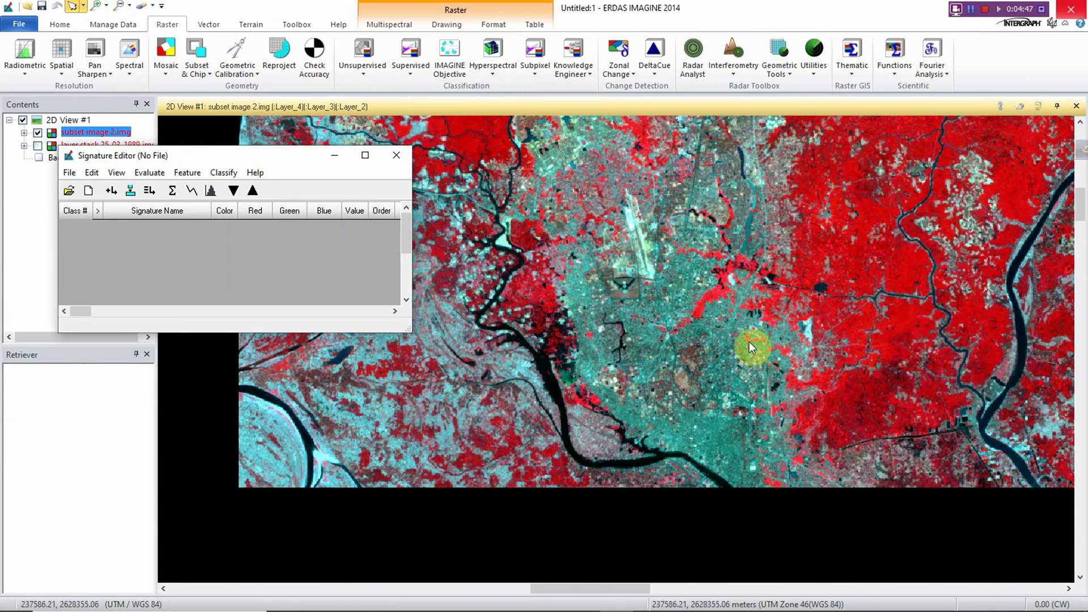
scroll(637, 375, "up", 1)
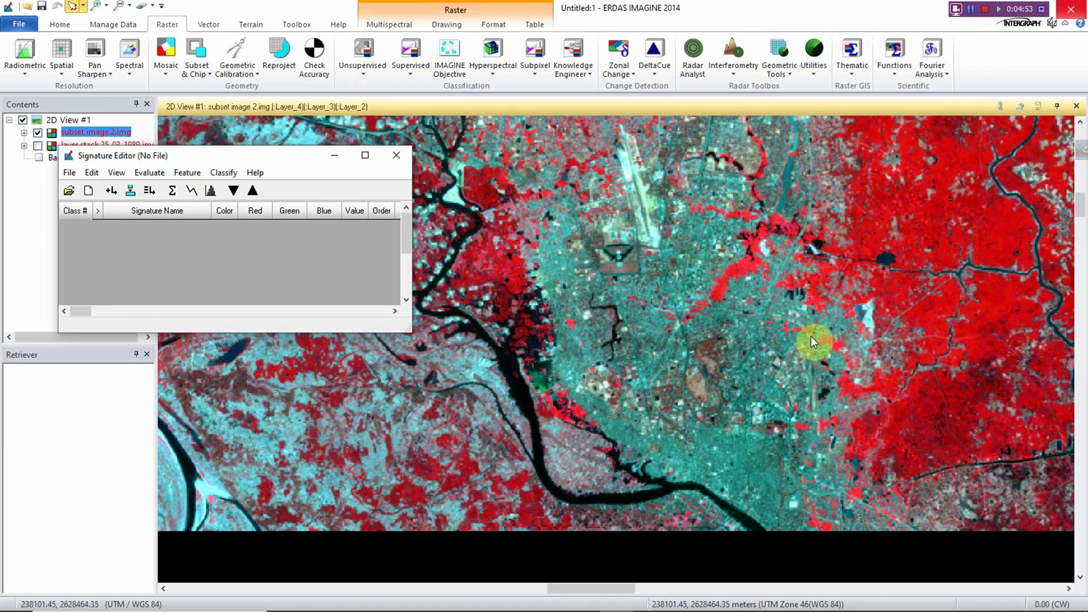
scroll(811, 336, "down", 2)
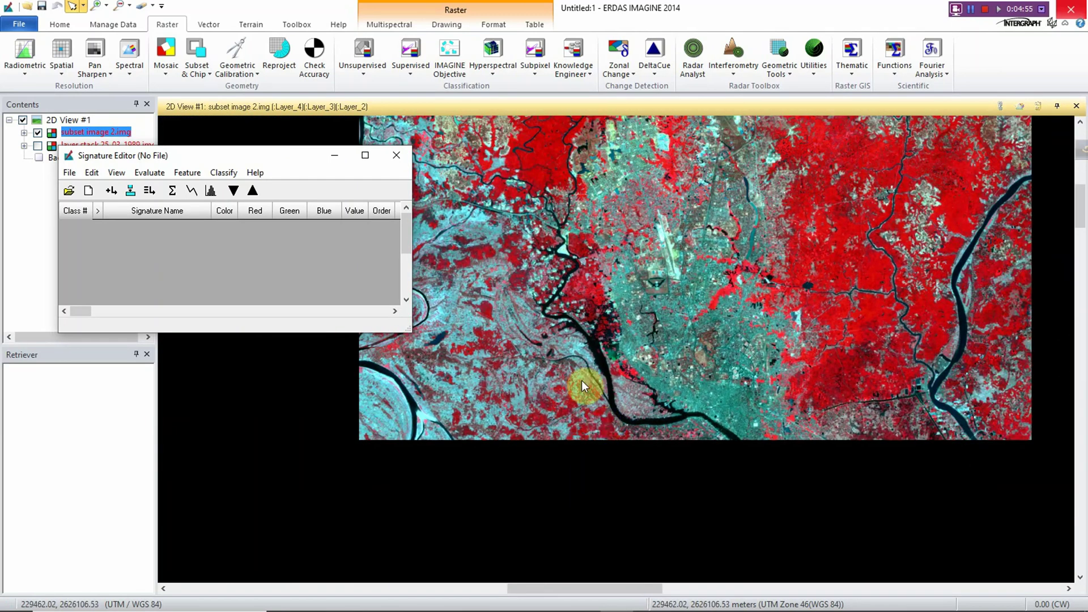
scroll(581, 378, "down", 2)
scroll(505, 362, "up", 1)
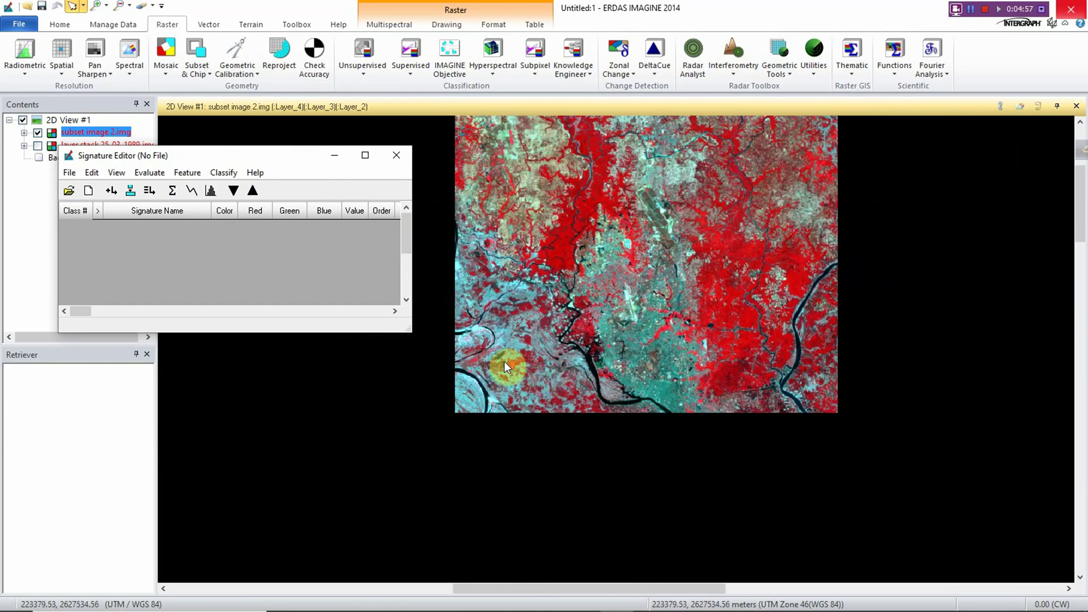
scroll(505, 362, "down", 1)
scroll(567, 187, "up", 2)
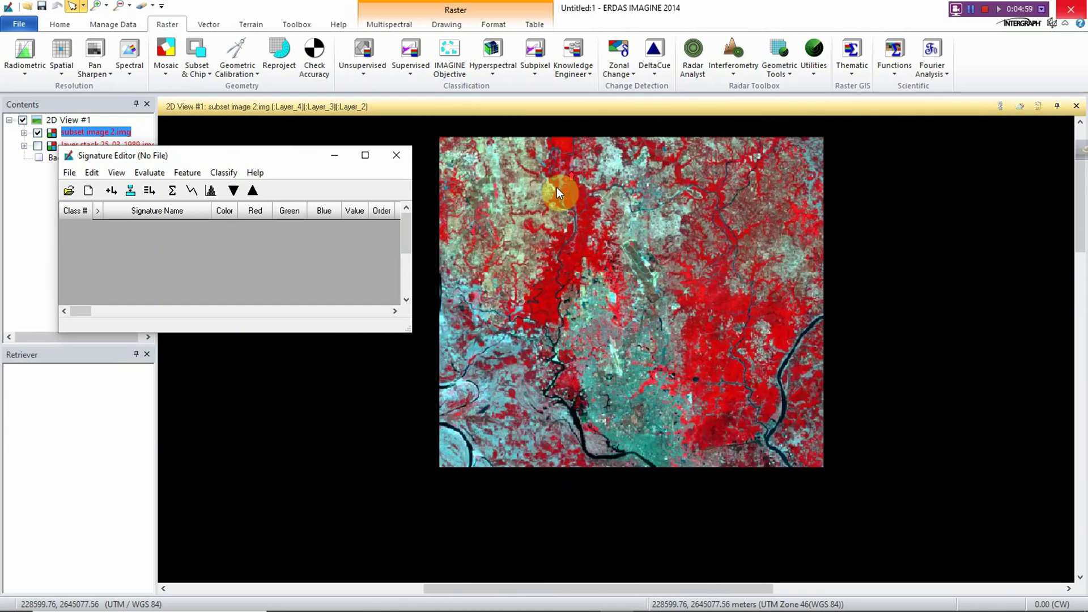
scroll(649, 371, "down", 1)
scroll(732, 430, "up", 2)
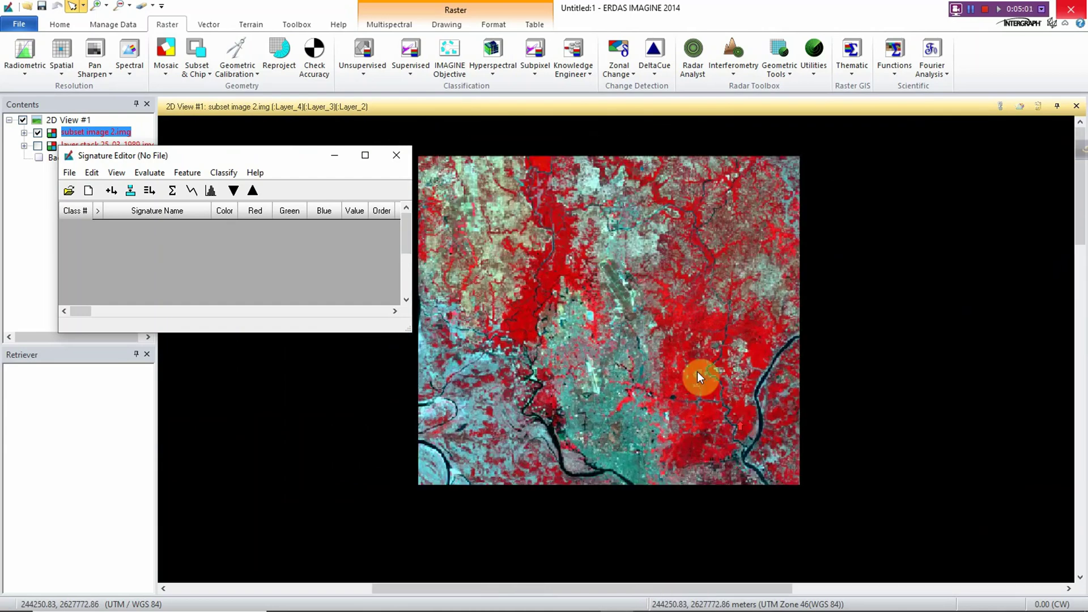
scroll(594, 277, "down", 1)
scroll(785, 284, "up", 2)
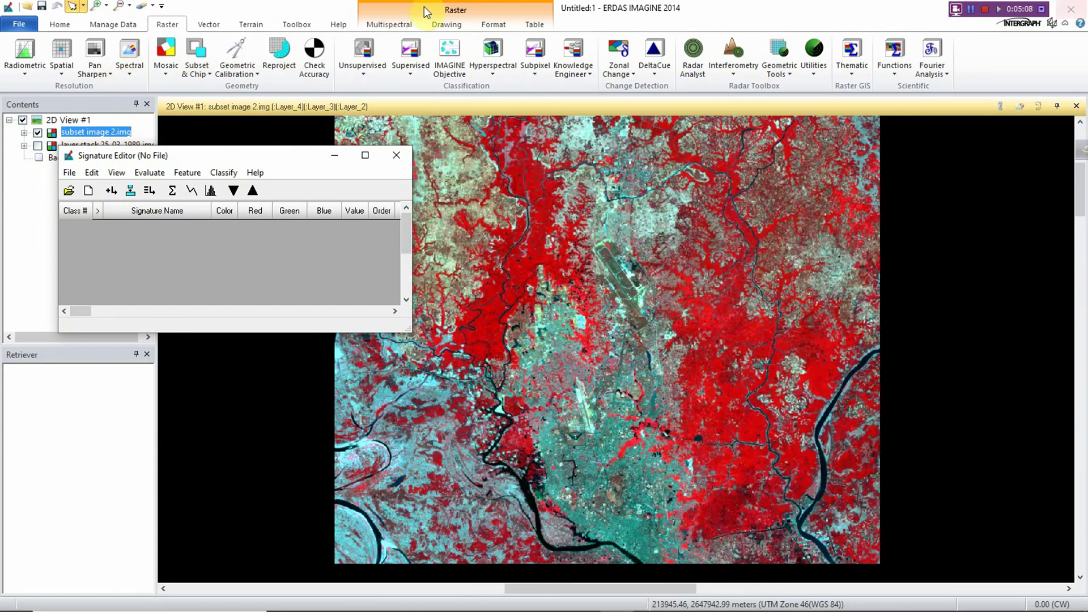
Draw two small elliptical AOIs on the wide black river along the image's southern edge and add a signature from each
left_click(447, 25)
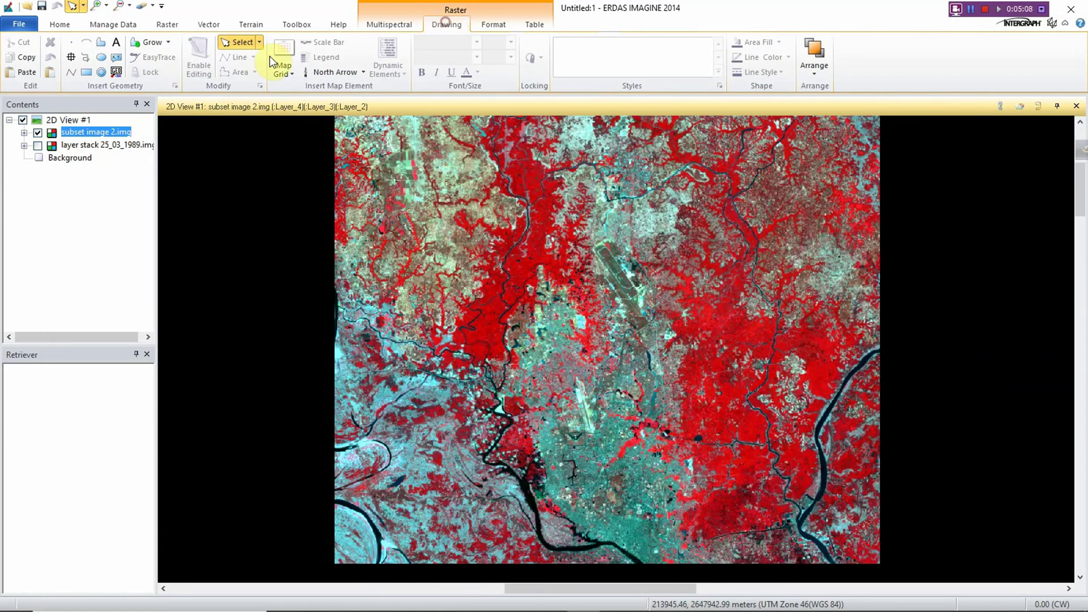
left_click(102, 59)
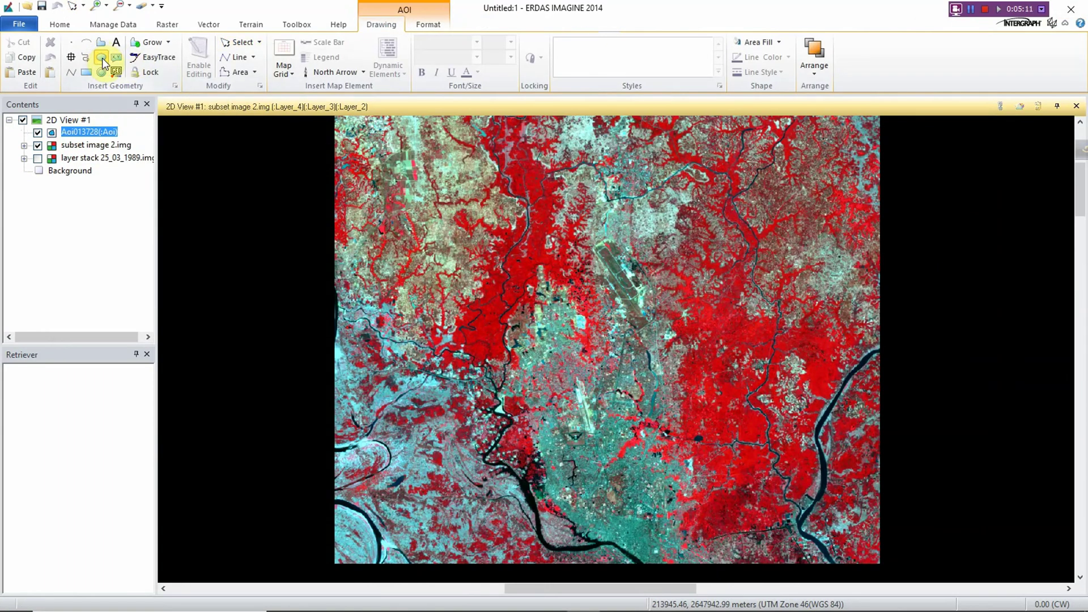
scroll(661, 408, "up", 2)
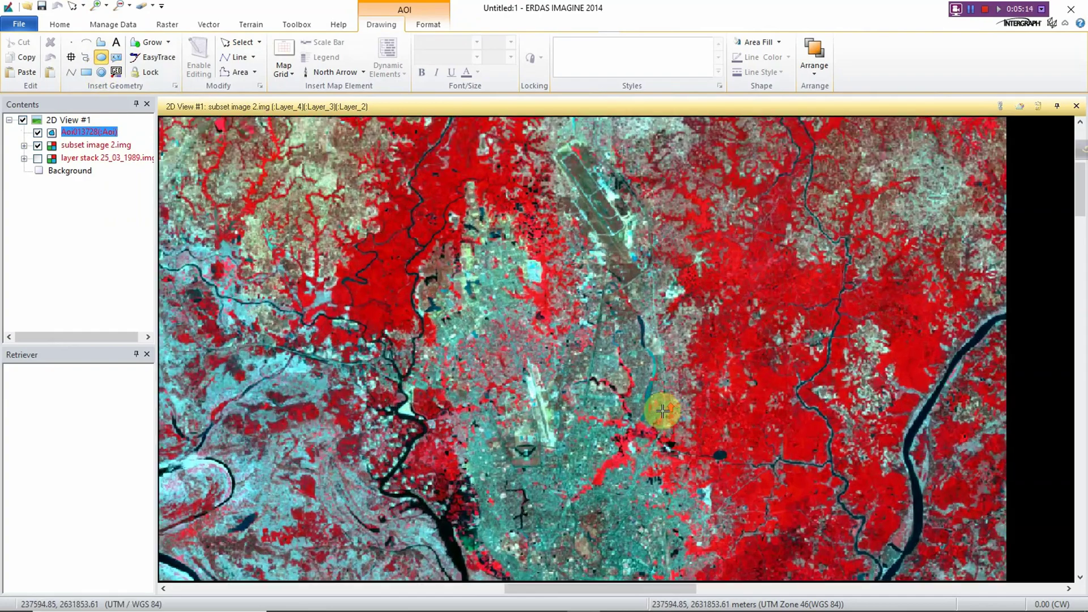
scroll(627, 408, "up", 1)
scroll(583, 355, "down", 1)
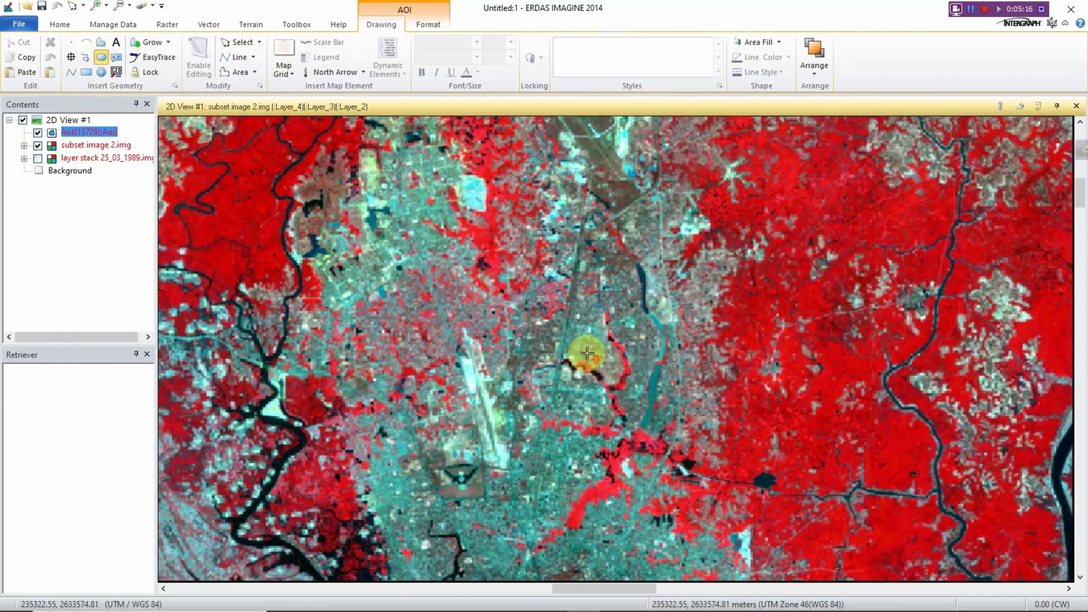
scroll(433, 297, "down", 3)
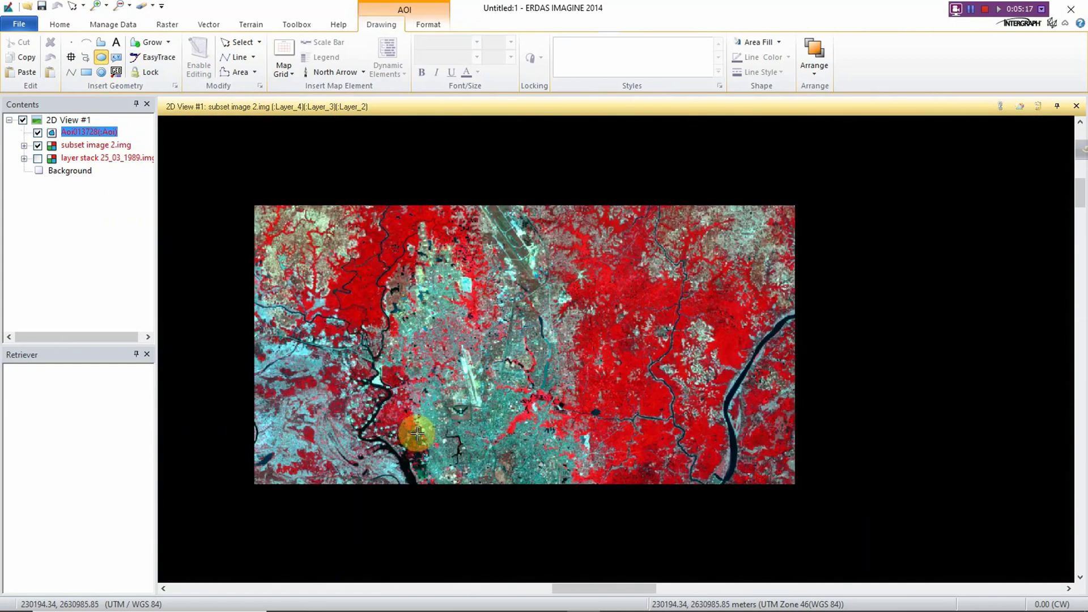
scroll(425, 472, "up", 4)
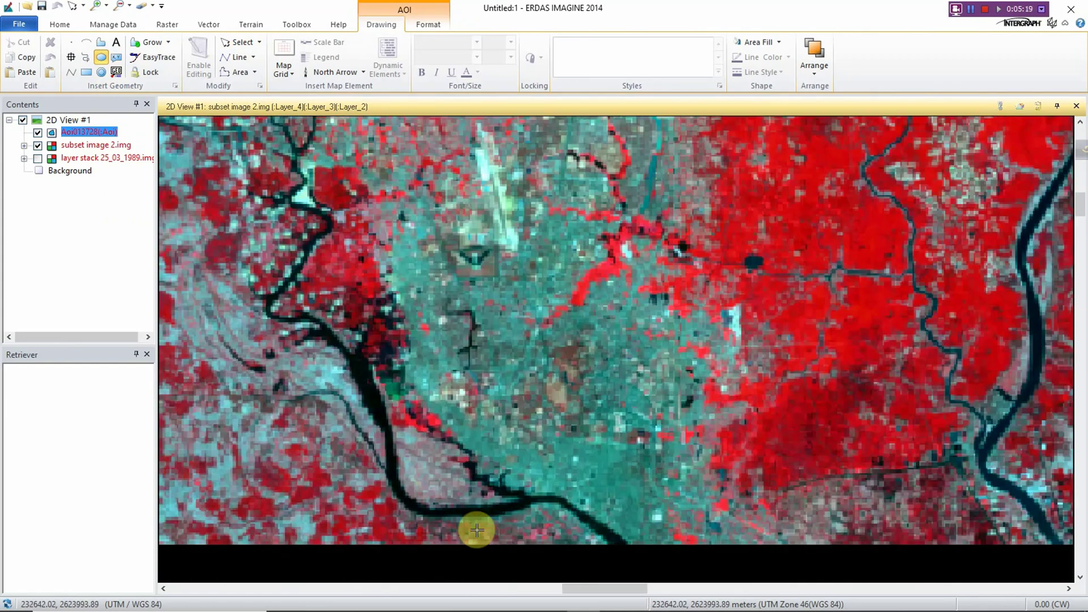
scroll(521, 521, "up", 3)
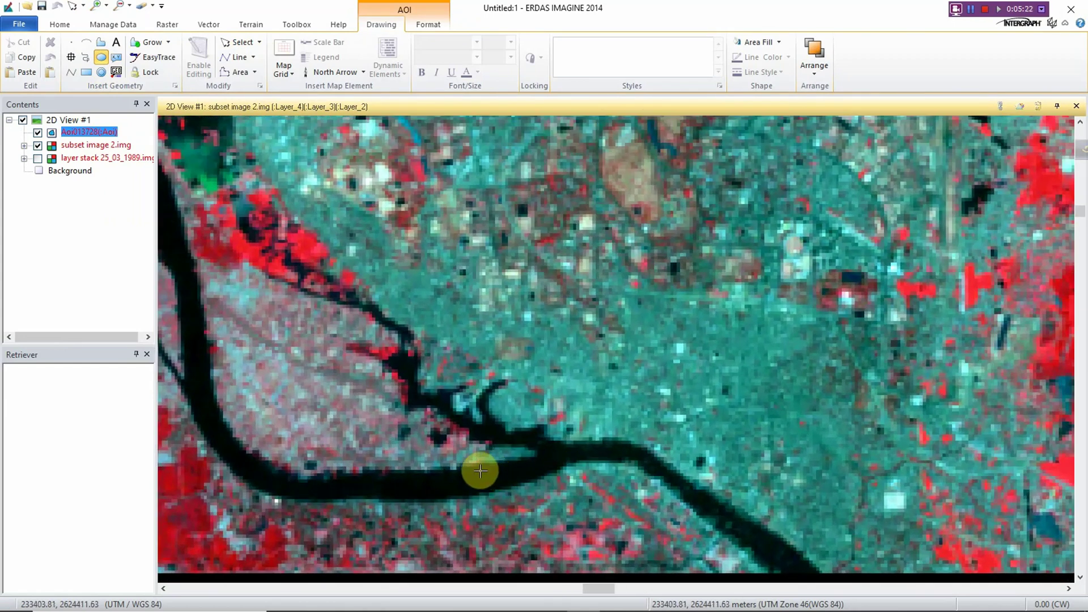
left_click_drag(479, 471, 487, 475)
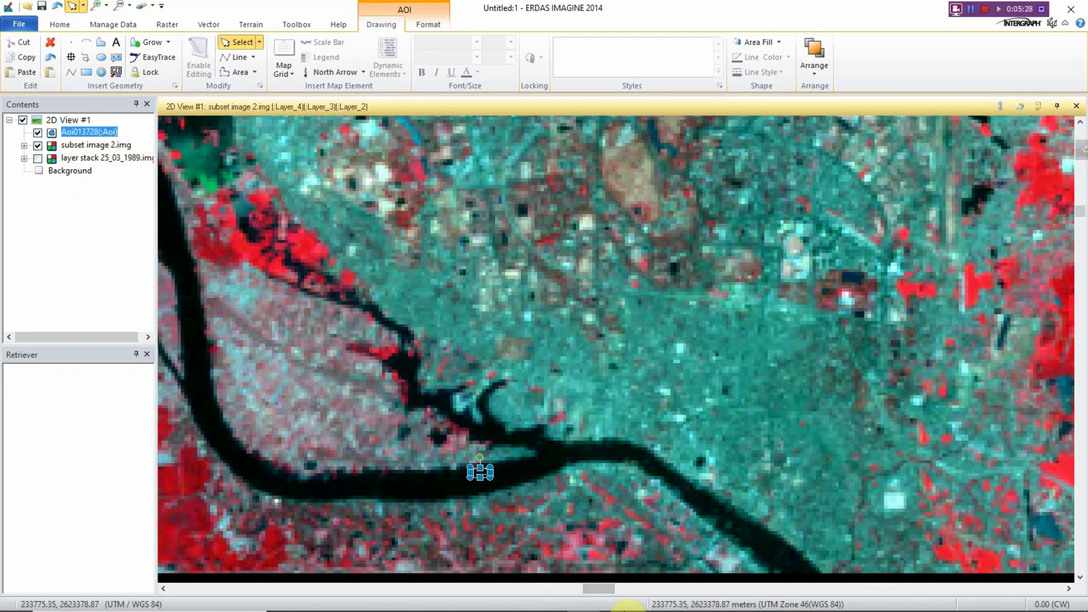
left_click(627, 599)
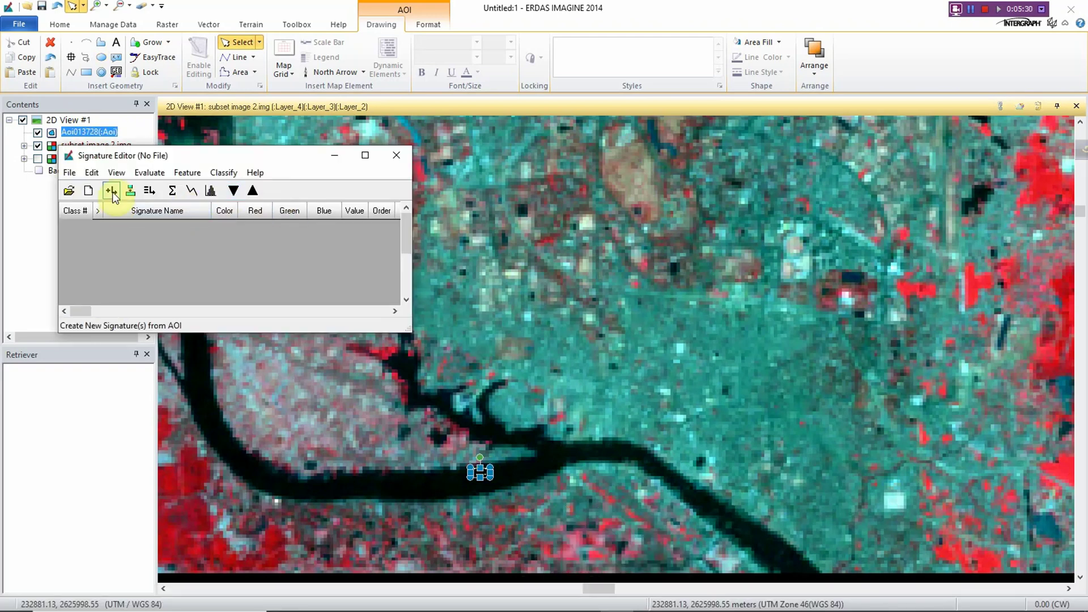
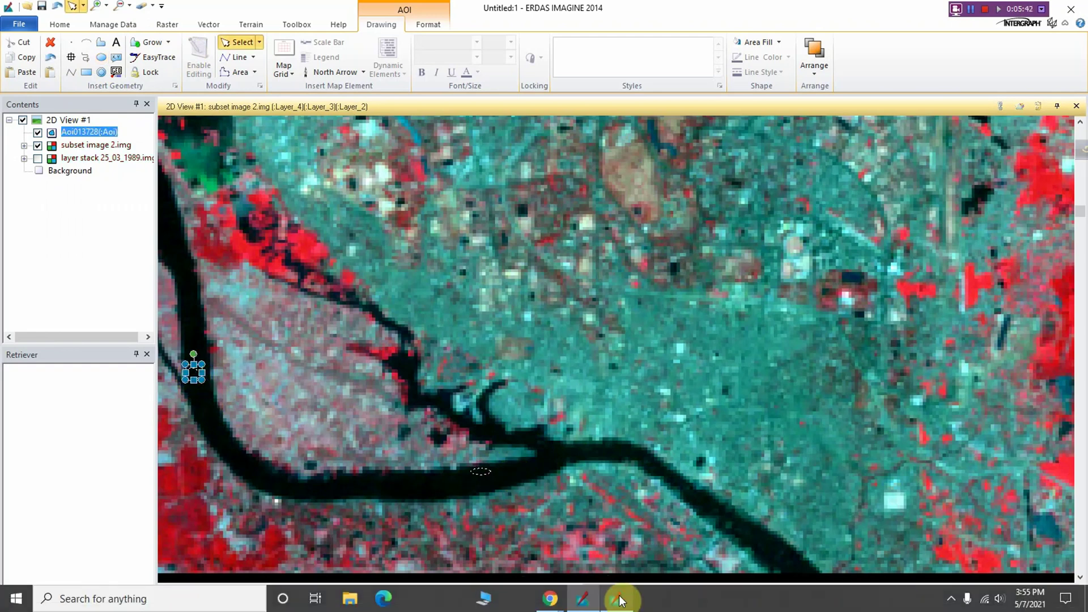
left_click(621, 600)
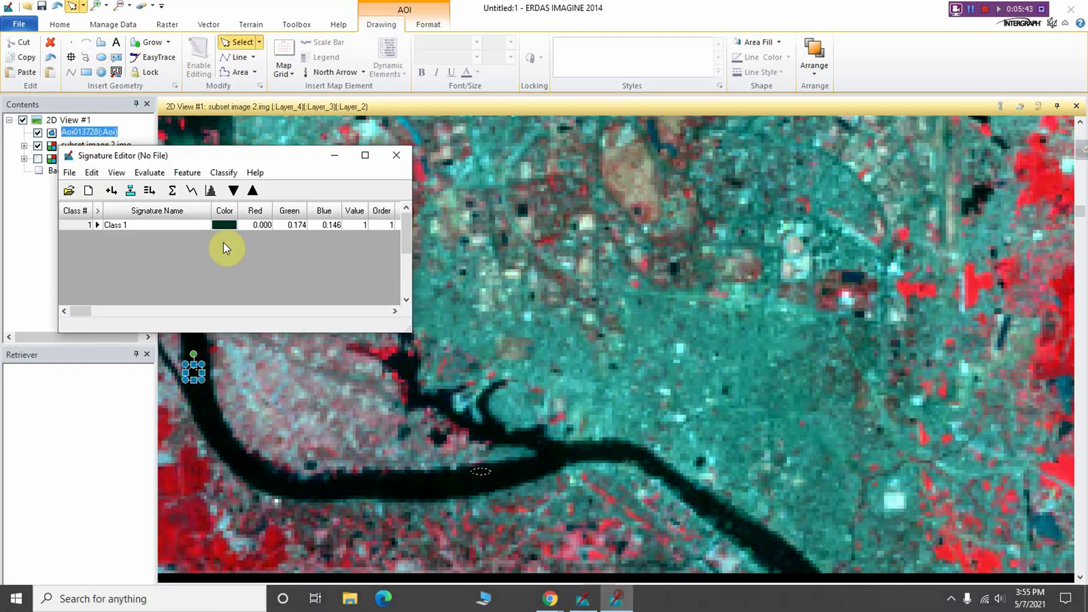
left_click(115, 192)
Draw a small elliptical AOI on the black winding channel inside the city, northeast of the white runway, and add its signature
scroll(587, 352, "down", 2)
scroll(587, 357, "down", 3)
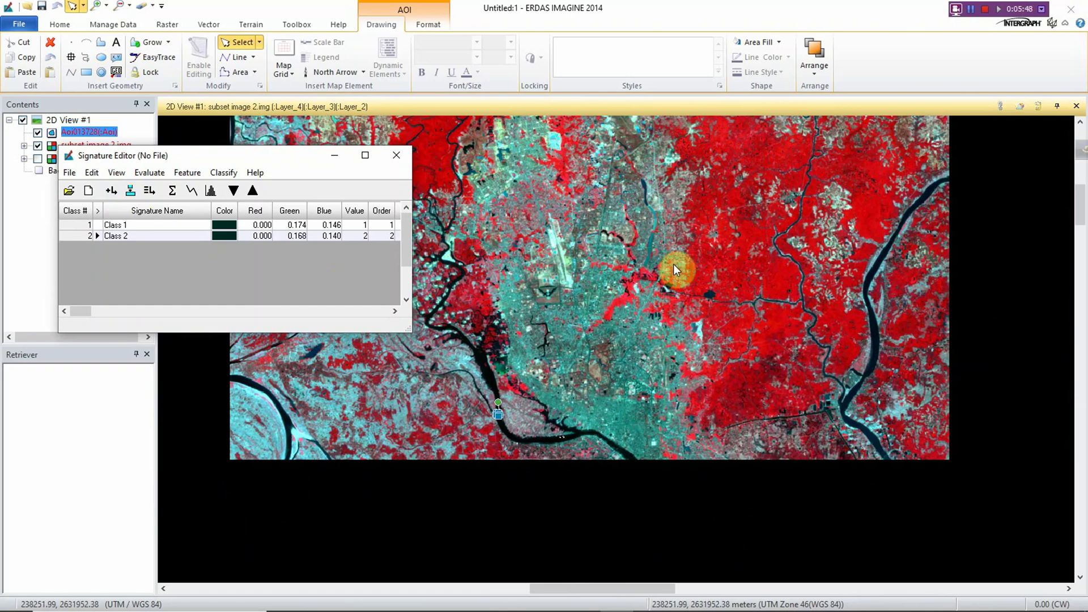
scroll(632, 235, "up", 3)
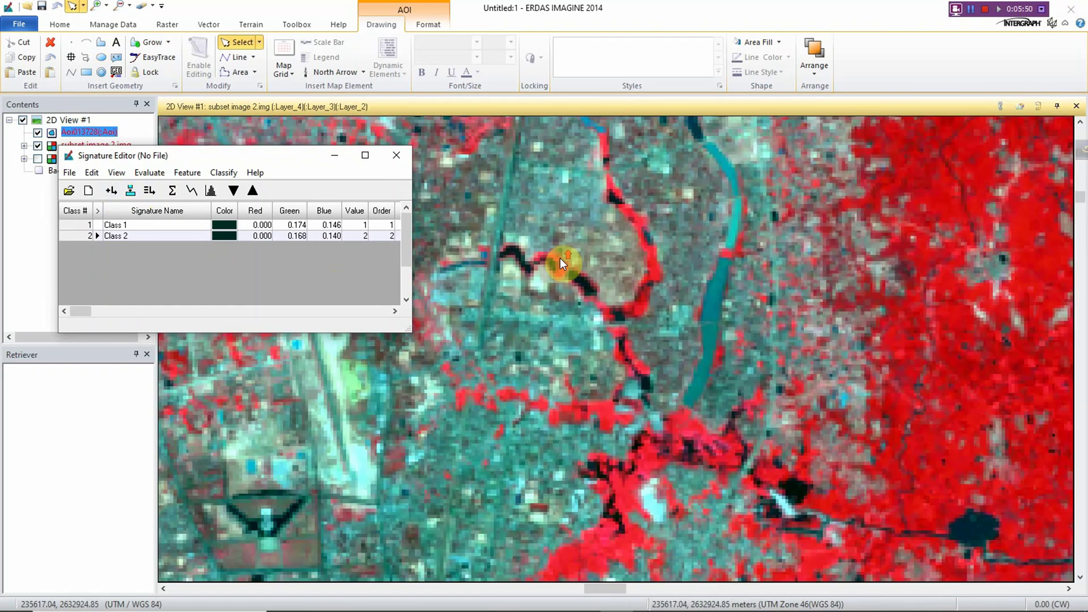
scroll(560, 259, "up", 3)
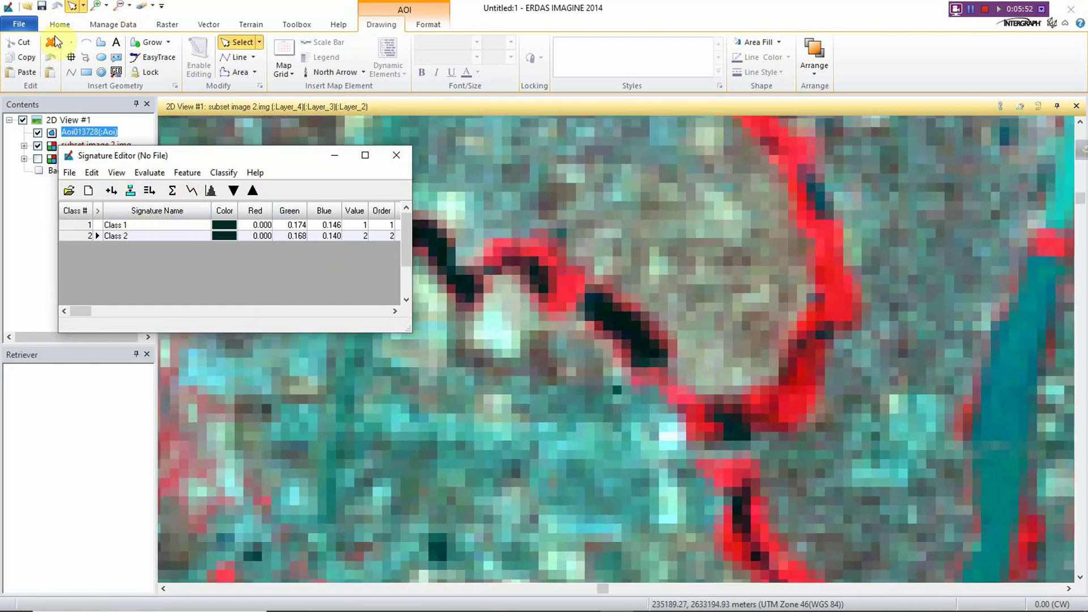
left_click(101, 54)
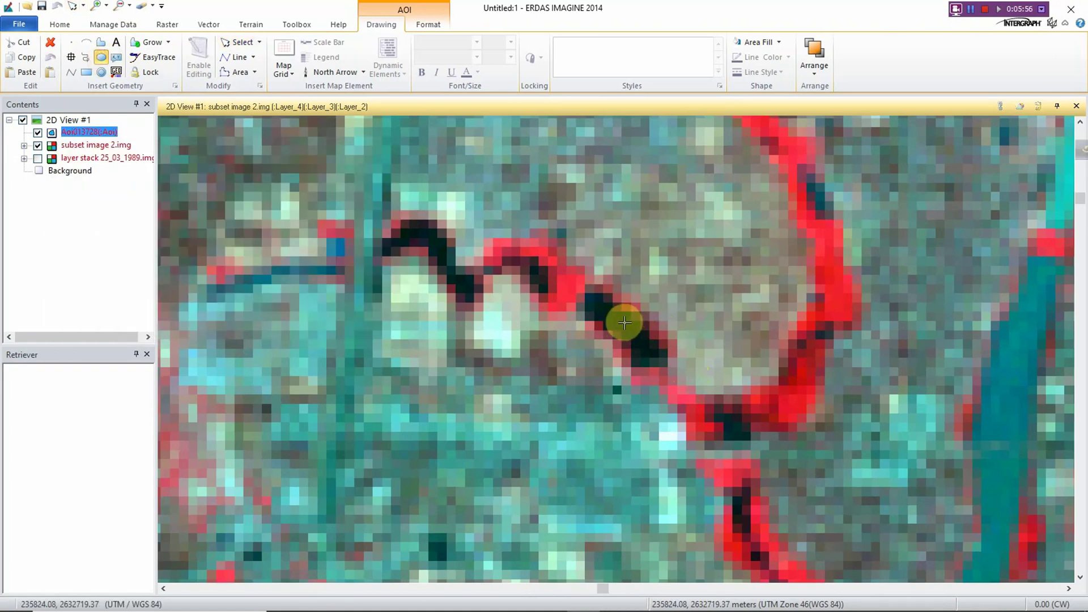
left_click_drag(633, 326, 635, 329)
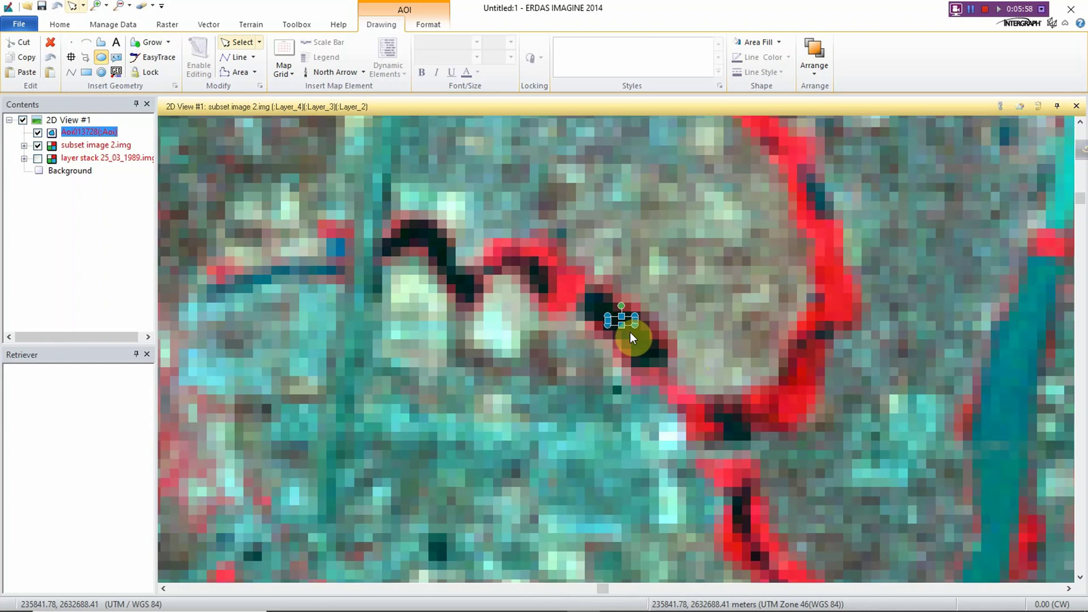
left_click(624, 605)
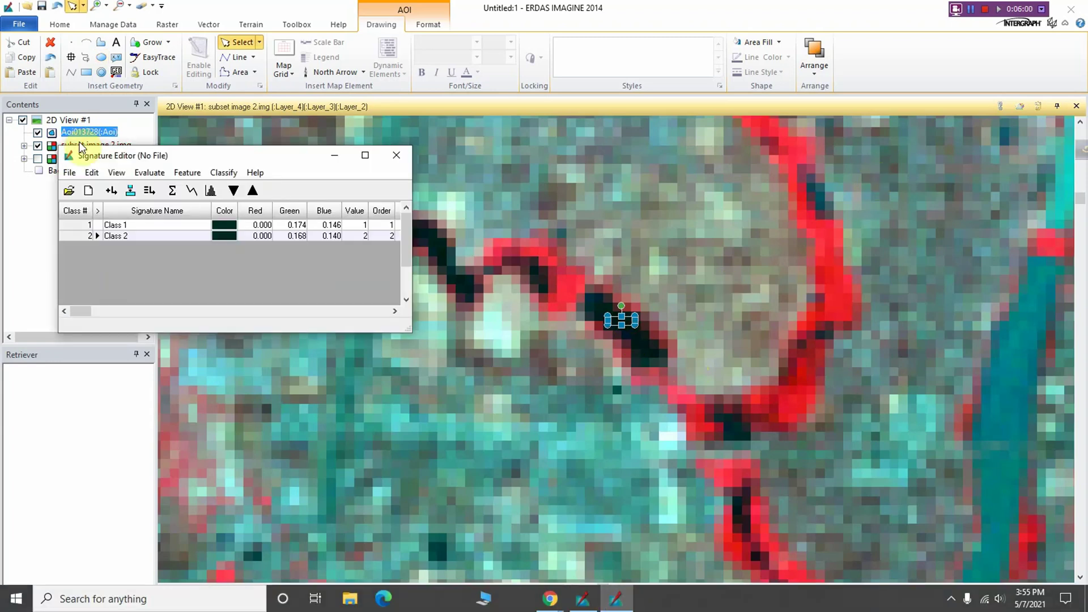
left_click(118, 194)
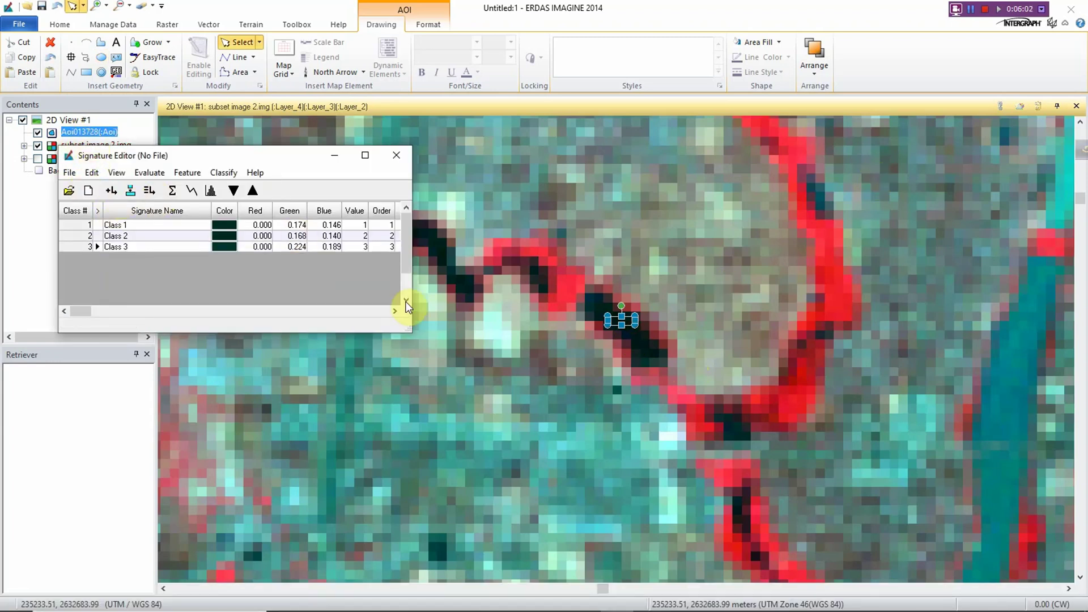
Draw a small elliptical AOI on the narrow river crossing the red vegetation in the east and add it as a signature
scroll(651, 340, "down", 3)
scroll(641, 297, "down", 3)
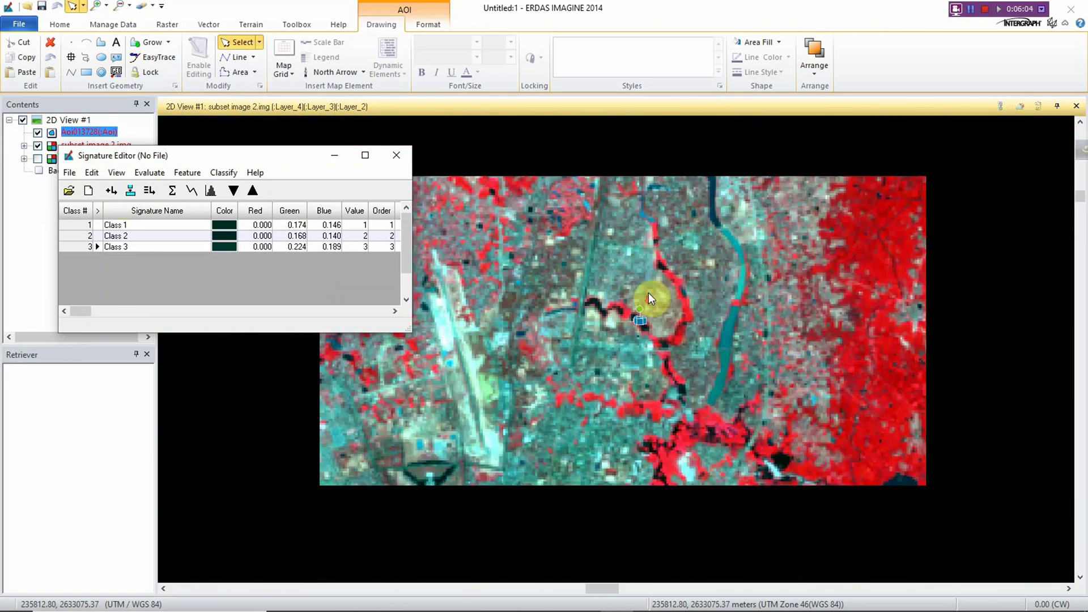
scroll(954, 219, "up", 5)
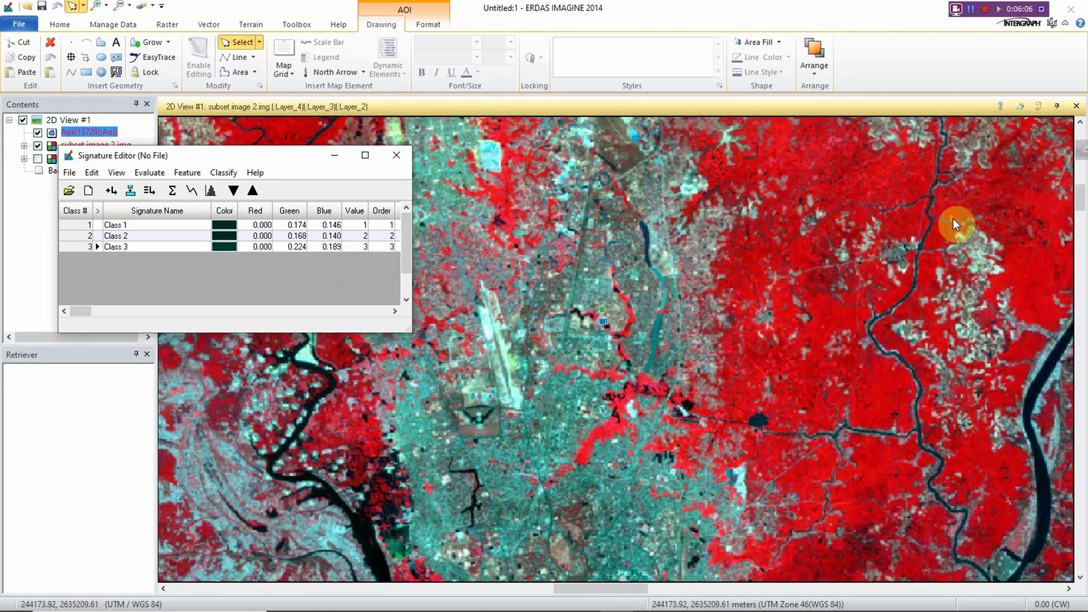
scroll(943, 198, "up", 2)
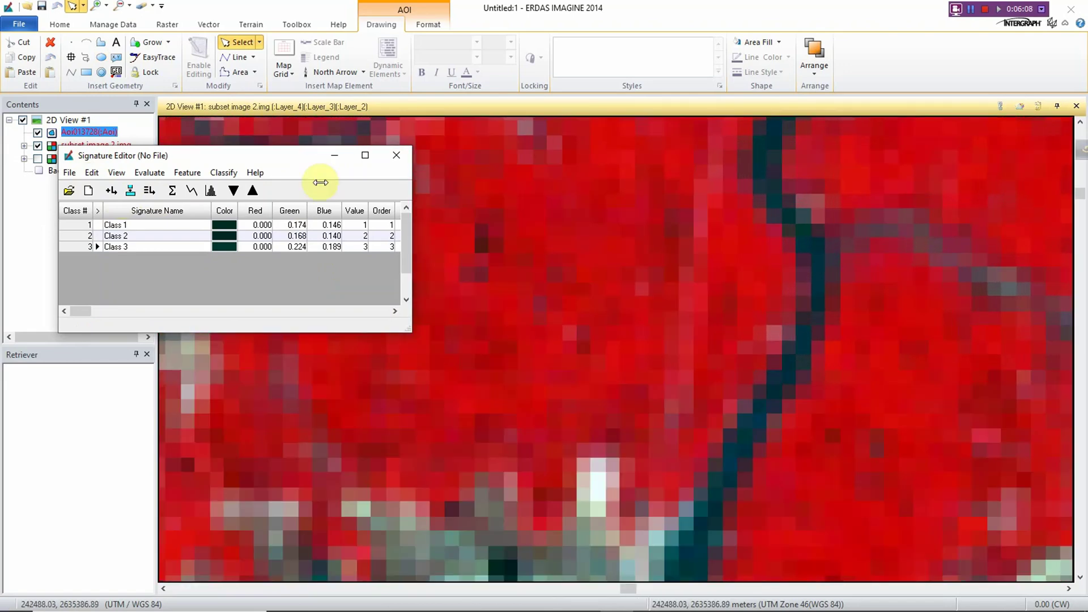
left_click(102, 55)
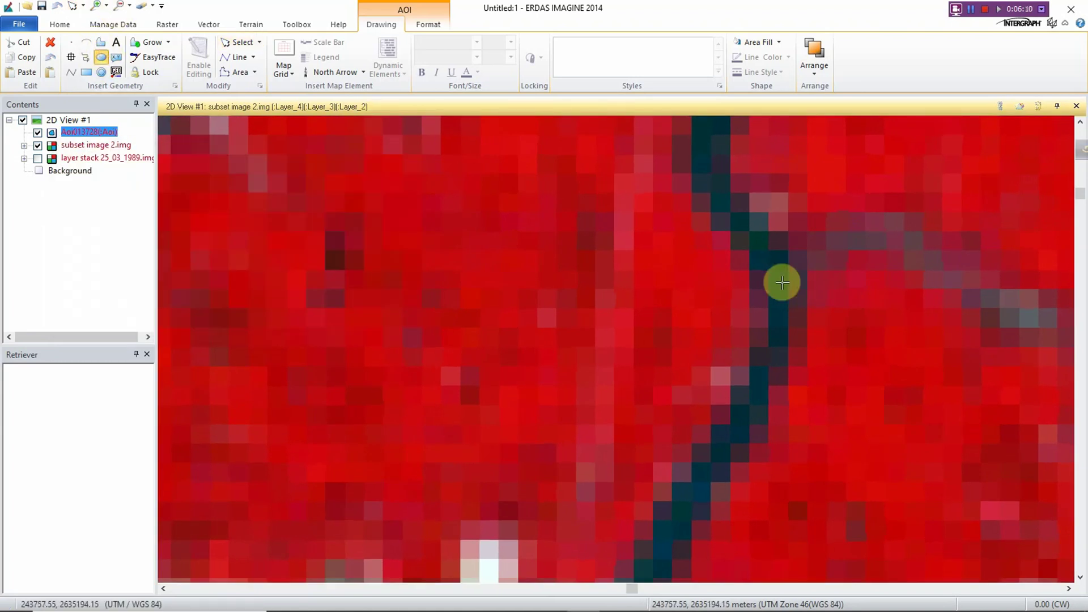
left_click_drag(777, 282, 791, 297)
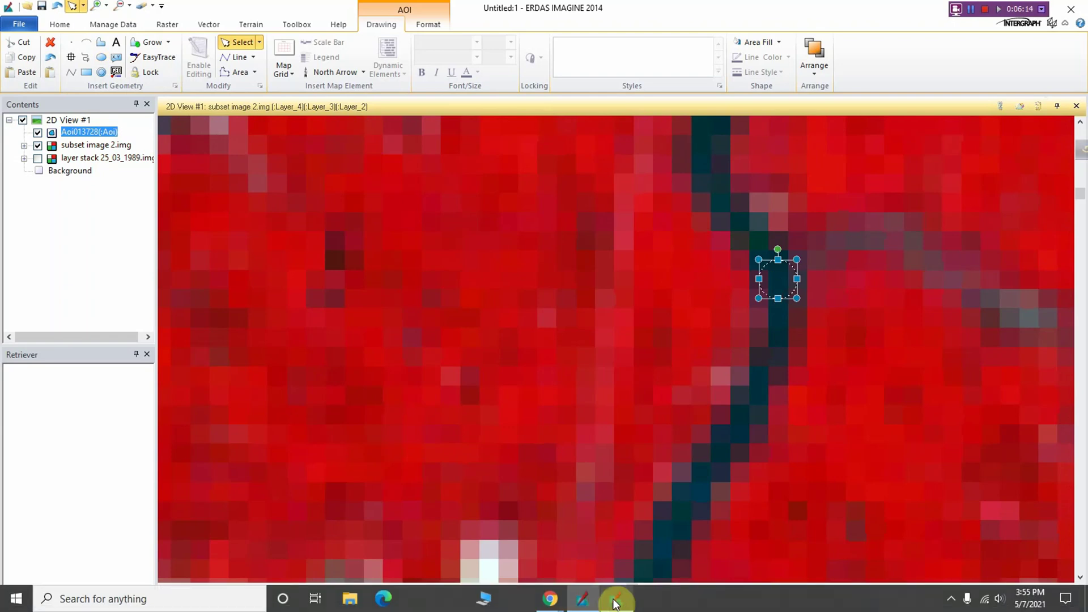
left_click(620, 602)
left_click(114, 192)
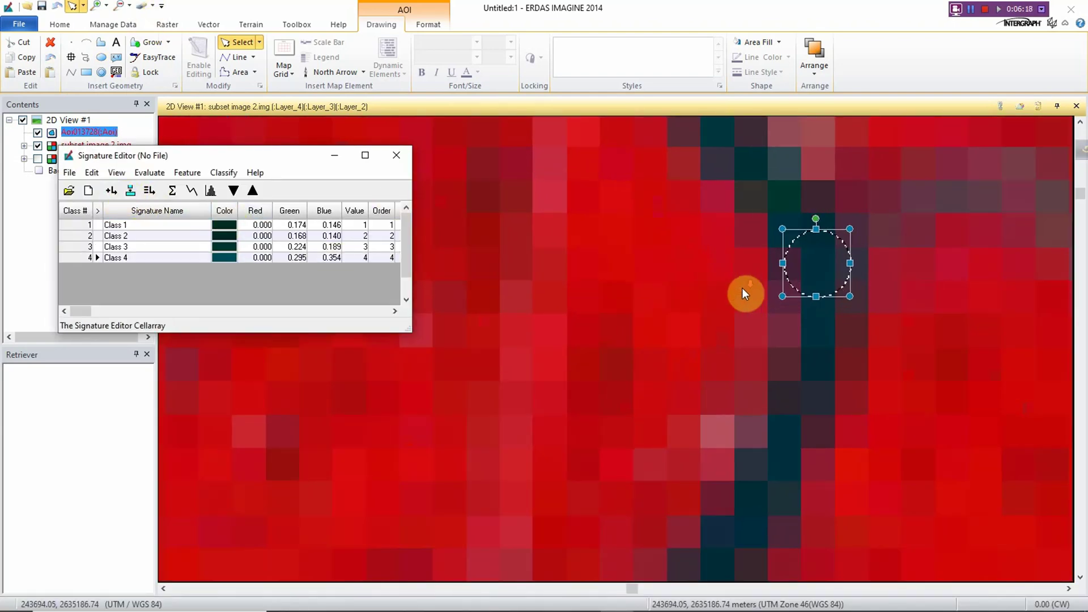
Draw another small elliptical AOI farther north on the same narrow river, near its bend, and add its signature
scroll(743, 288, "down", 5)
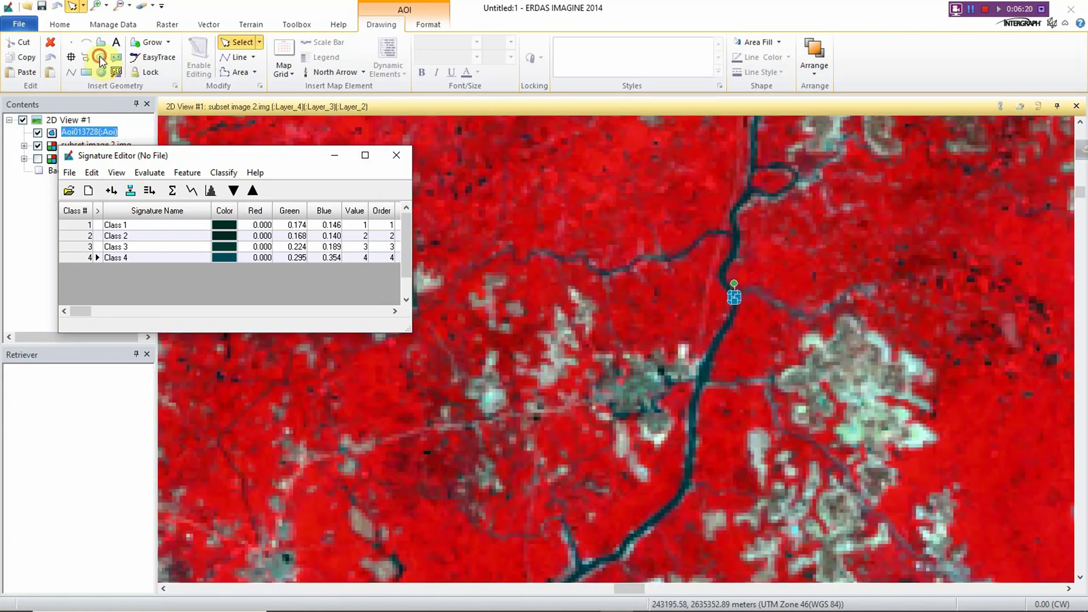
left_click(101, 58)
scroll(736, 196, "up", 5)
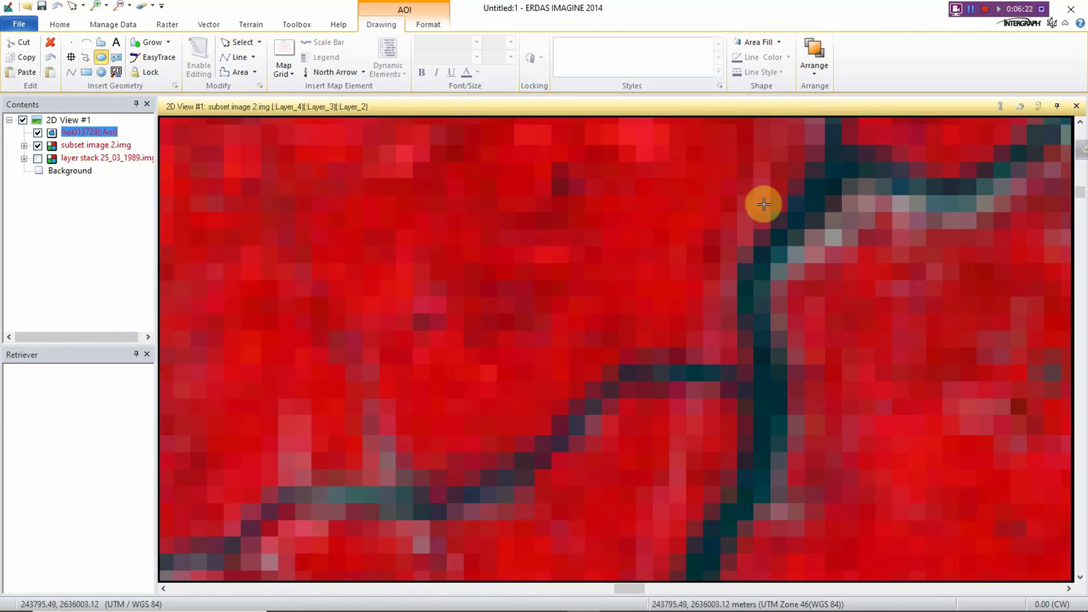
scroll(764, 204, "up", 2)
left_click_drag(850, 206, 866, 223)
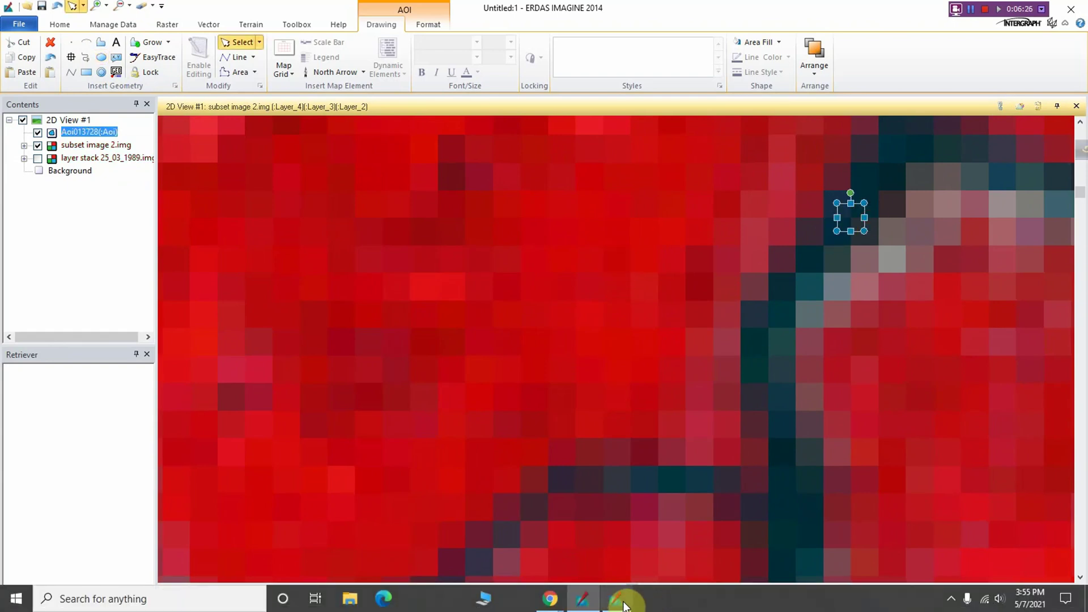
left_click(618, 600)
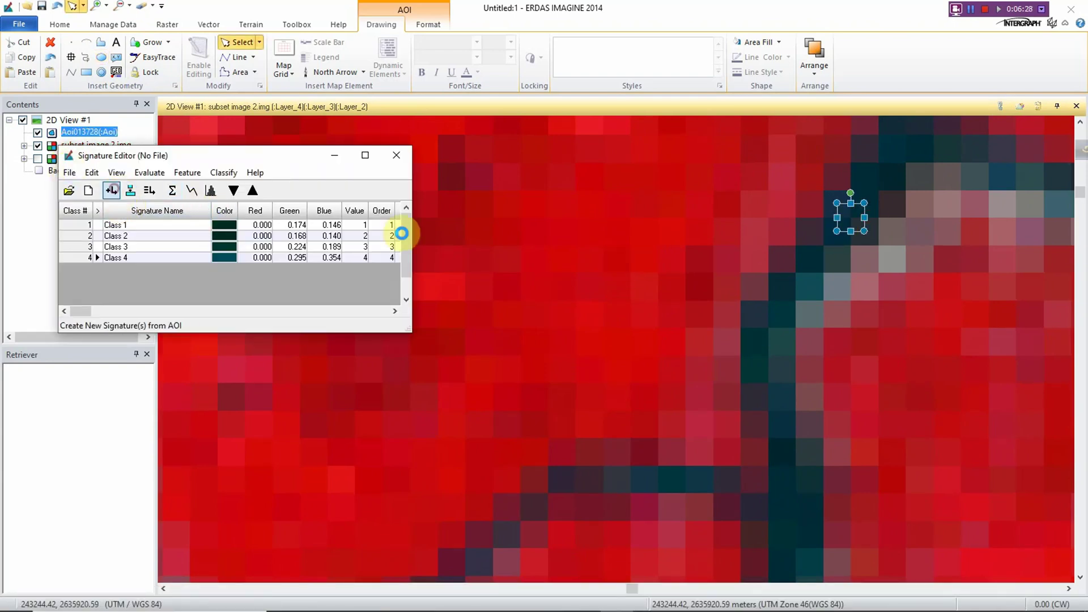
Draw a larger elliptical AOI inside the wide dark river at the image's eastern edge and add its signature
scroll(649, 269, "down", 5)
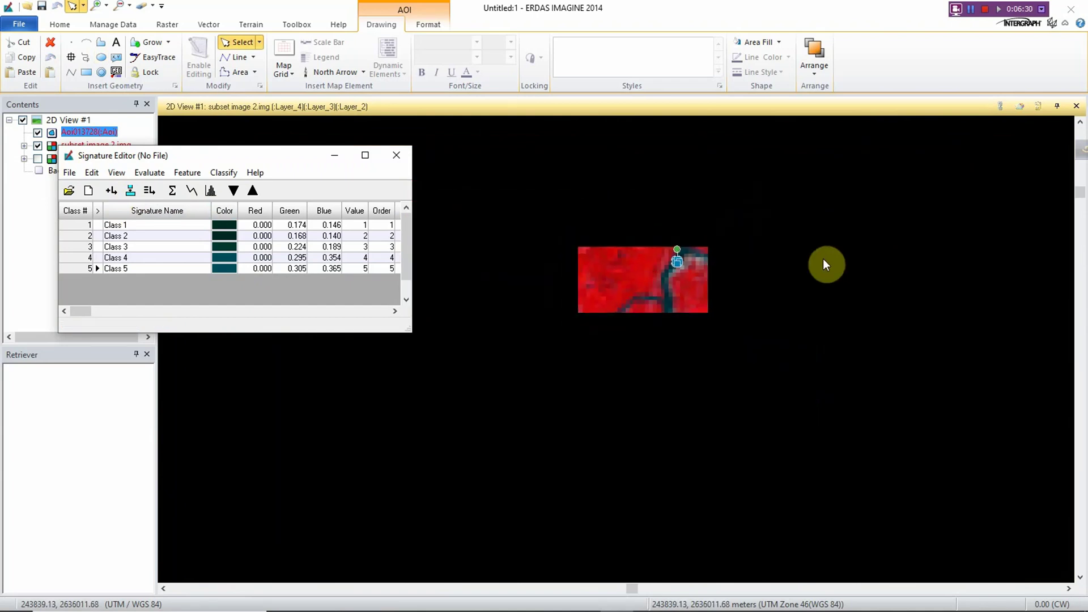
scroll(703, 224, "up", 5)
scroll(702, 227, "down", 4)
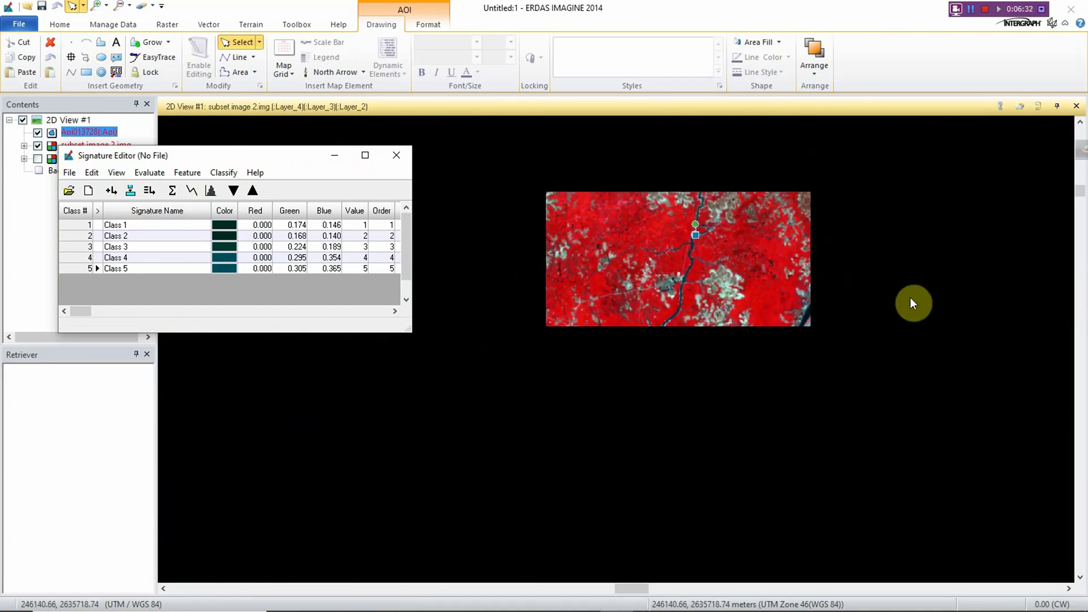
scroll(911, 298, "up", 6)
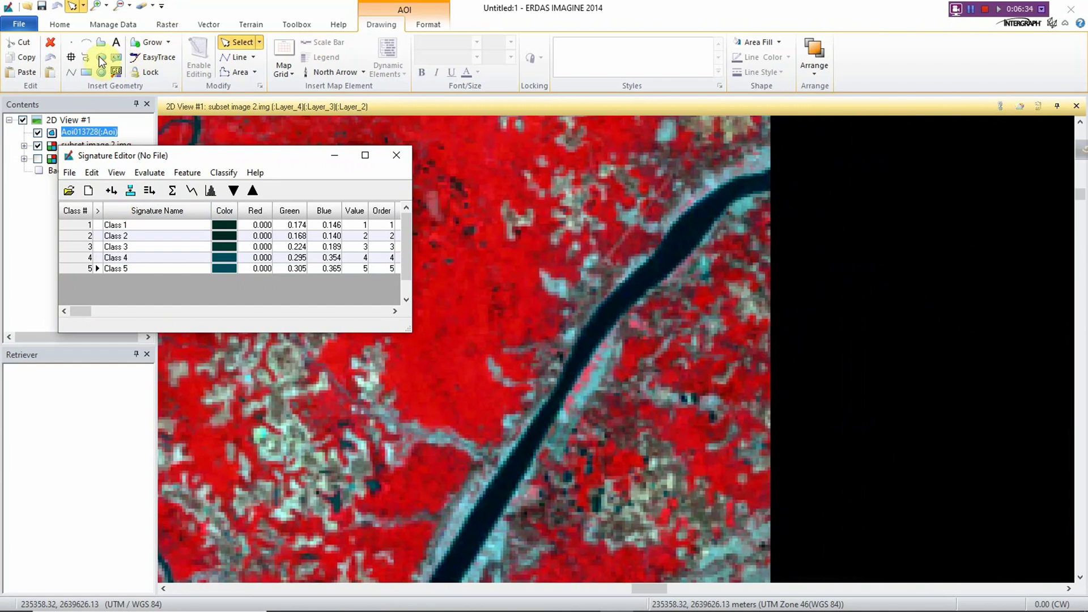
left_click(99, 55)
scroll(703, 227, "up", 4)
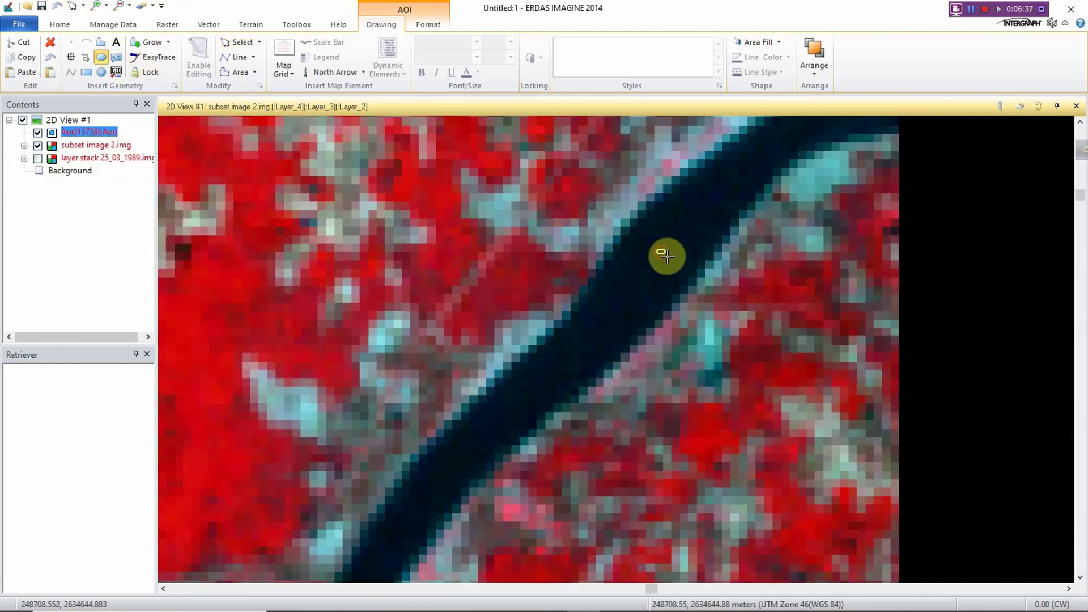
left_click_drag(658, 251, 684, 273)
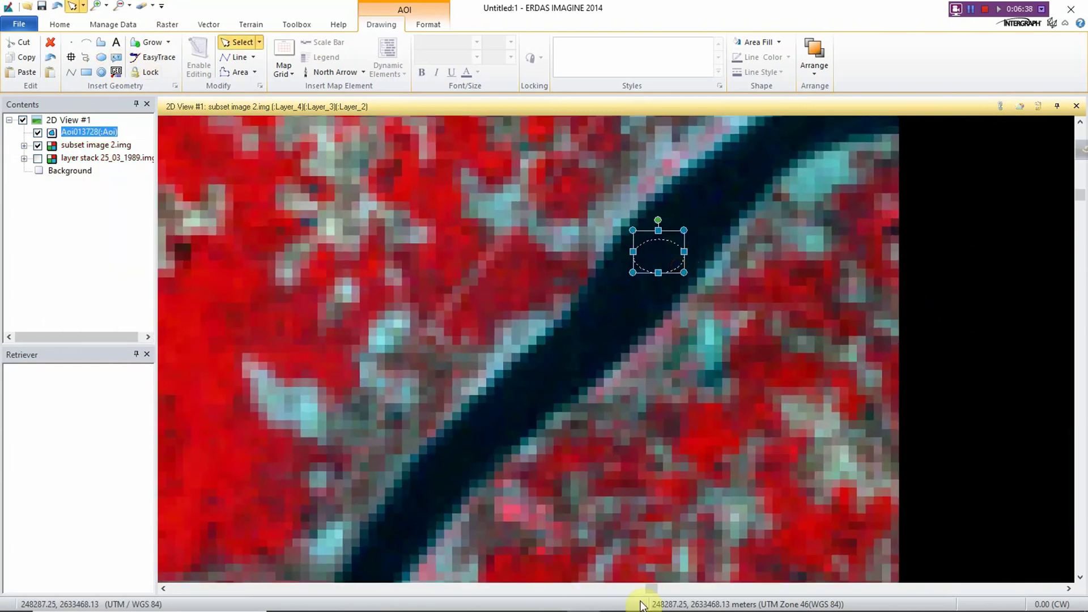
left_click(620, 599)
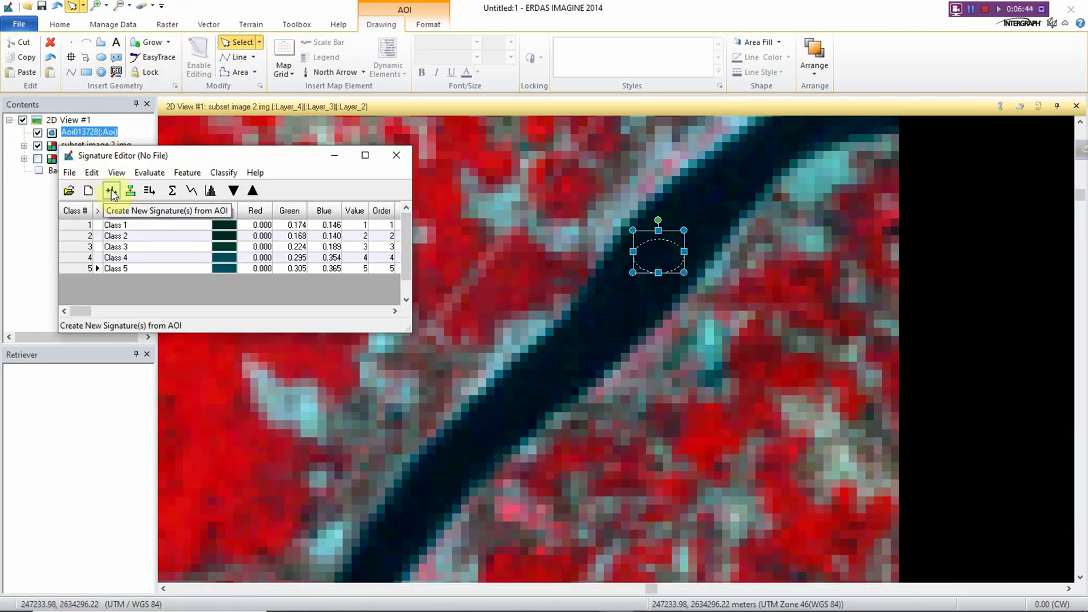
left_click(108, 192)
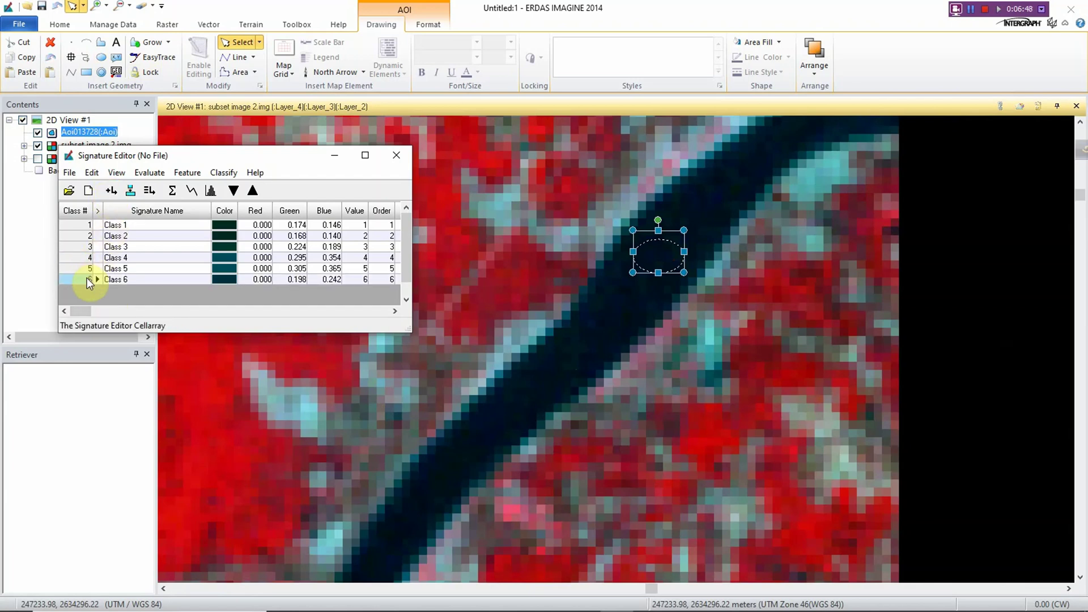
Merge the six water signatures, Class 1 to Class 6, into one signature and delete the six originals
left_click_drag(77, 282, 80, 226)
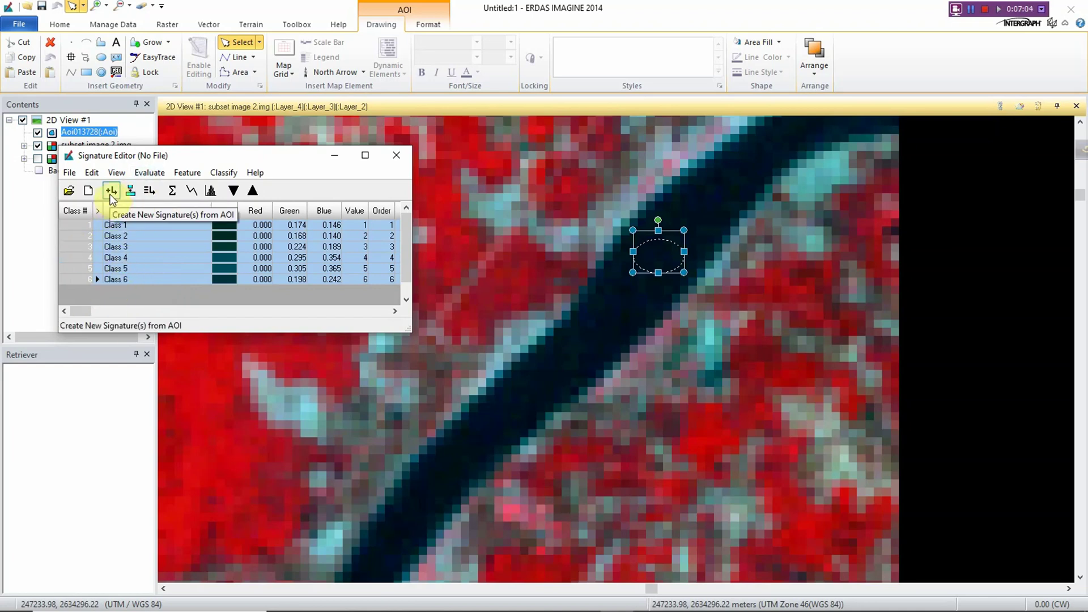
left_click(151, 193)
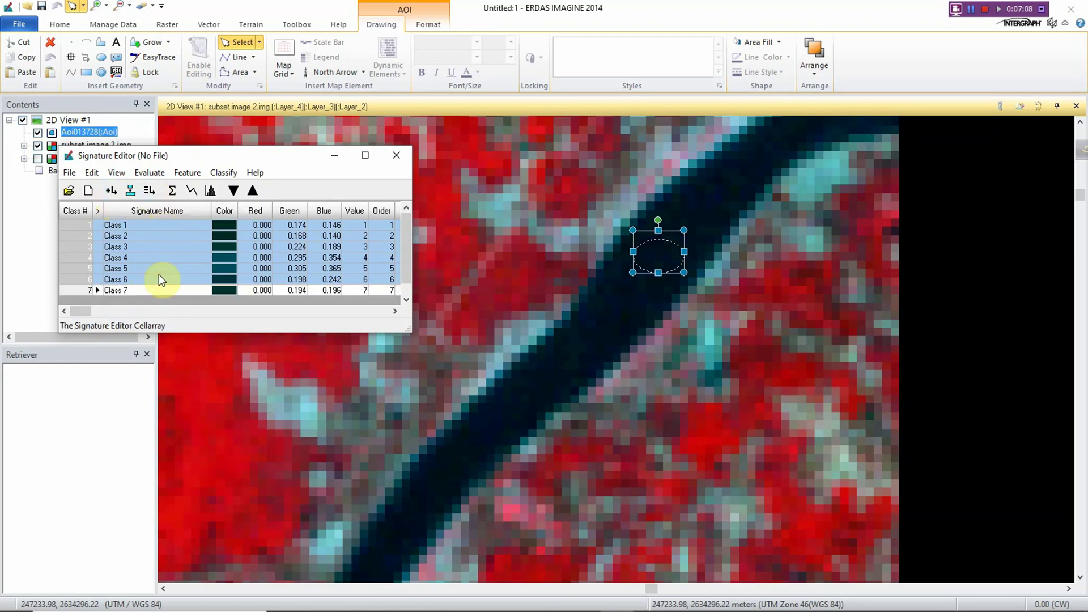
right_click(73, 246)
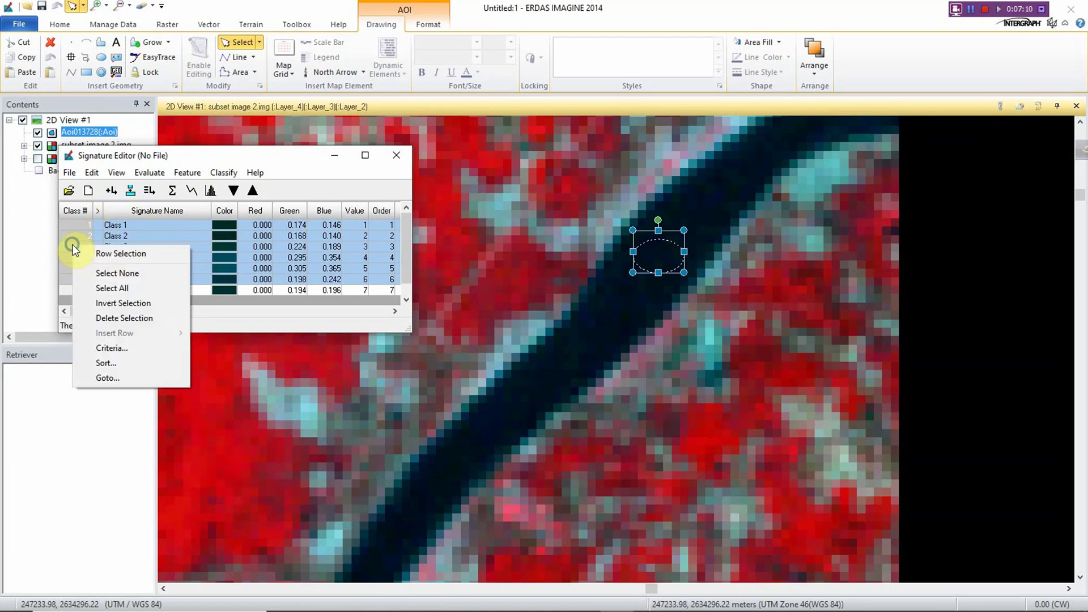
left_click(117, 316)
Set the merged water signature's color to Map Grid Blue and rename it Waterbody
left_click(229, 225)
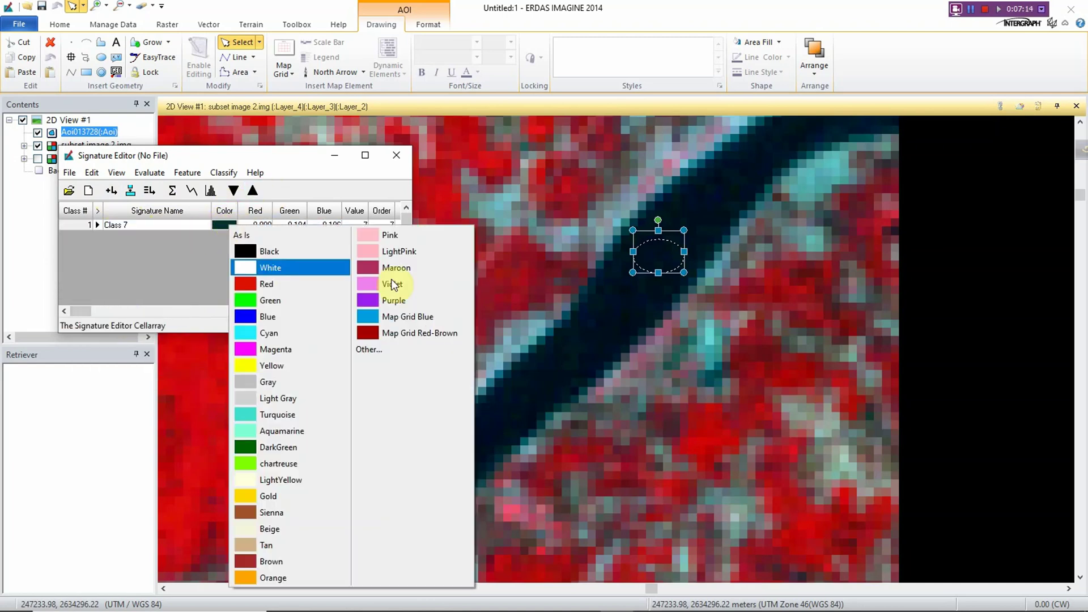
left_click(377, 311)
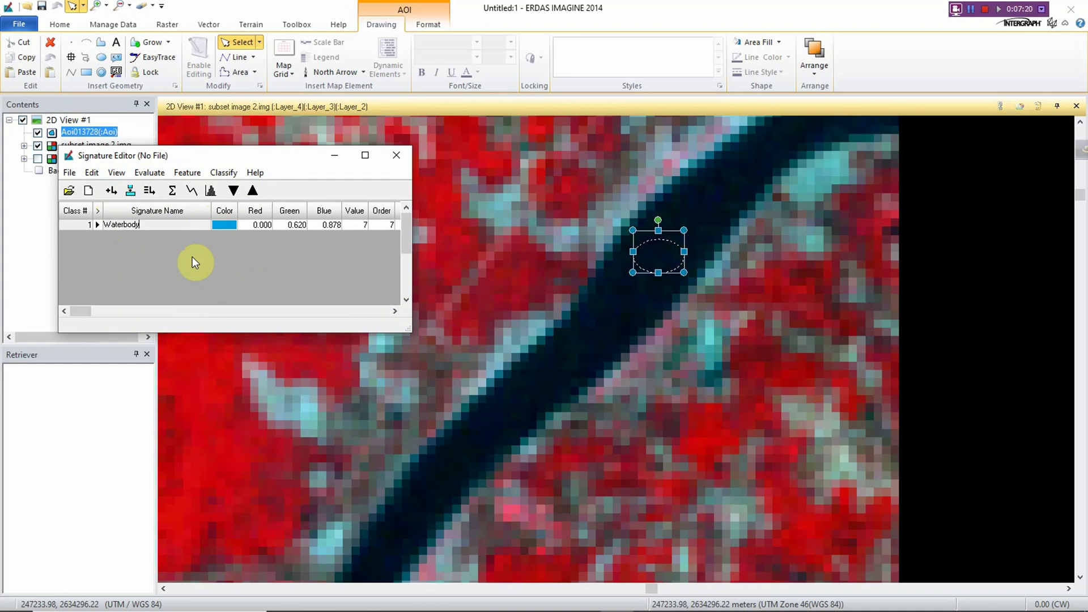
Draw a small elliptical AOI on the uniform teal city area north of the dark river and add it as a signature
scroll(650, 333, "down", 10)
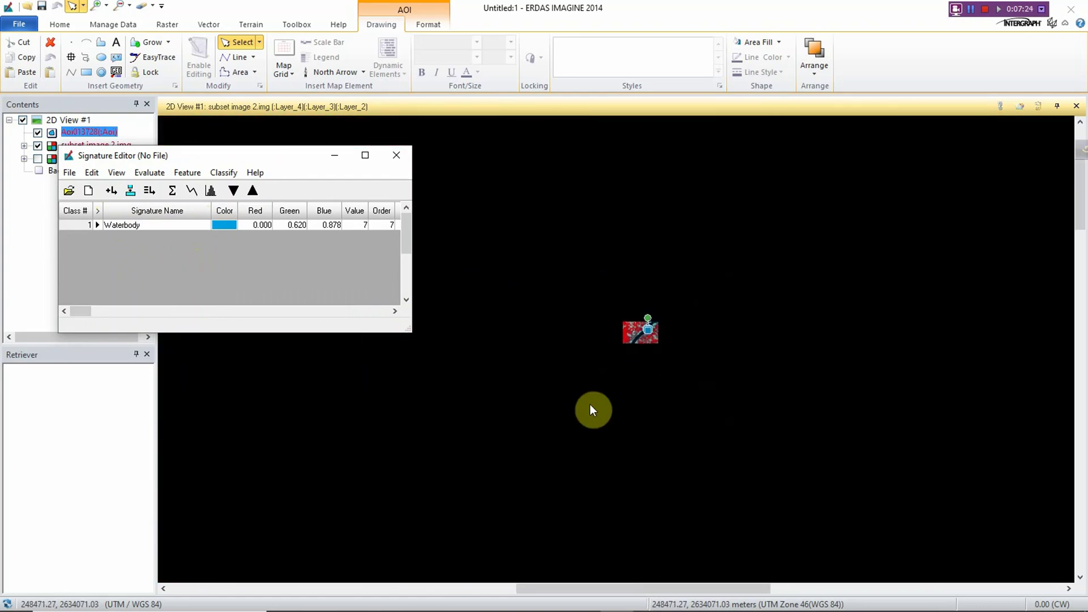
scroll(561, 389, "up", 5)
scroll(448, 462, "up", 8)
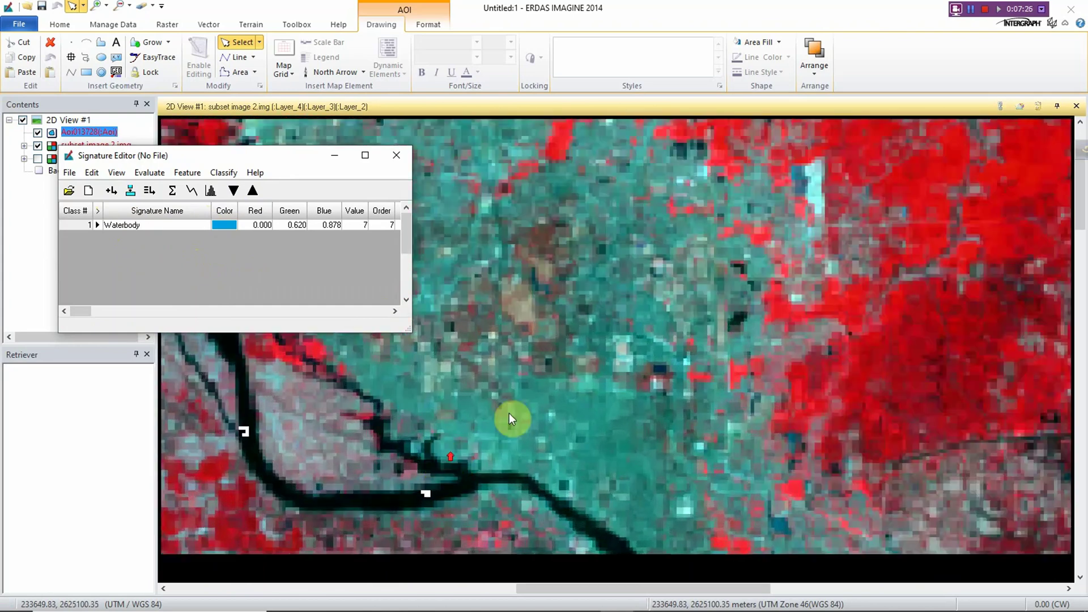
scroll(642, 410, "up", 2)
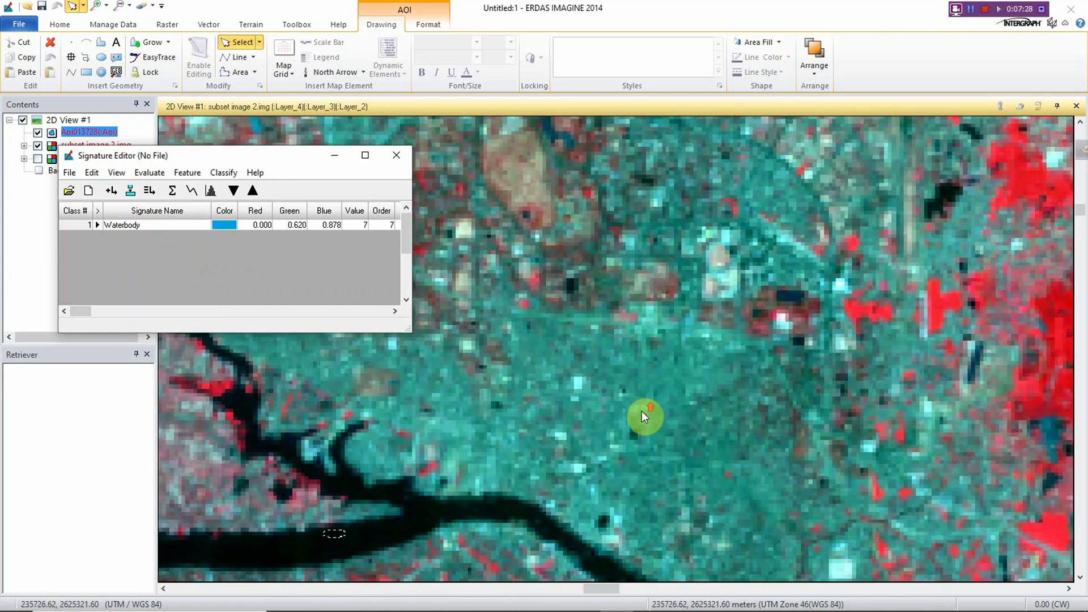
left_click(101, 59)
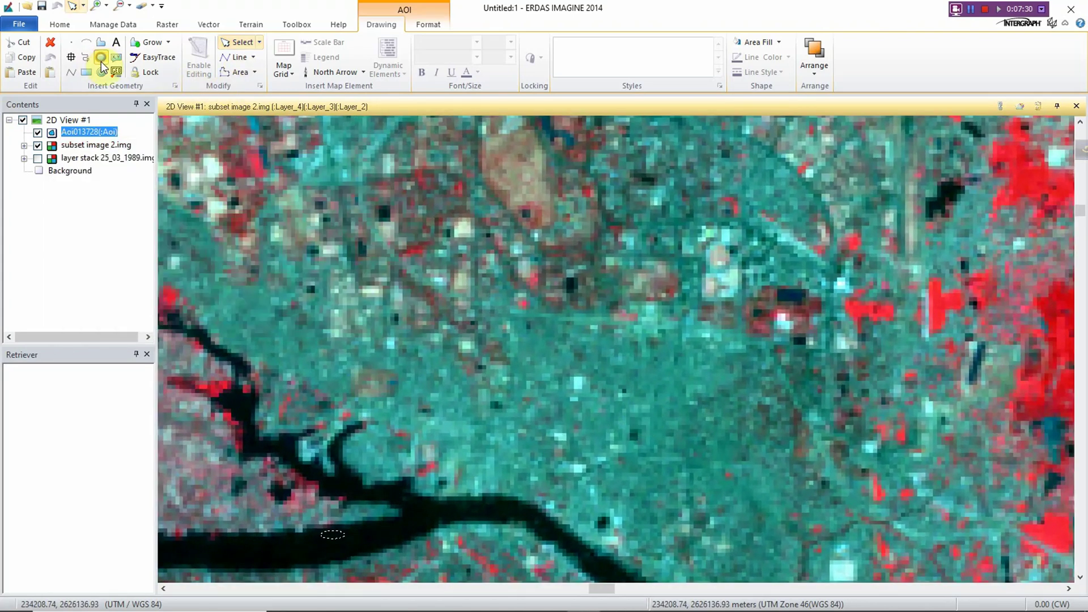
scroll(544, 415, "up", 1)
scroll(545, 415, "up", 1)
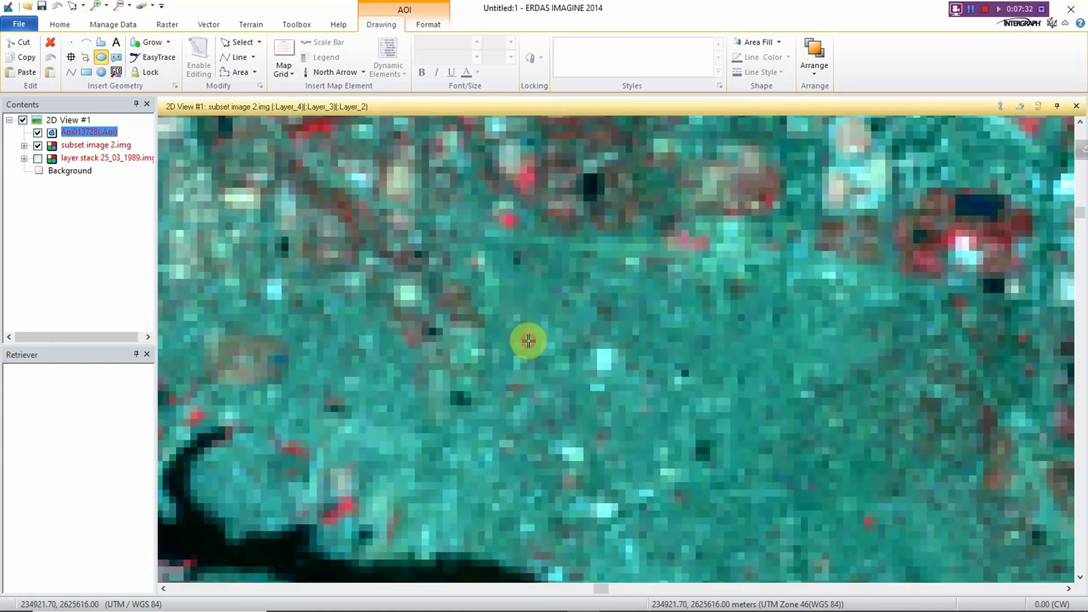
left_click_drag(527, 339, 545, 347)
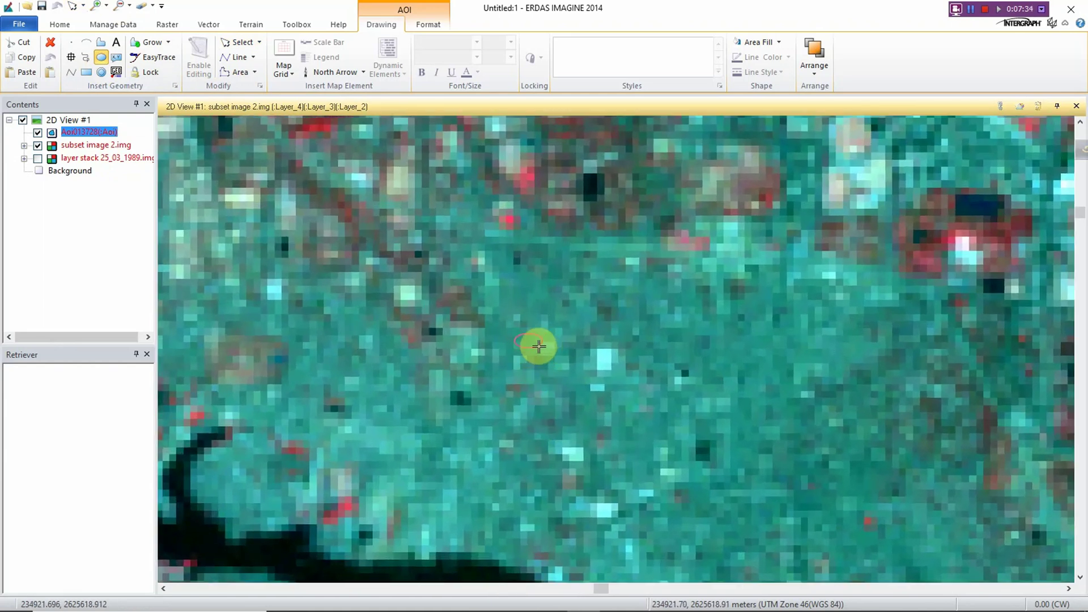
left_click_drag(538, 345, 545, 345)
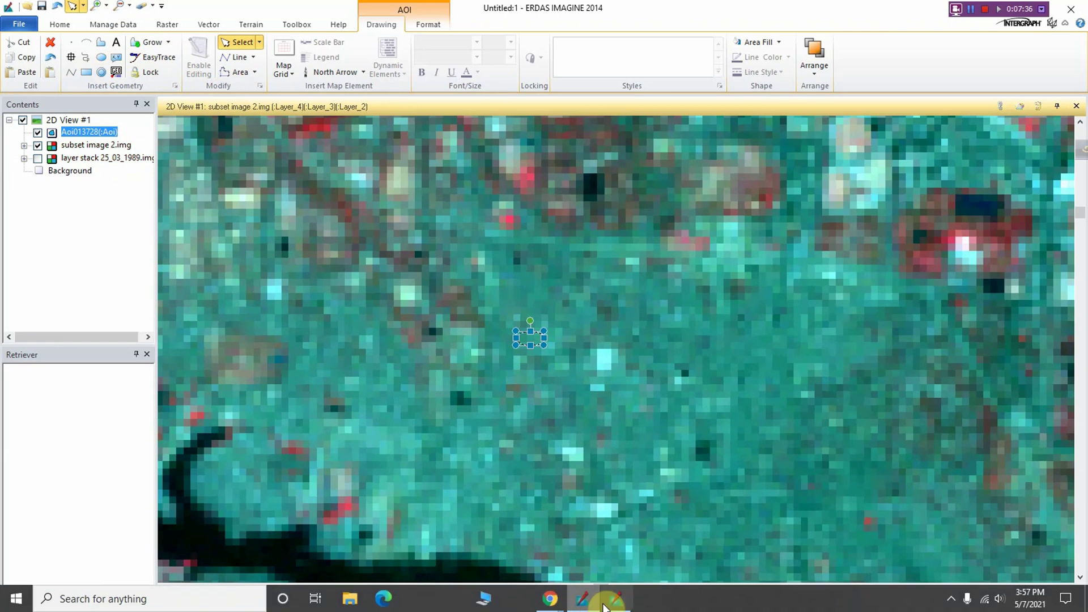
left_click(595, 598)
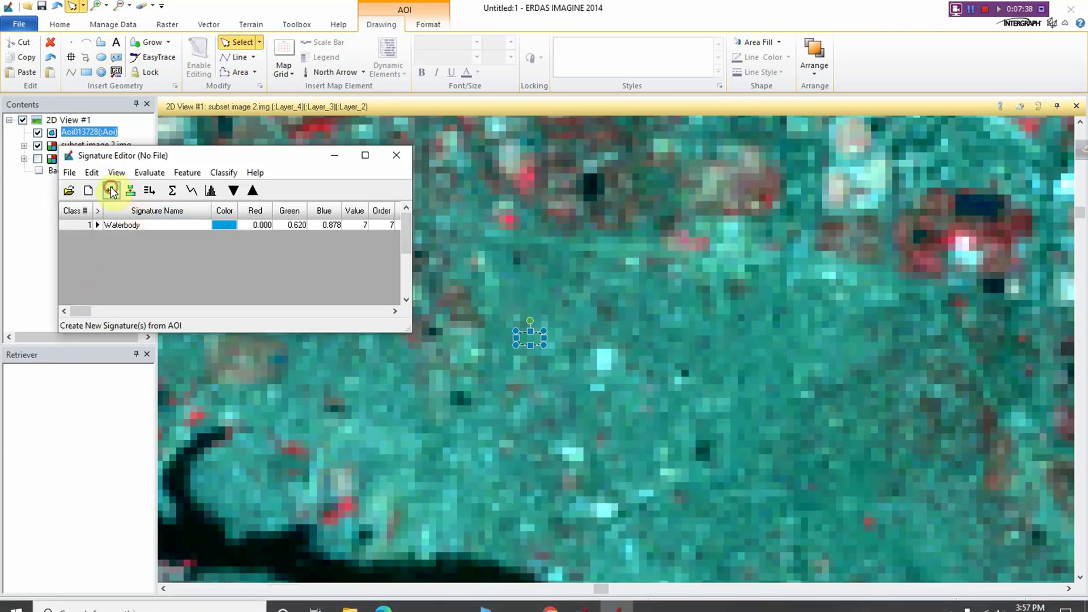
left_click(112, 191)
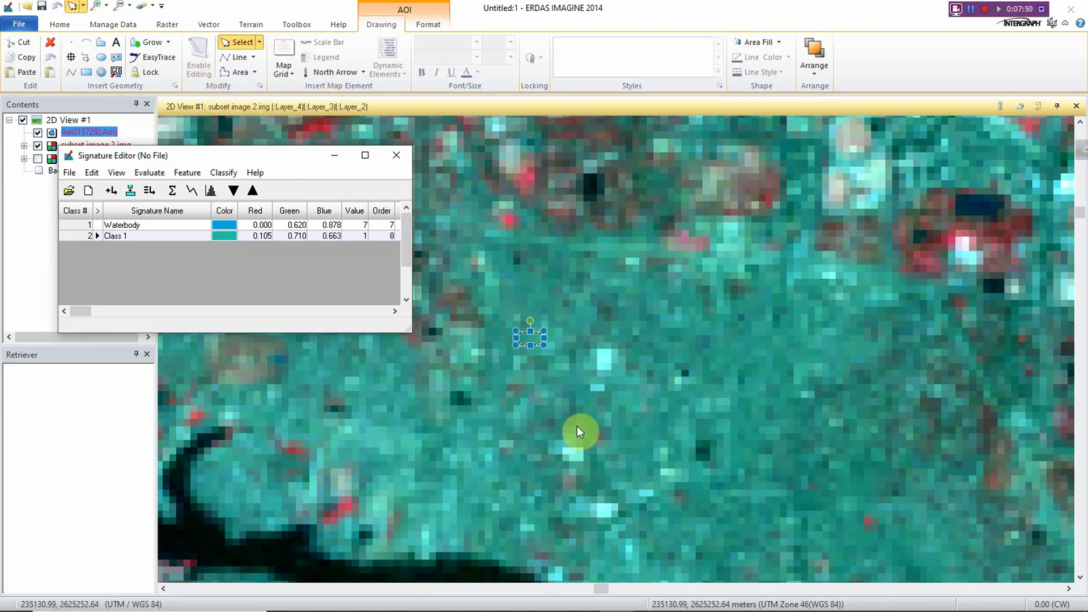
Draw a second small elliptical AOI on the teal city area southwest of the first, closer to the river, and add its signature
scroll(577, 426, "down", 2)
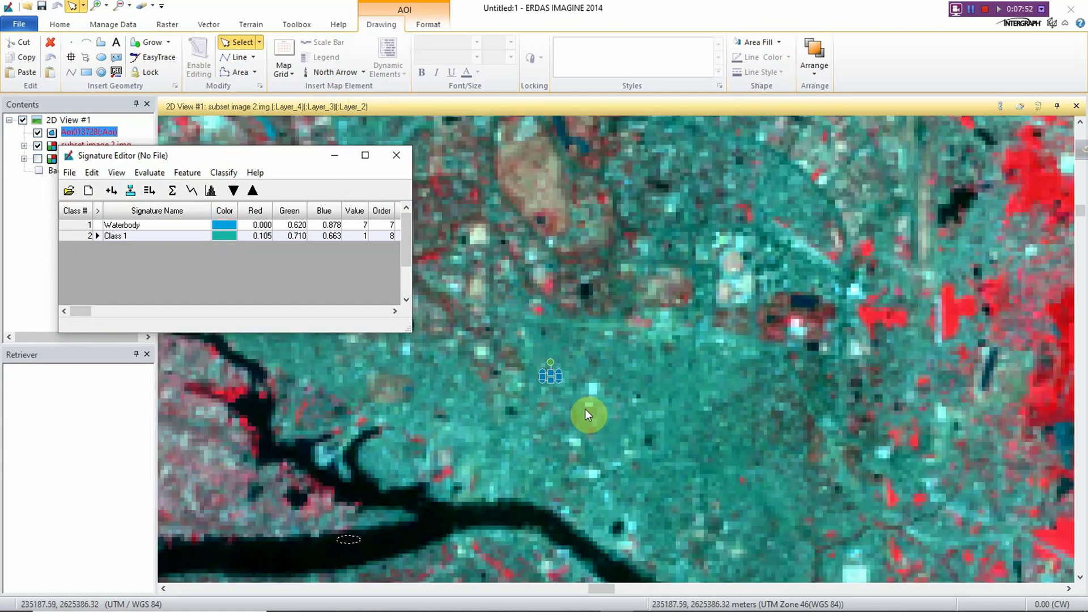
scroll(583, 404, "down", 1)
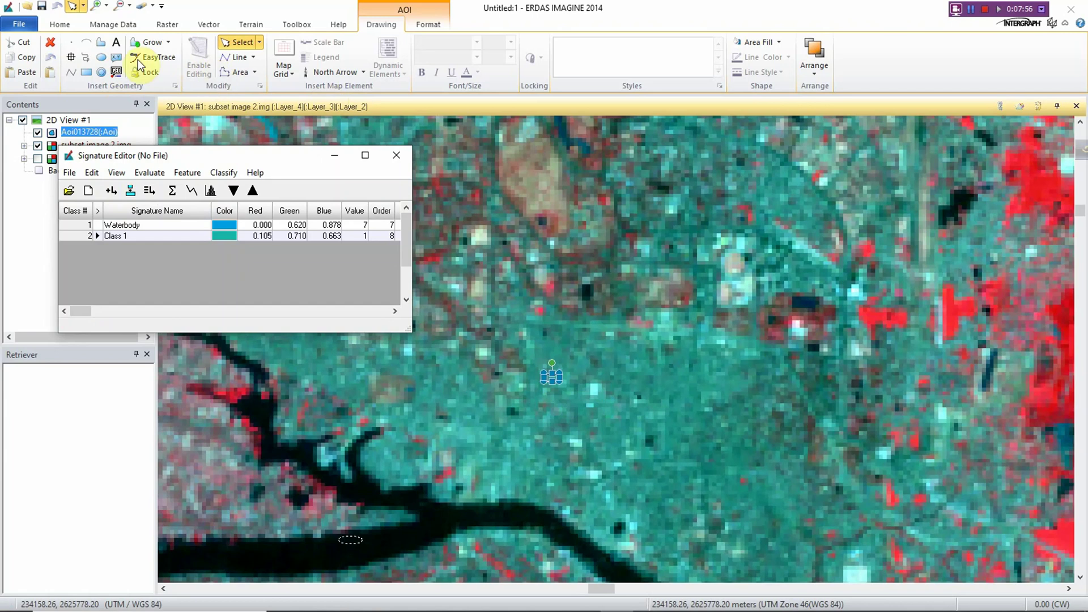
left_click(101, 63)
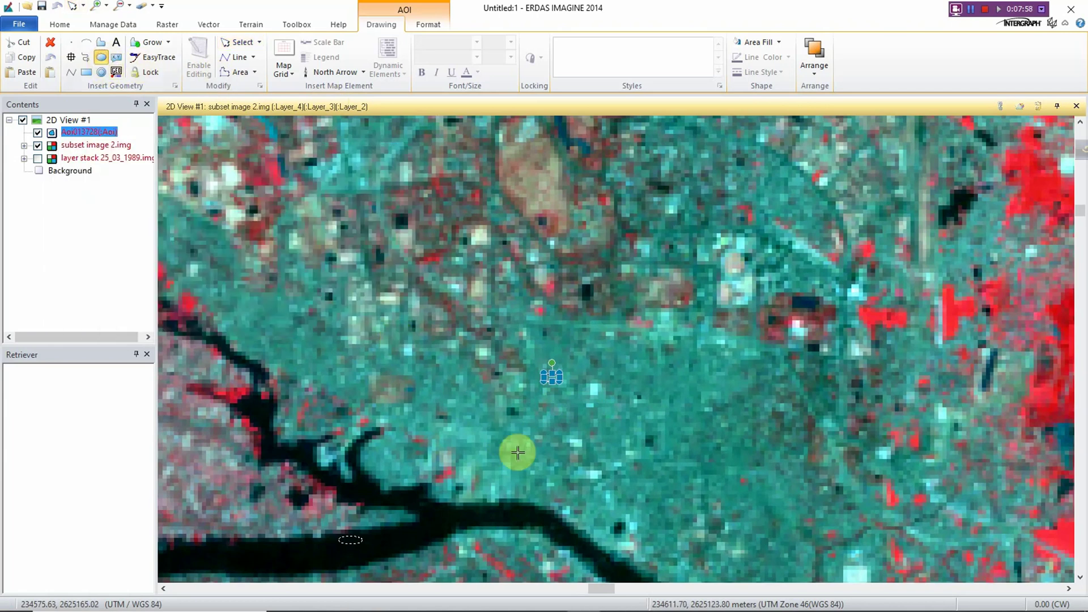
scroll(519, 453, "up", 2)
scroll(519, 453, "up", 1)
left_click_drag(500, 445, 517, 462)
left_click(624, 595)
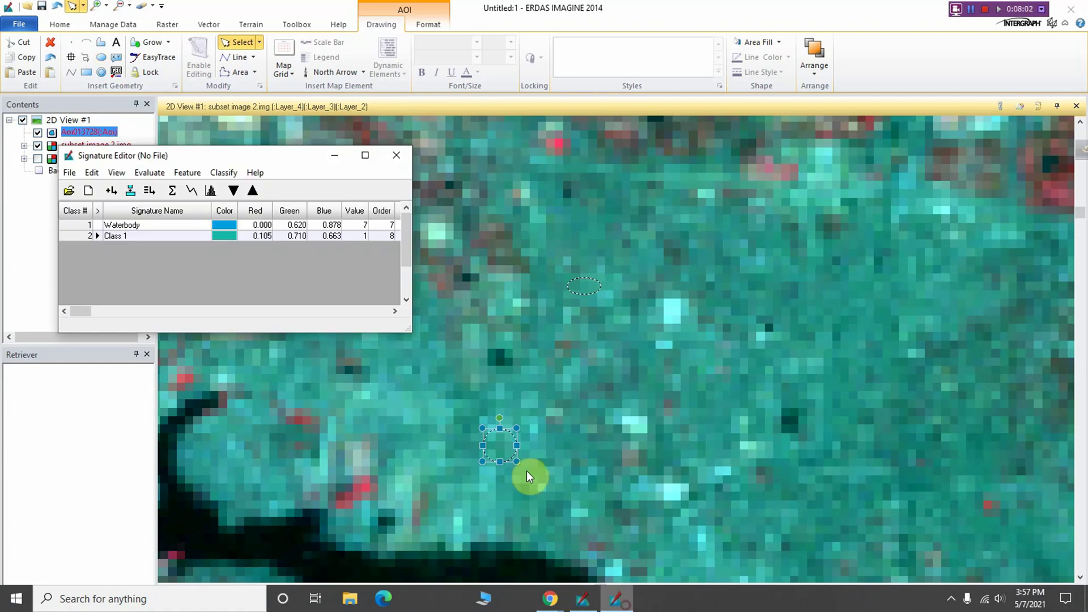
left_click(111, 191)
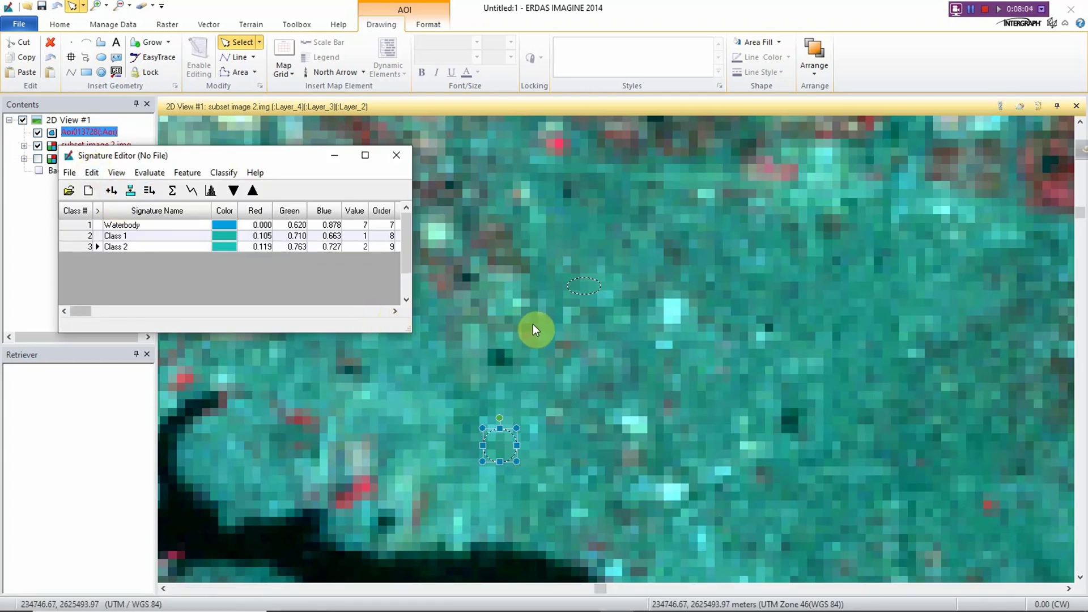
Draw a small round AOI in the eastern part of the teal city area and add it as a signature
scroll(570, 329, "down", 1)
left_click(101, 56)
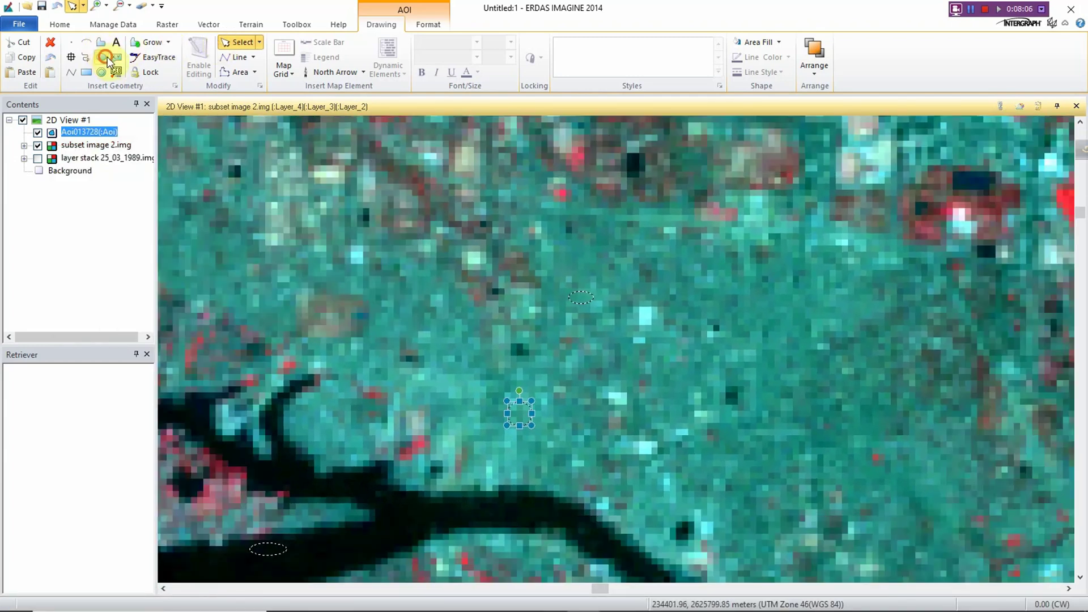
left_click_drag(801, 335, 815, 351)
left_click(620, 602)
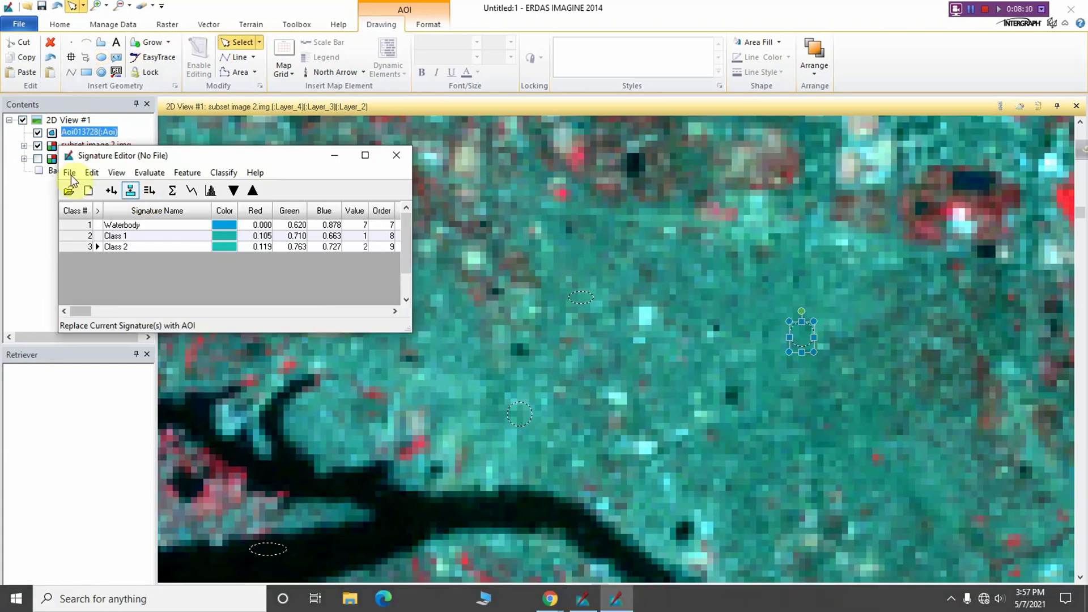
left_click(111, 191)
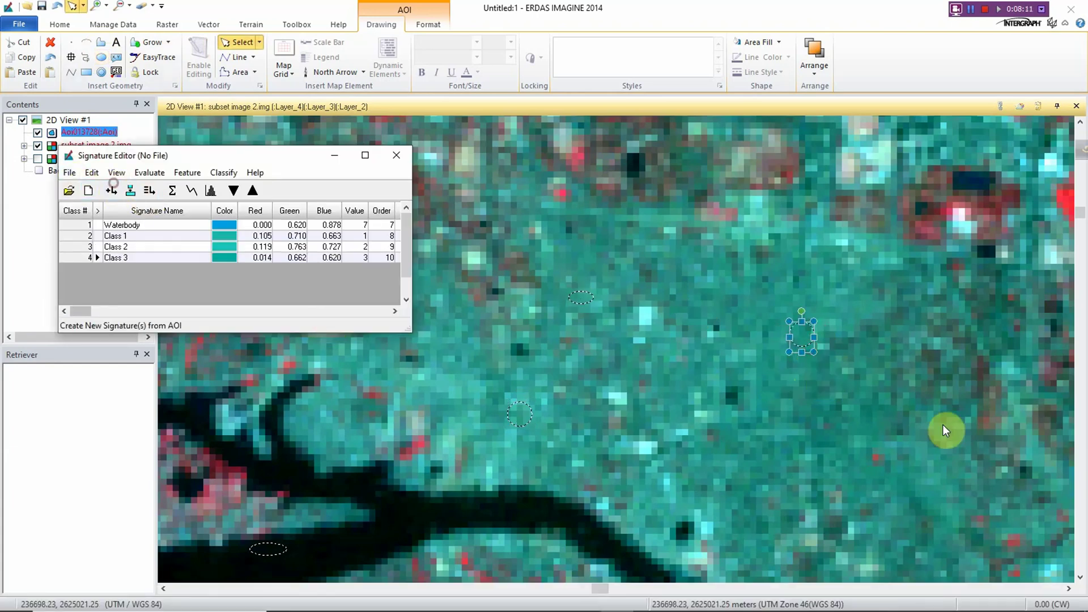
Draw another small round AOI just northwest of the eastern city AOI and add its signature
left_click(102, 58)
left_click_drag(731, 297, 753, 315)
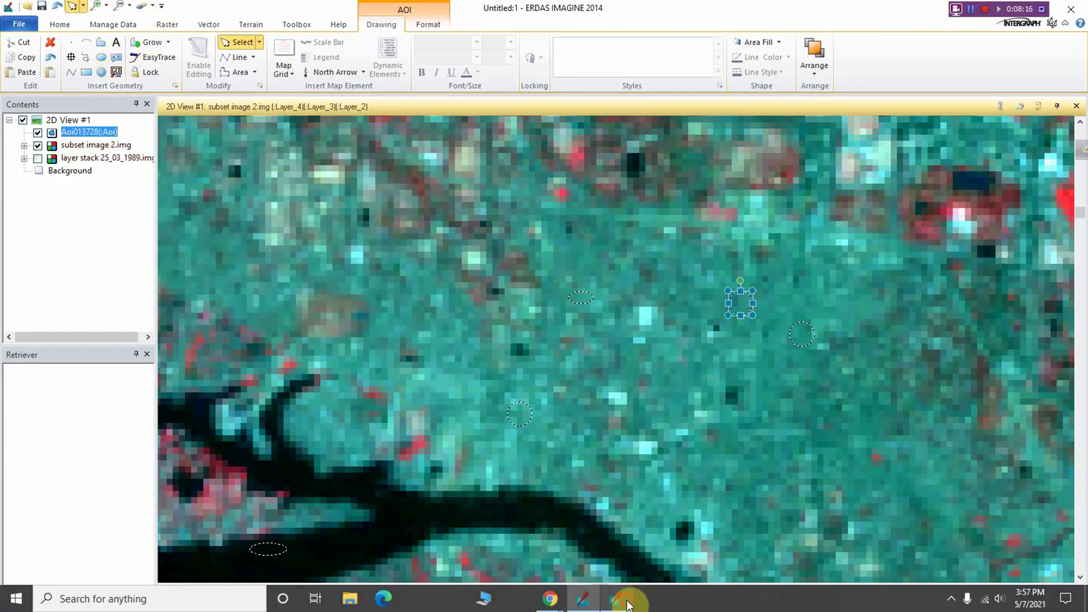
left_click(618, 598)
left_click(112, 190)
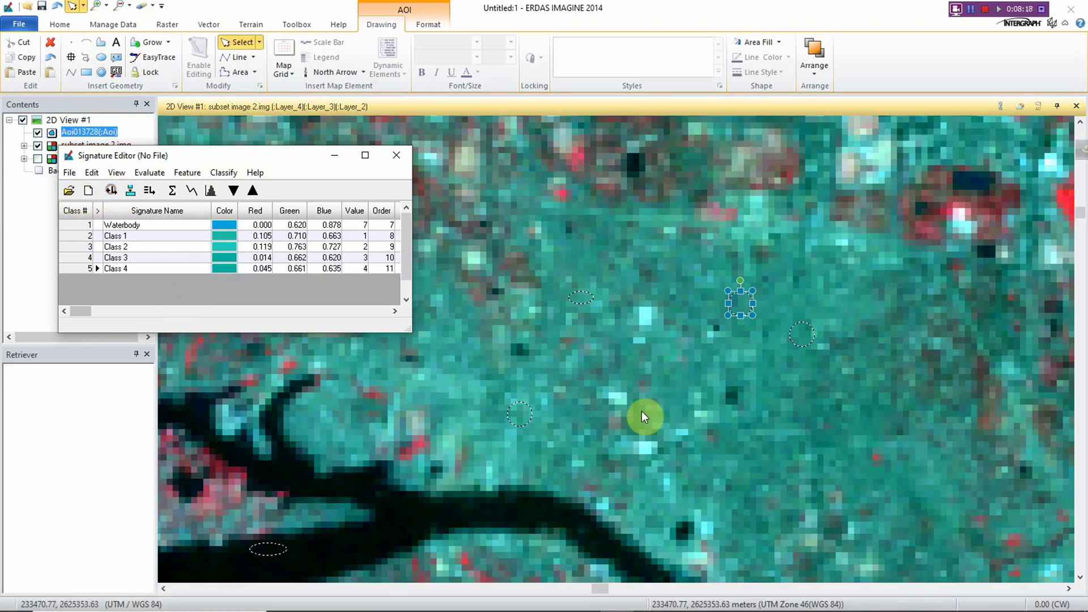
Draw a slightly wider elliptical AOI south of the eastern city AOIs and add it as a signature
left_click(104, 60)
left_click_drag(765, 395, 795, 418)
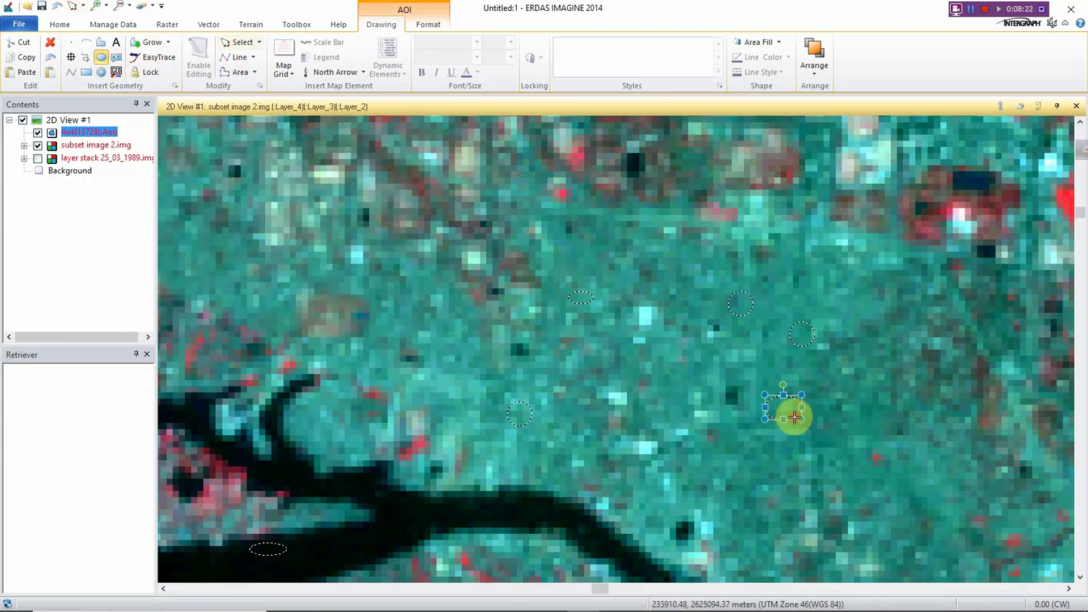
left_click(622, 604)
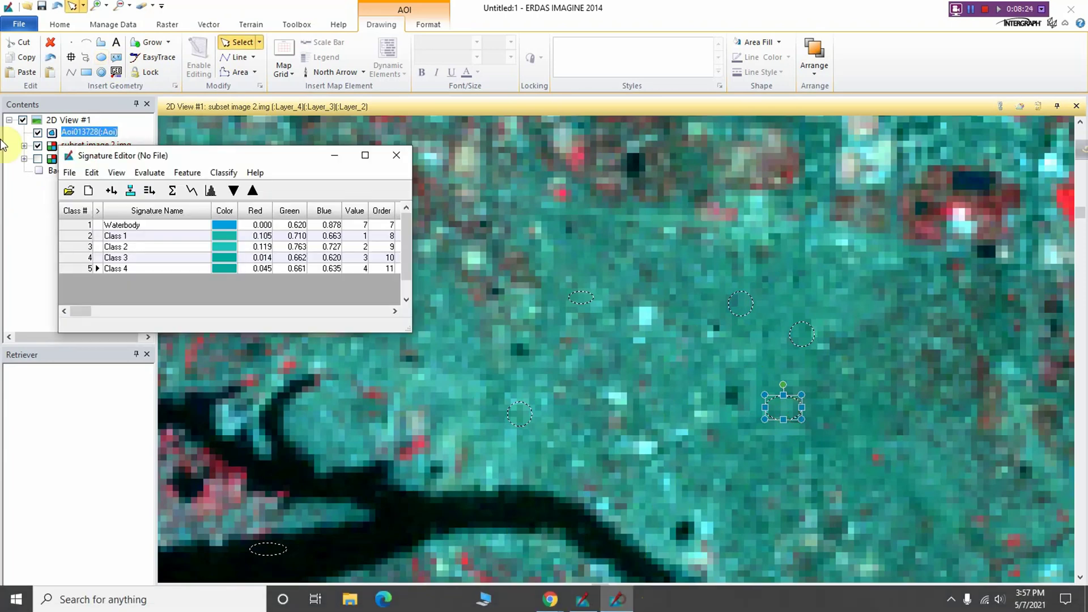
left_click(114, 192)
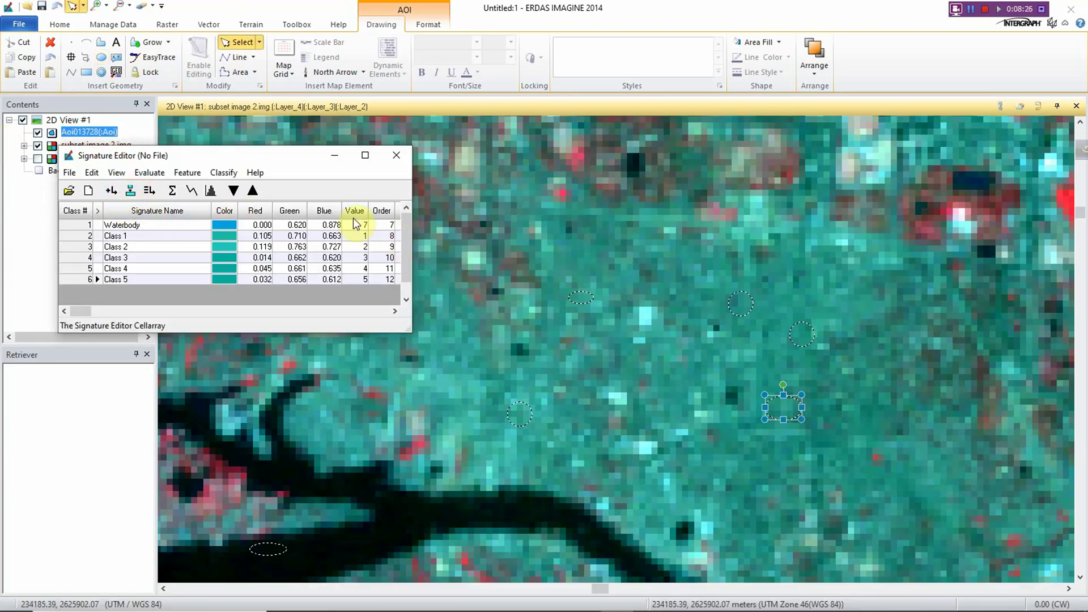
Draw a narrow, tall elliptical AOI in the western city area, just east of the brownish patch, and add its signature
left_click(101, 57)
mouse_move(401, 323)
left_mouse_down()
mouse_move(389, 308)
mouse_move(406, 322)
left_mouse_up()
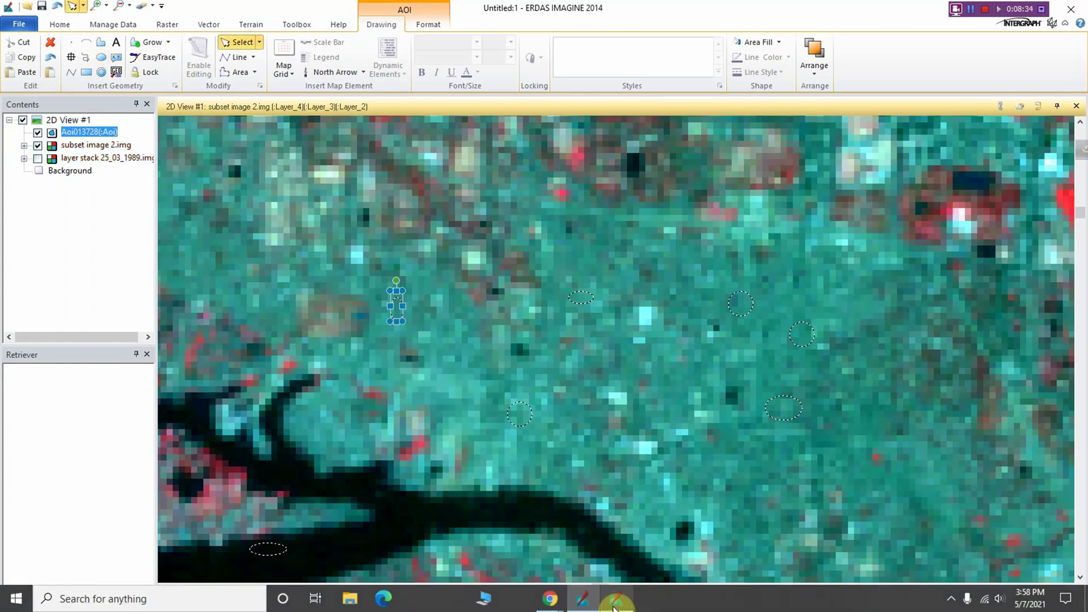
left_click(620, 603)
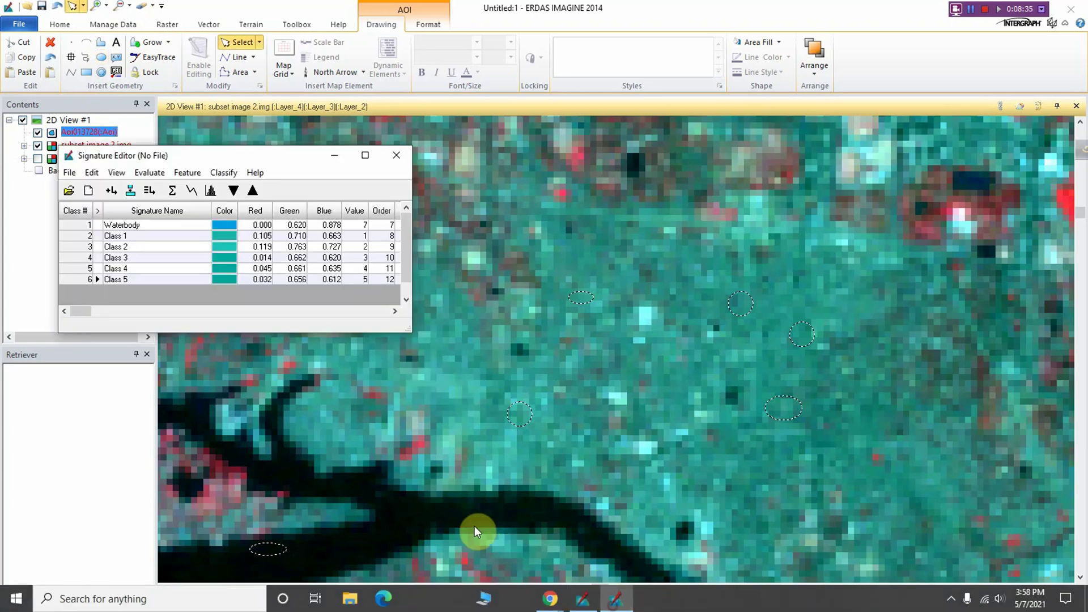
left_click(109, 193)
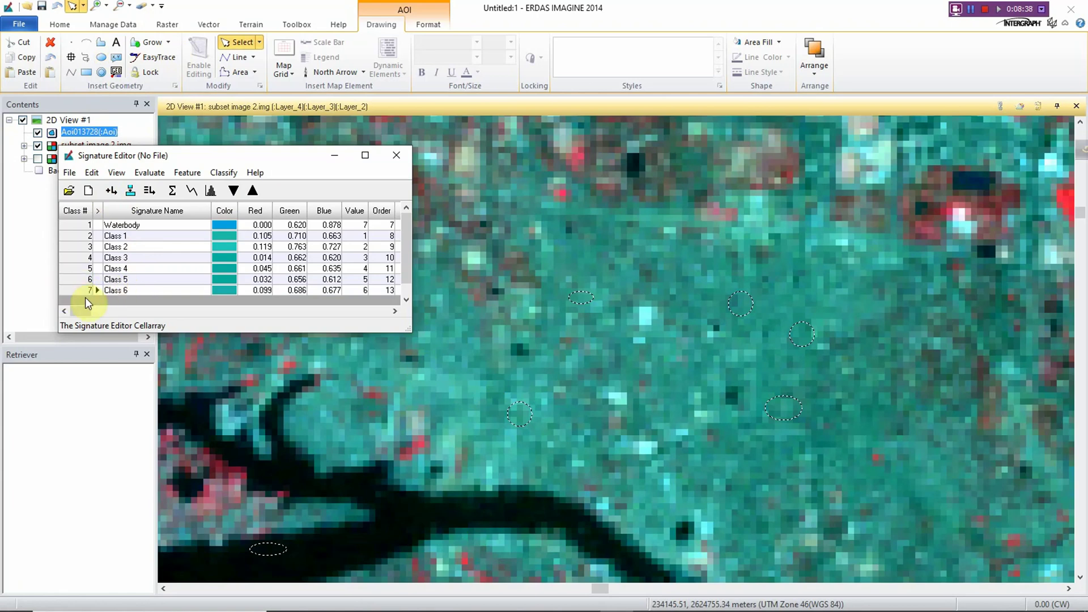
Merge the six city signatures, Class 1 to Class 6, into one named Built Up Area and delete the six originals
left_click_drag(75, 292, 70, 241)
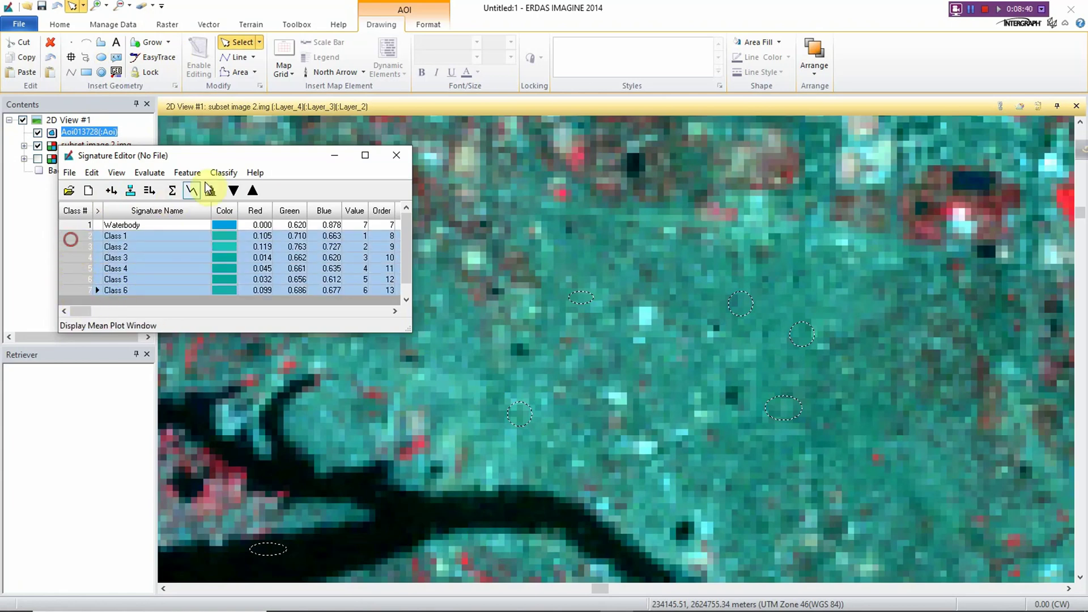
left_click(149, 191)
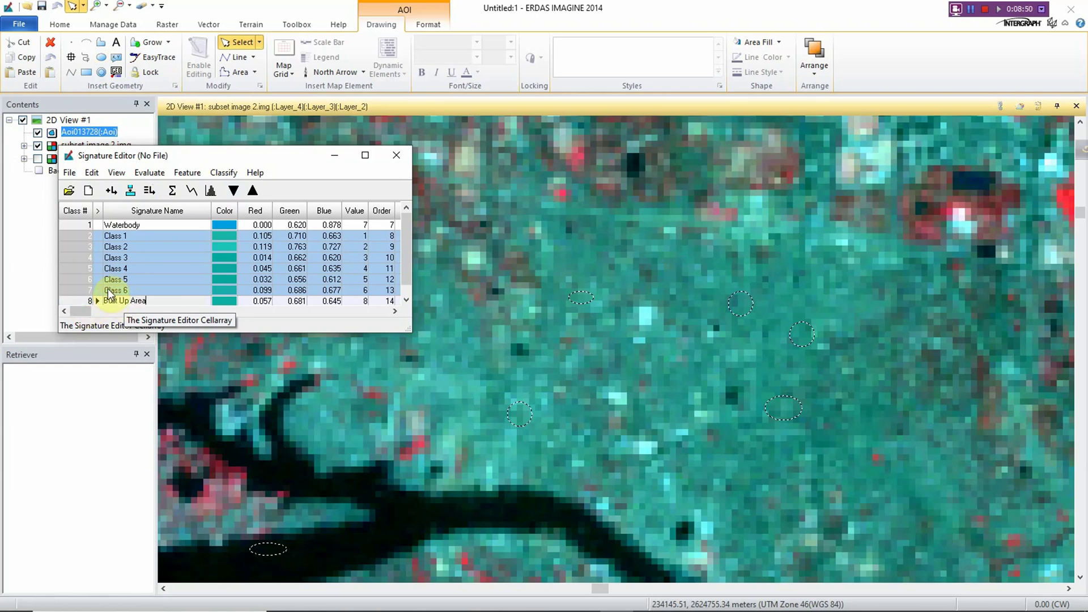
right_click(73, 255)
left_click(104, 329)
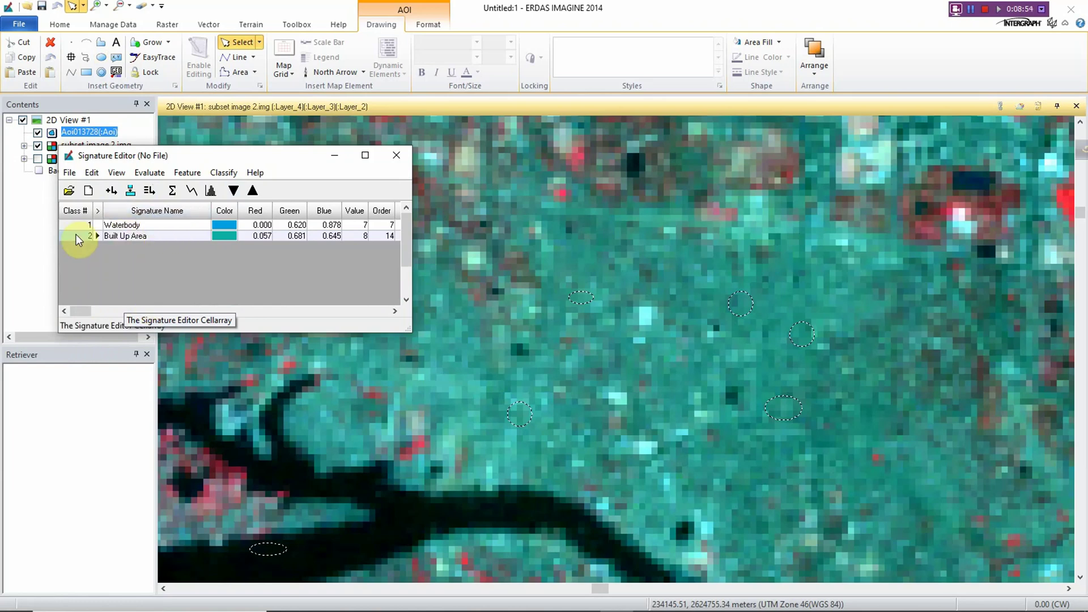
scroll(737, 371, "down", 5)
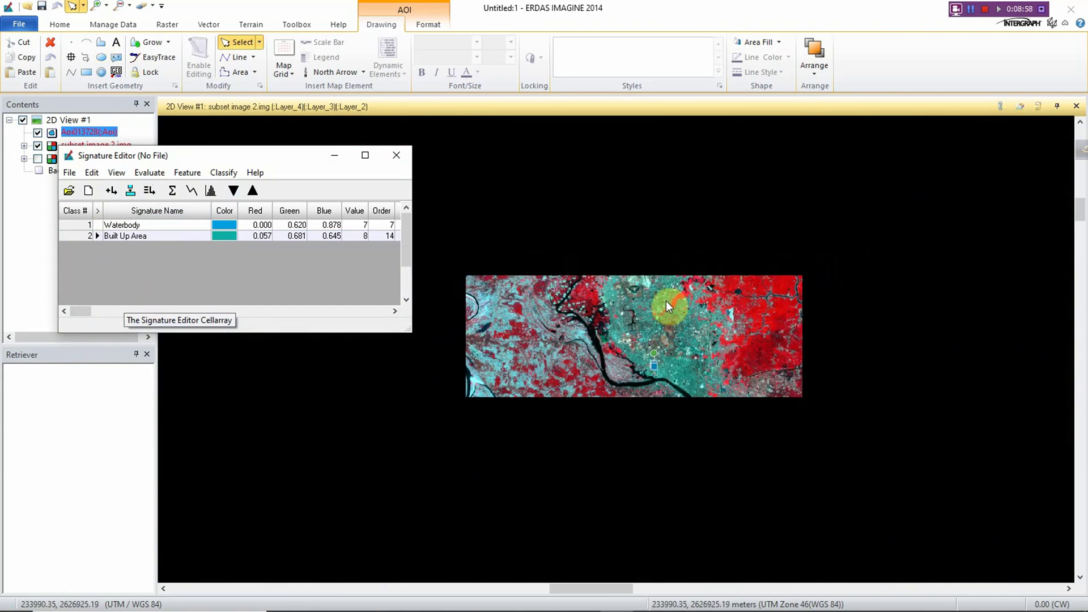
scroll(669, 303, "down", 5)
scroll(818, 321, "up", 5)
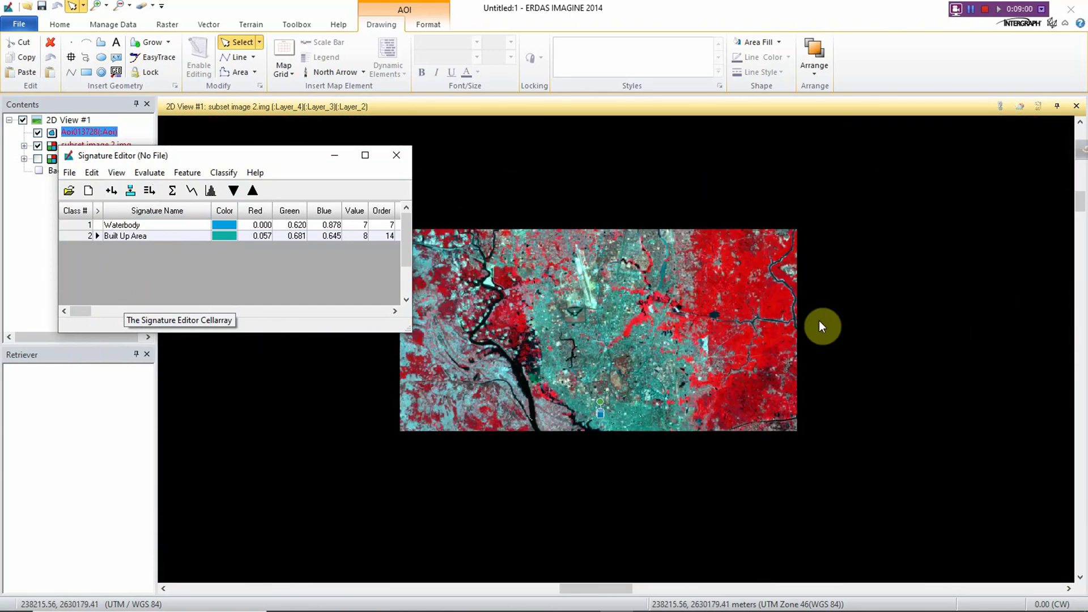
Examine the bright red vegetation between the city and the eastern river for suitable training sites
scroll(945, 334, "down", 3)
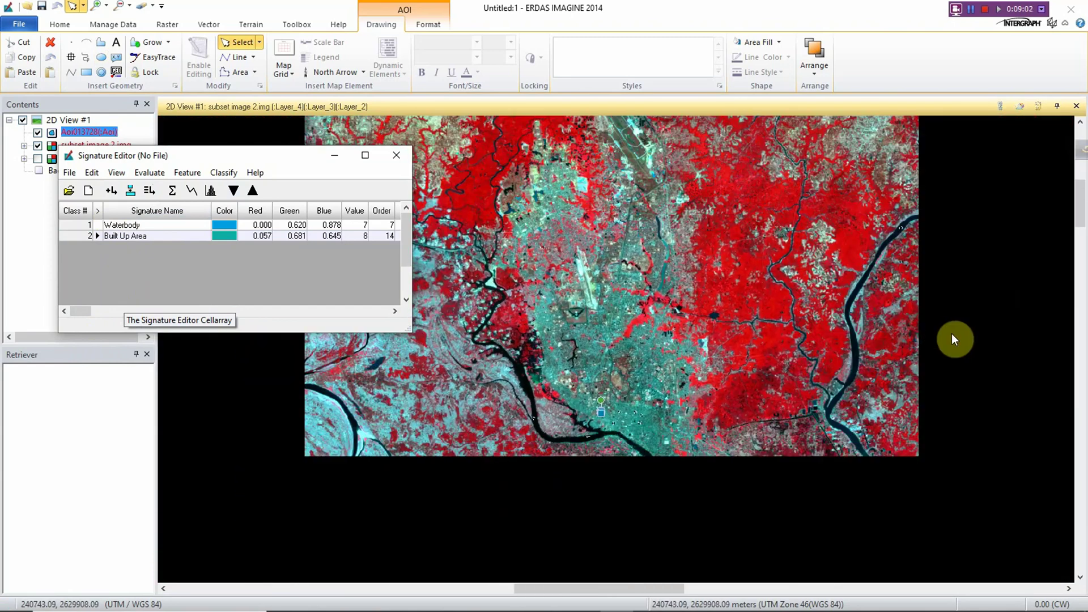
scroll(588, 308, "up", 2)
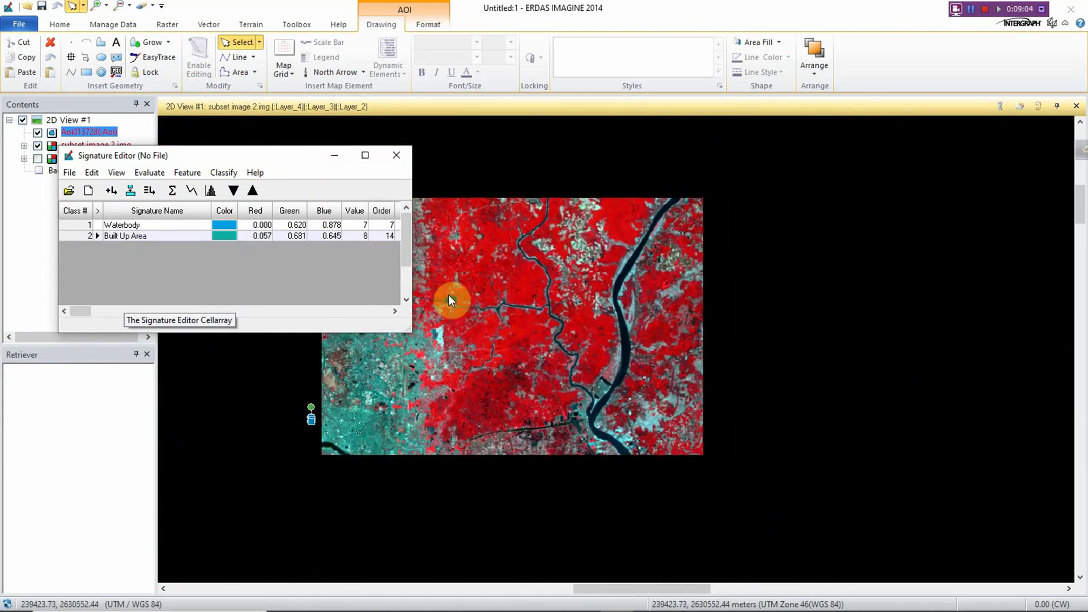
scroll(486, 316, "down", 4)
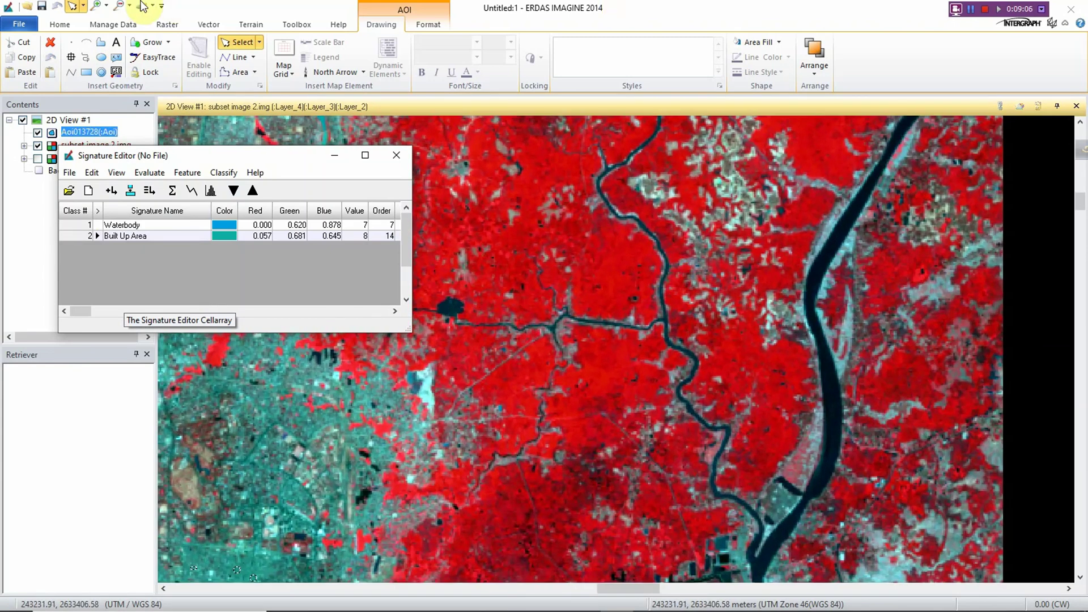
left_click(164, 257)
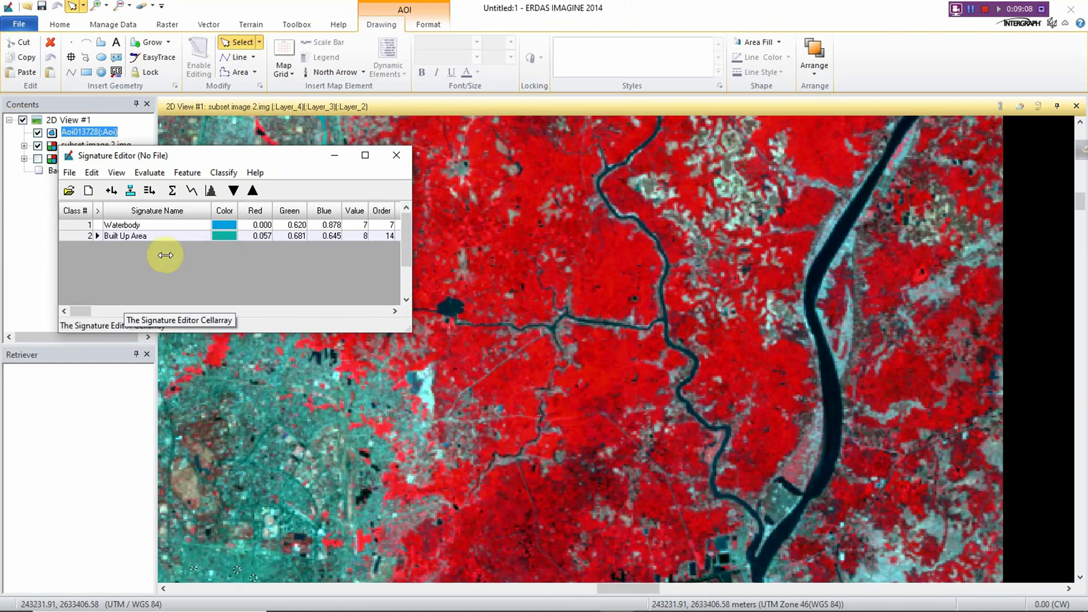
left_click(559, 143)
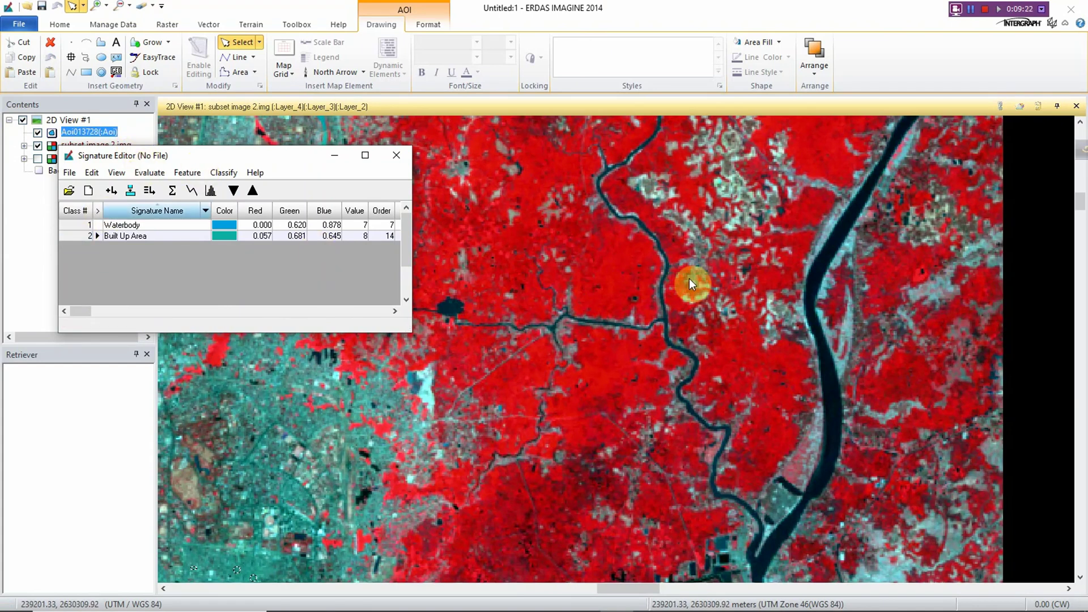
scroll(572, 289, "up", 2)
scroll(573, 292, "up", 2)
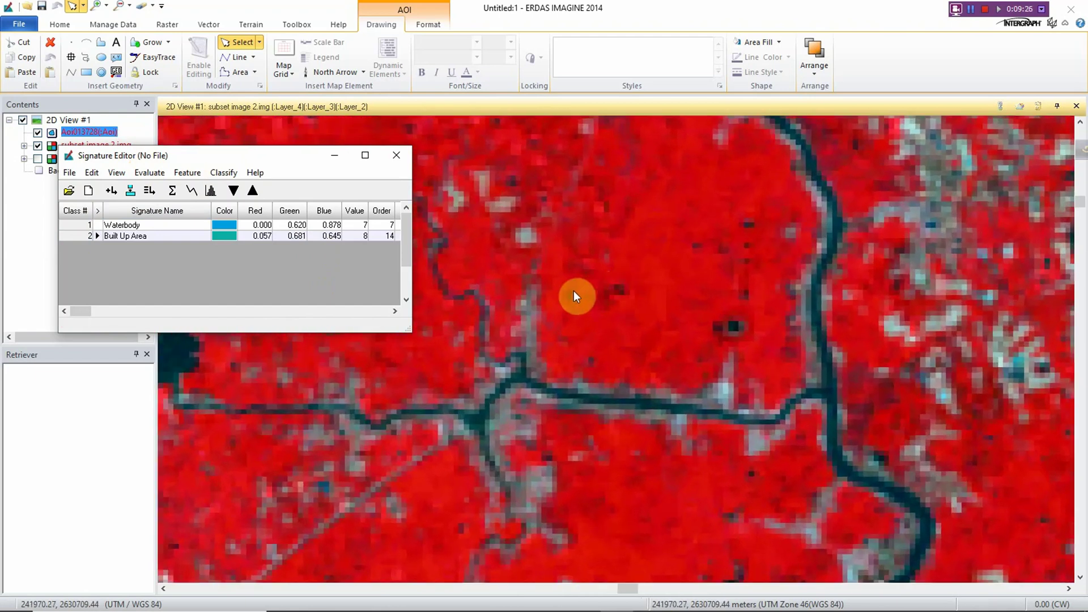
scroll(620, 284, "up", 1)
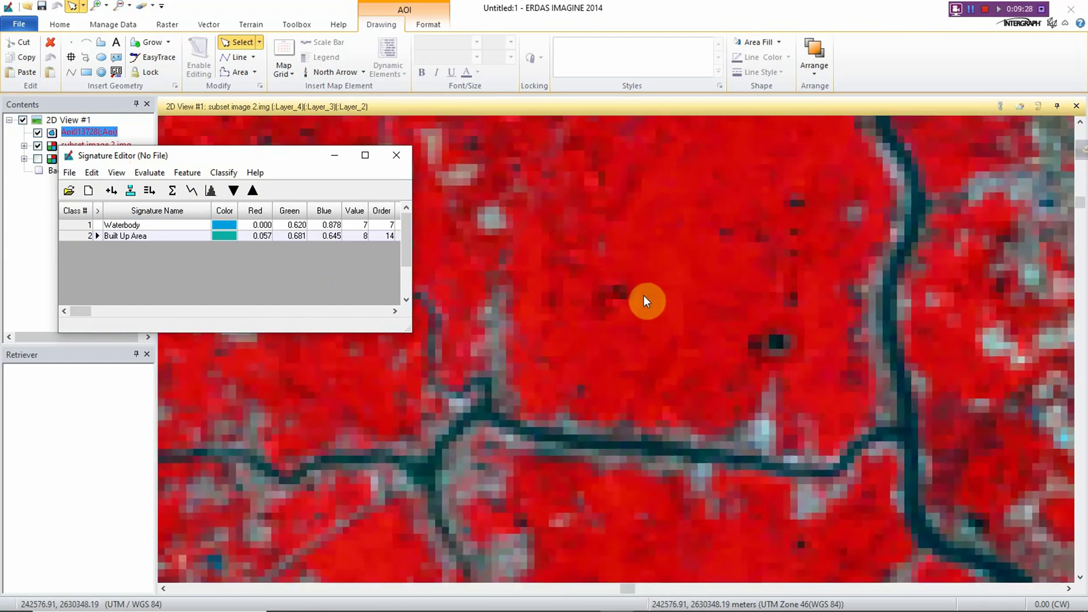
scroll(685, 342, "down", 2)
scroll(685, 342, "down", 2)
scroll(640, 322, "down", 2)
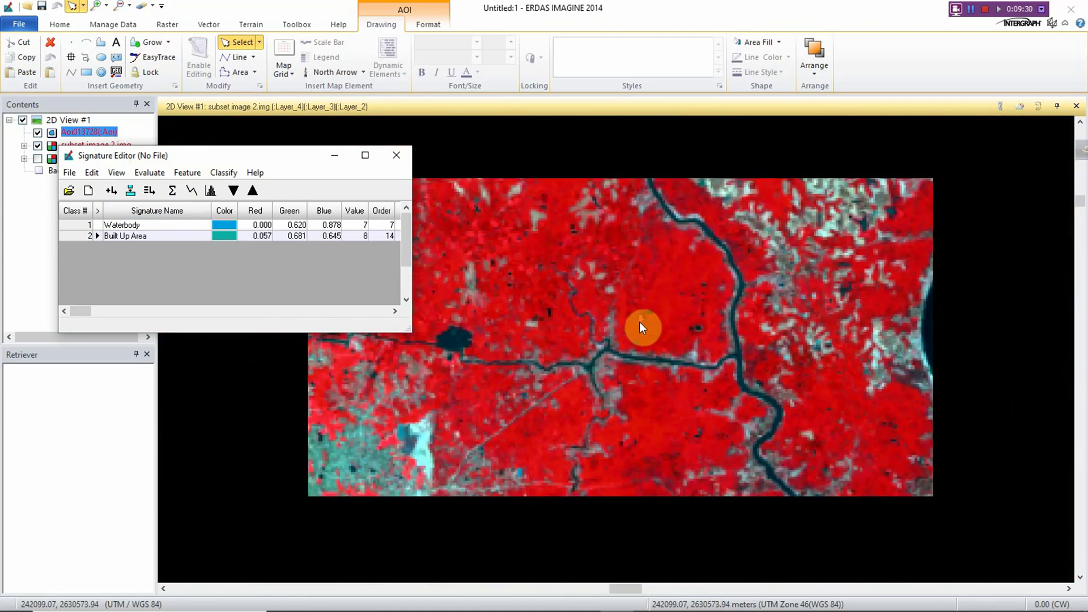
scroll(651, 306, "up", 3)
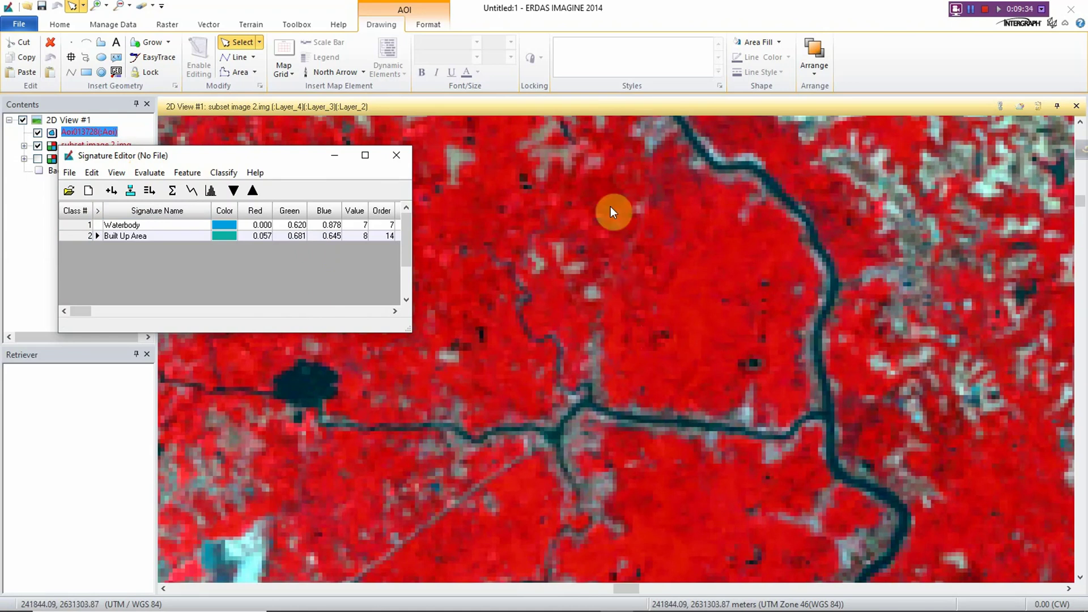
Draw a small elliptical AOI in the uniform red area west of the winding river and add it as a signature
left_click(100, 56)
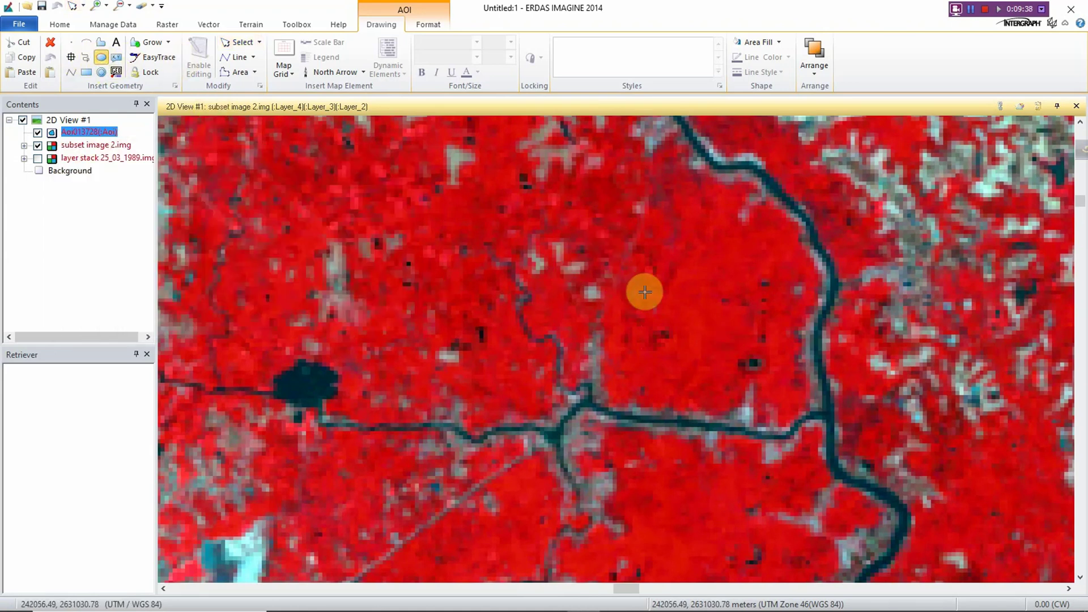
left_click_drag(665, 299, 674, 312)
left_click(616, 605)
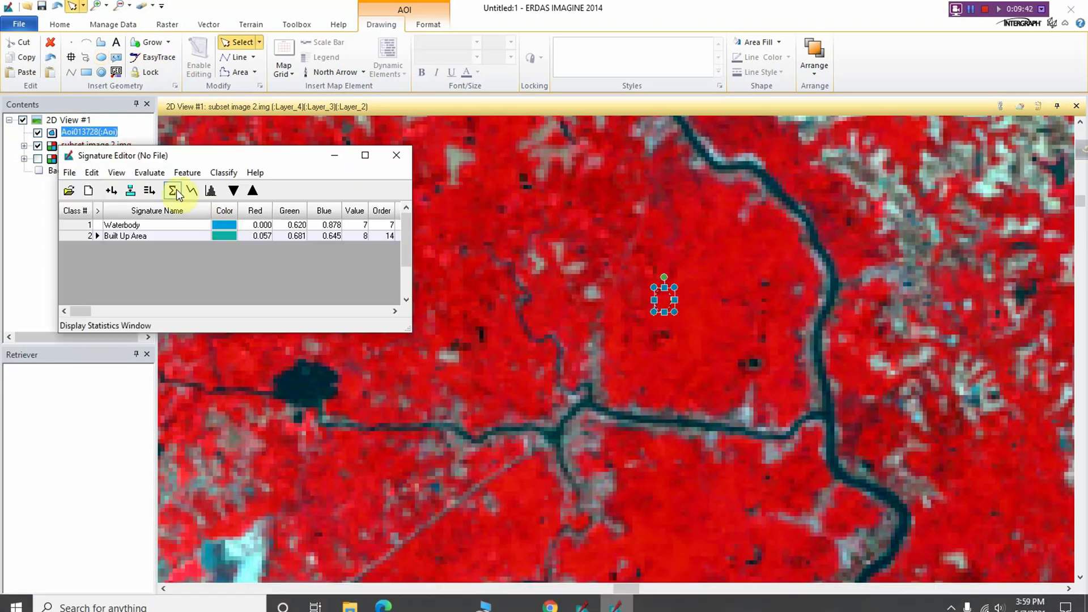
left_click(111, 191)
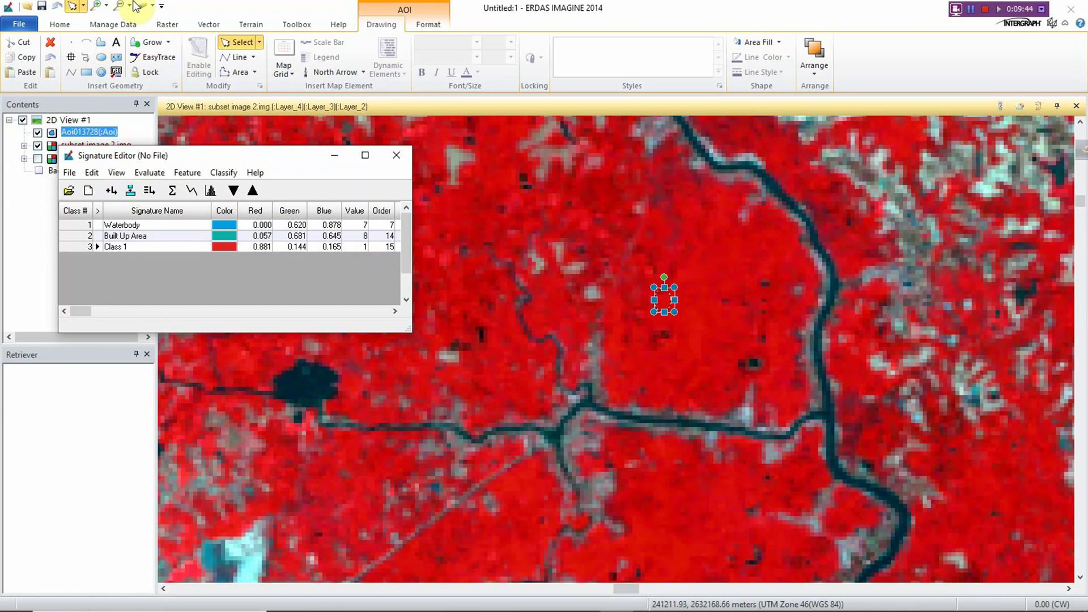
Draw a second small, nearly round AOI just southeast of the first red-area AOI and add its signature
left_click(104, 59)
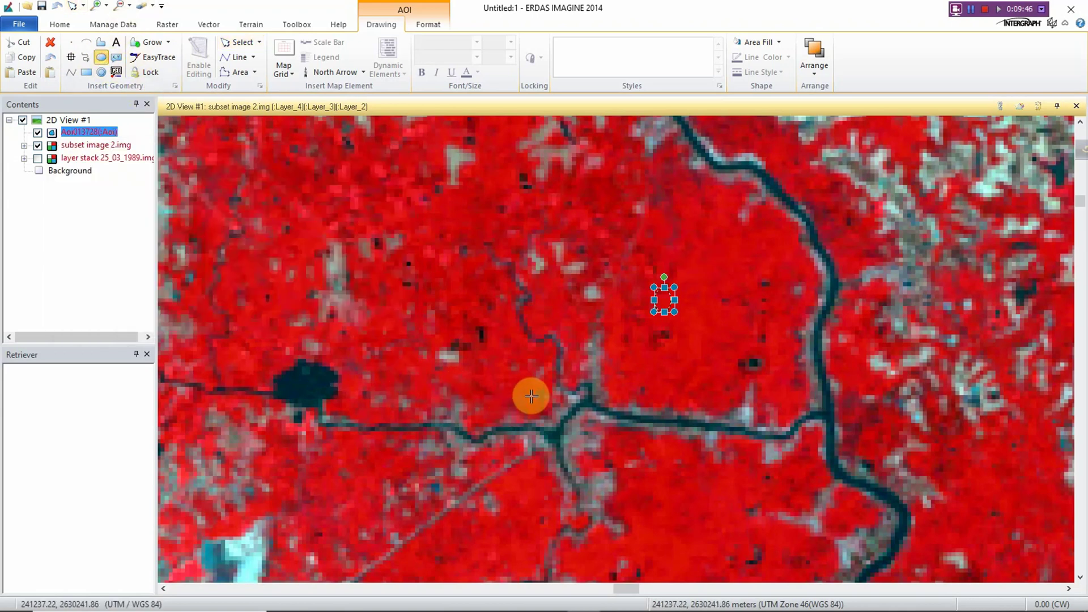
left_click_drag(701, 336, 711, 343)
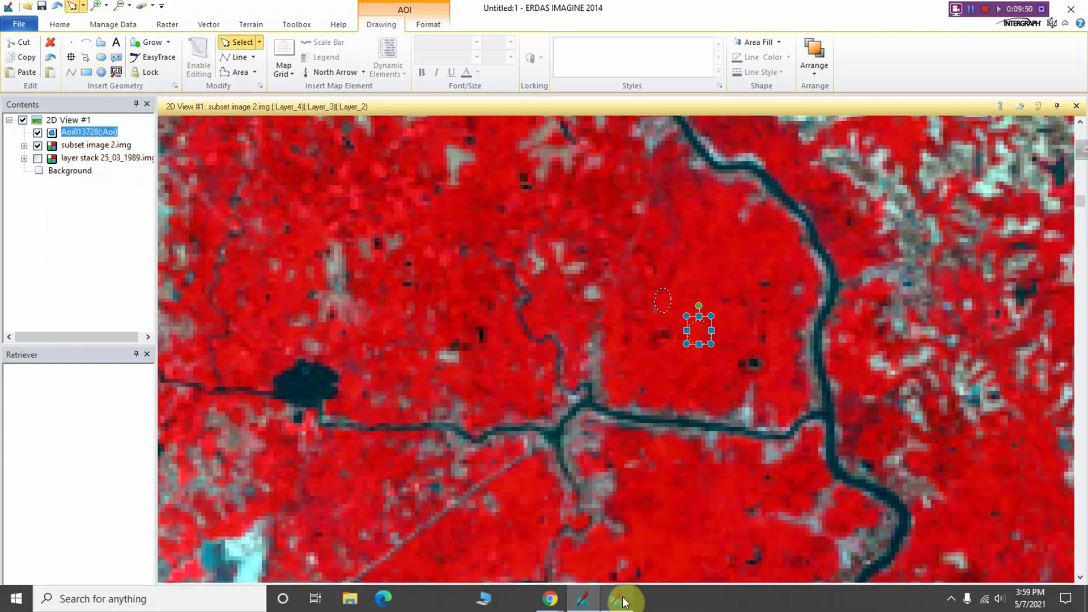
left_click(619, 603)
left_click(112, 190)
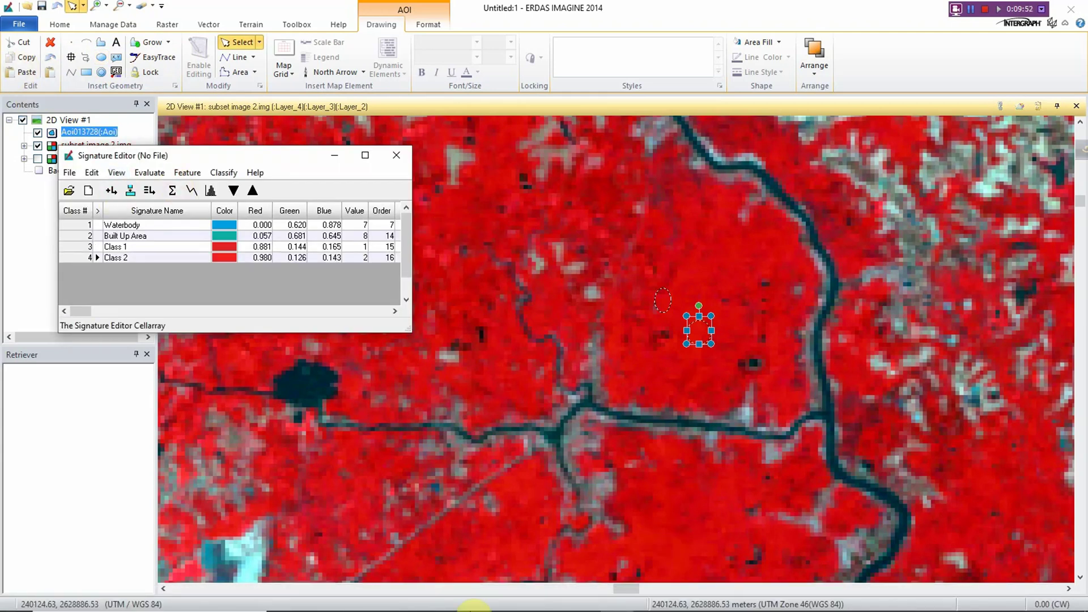
Draw a small round AOI in the red area south of the east-west river branch and add its signature
scroll(631, 464, "down", 2)
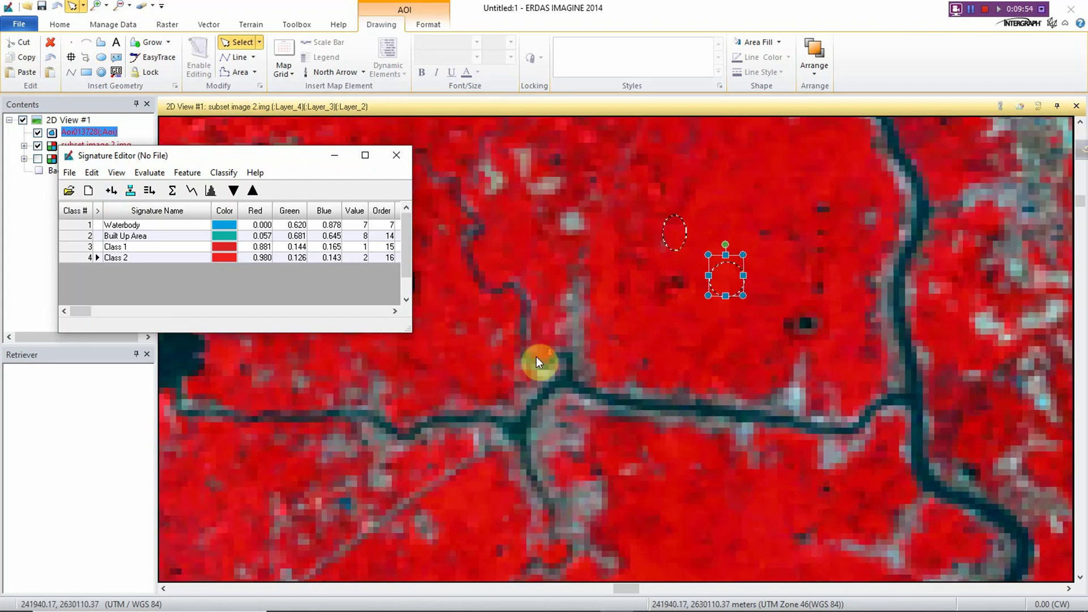
left_click(101, 57)
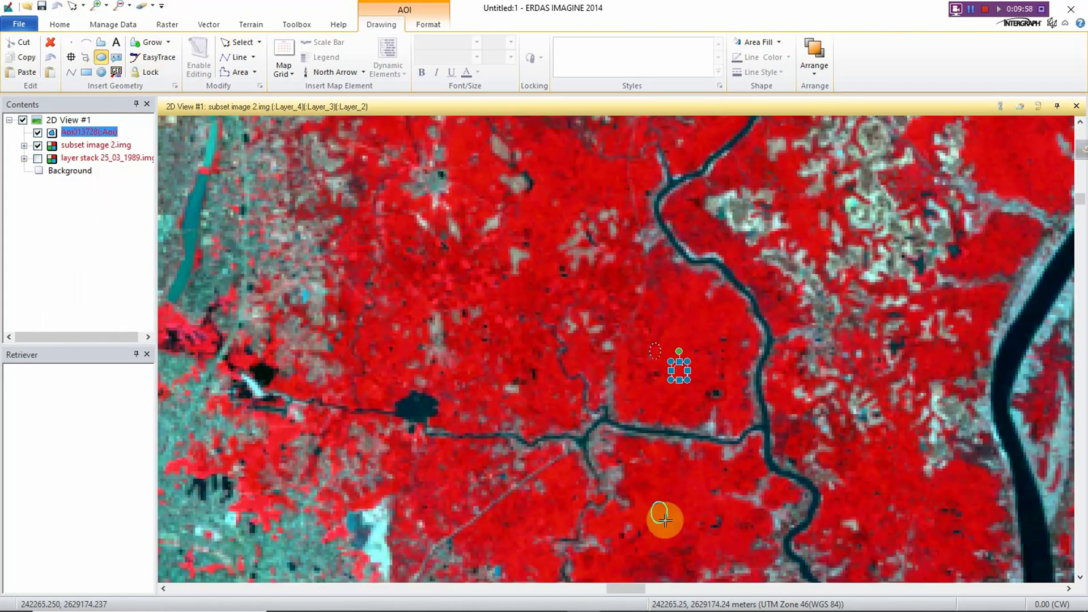
left_click_drag(665, 520, 667, 522)
left_click(604, 593)
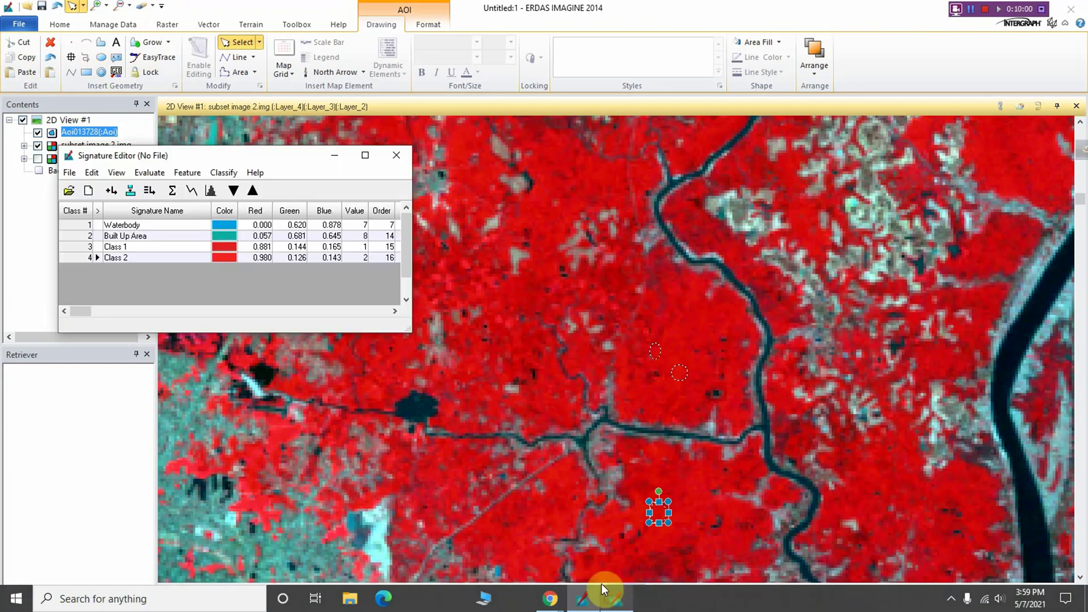
left_click(111, 190)
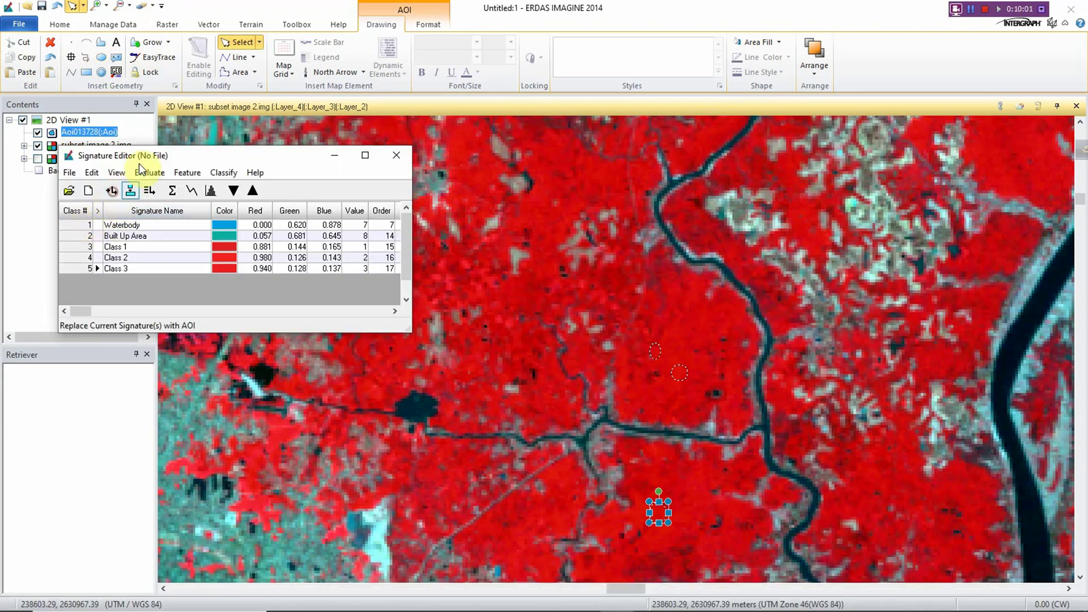
Draw a flat, wide elliptical AOI in the northern red area west of the river bend and add it as a signature
left_click(101, 56)
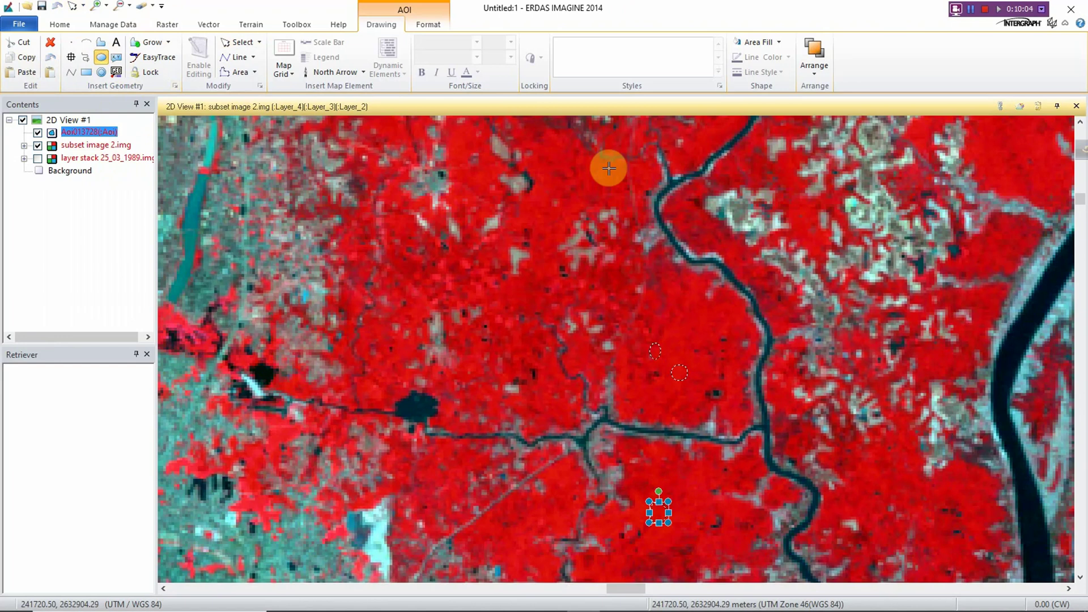
left_click_drag(611, 172, 619, 173)
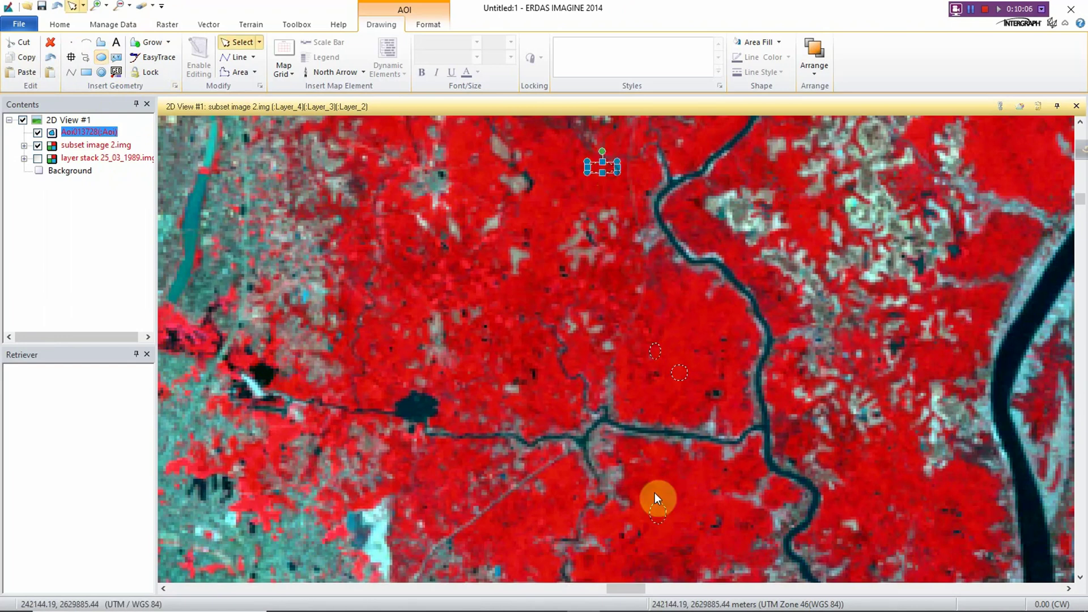
left_click(613, 605)
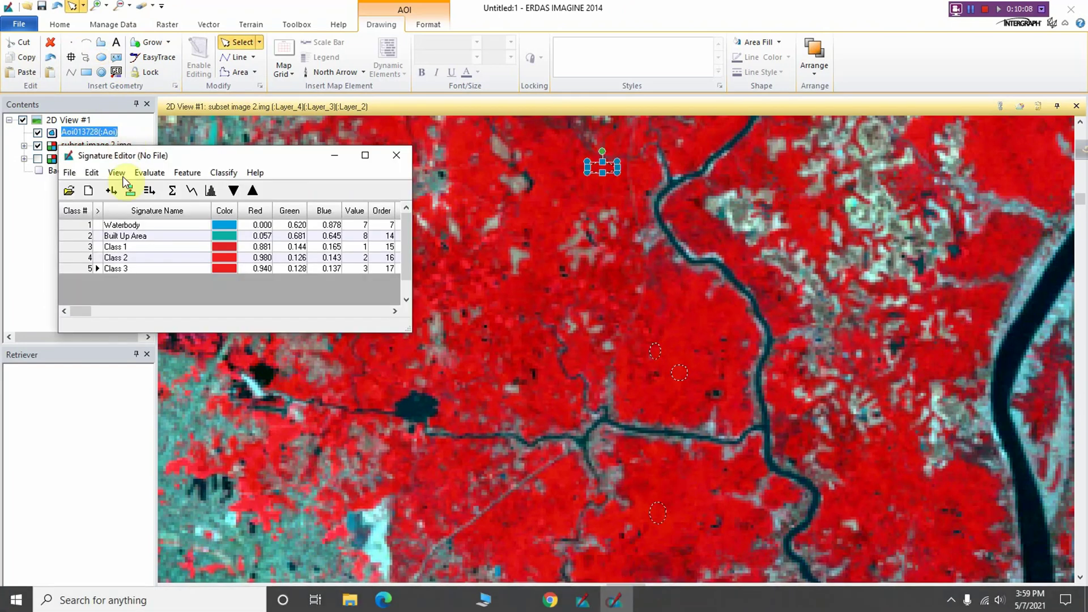
left_click(106, 191)
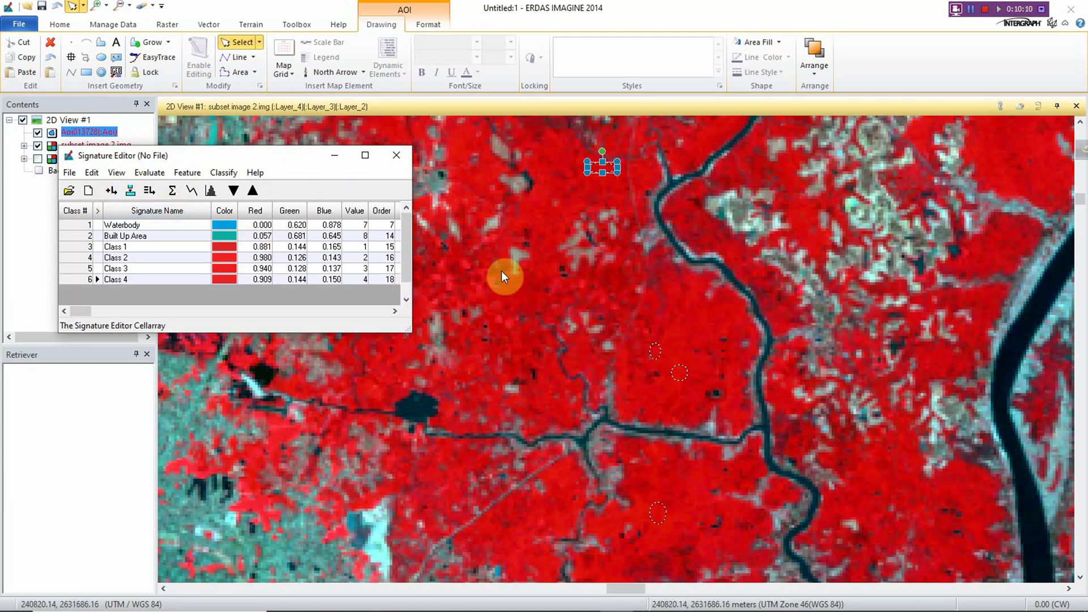
Draw a narrow, tall elliptical AOI northeast of the first two red-area AOIs and add its signature
left_click(101, 56)
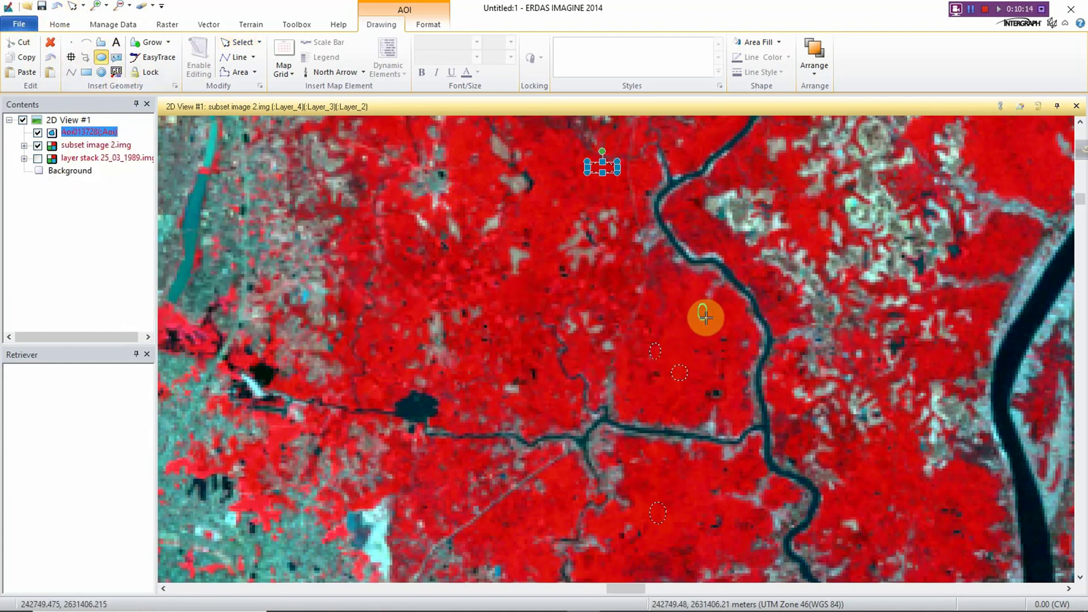
left_click_drag(705, 318, 706, 320)
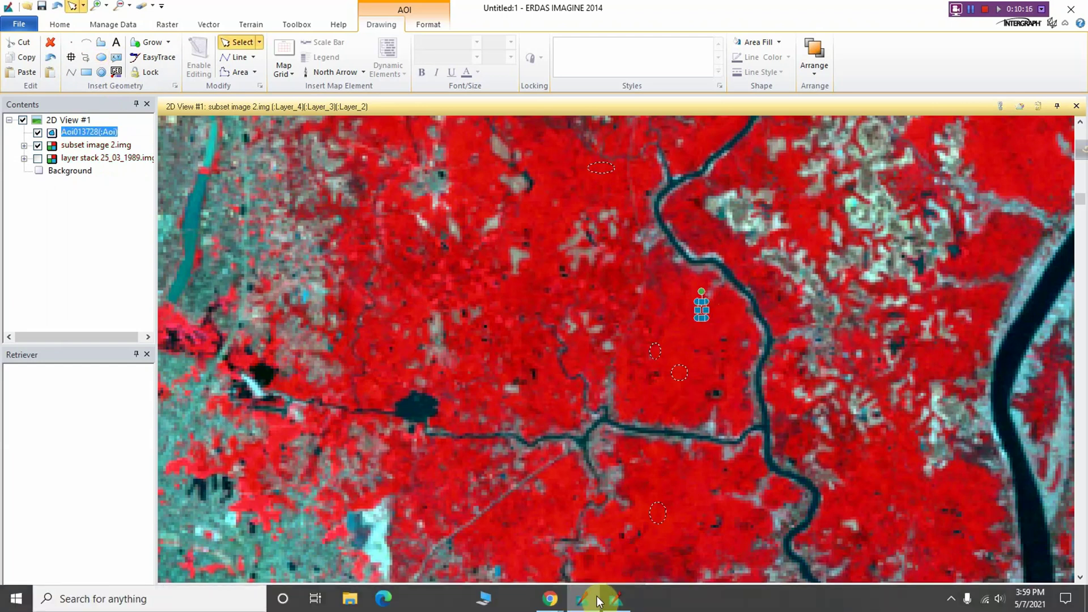
left_click(617, 598)
left_click(112, 191)
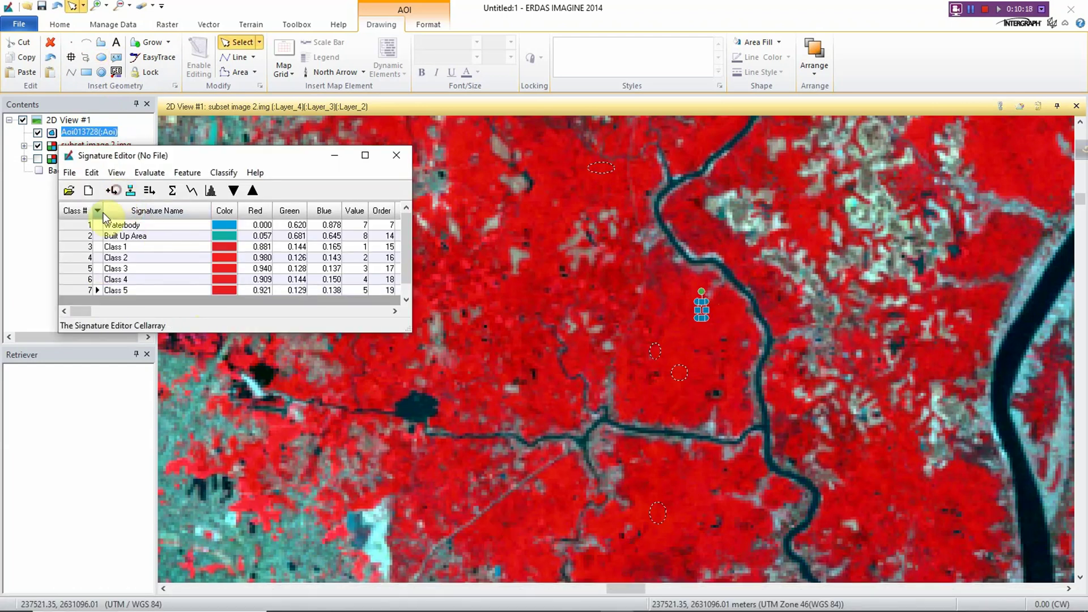
Merge the five red-area signatures, Class 1 to Class 5, into one named Agriculture and delete the five originals
left_click_drag(65, 292, 65, 247)
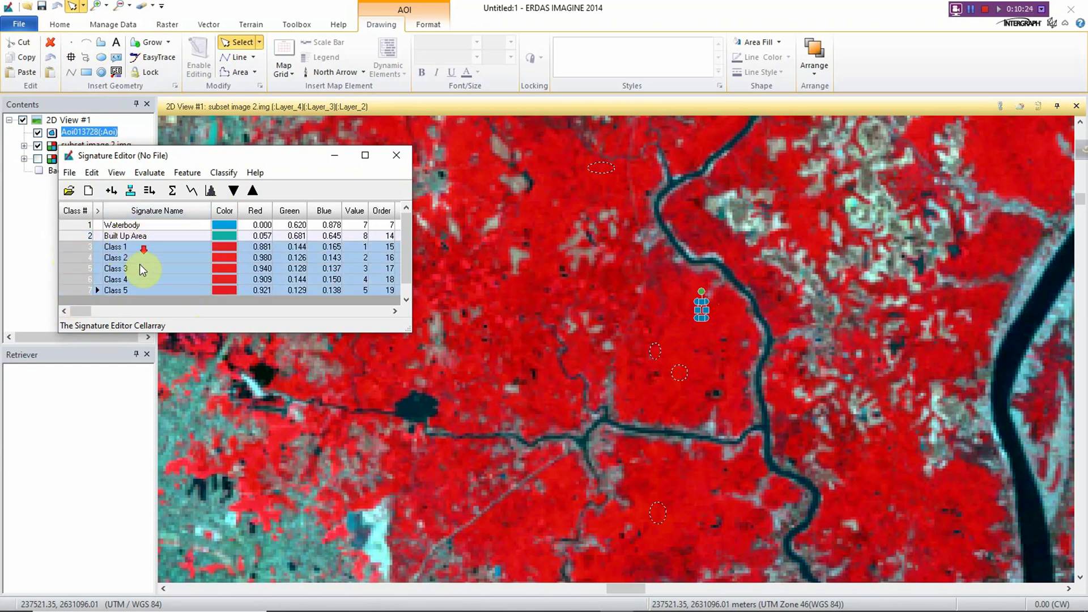
left_click(150, 191)
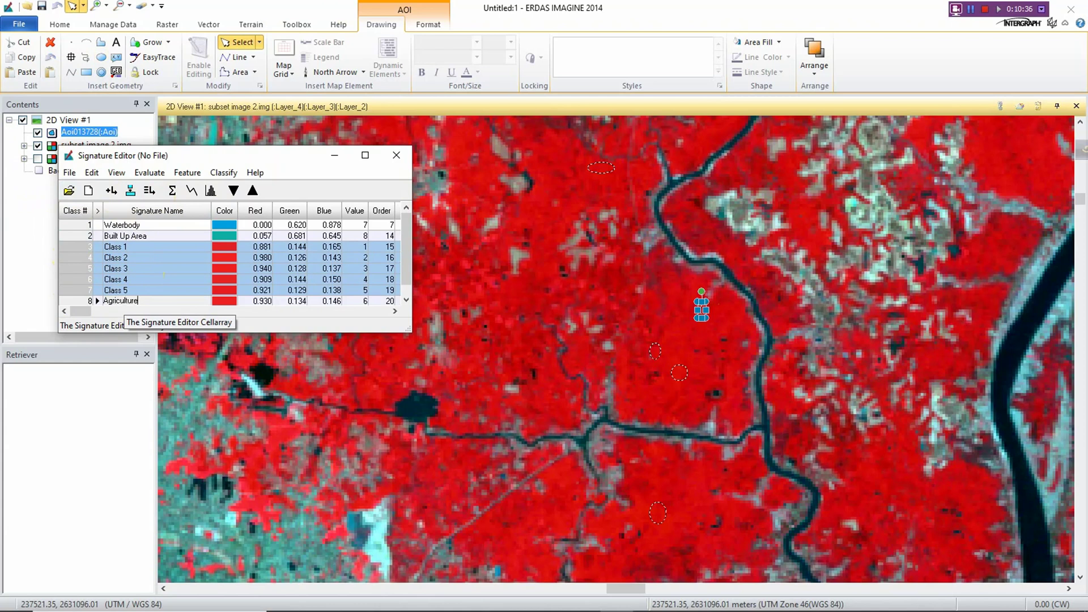
right_click(74, 276)
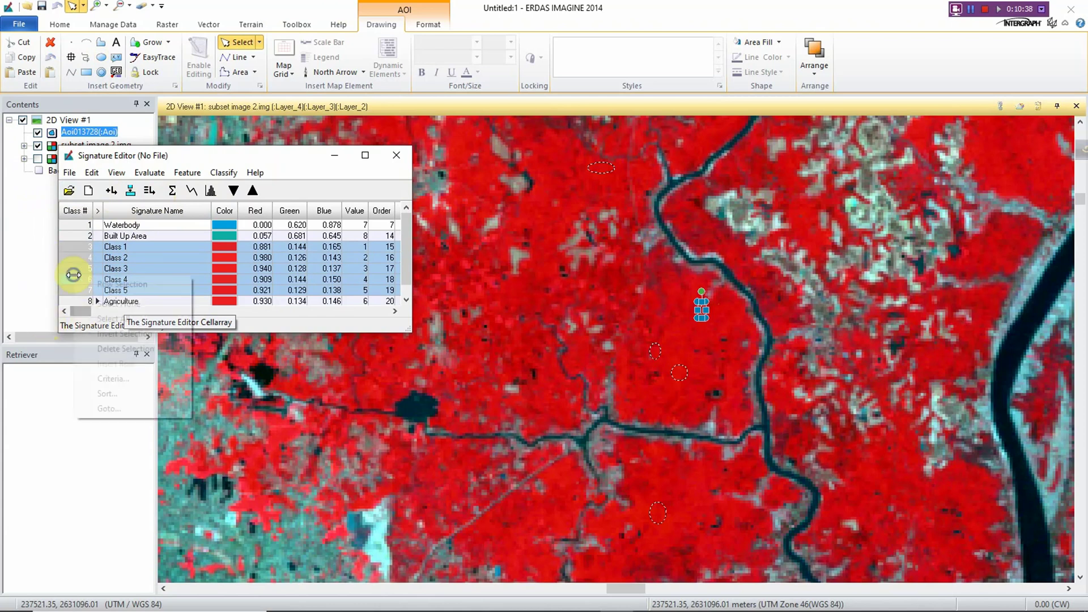
left_click(118, 348)
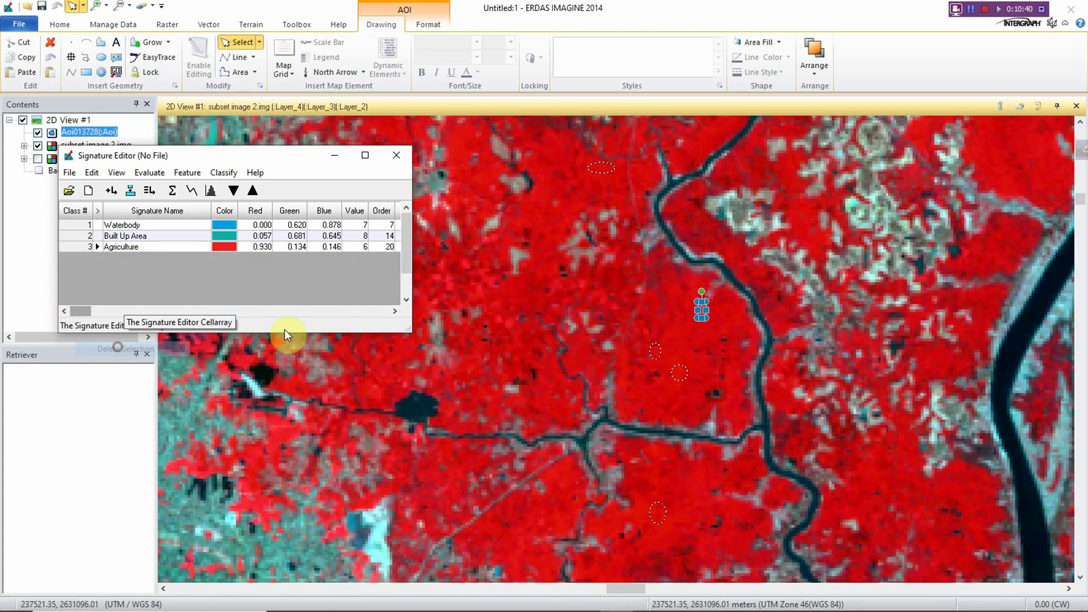
Draw a small round AOI on the bright white strip beside the runway in the central city and add its signature
scroll(916, 412, "down", 5)
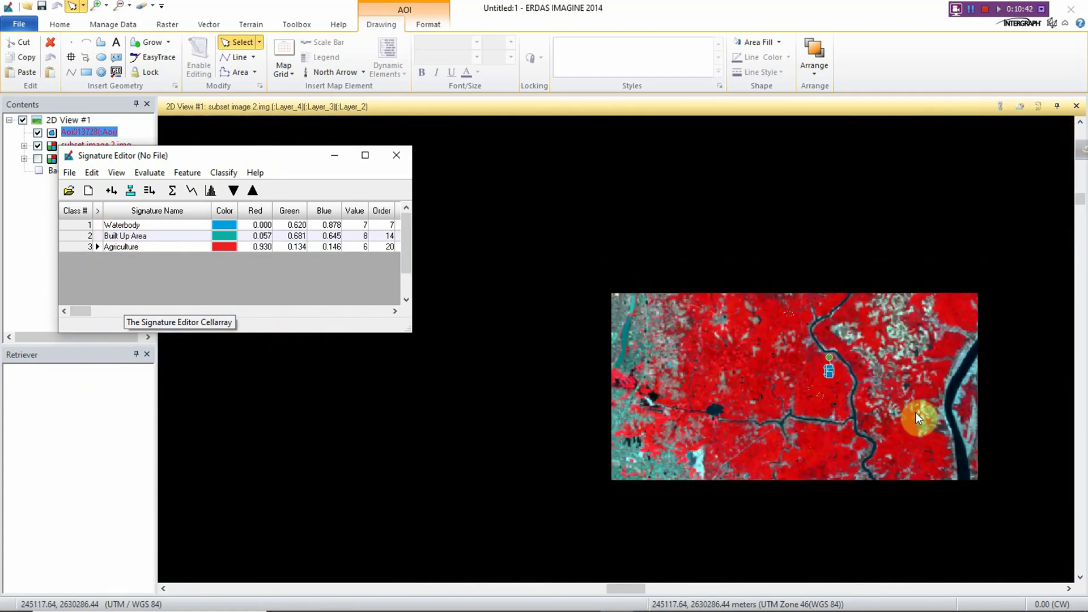
scroll(613, 371, "up", 4)
scroll(600, 356, "down", 2)
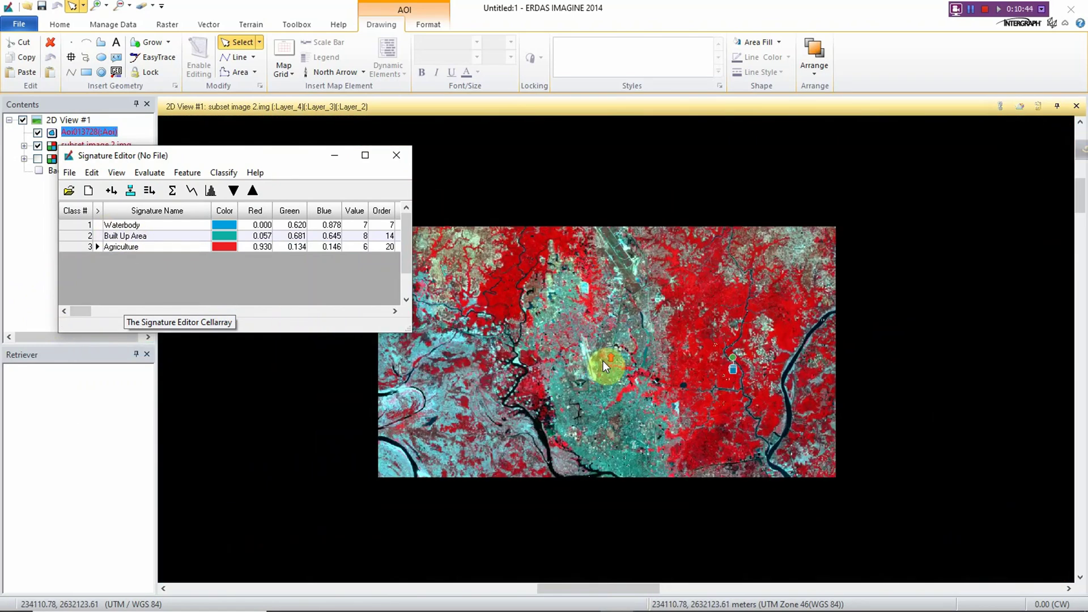
scroll(603, 361, "up", 1)
scroll(588, 350, "up", 3)
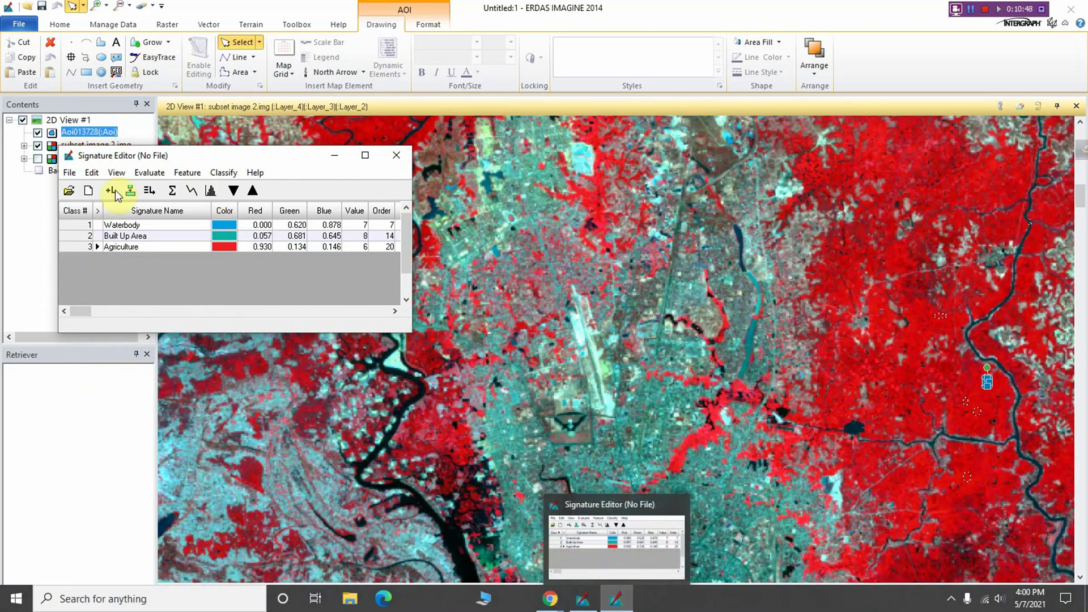
left_click(101, 55)
scroll(595, 318, "up", 2)
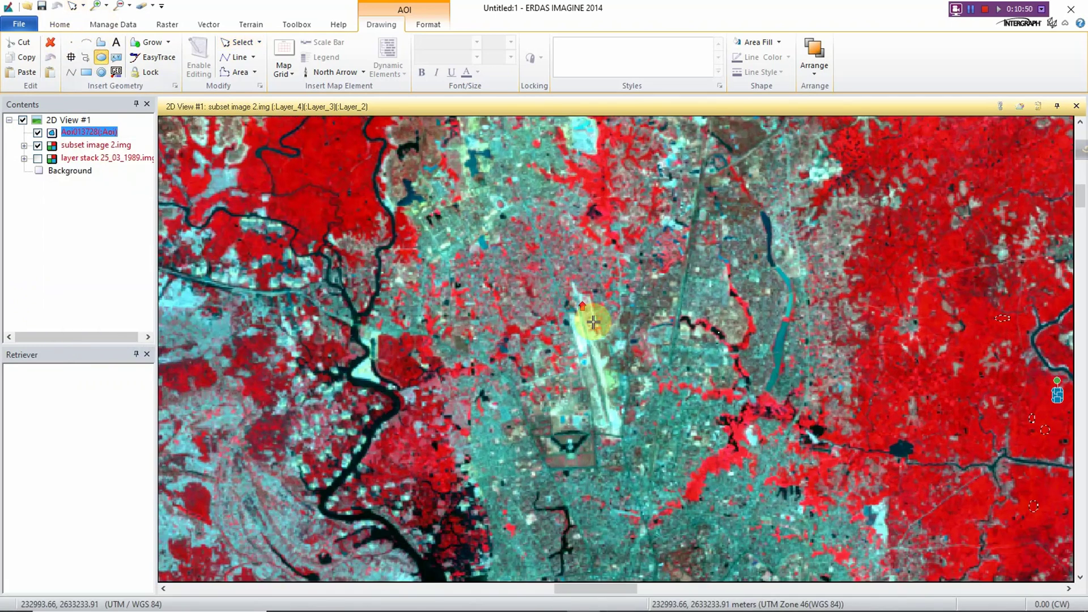
scroll(602, 385, "up", 3)
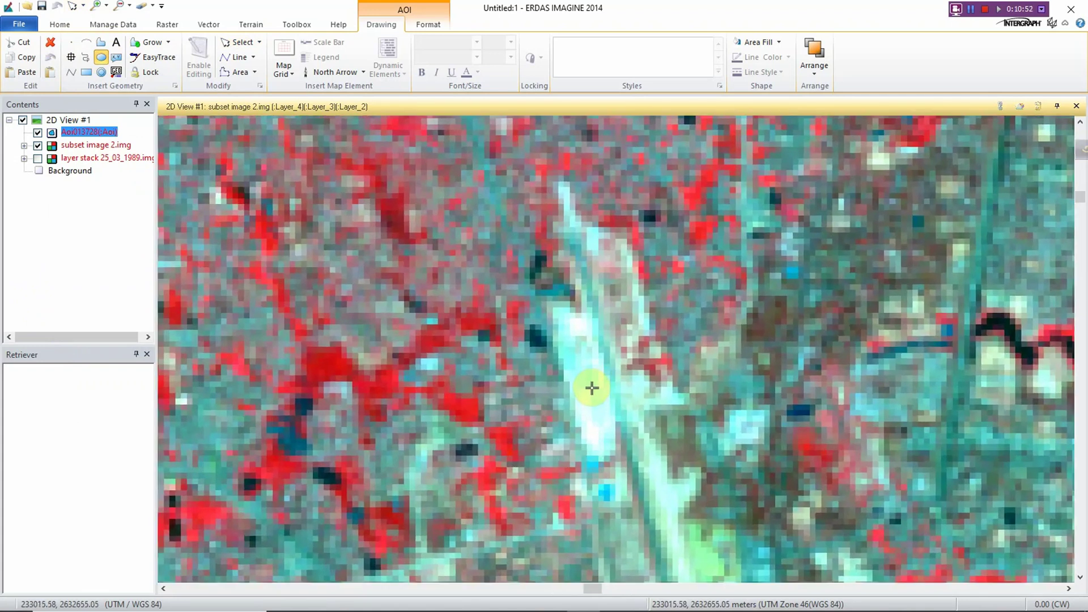
left_click(592, 390)
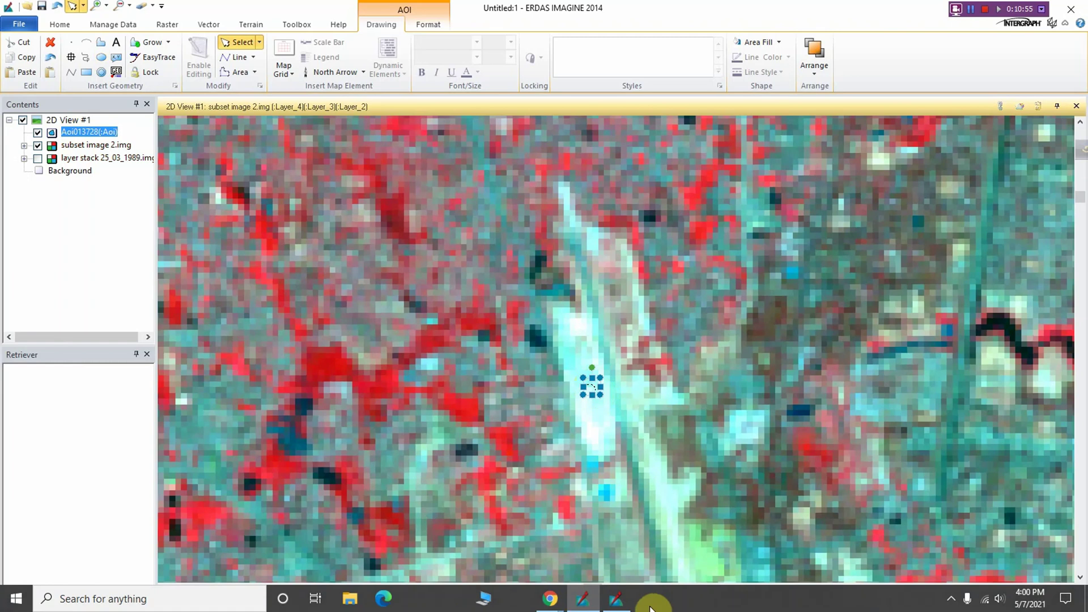
left_click(618, 599)
left_click(112, 191)
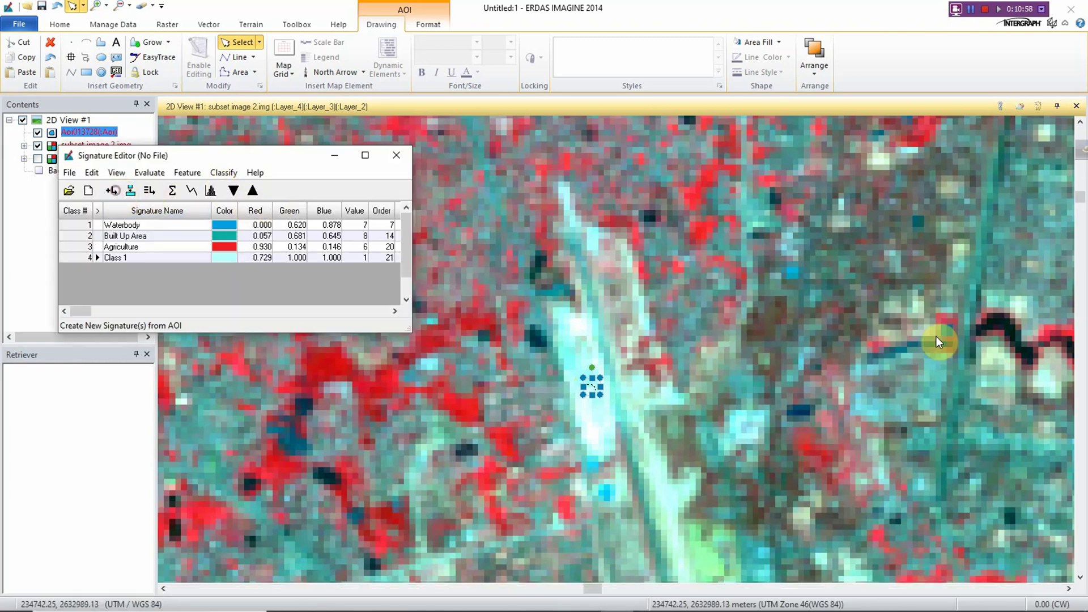
Draw a small, flat elliptical AOI on the white patch northwest of the central runway and add its signature
scroll(886, 344, "down", 2)
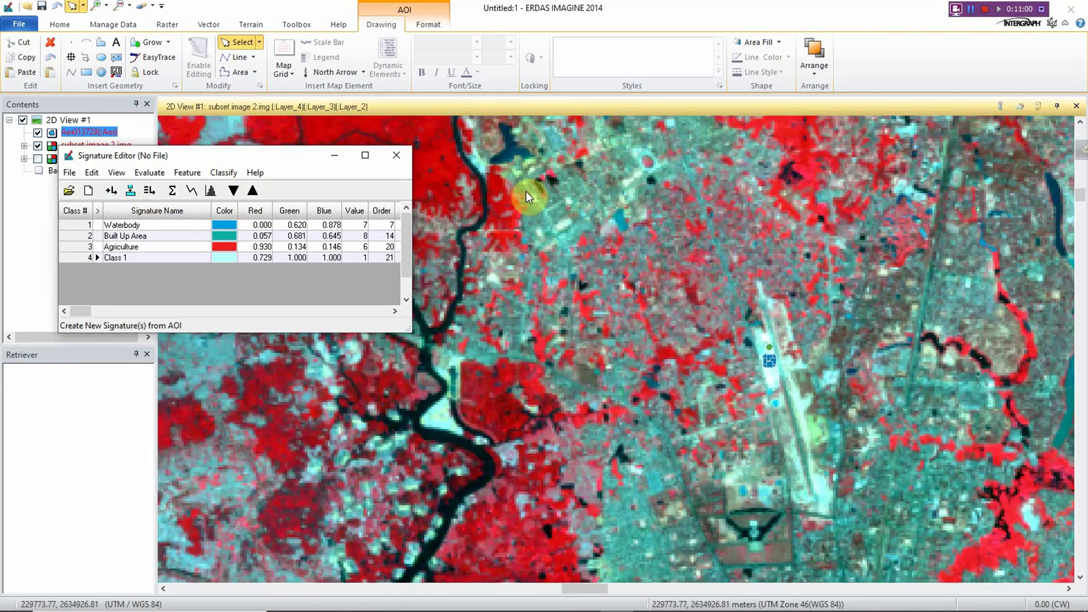
scroll(517, 255, "up", 3)
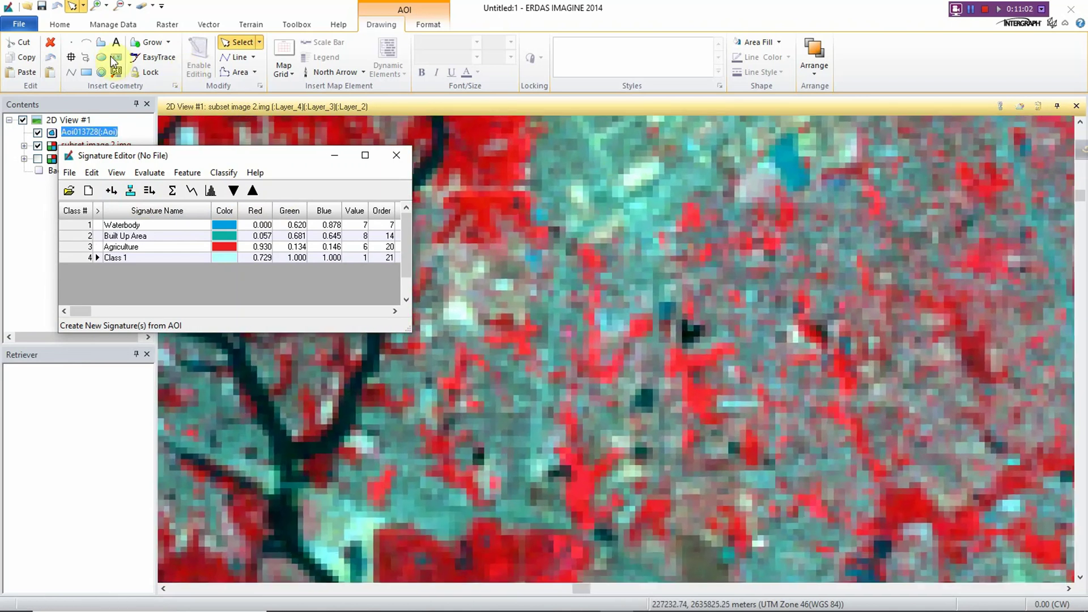
left_click(100, 56)
scroll(668, 158, "up", 3)
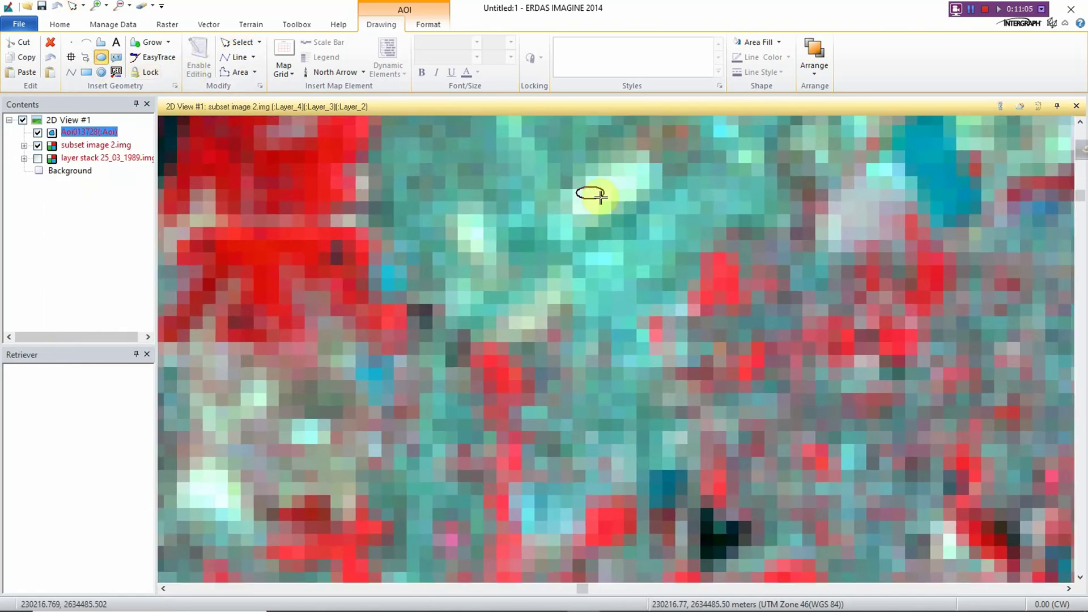
left_click_drag(601, 196, 601, 196)
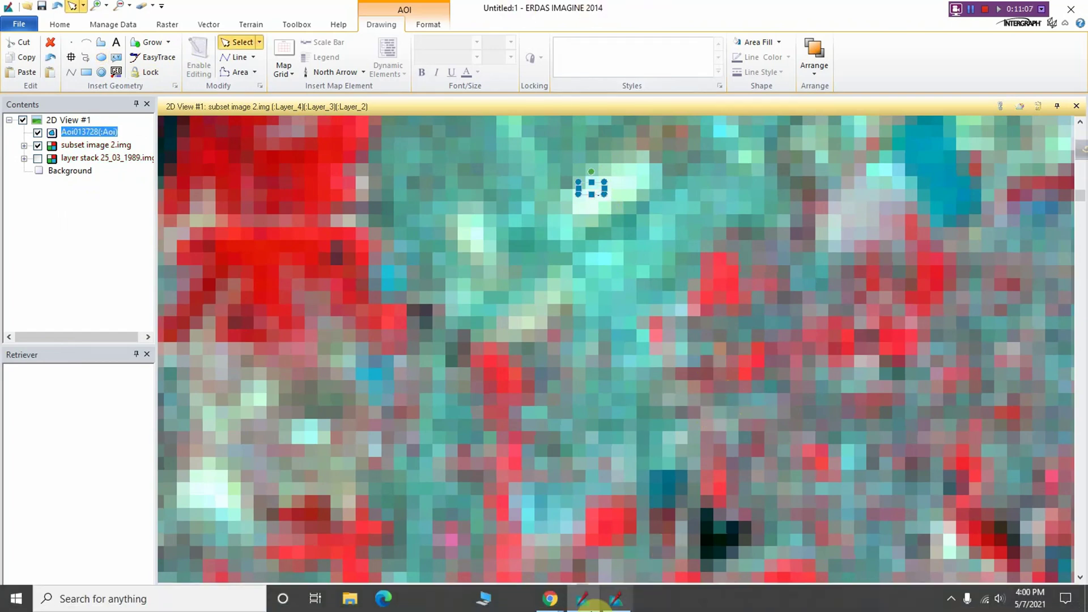
left_click(616, 598)
left_click(112, 192)
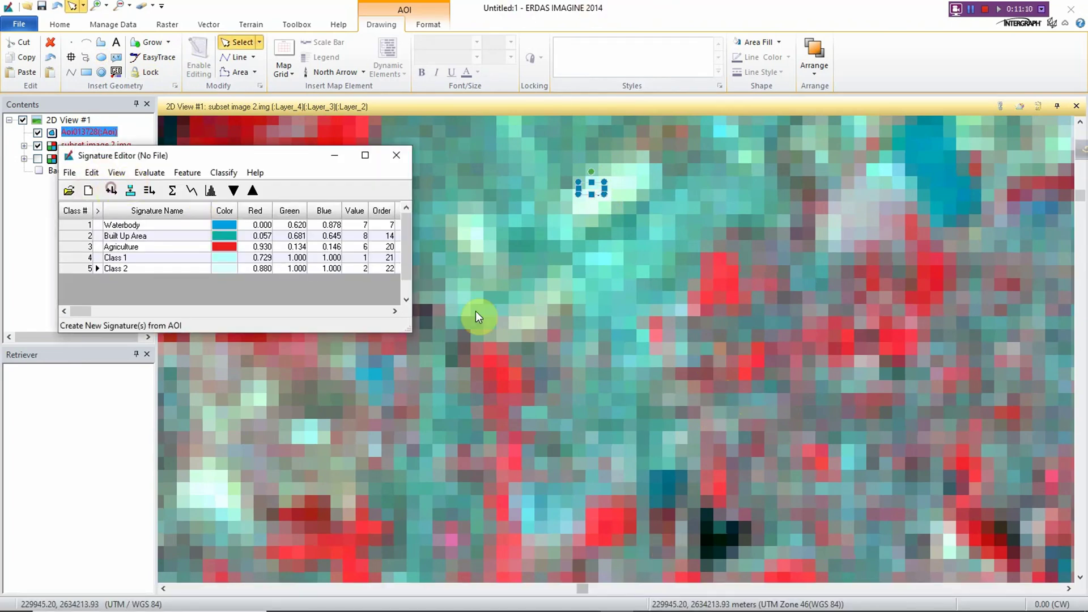
Draw a small round AOI on the bright triangular patch at the river fork west of the city and add its signature
scroll(476, 313, "down", 5)
scroll(462, 344, "up", 5)
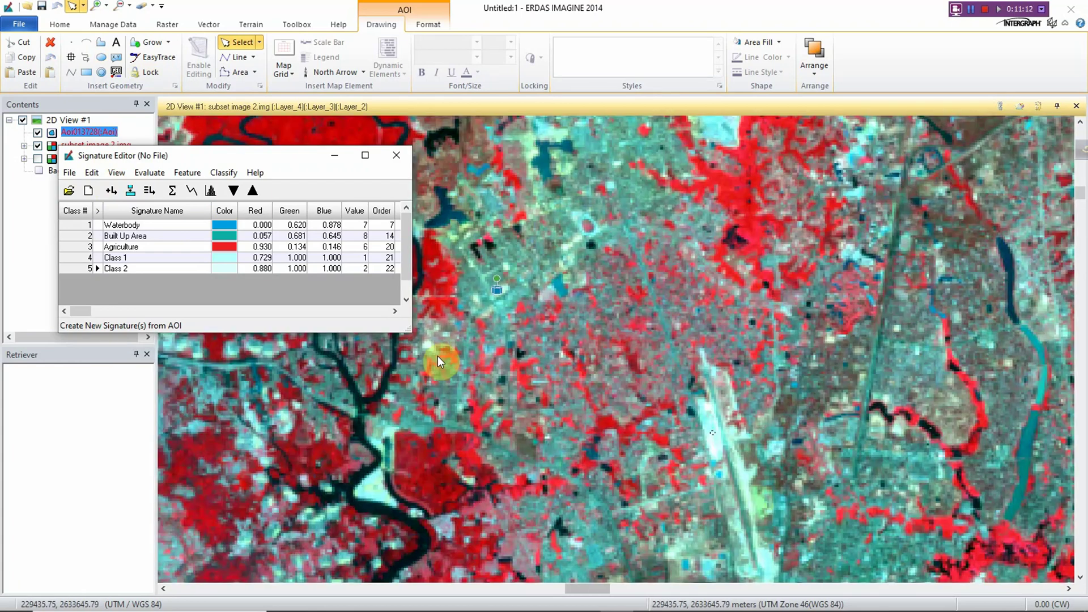
scroll(348, 496, "up", 5)
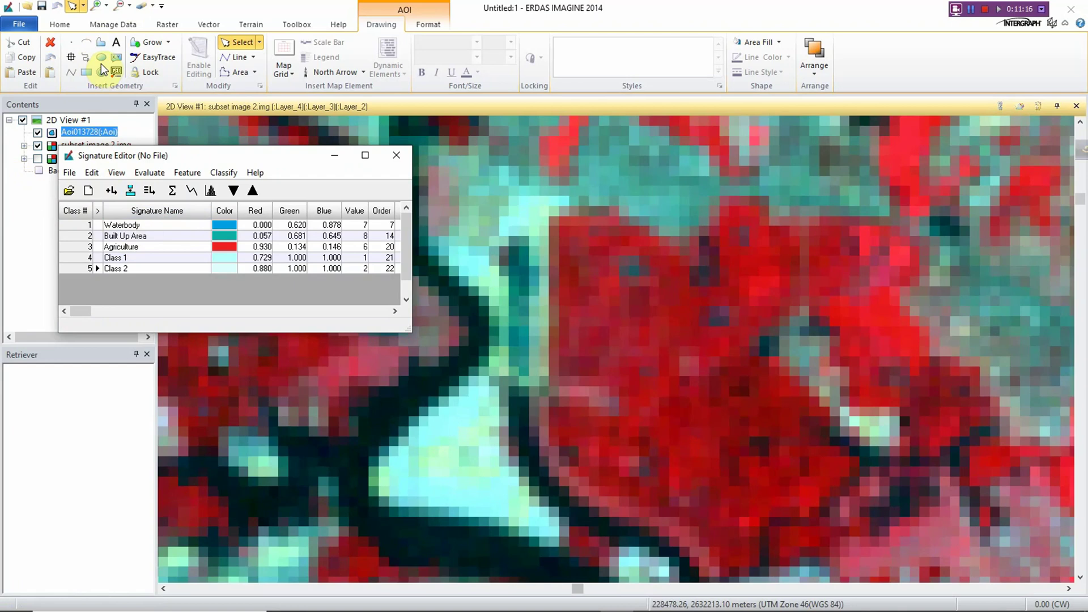
left_click(100, 57)
left_click_drag(438, 455, 444, 470)
mouse_move(714, 609)
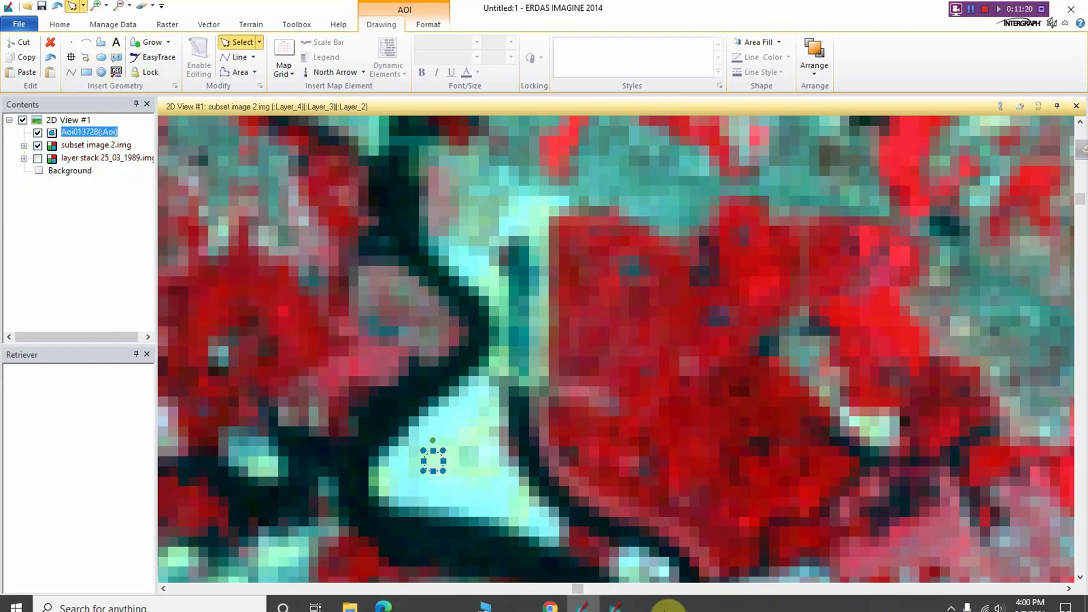
left_click(629, 600)
left_click(111, 192)
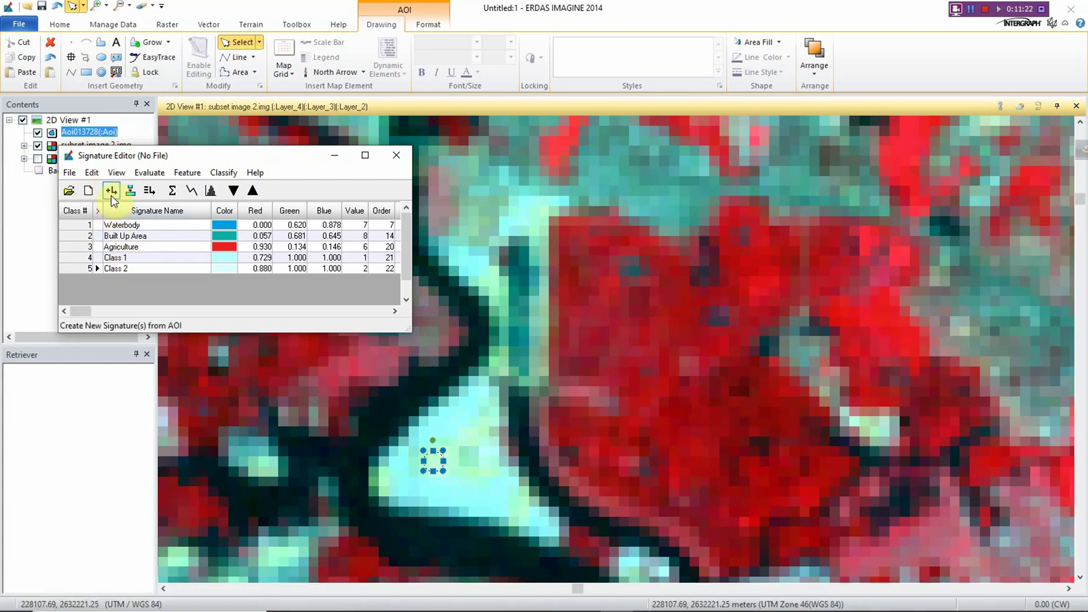
left_click(111, 191)
Draw a small round AOI on the white strip southeast of the northern airport's taxiways and add its signature
scroll(493, 416, "down", 5)
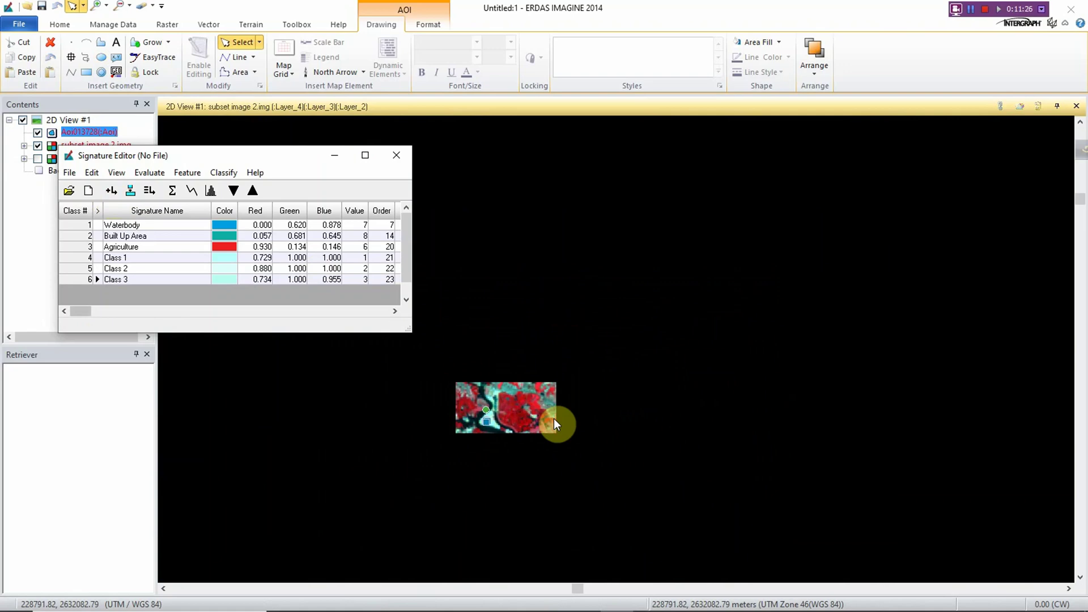
scroll(553, 419, "up", 5)
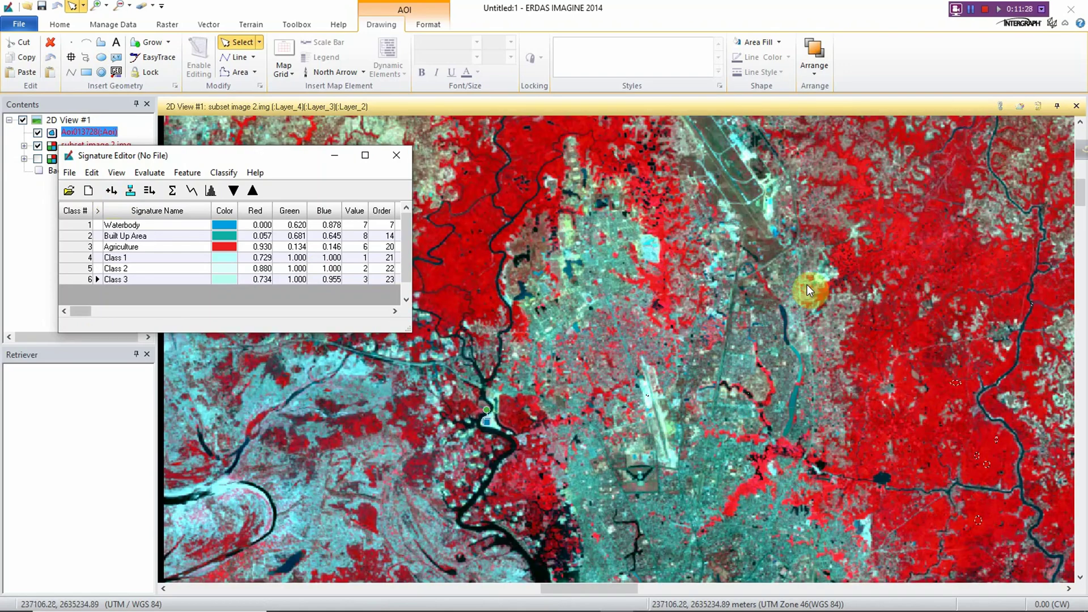
scroll(804, 192, "up", 5)
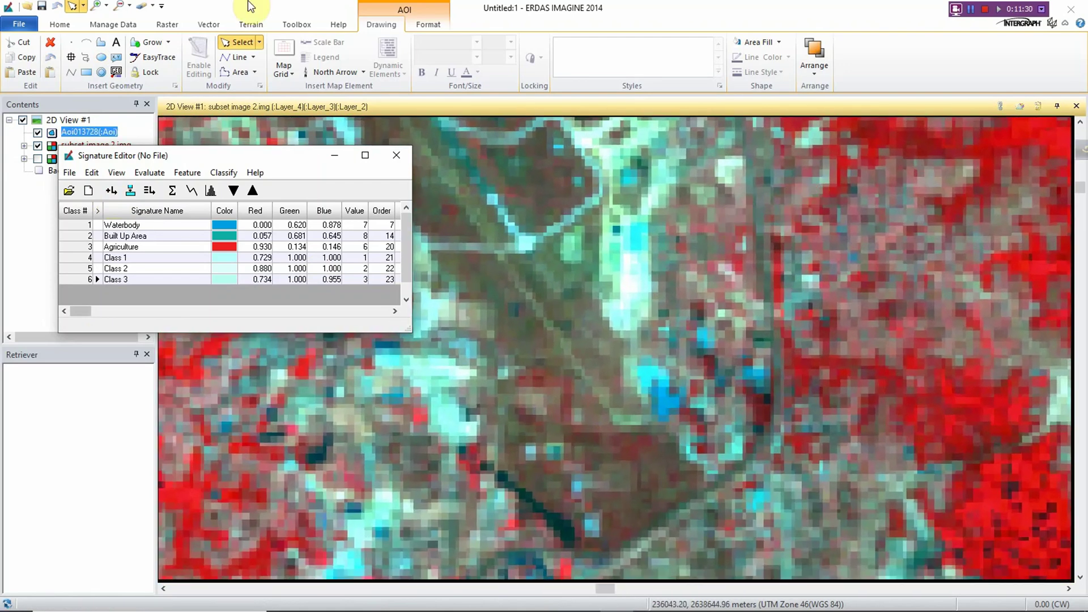
left_click(100, 57)
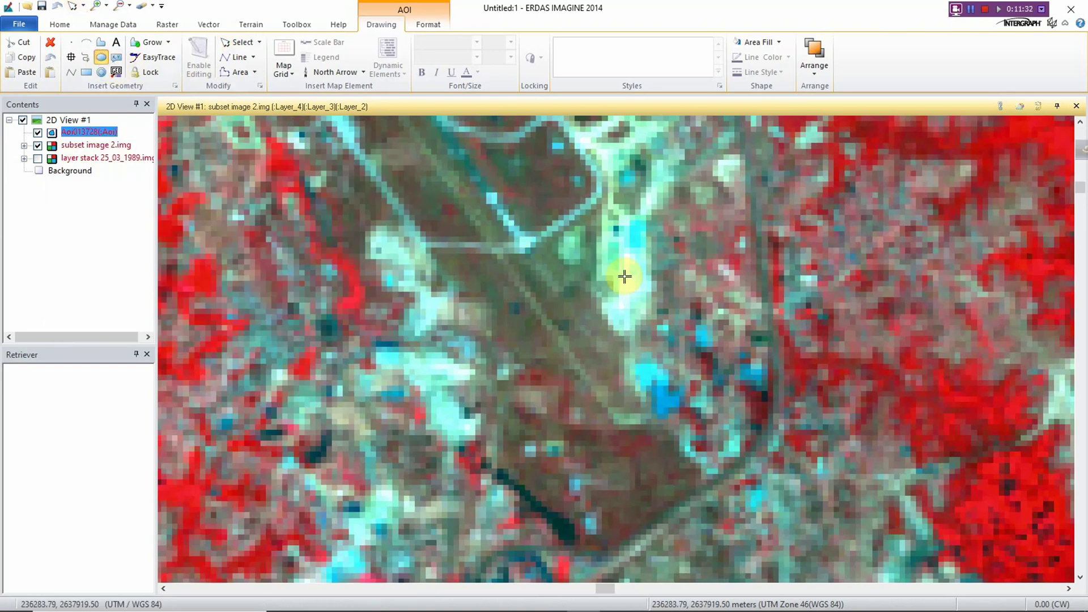
left_click_drag(624, 284, 631, 293)
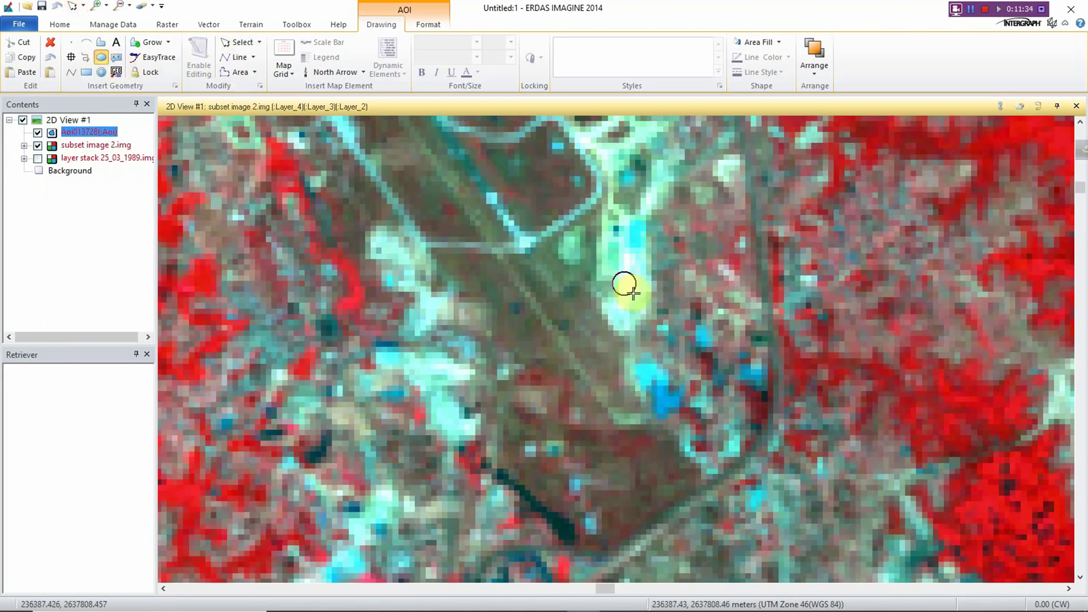
left_click_drag(632, 290, 632, 290)
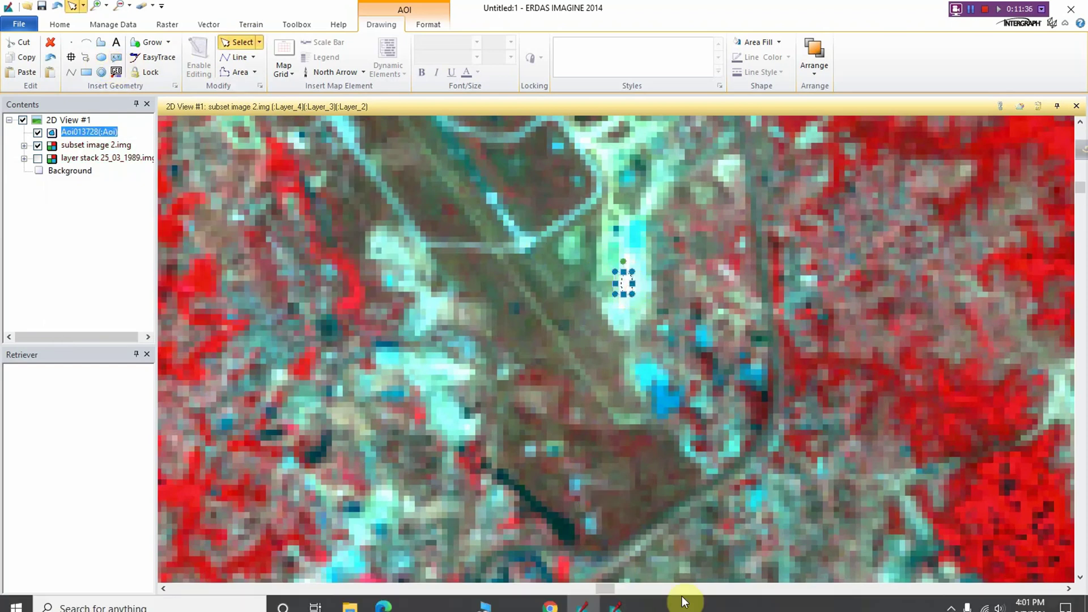
left_click(621, 601)
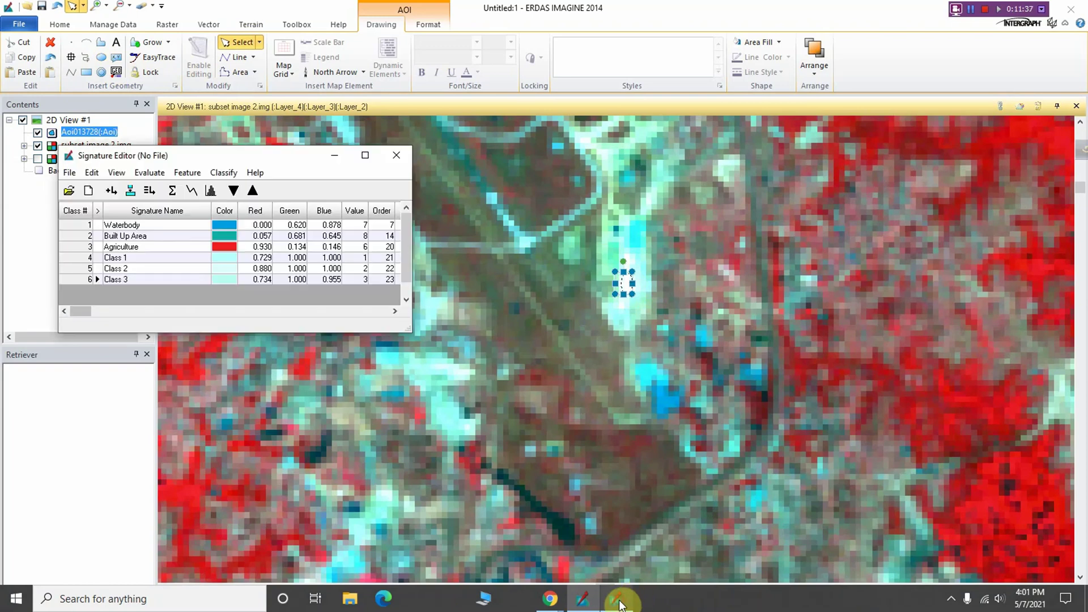
left_click(113, 196)
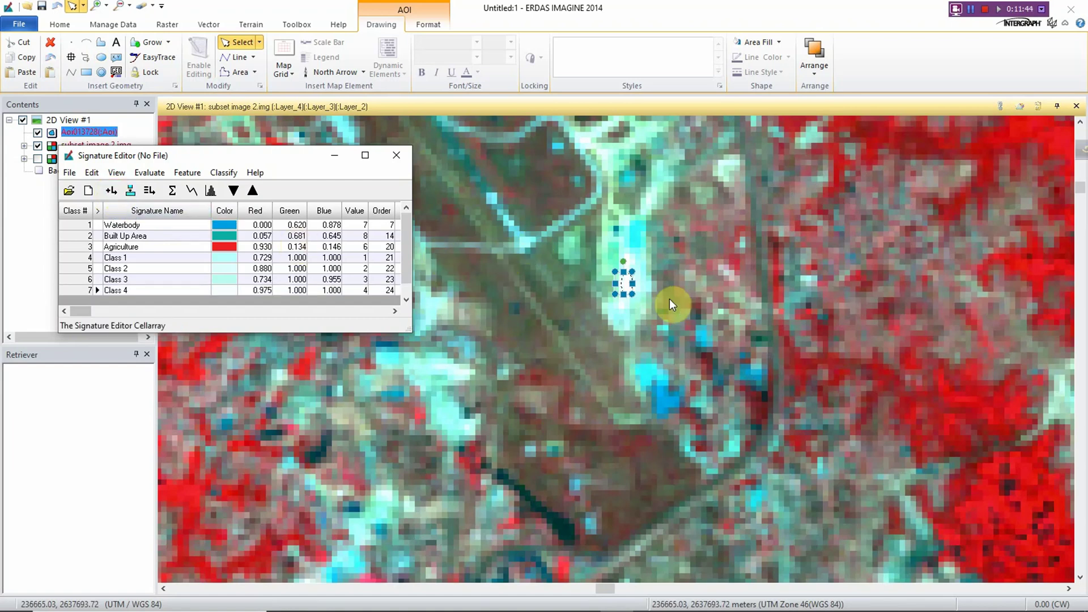
Draw a small elliptical AOI on the bright white area along the northern airport's northeast edge and add its signature
scroll(677, 340, "down", 2)
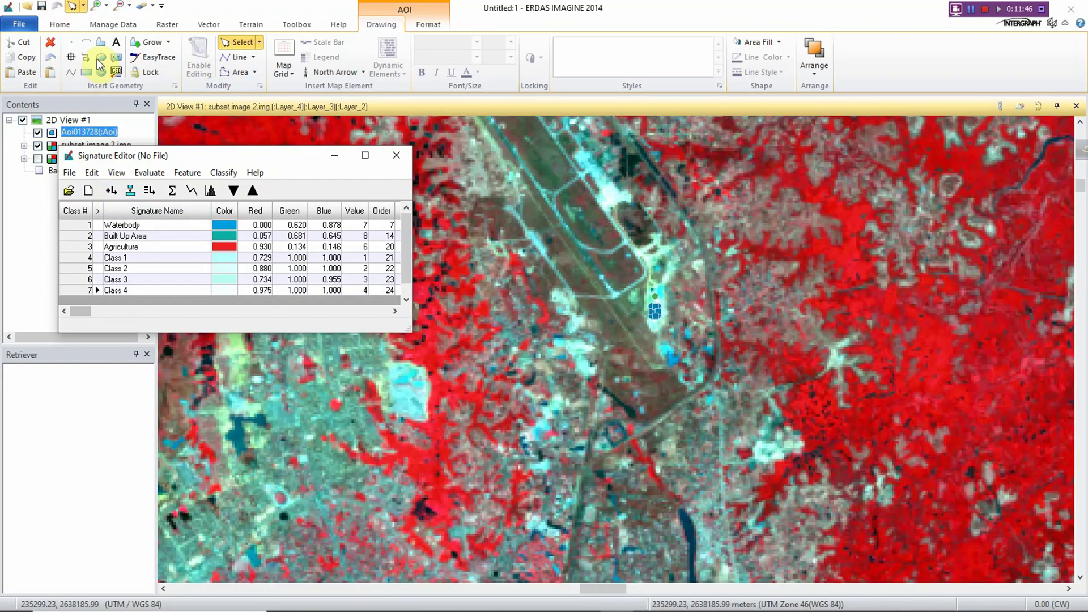
left_click(100, 58)
left_click(396, 154)
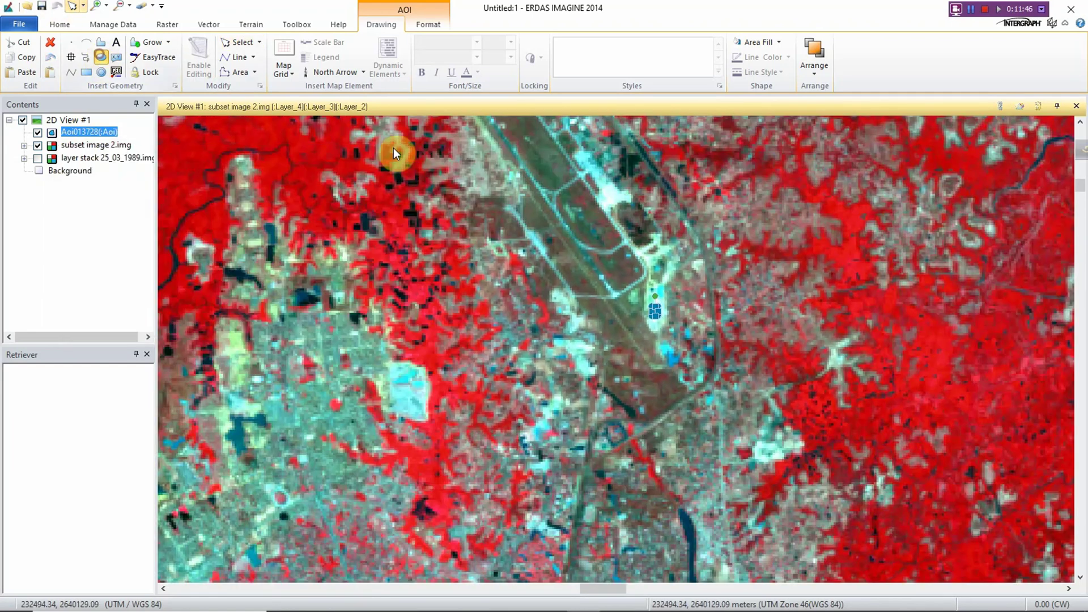
scroll(616, 150, "up", 4)
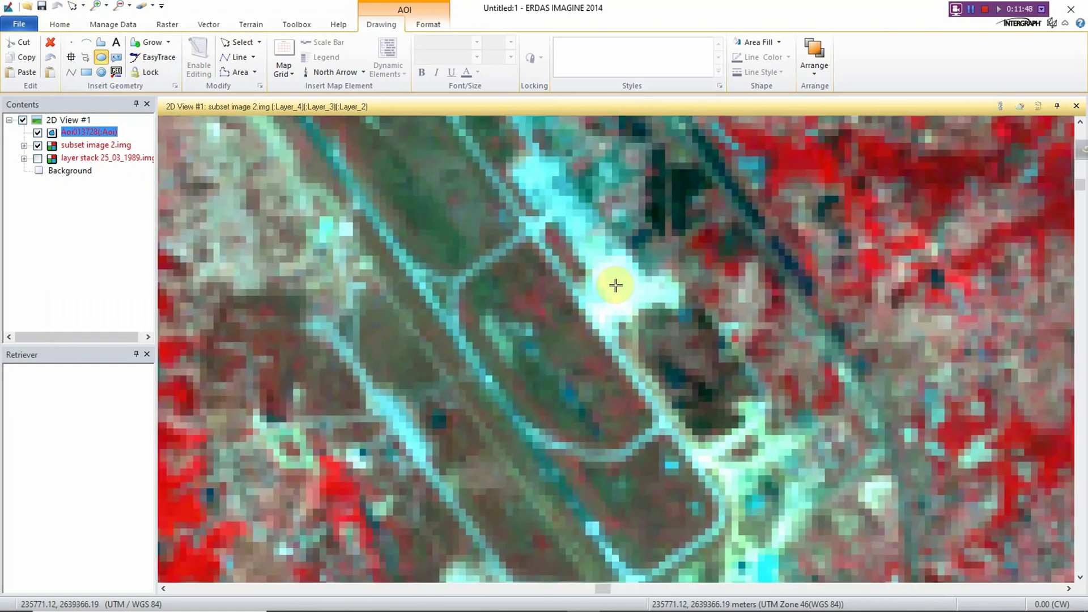
left_click_drag(624, 290, 628, 292)
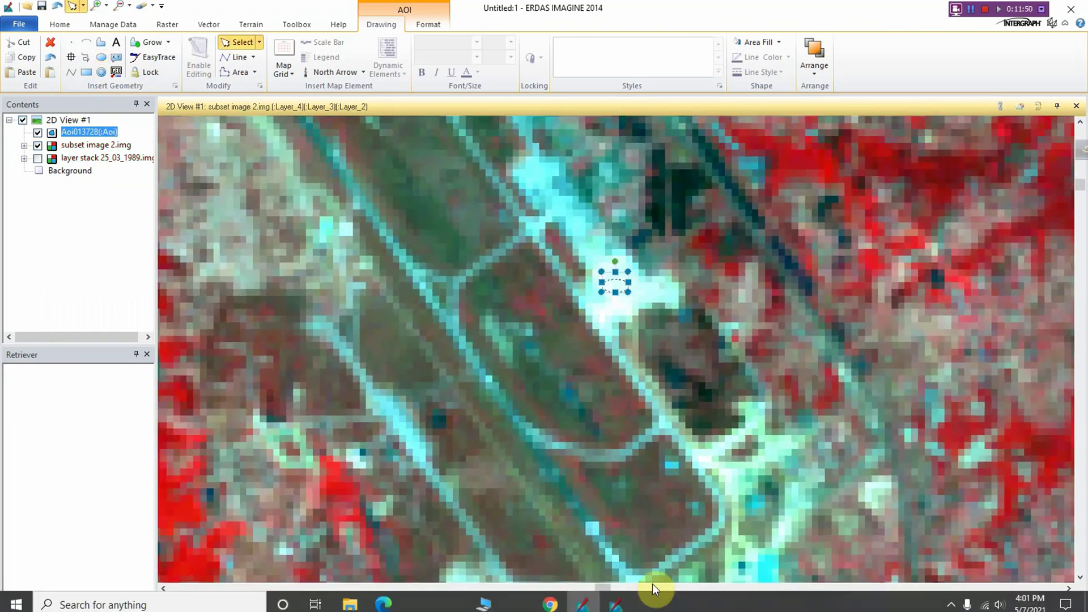
left_click(616, 599)
left_click(105, 191)
Merge the five bright-area signatures, Class 1 to Class 5, into one named Barren land and delete the five originals
left_click_drag(78, 300, 80, 256)
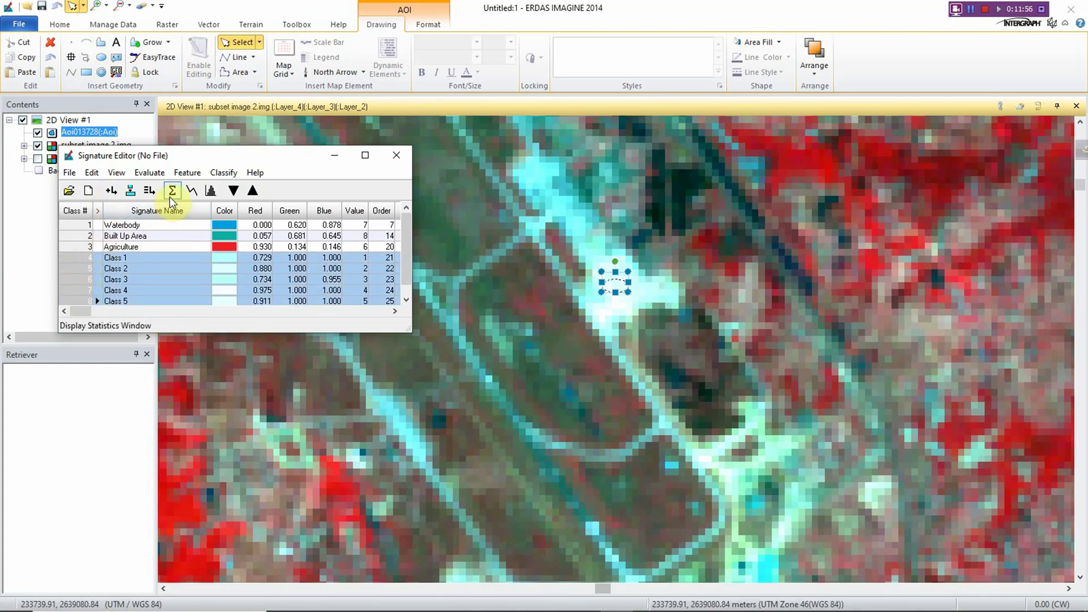
left_click(149, 191)
left_click(124, 300)
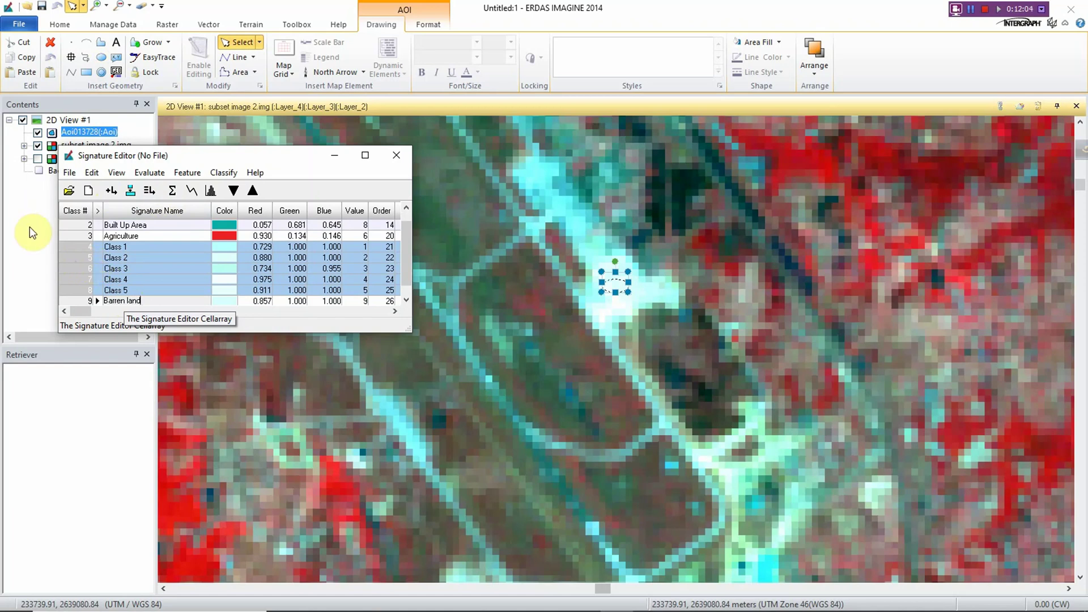
right_click(75, 270)
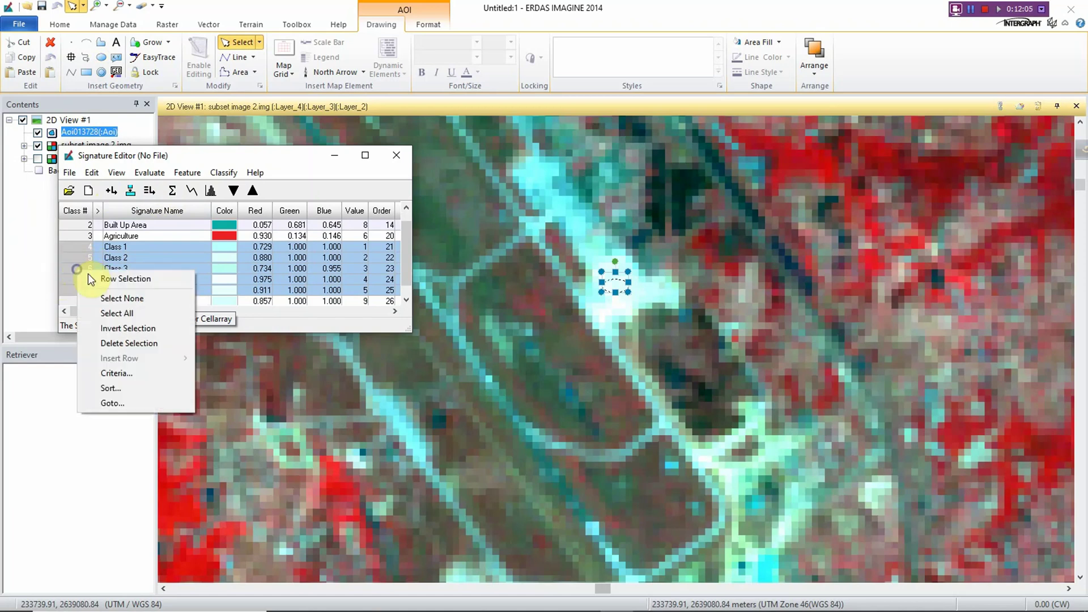
left_click(122, 343)
scroll(615, 283, "down", 1)
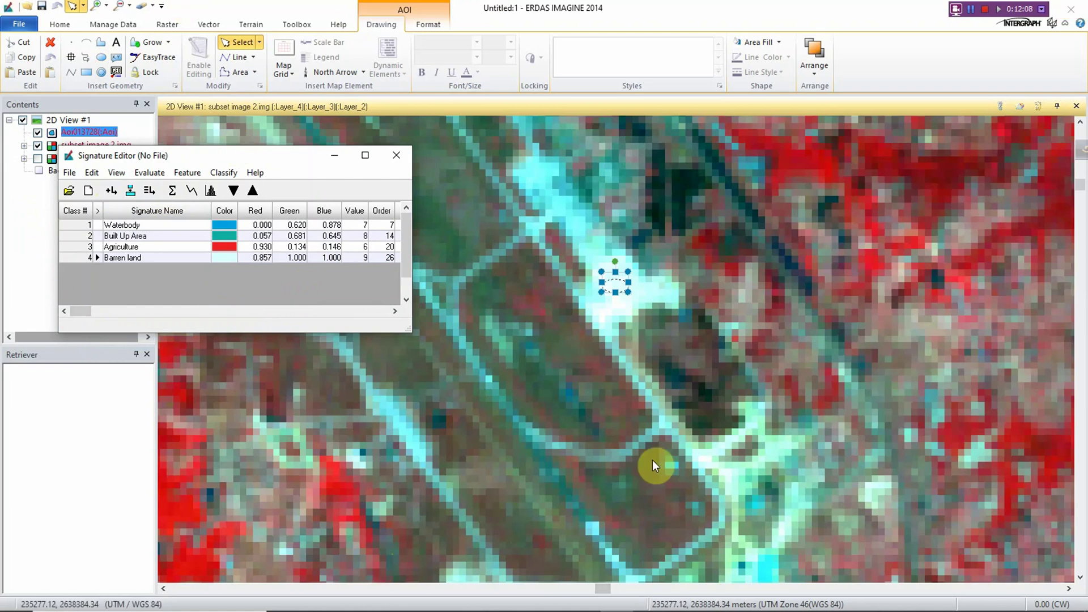
scroll(639, 453, "down", 1)
scroll(629, 448, "down", 2)
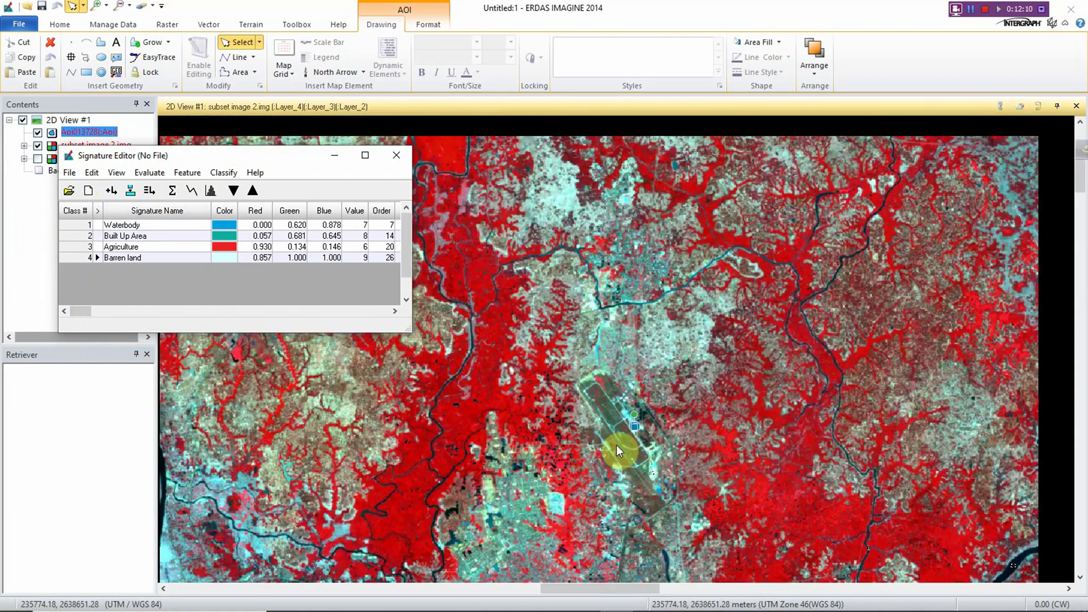
scroll(616, 444, "up", 2)
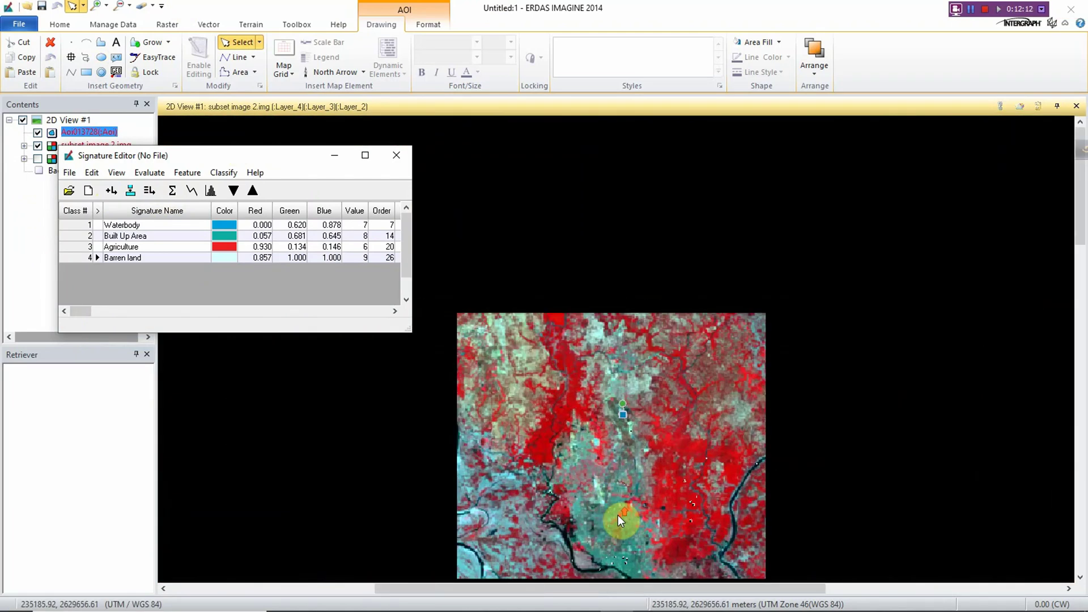
scroll(630, 494, "down", 1)
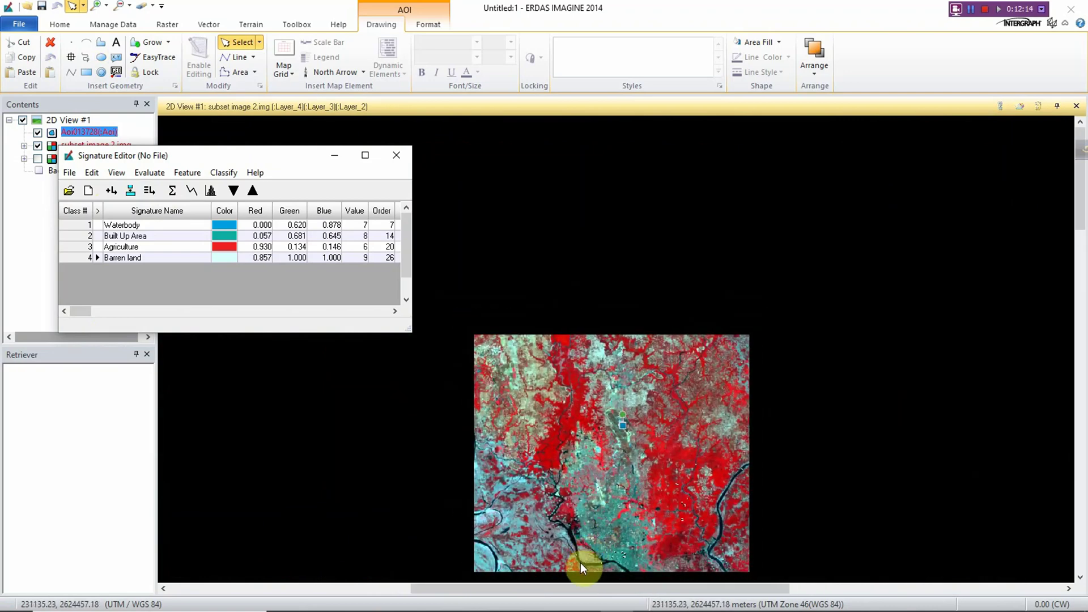
Inspect the subset image's rivers, city, airport and vegetated areas at several scales to review the four land cover classes
scroll(579, 563, "up", 3)
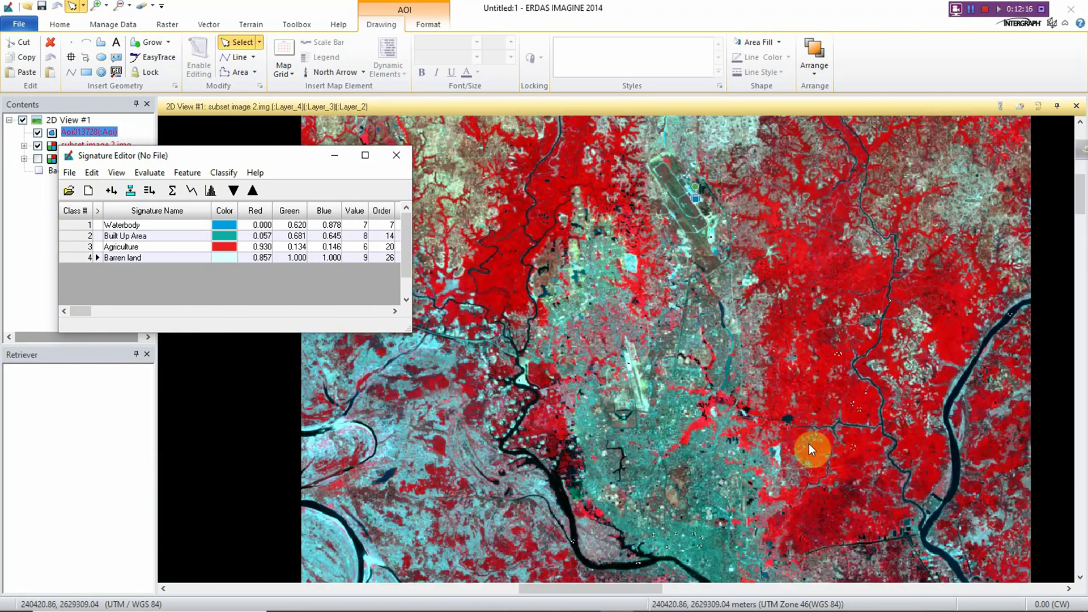
scroll(995, 320, "up", 1)
scroll(993, 320, "up", 1)
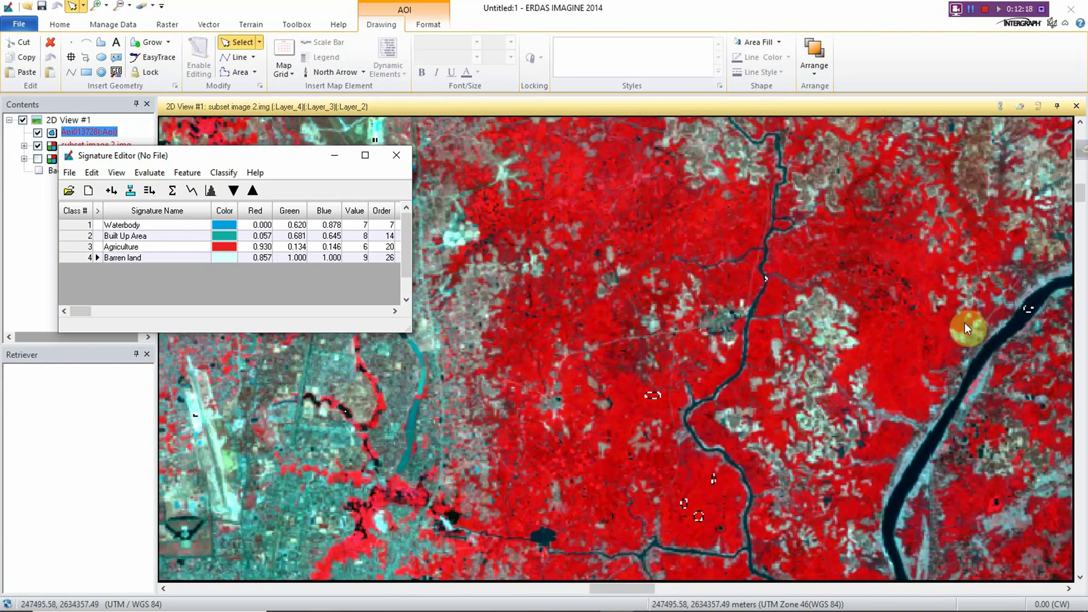
scroll(941, 332, "down", 2)
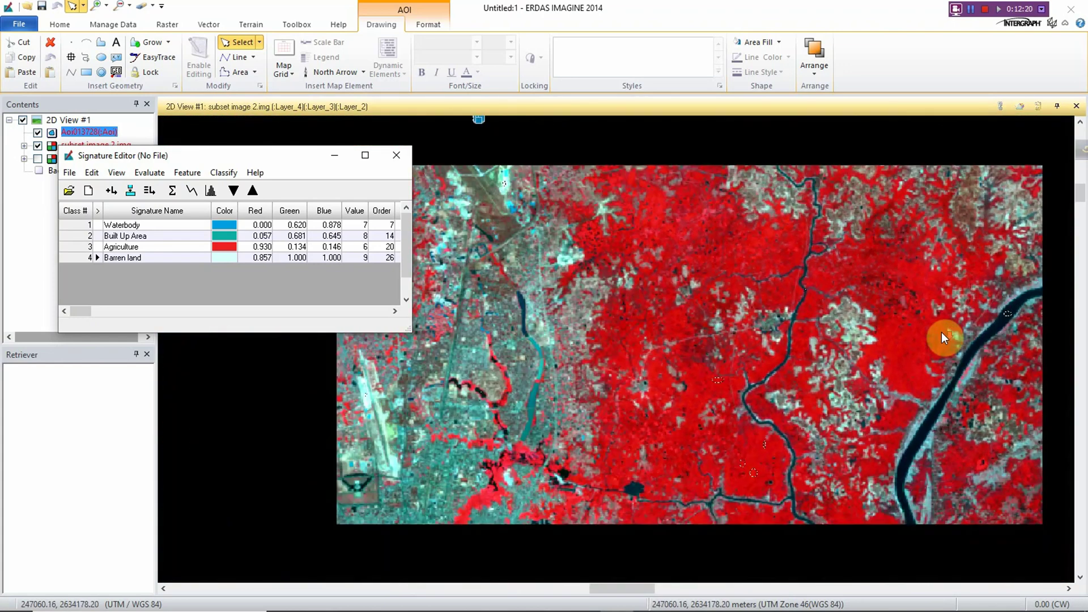
scroll(926, 332, "down", 2)
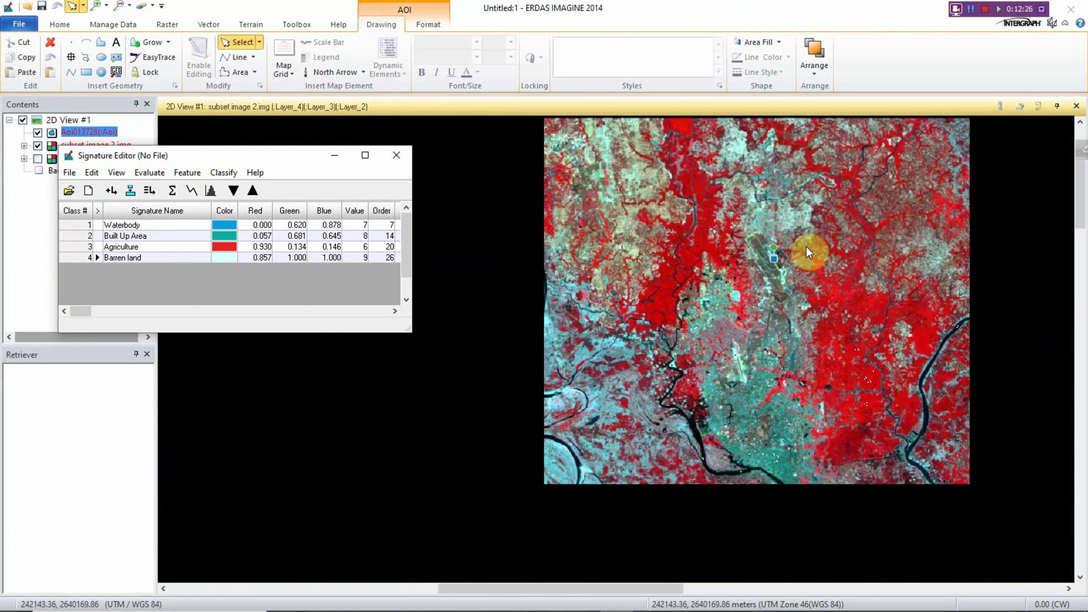
scroll(771, 289, "up", 2)
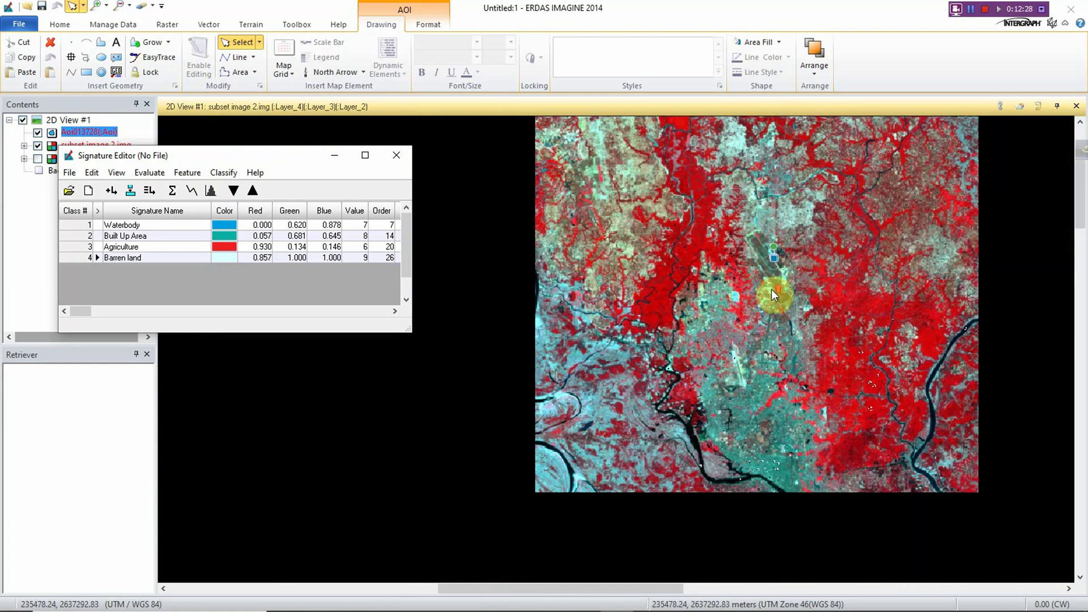
scroll(772, 290, "down", 3)
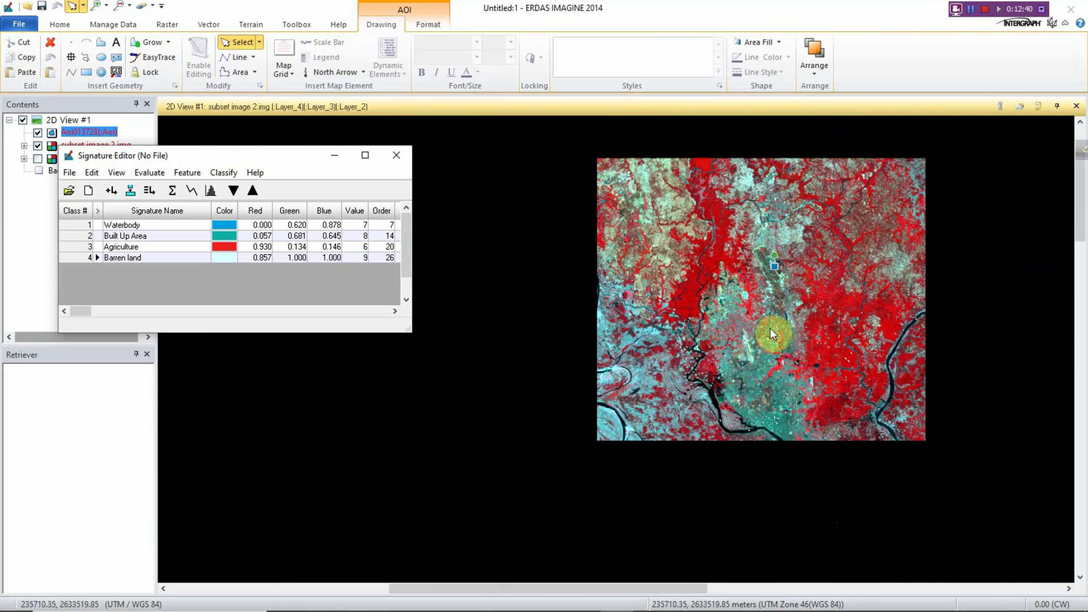
scroll(915, 335, "down", 2)
scroll(915, 339, "up", 4)
scroll(901, 303, "up", 1)
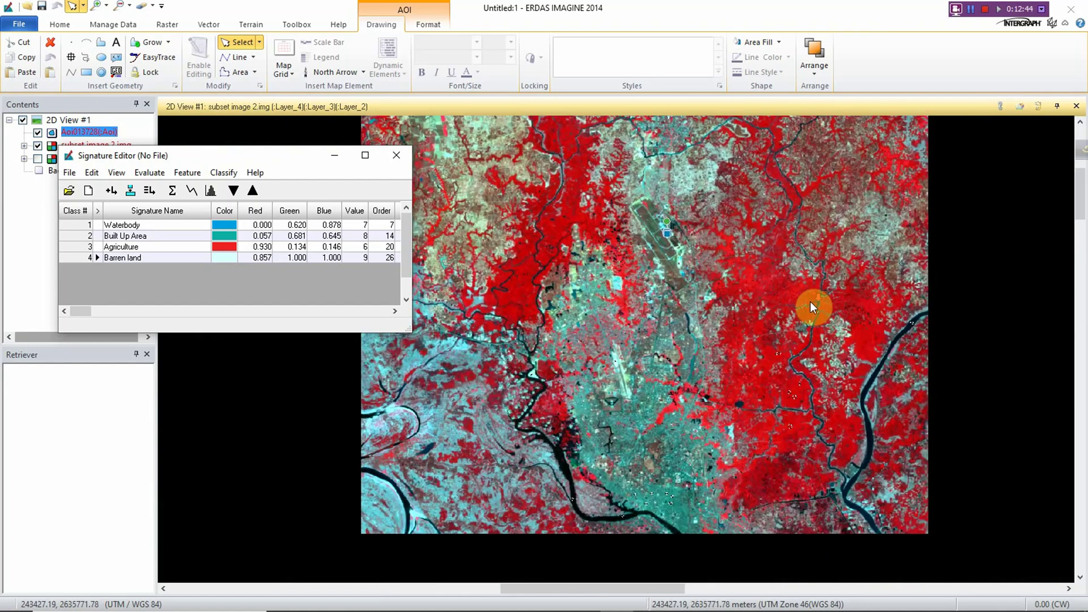
scroll(815, 300, "down", 1)
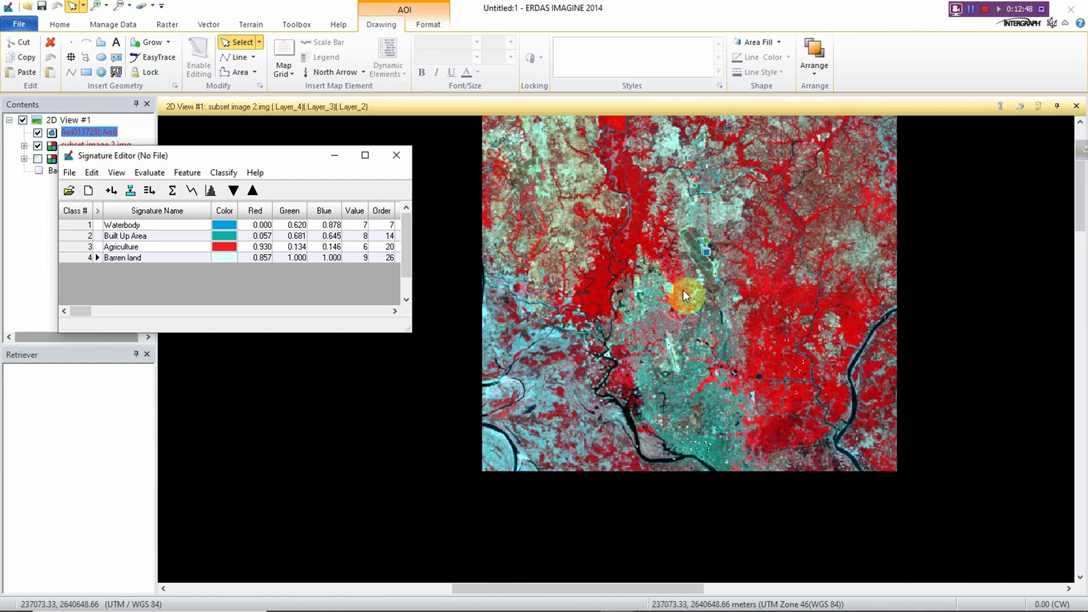
scroll(639, 335, "up", 1)
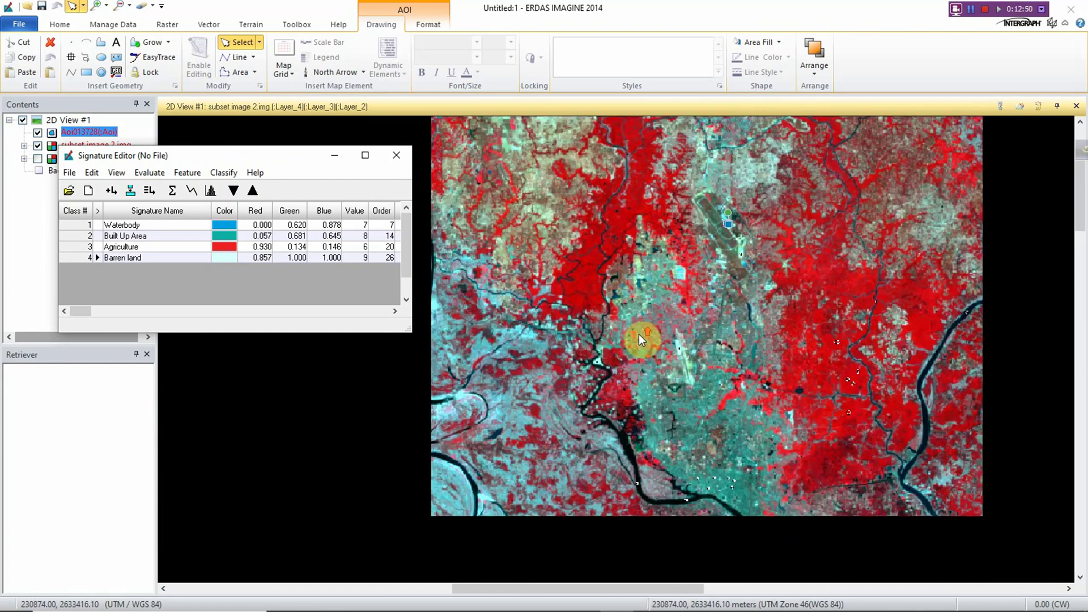
scroll(639, 335, "down", 1)
scroll(679, 359, "up", 2)
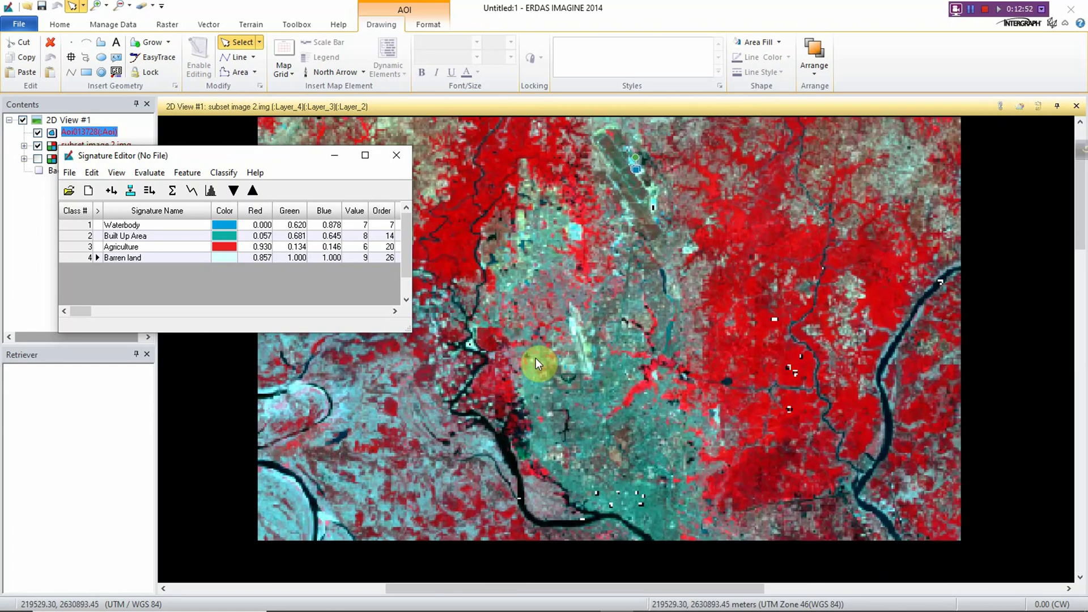
scroll(710, 429, "up", 2)
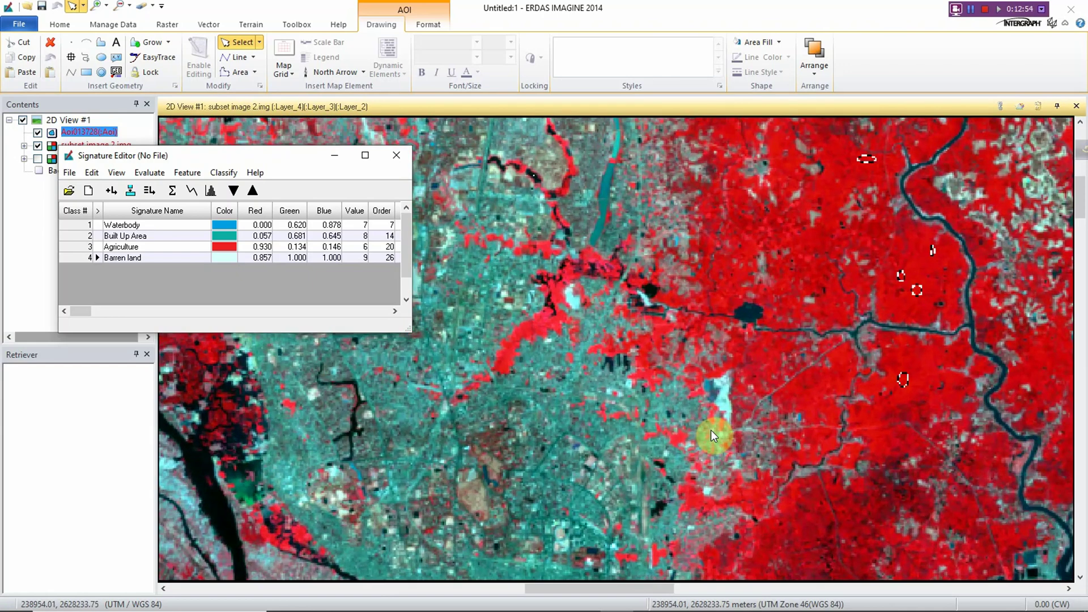
scroll(710, 431, "down", 3)
scroll(660, 423, "up", 2)
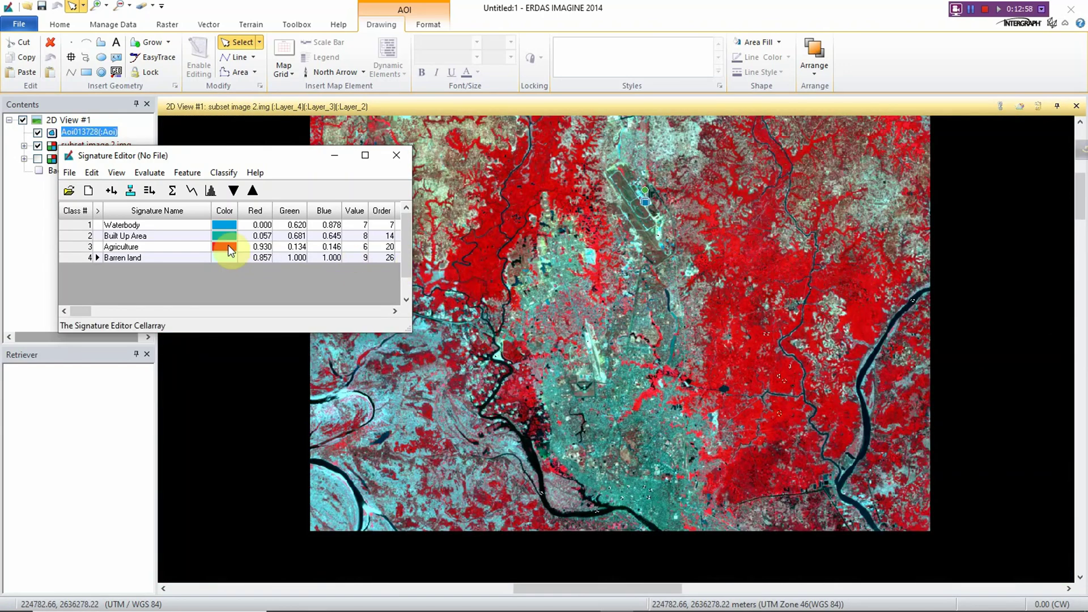
Recolor the signatures: Built Up Area red, Agriculture green and Barren land yellow
left_click(220, 221)
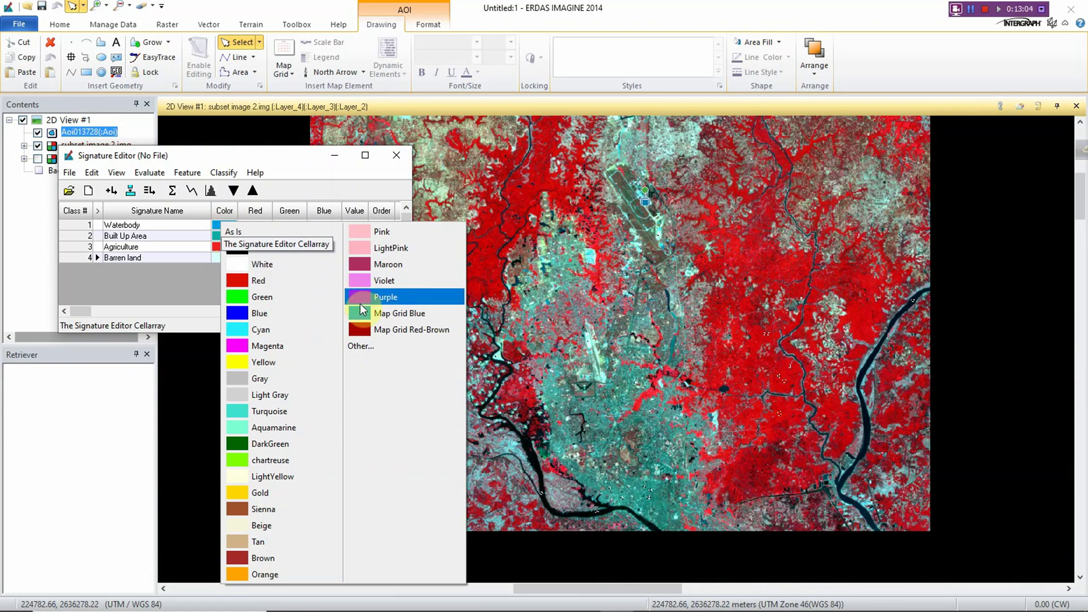
left_click(179, 237)
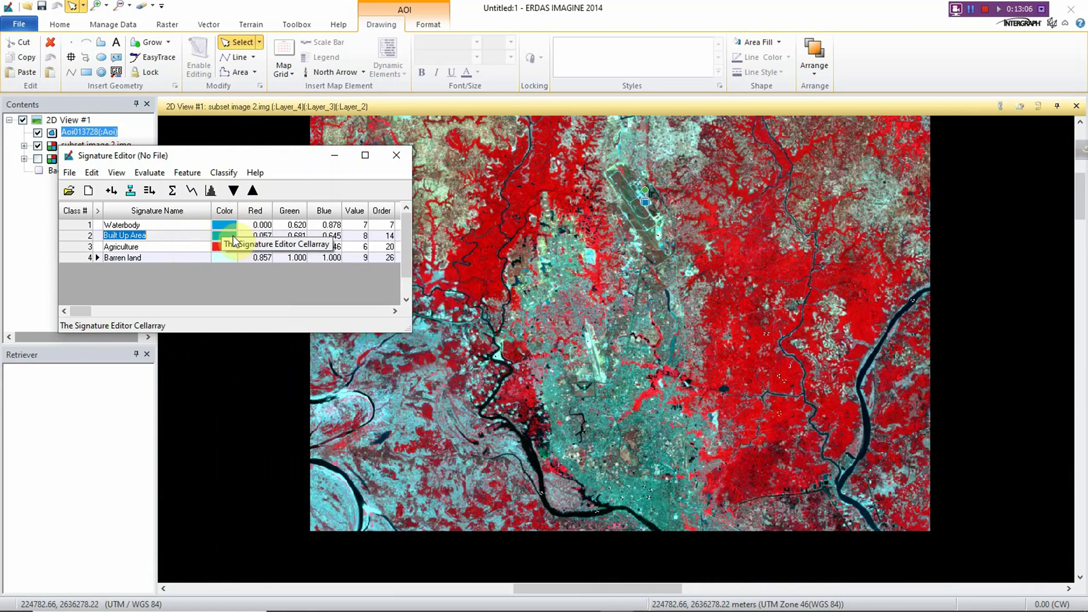
left_click(219, 234)
left_click(249, 292)
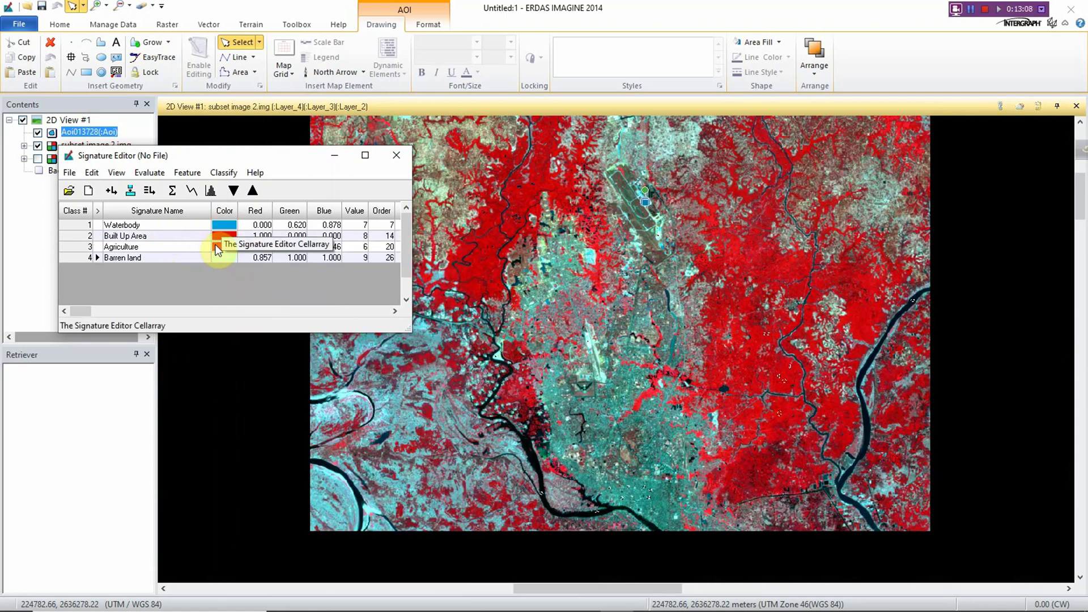
left_click(216, 248)
left_click(233, 318)
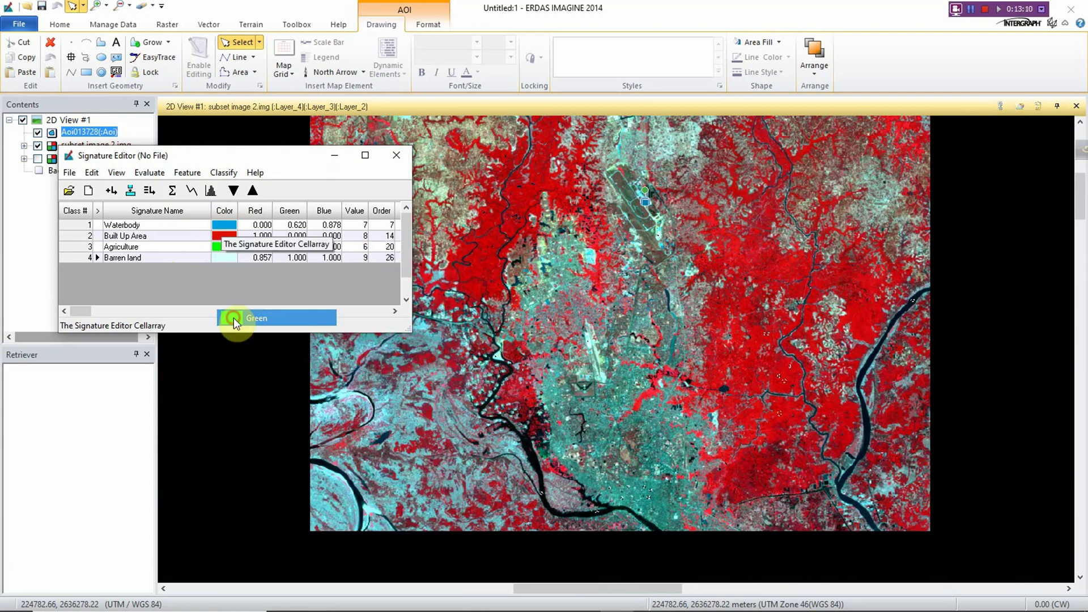
left_click(216, 257)
left_click(264, 391)
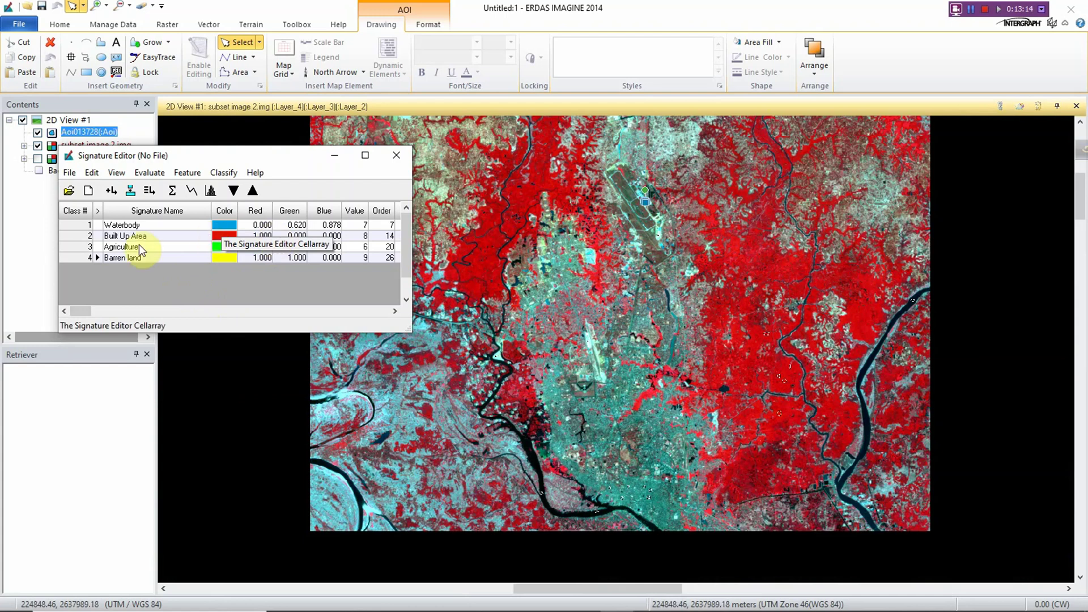
left_click(233, 211)
key("Escape")
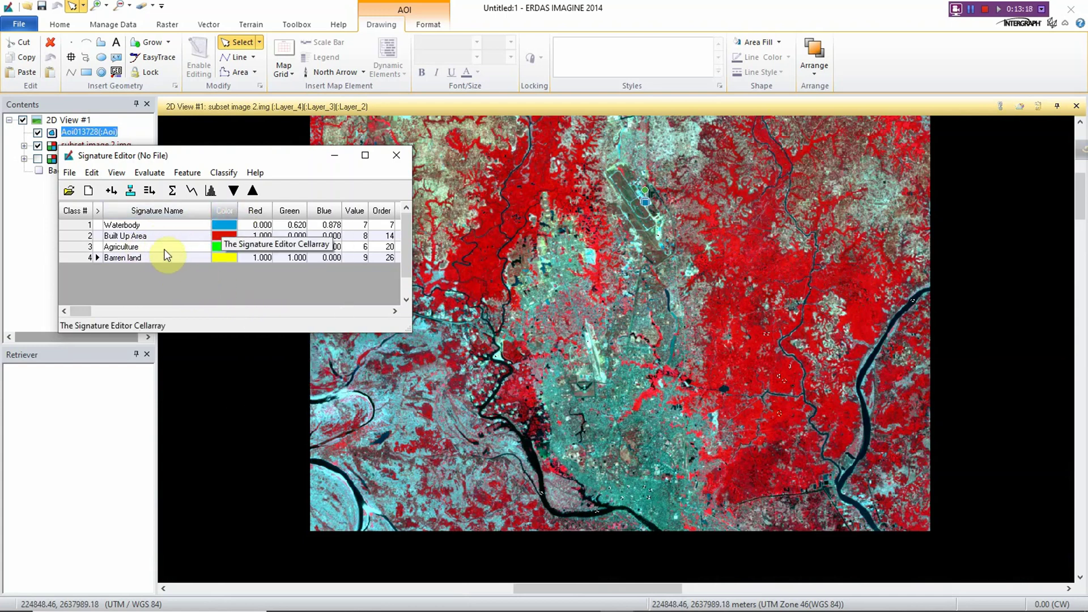
Save all signatures as signature file.sig in the 1989 final project folder and close the Signature Editor
left_click(68, 173)
left_click(98, 237)
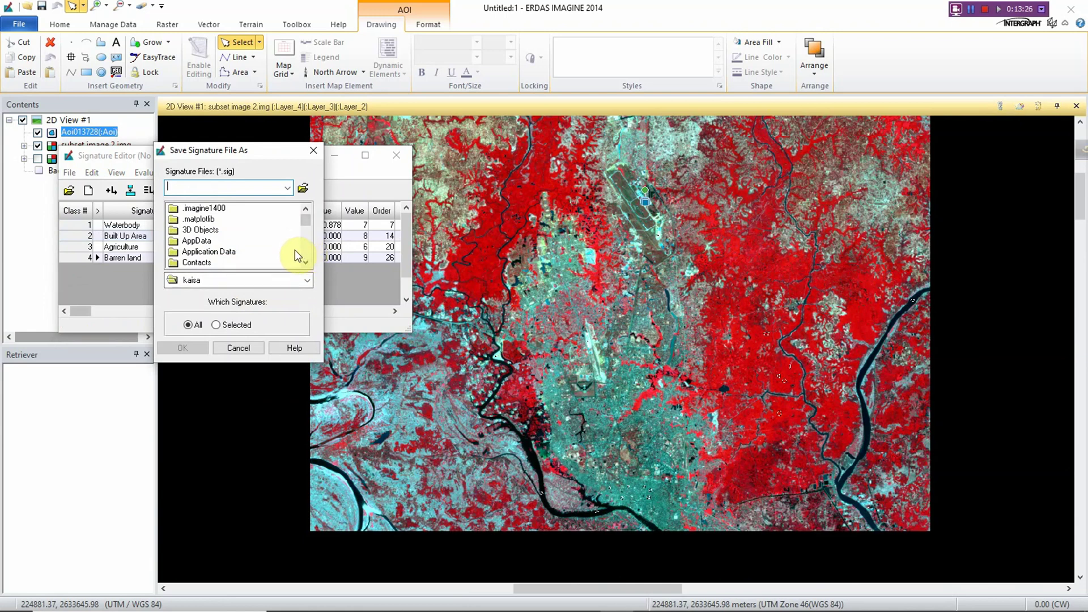
left_click(304, 189)
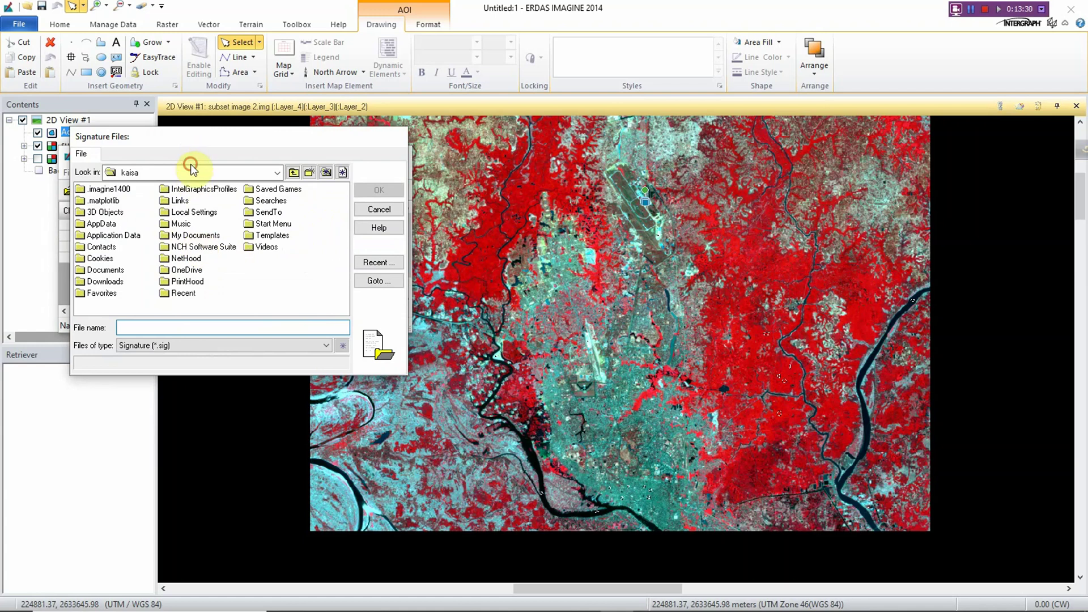
left_click(191, 164)
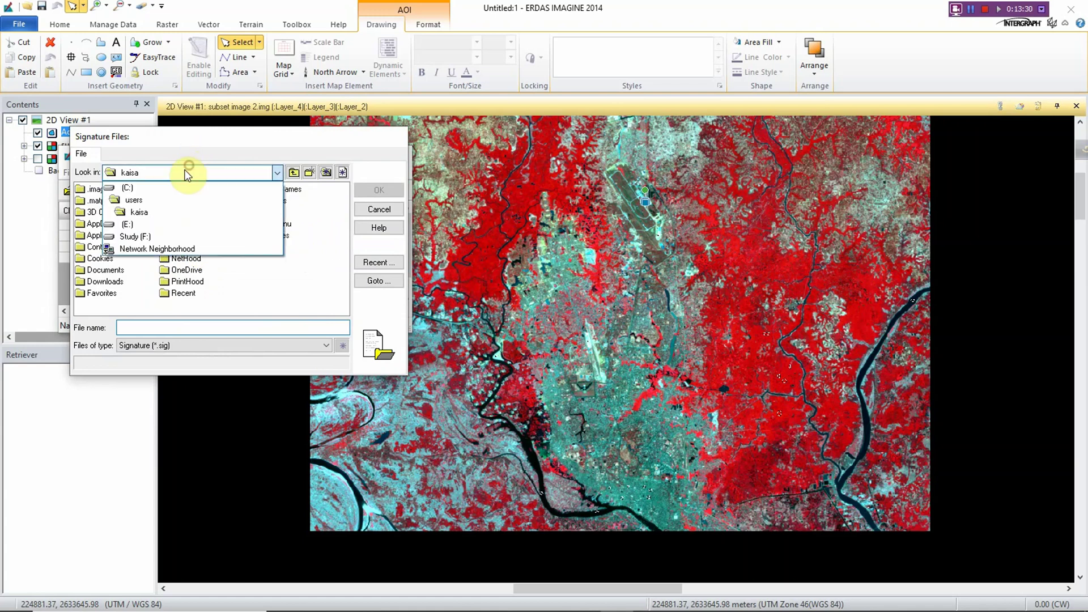
left_click(377, 262)
left_click(376, 262)
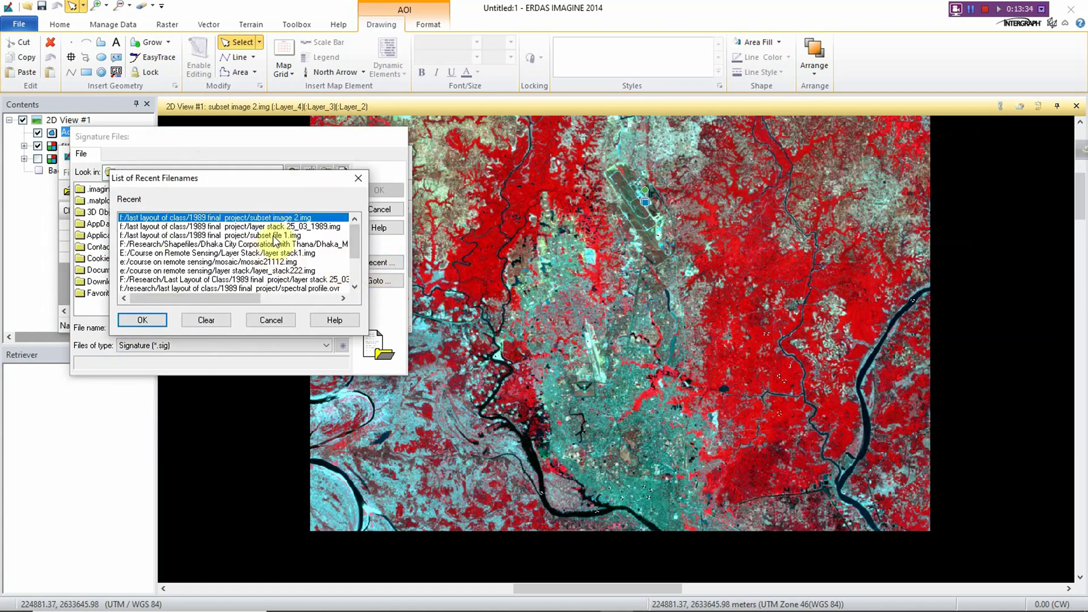
left_click(143, 321)
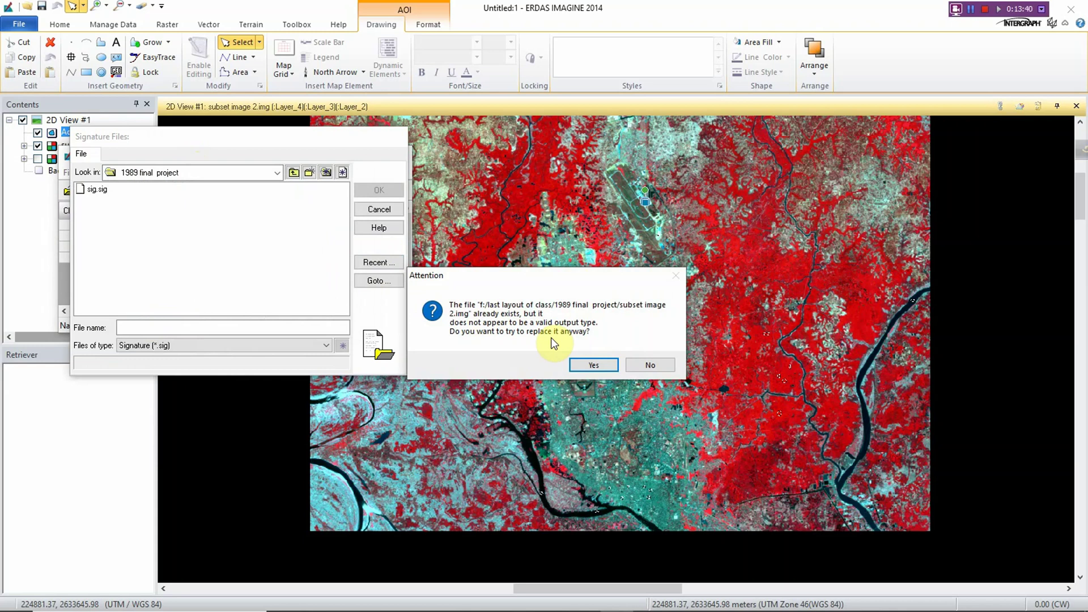
left_click(640, 364)
type("Signature file")
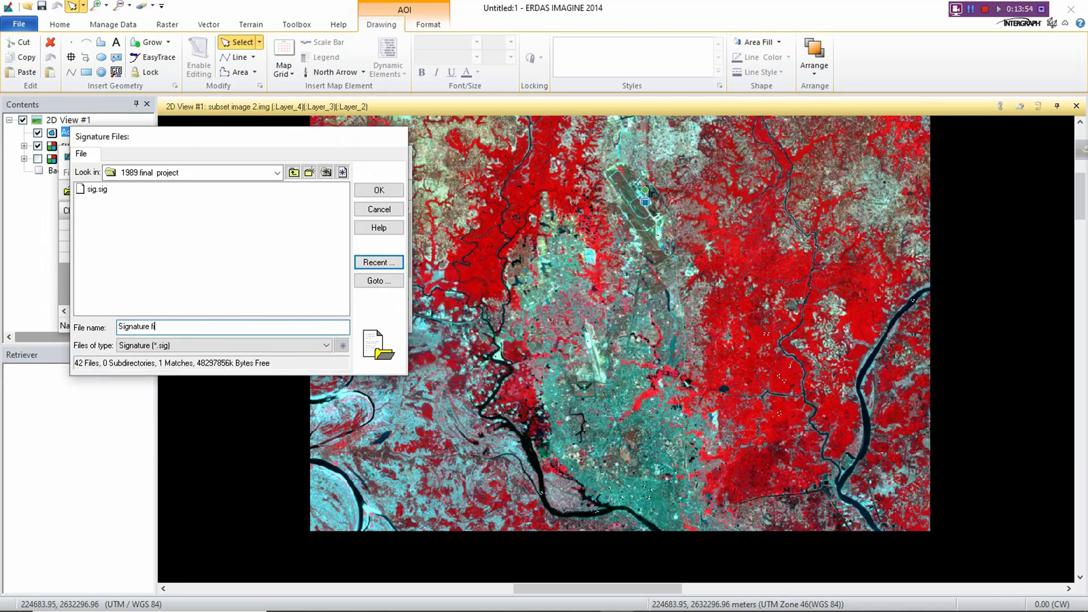
left_click(379, 190)
left_click(181, 347)
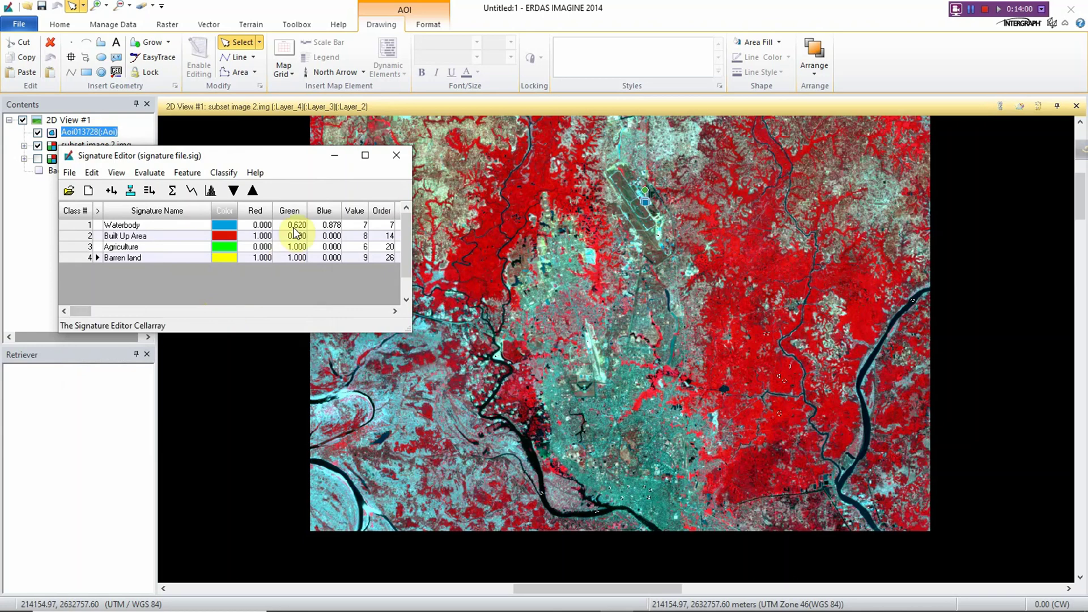
left_click(395, 156)
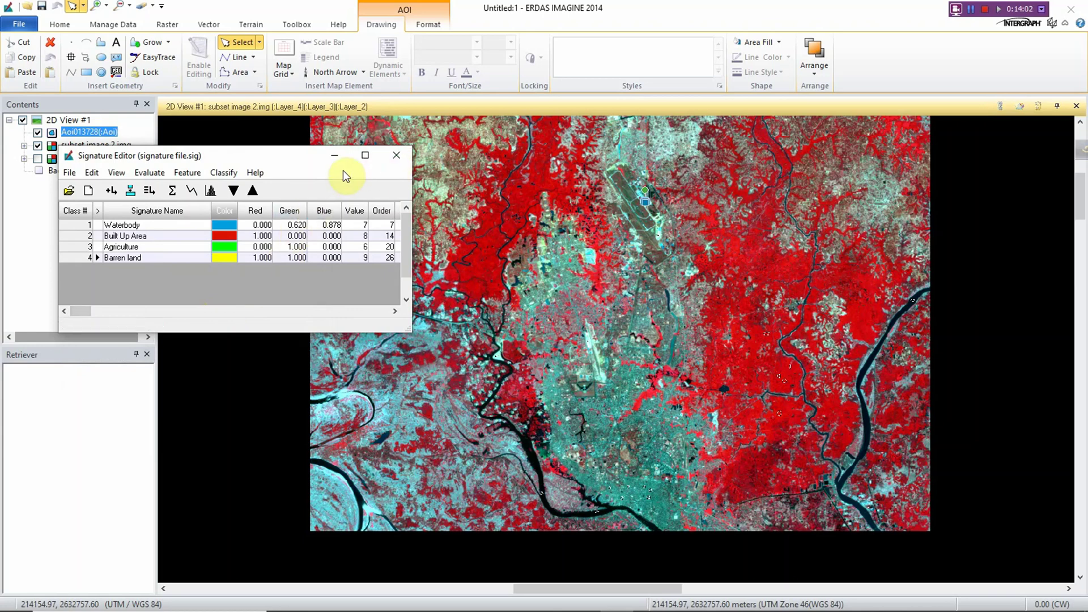
Open the Supervised Classification tool and move its dialog off the middle of the image
scroll(483, 309, "down", 2)
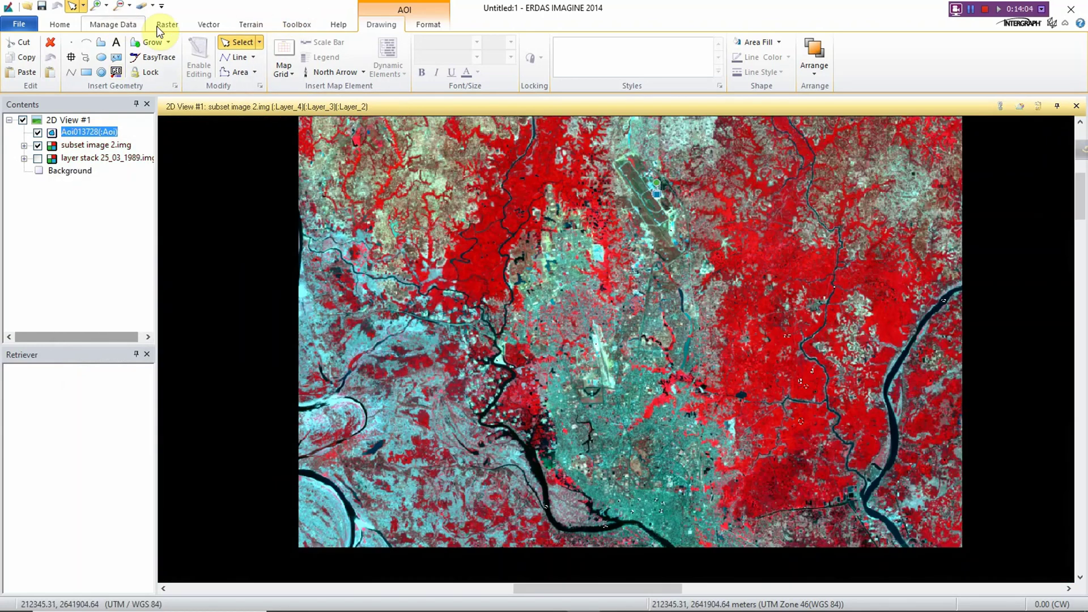
left_click(175, 27)
left_click(408, 75)
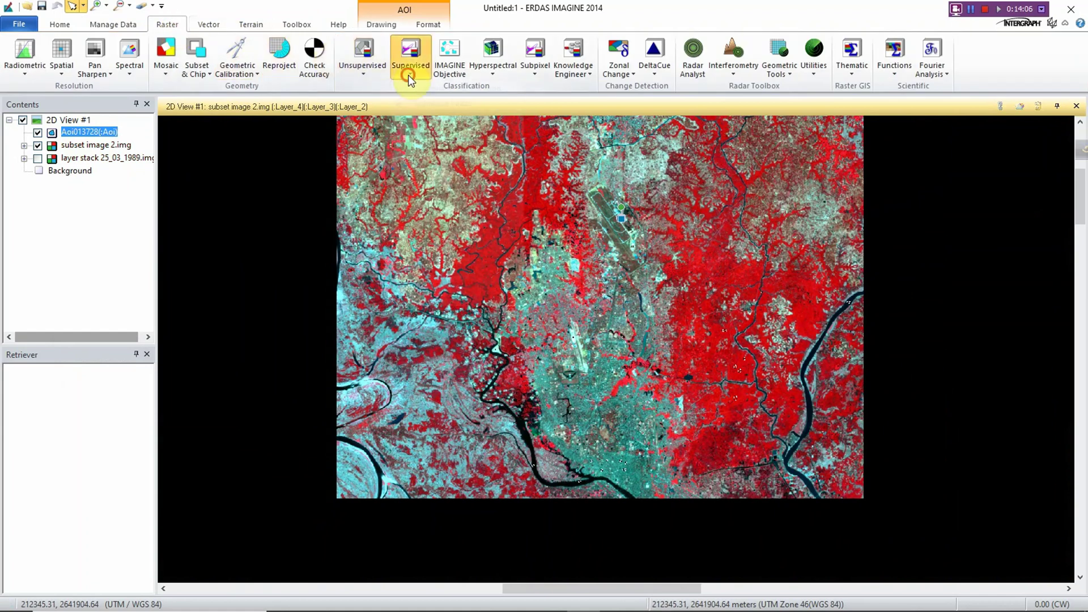
left_click(420, 89)
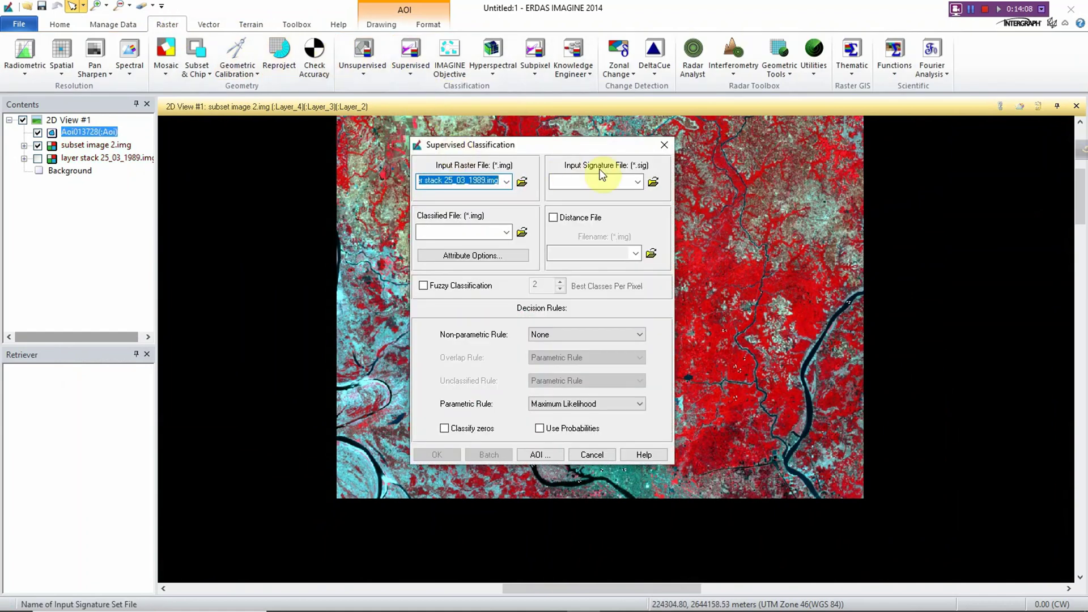
mouse_move(561, 148)
left_mouse_down()
mouse_move(474, 111)
mouse_move(336, 132)
mouse_move(378, 137)
mouse_move(333, 122)
left_mouse_up()
Set the input signature file to signature file.sig from the 1989 final project folder
left_click(427, 159)
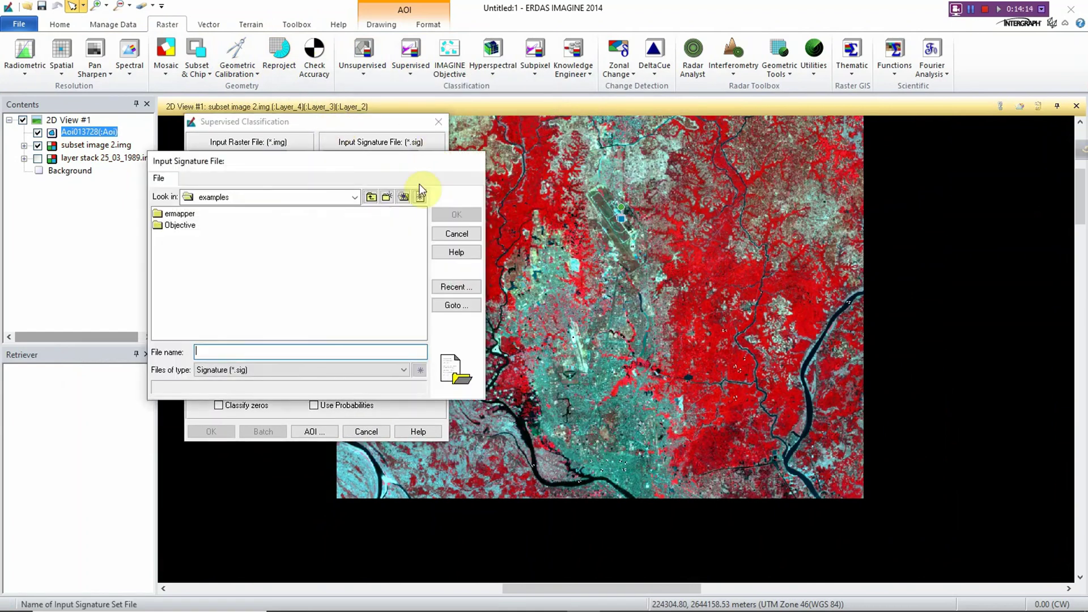
left_click(241, 197)
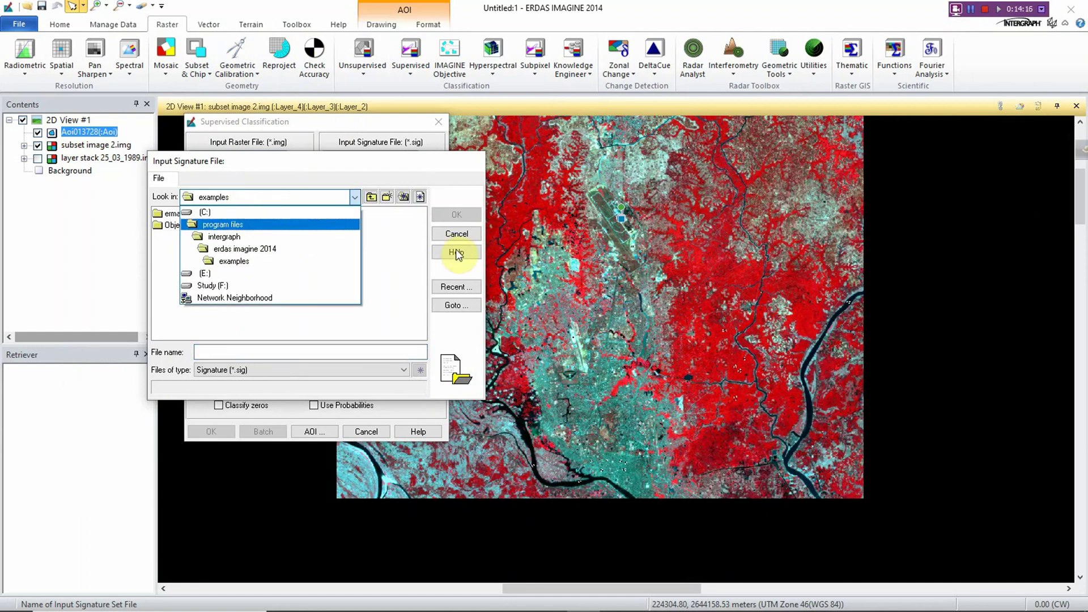
left_click(446, 282)
left_click(444, 285)
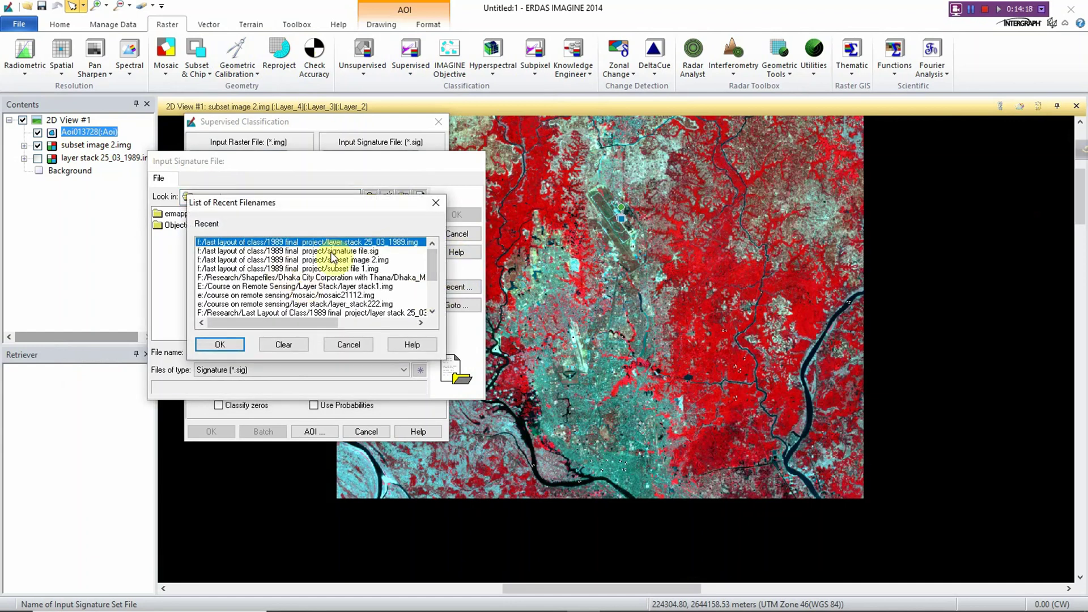
left_click(213, 344)
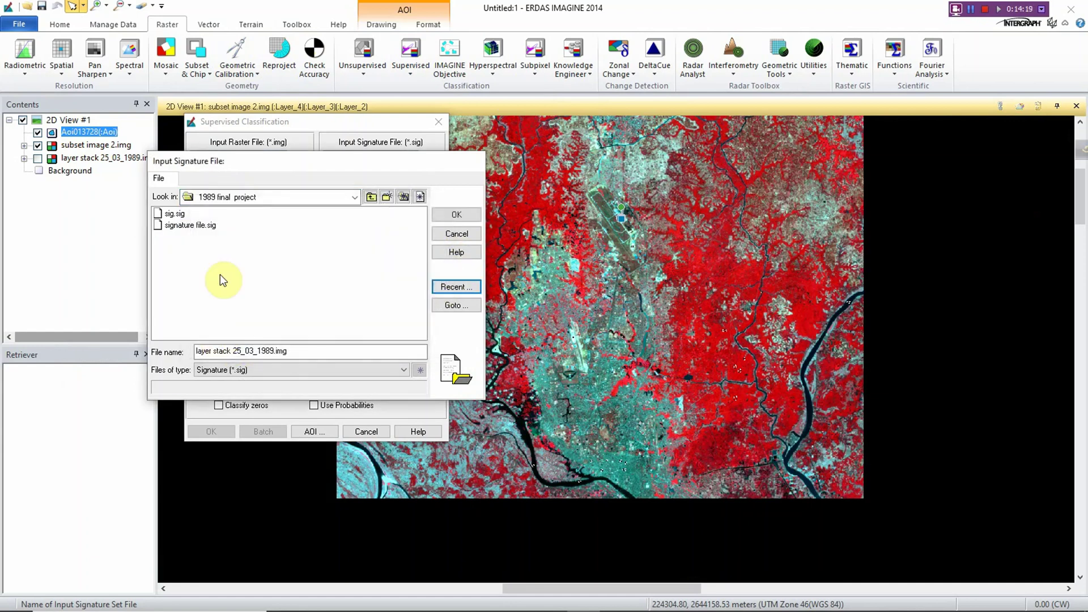
left_click(201, 225)
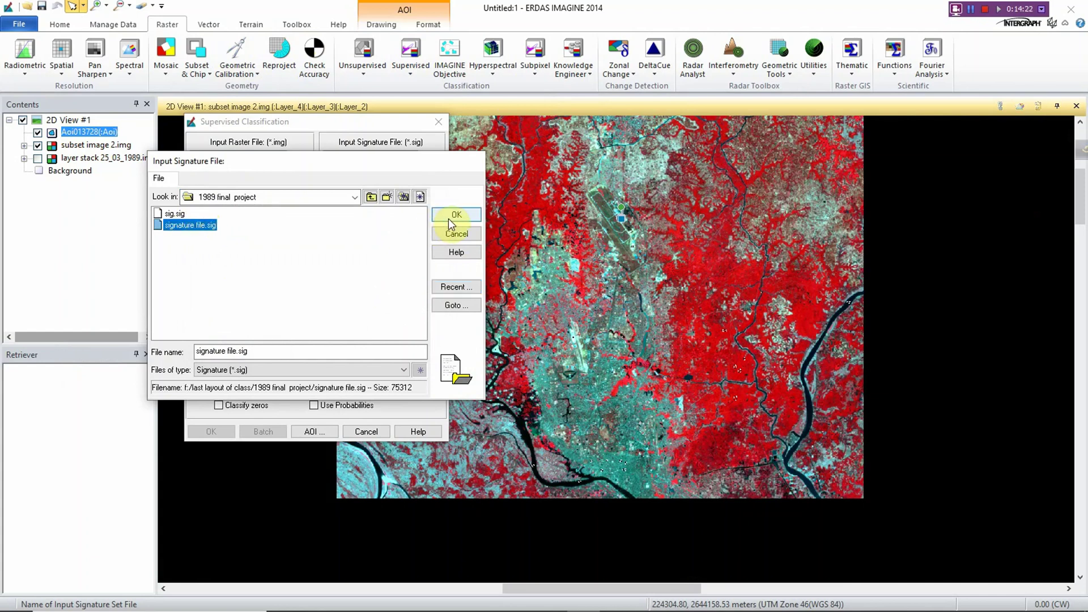
left_click(454, 213)
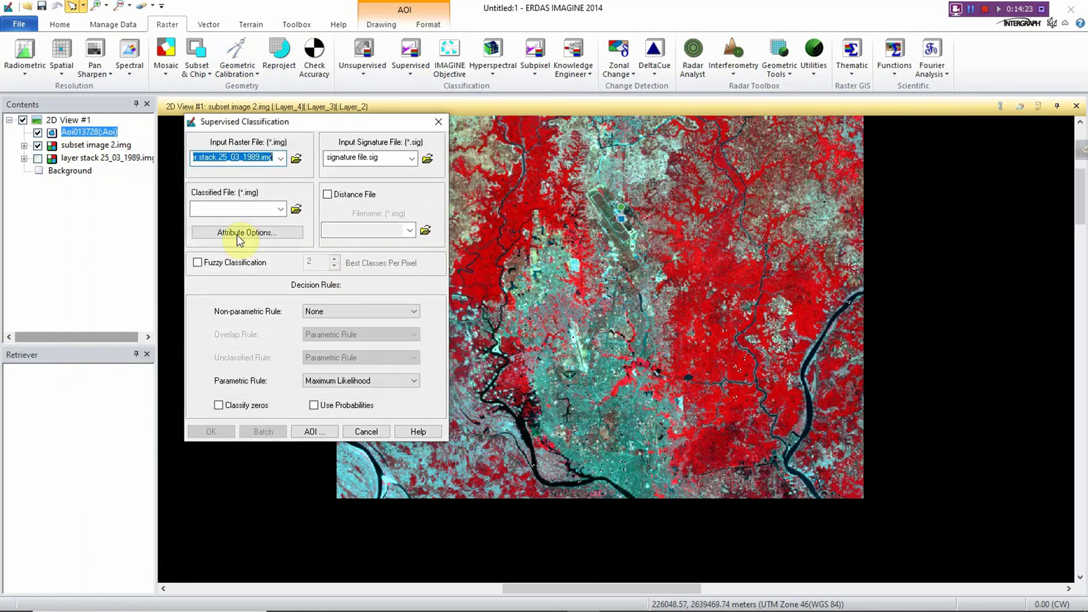
Set the classified output file to Classified Image New in the 1989 final project folder
left_click(297, 209)
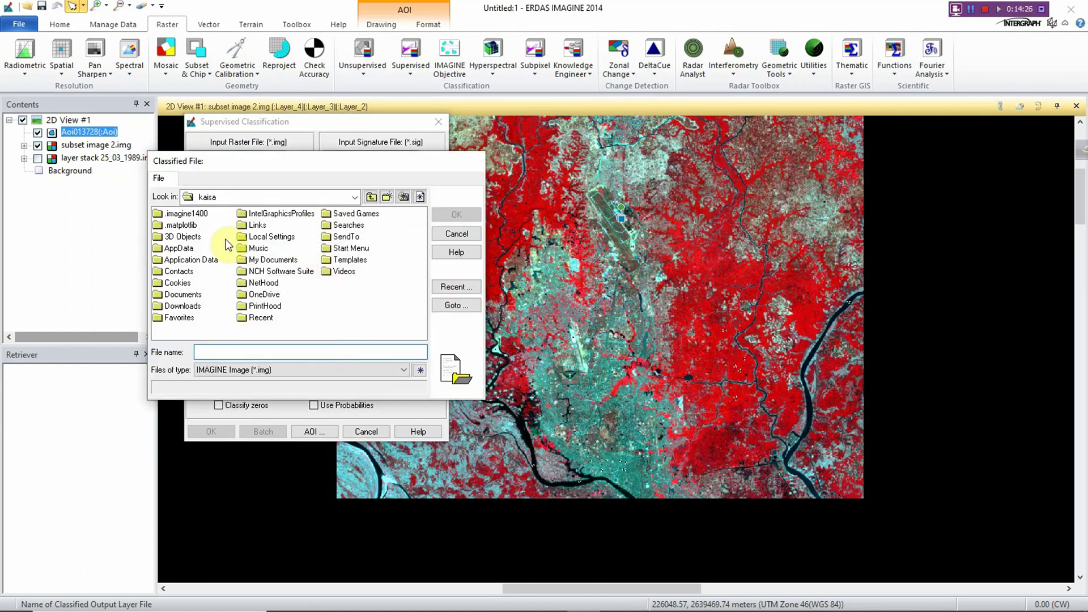
left_click(448, 287)
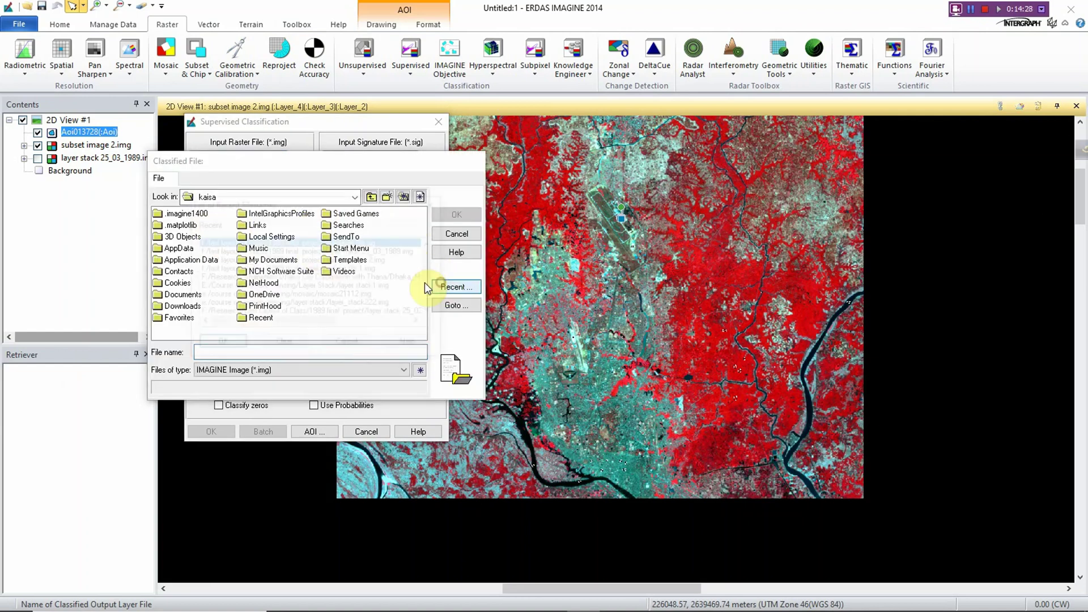
left_click(204, 344)
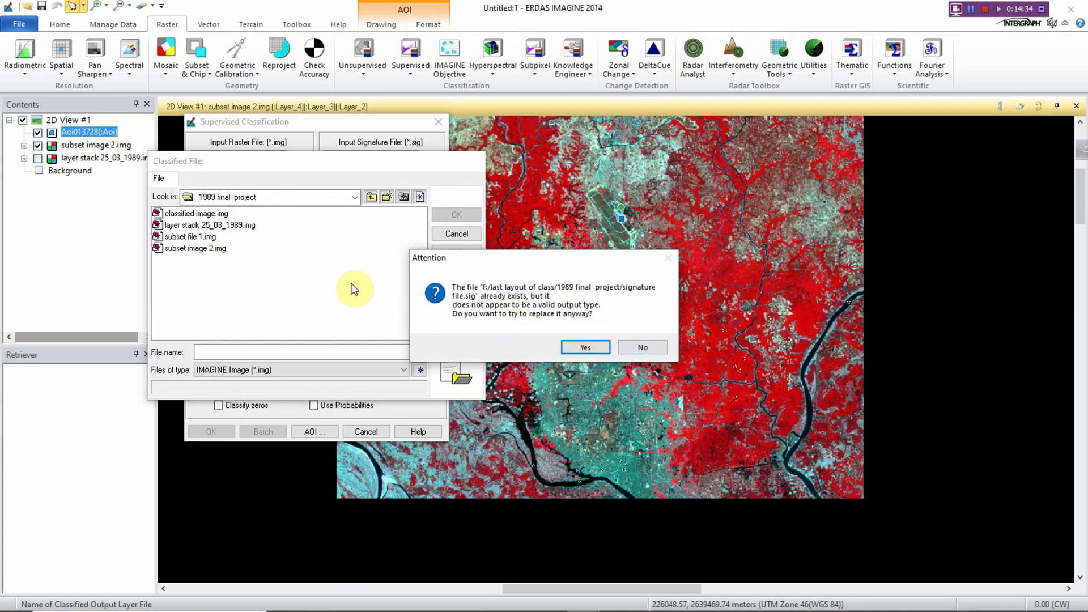
left_click(646, 349)
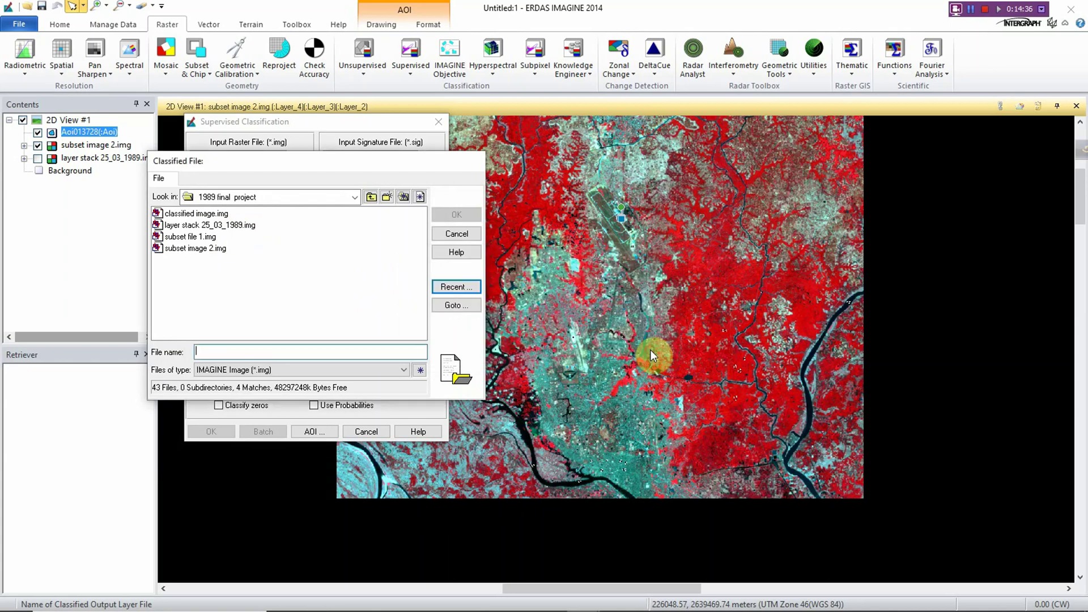
left_click(222, 352)
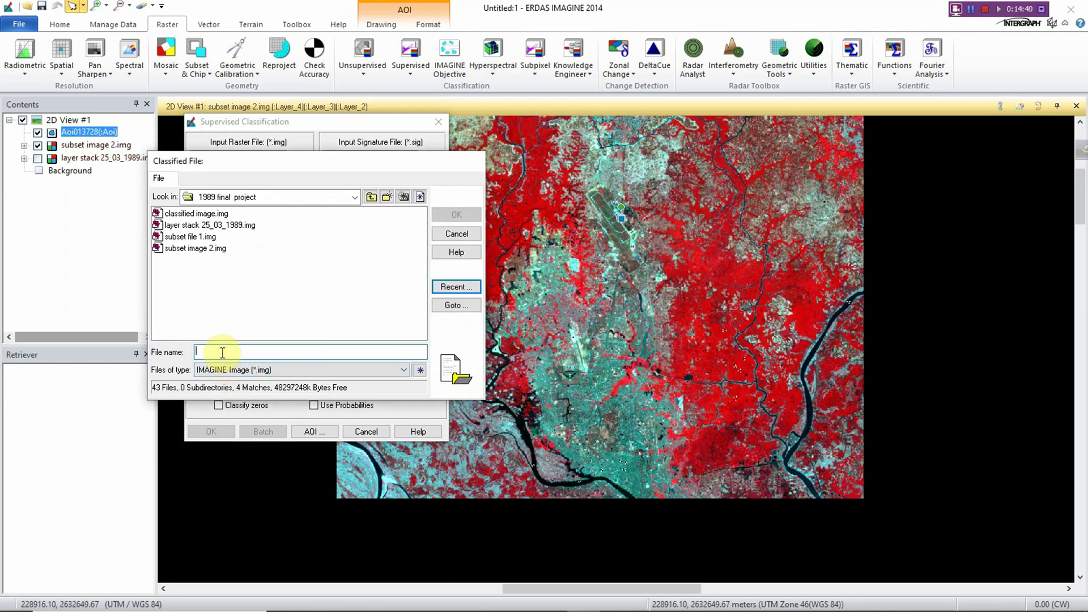
type("Classified Image New")
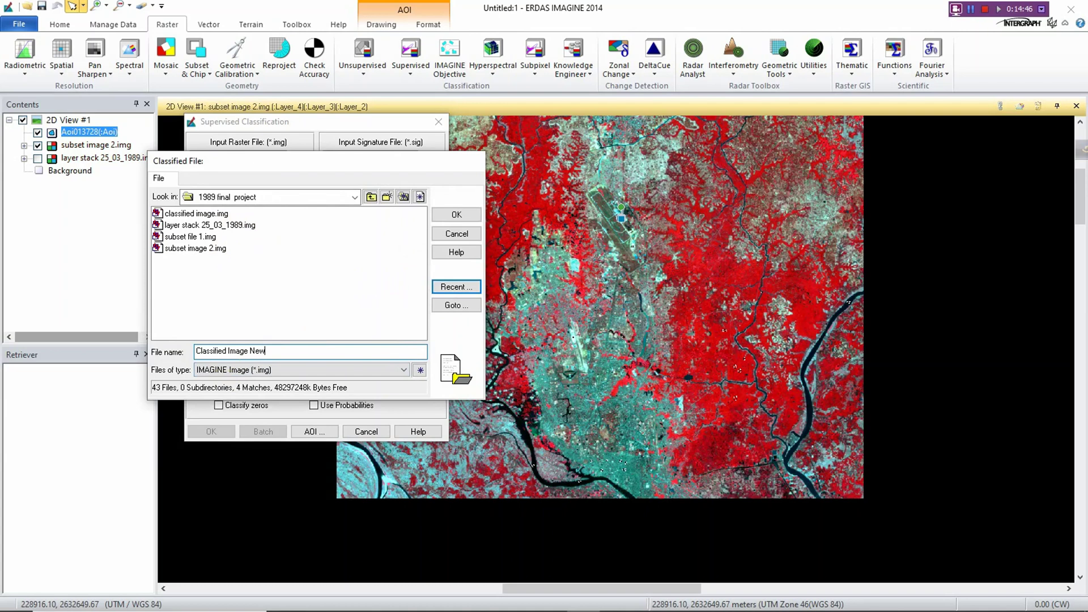
left_click(458, 216)
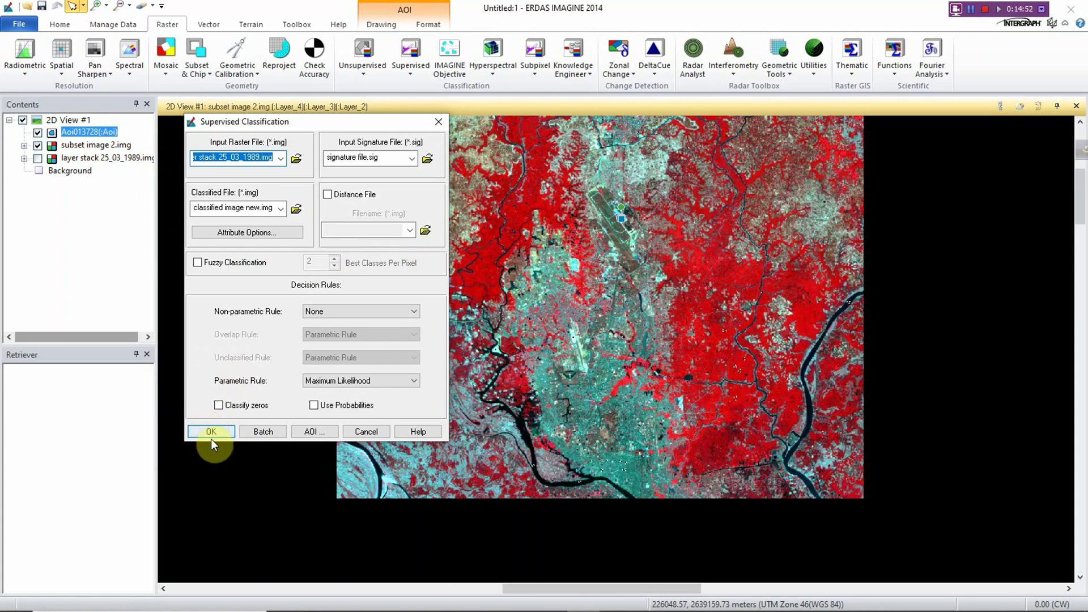
Run the supervised classification of the layer stack despite the signature image mismatch and close the process list when it is done
left_click(210, 432)
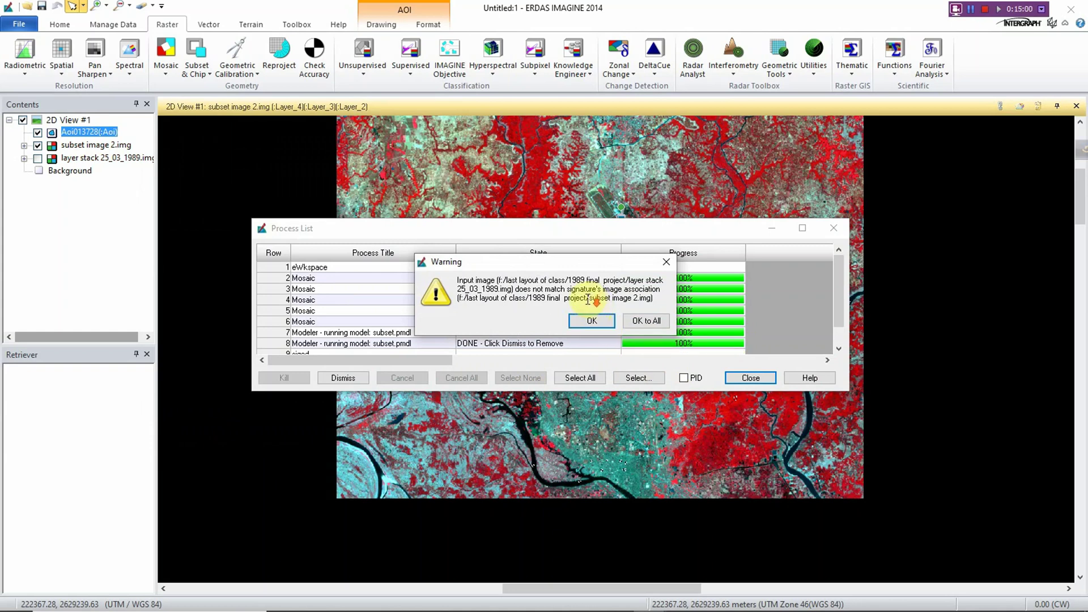
left_click(576, 318)
left_click(598, 322)
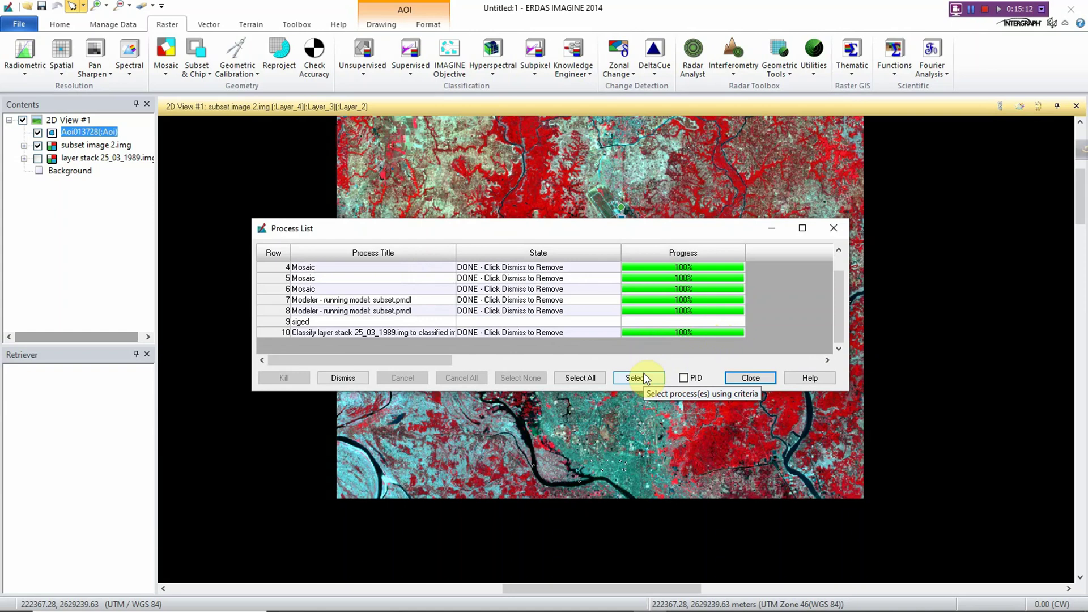
left_click(749, 378)
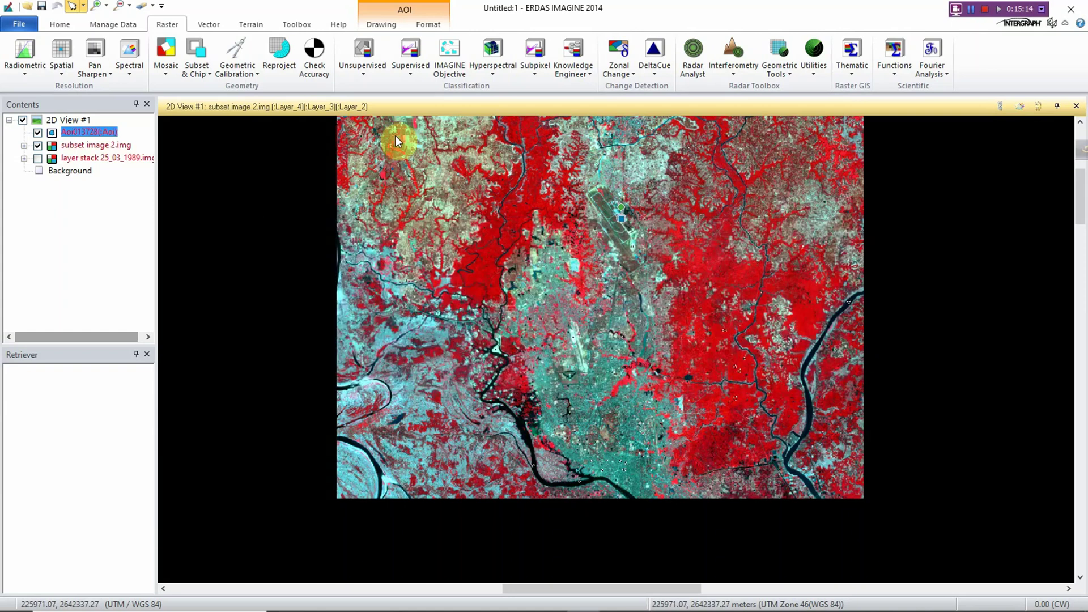
Add classified image new.img to the 2D view and hide subset image 2.img
left_click(13, 25)
left_click(145, 65)
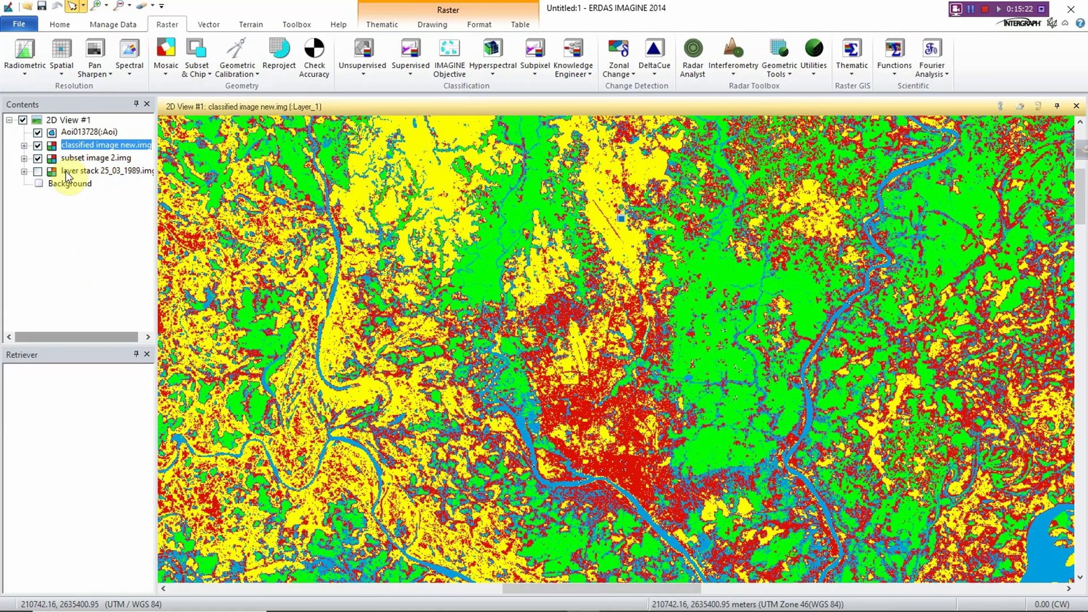
left_click(35, 161)
left_click(36, 161)
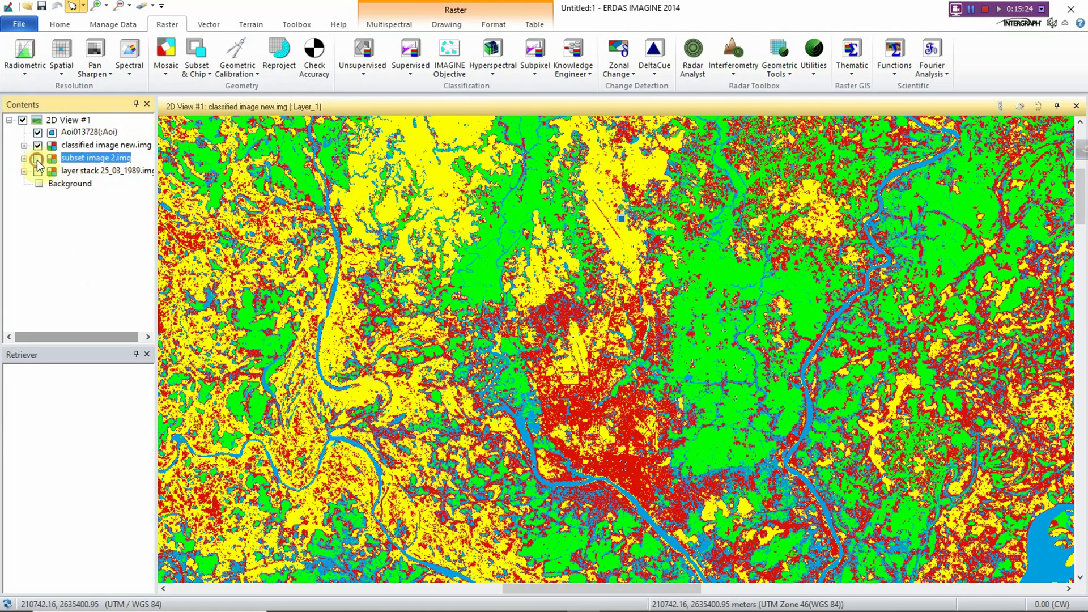
left_click(38, 172)
Examine the classified layer stack across its full extent and around the rivers for the distribution of the four classes
scroll(530, 338, "down", 3)
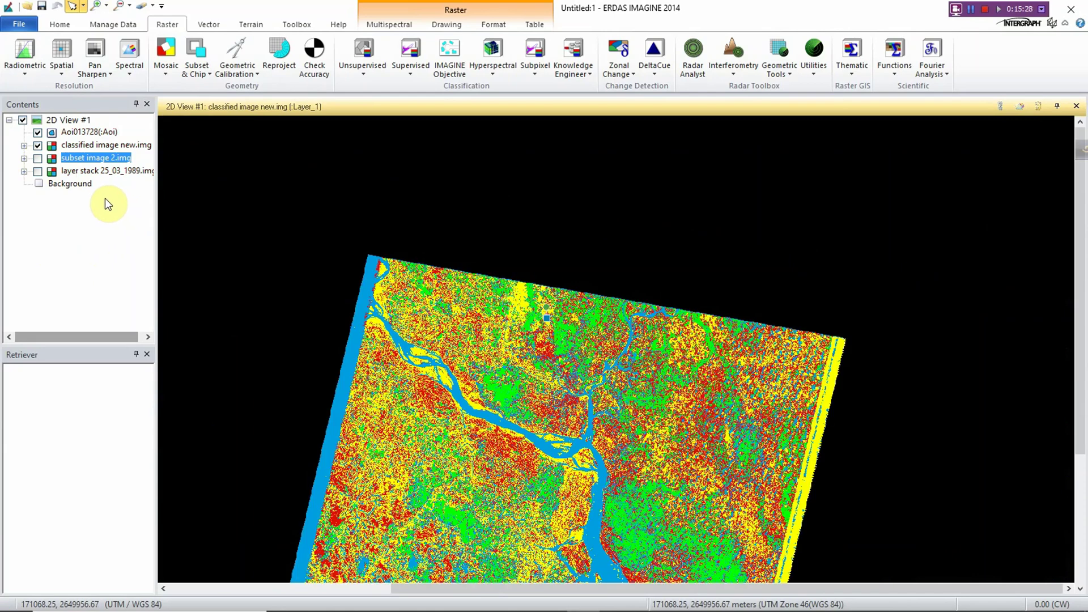
left_click(533, 358)
scroll(531, 356, "up", 2)
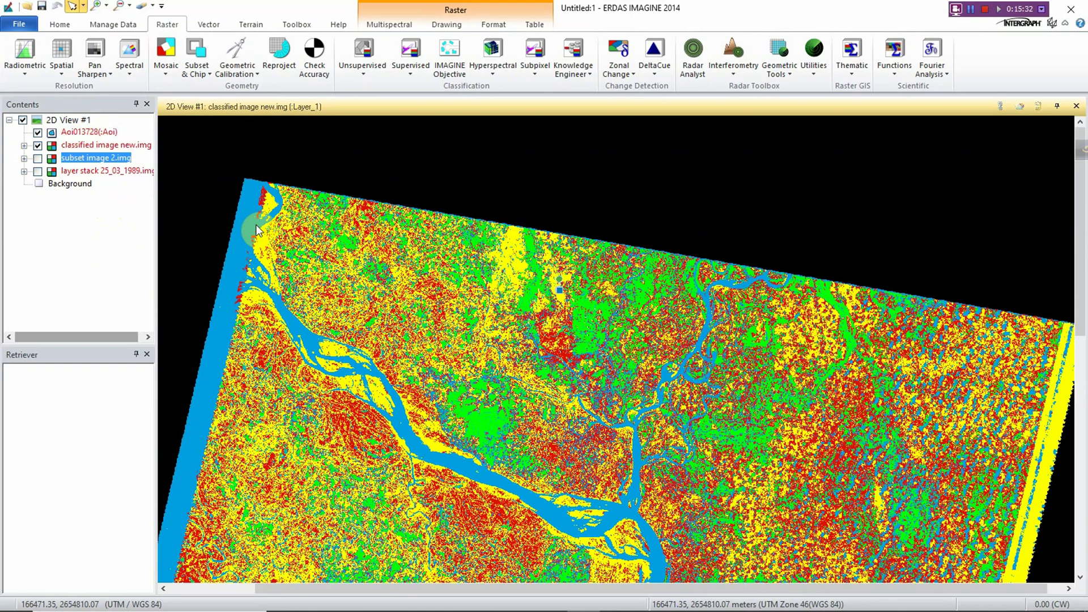
scroll(258, 228, "up", 2)
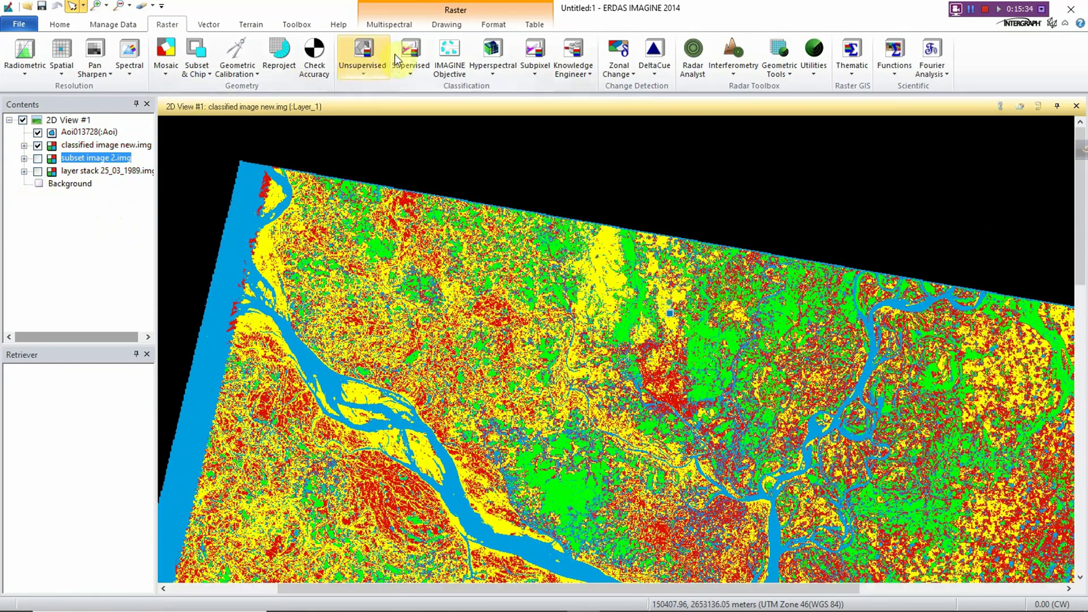
right_click(75, 160)
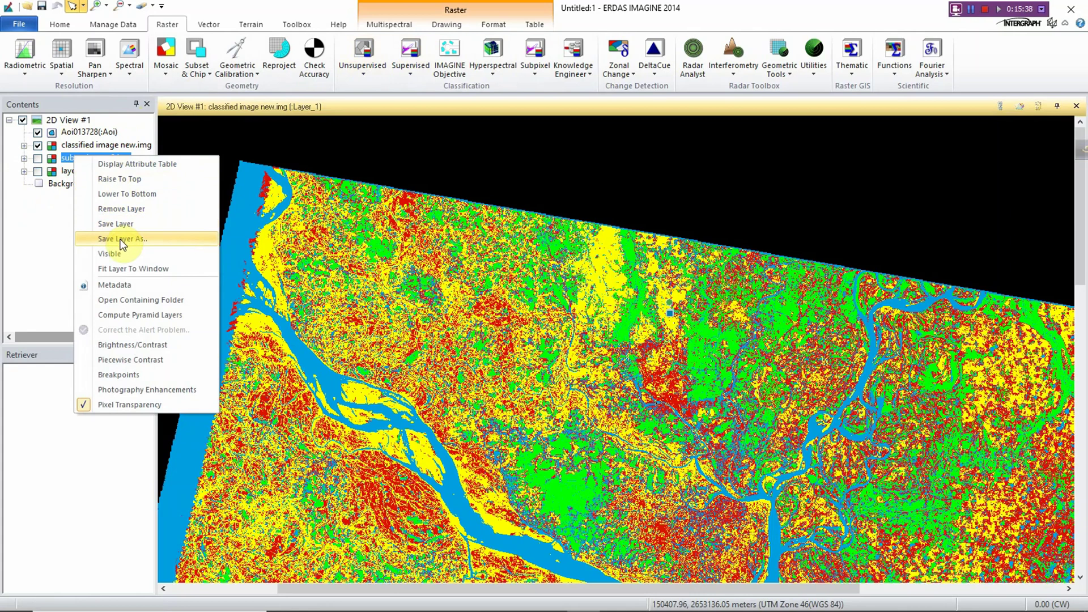
left_click(539, 287)
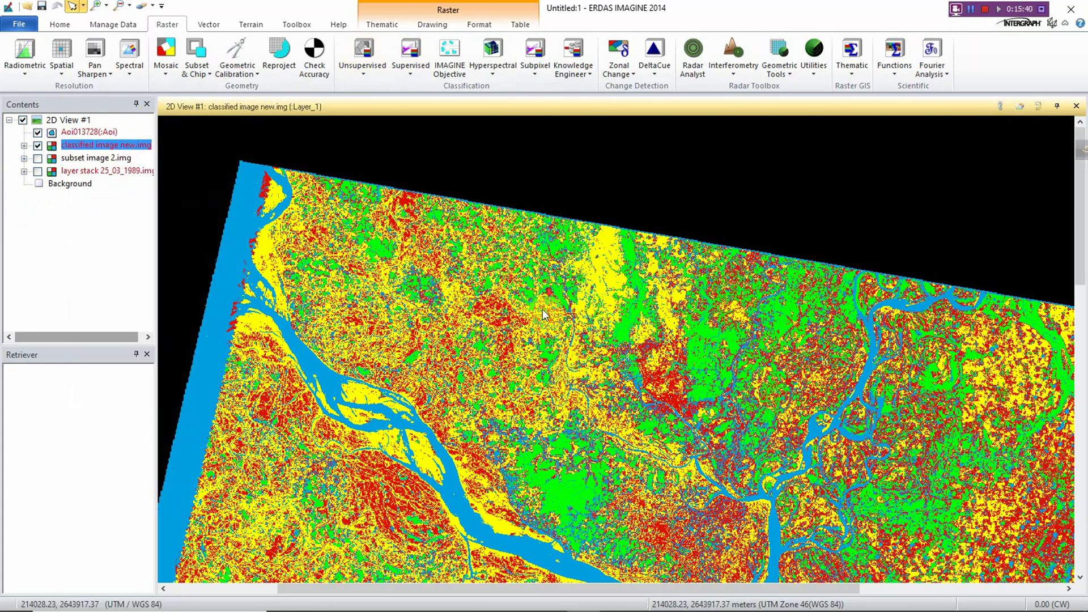
scroll(615, 339, "down", 5)
scroll(599, 398, "up", 2)
scroll(610, 440, "up", 3)
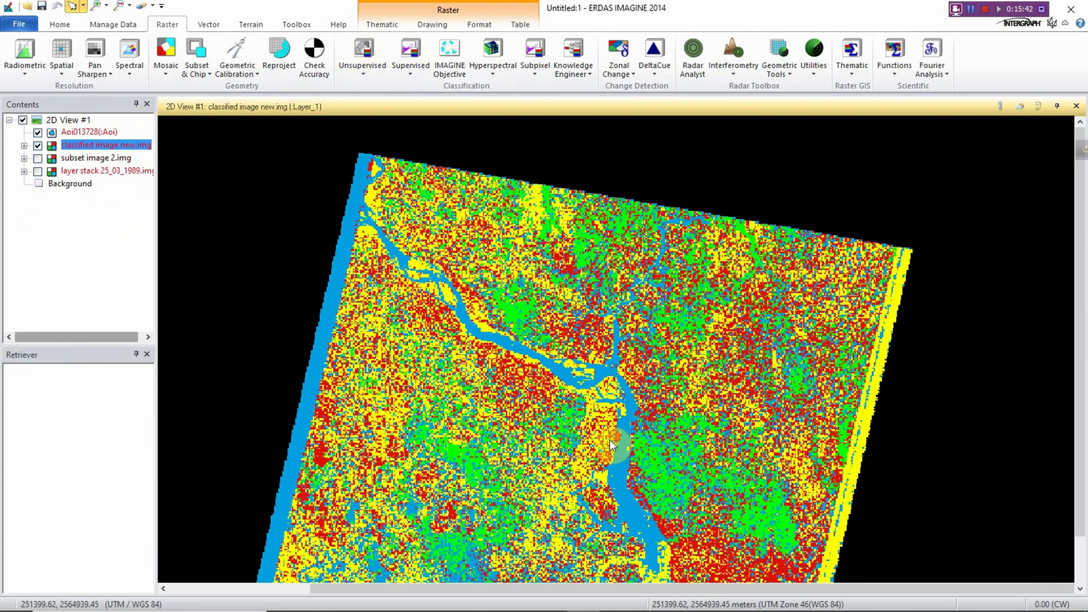
scroll(605, 350, "down", 4)
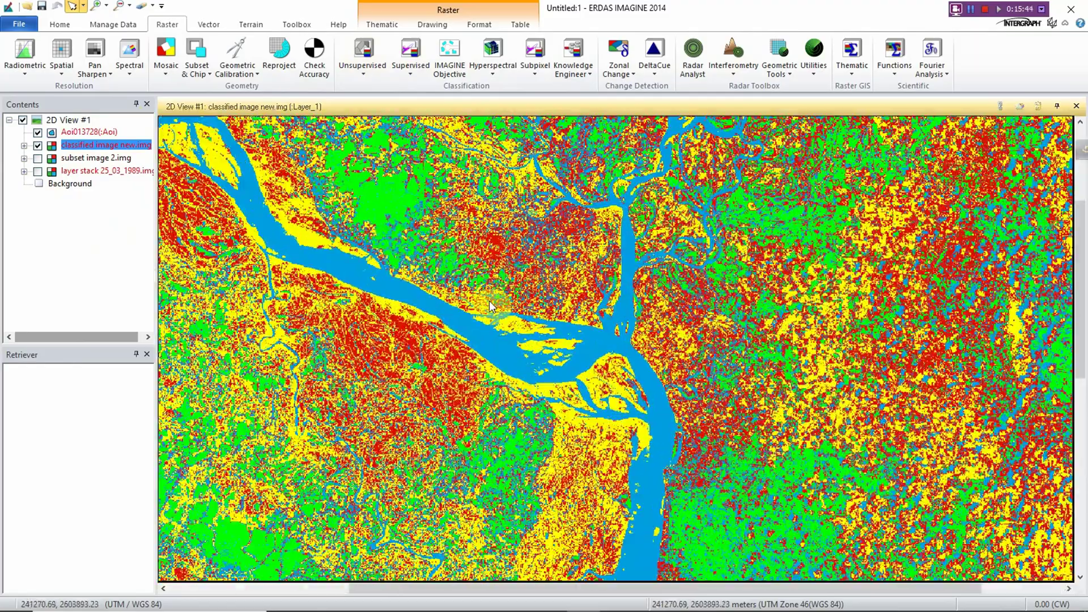
scroll(437, 429, "up", 3)
scroll(436, 429, "down", 1)
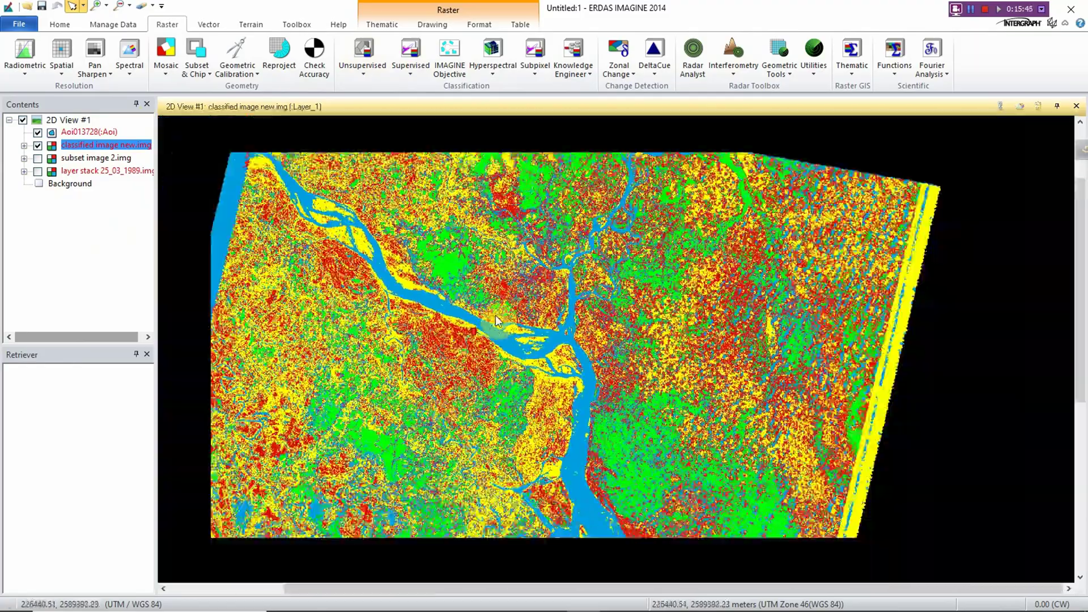
scroll(506, 271, "down", 1)
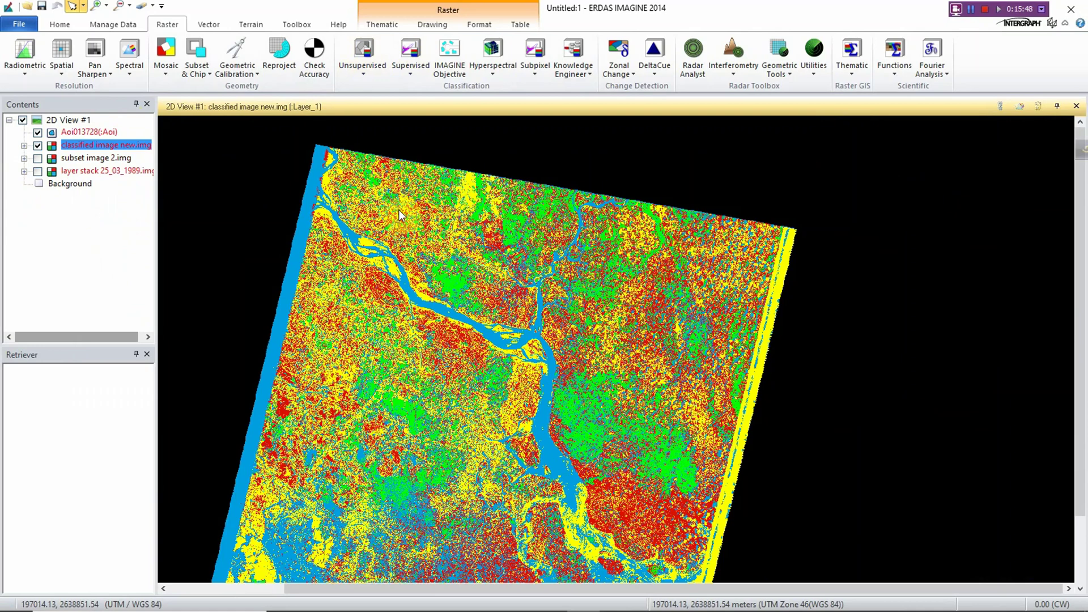
scroll(399, 210, "up", 1)
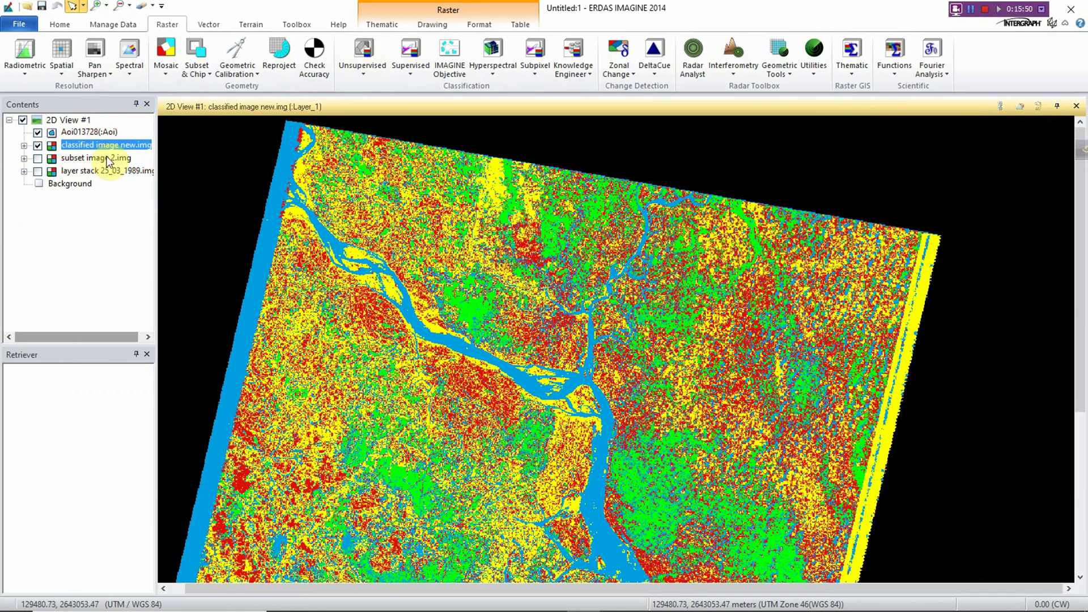
Start a new supervised classification with subset image 2.img from the 1989 final project folder as the input raster
left_click(413, 68)
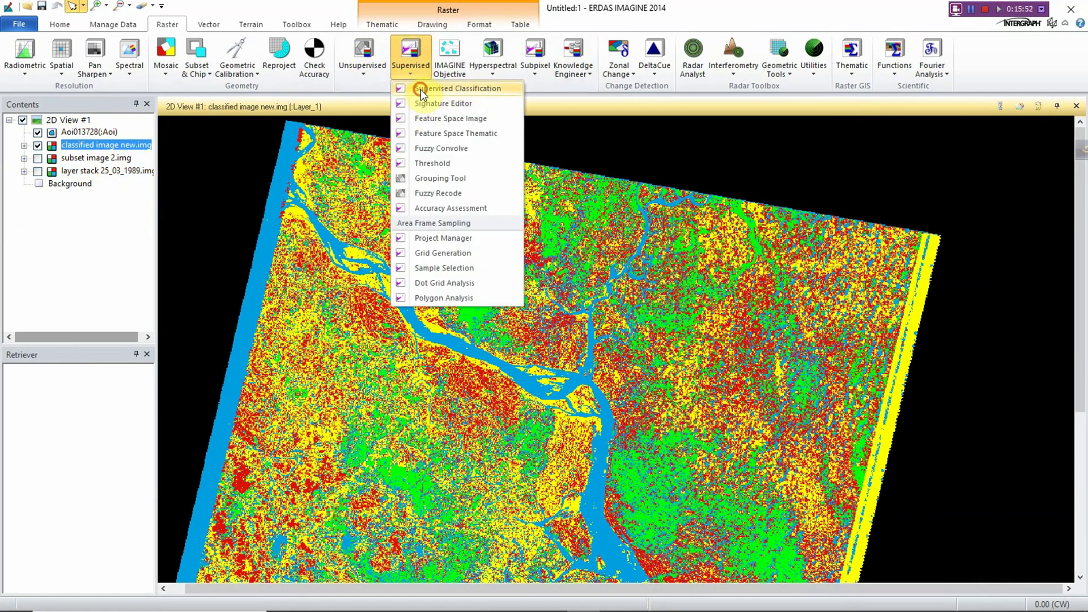
left_click(419, 85)
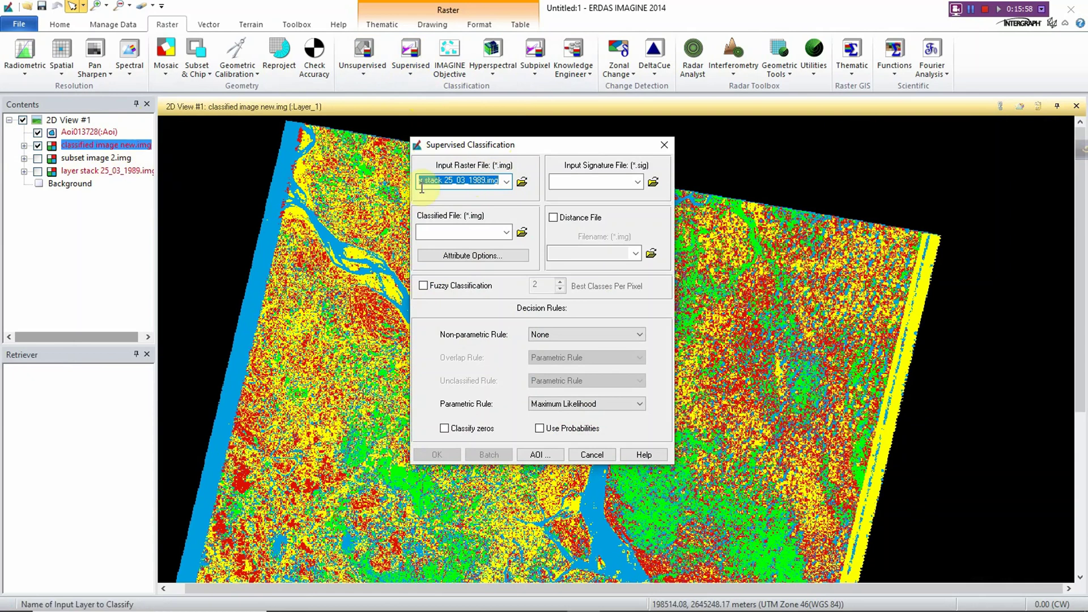
left_click(522, 181)
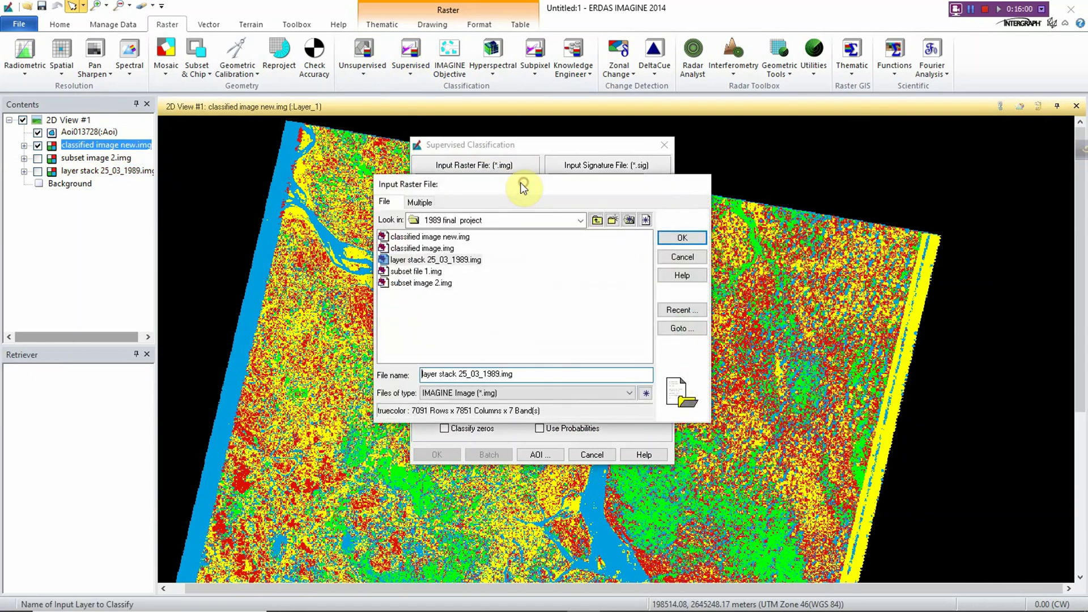
left_click(424, 283)
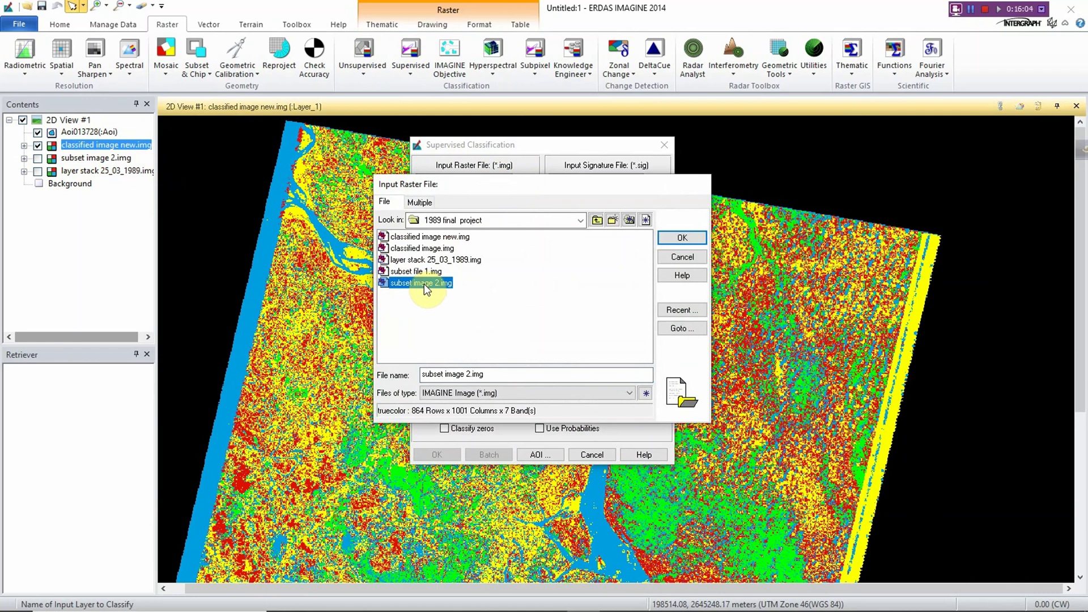
left_click(677, 238)
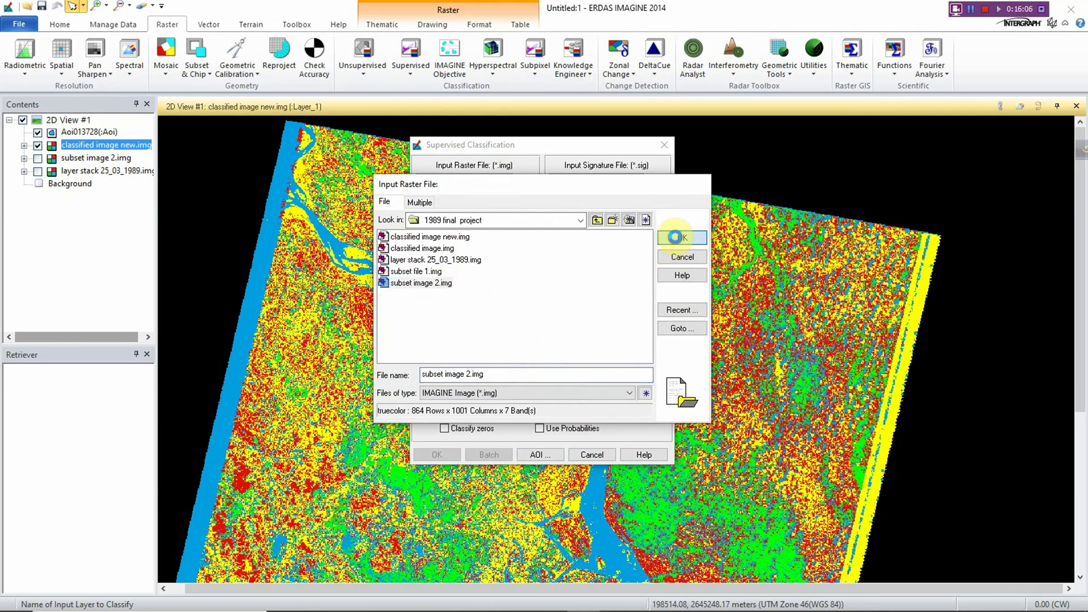
Use signature file.sig from the 1989 final project folder as the input signature file for the subset classification
left_click(654, 184)
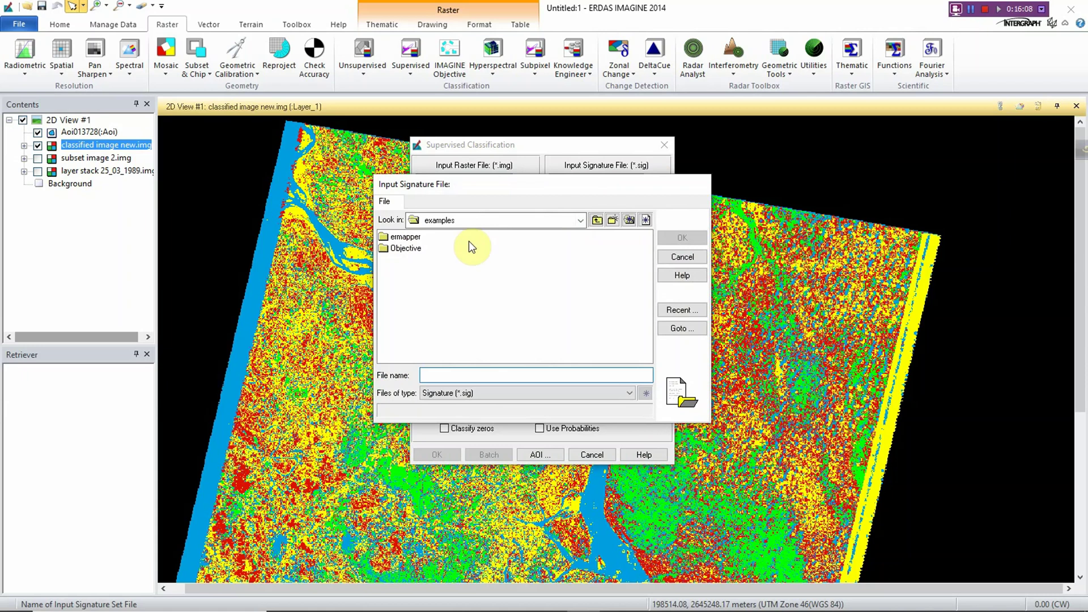
left_click(682, 310)
left_click(446, 368)
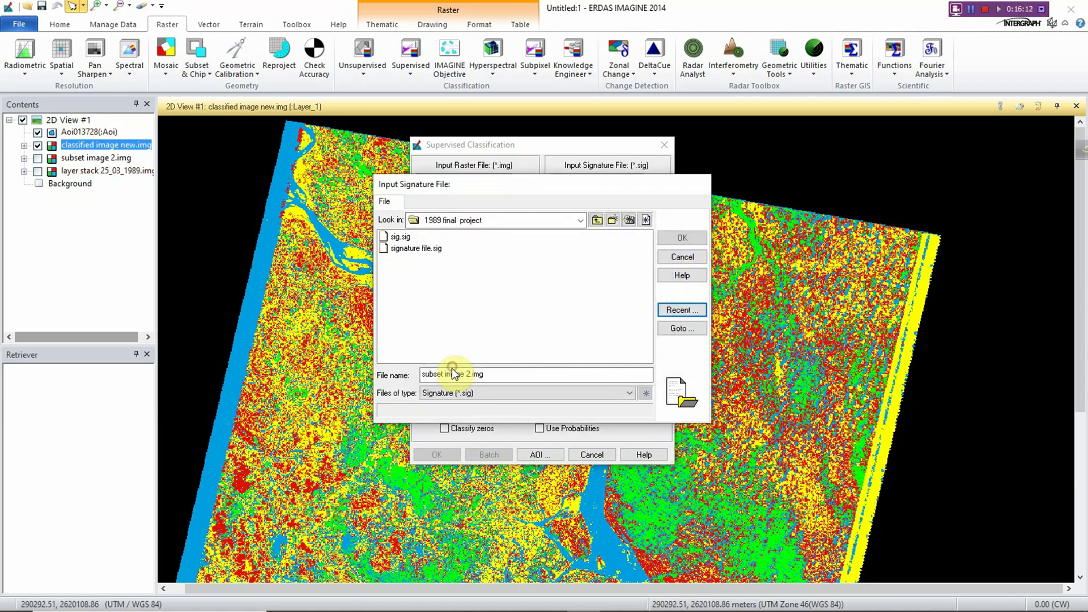
left_click(415, 248)
left_click(682, 237)
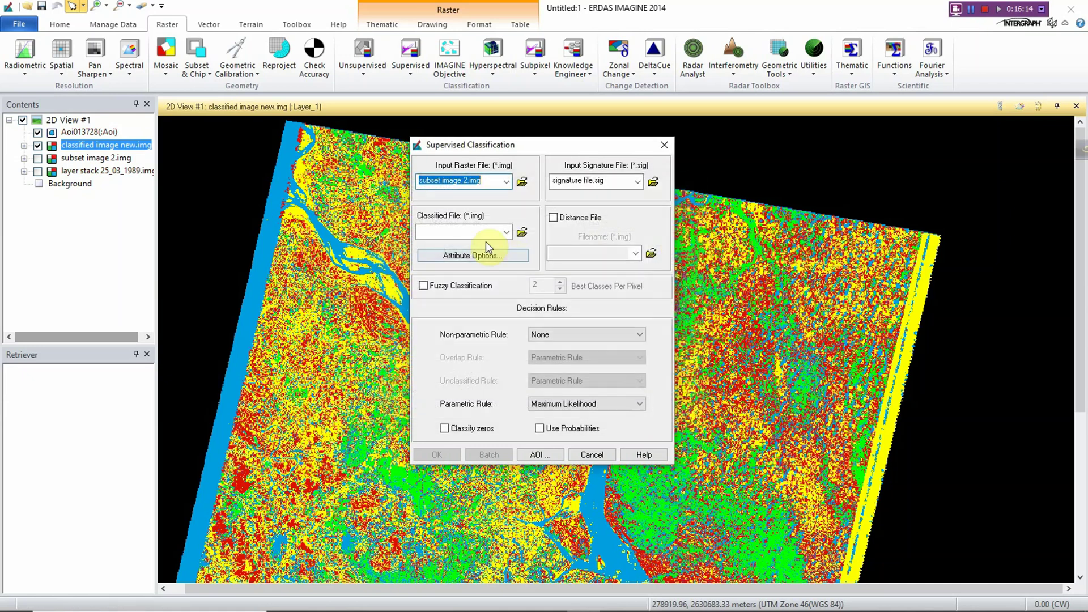
Name the classified output of the subset Subset Image classification and place it in the 1989 final project folder
left_click(520, 230)
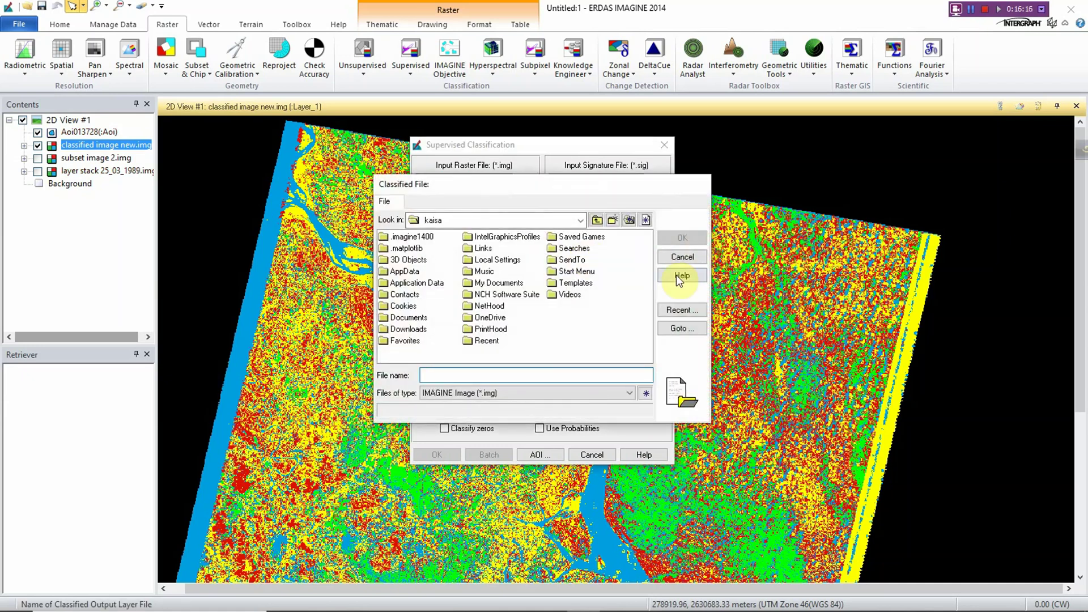
left_click(669, 311)
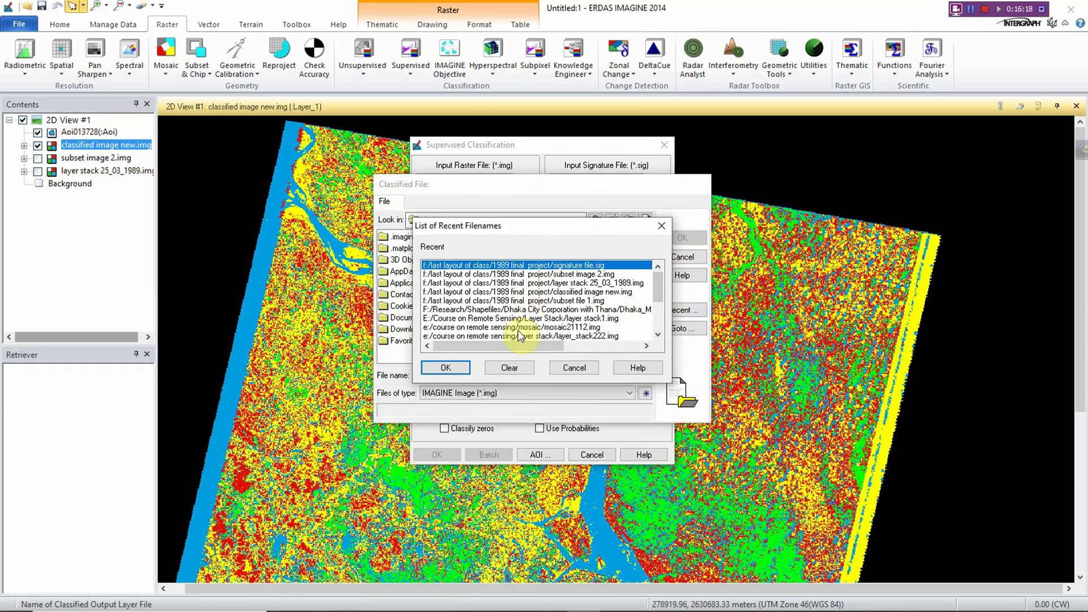
left_click(436, 367)
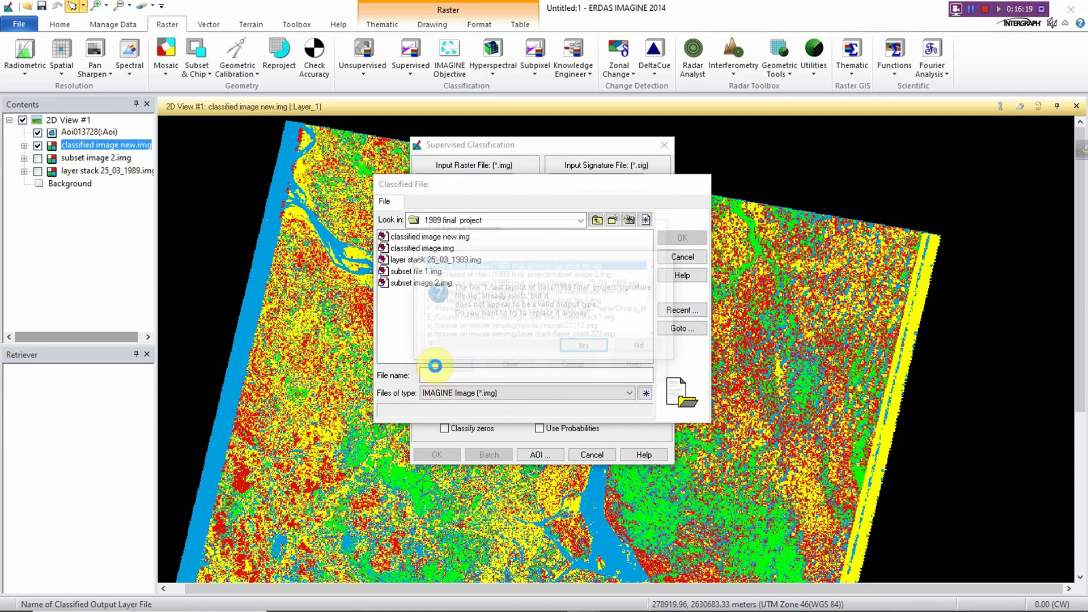
left_click(645, 345)
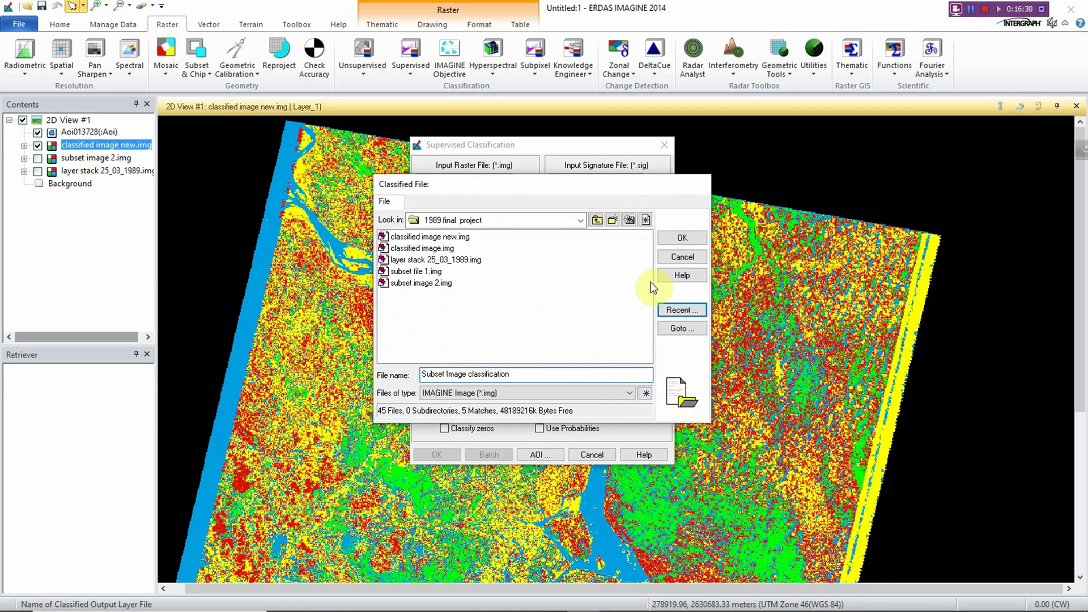
left_click(683, 238)
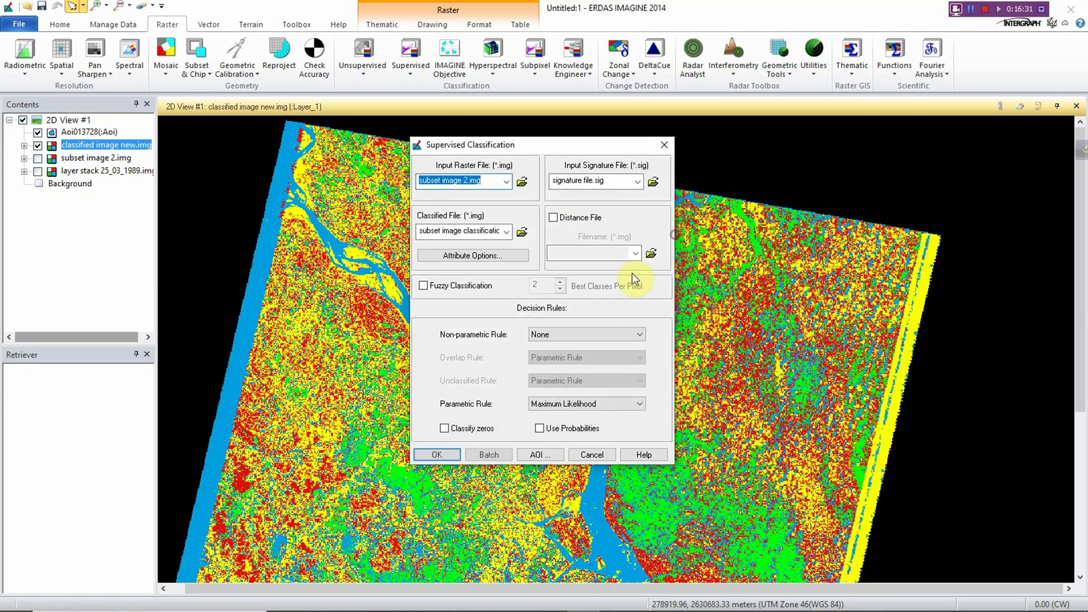
Run the supervised classification of subset image 2 with the maximum likelihood rule and close the process list once it finishes
left_click(433, 454)
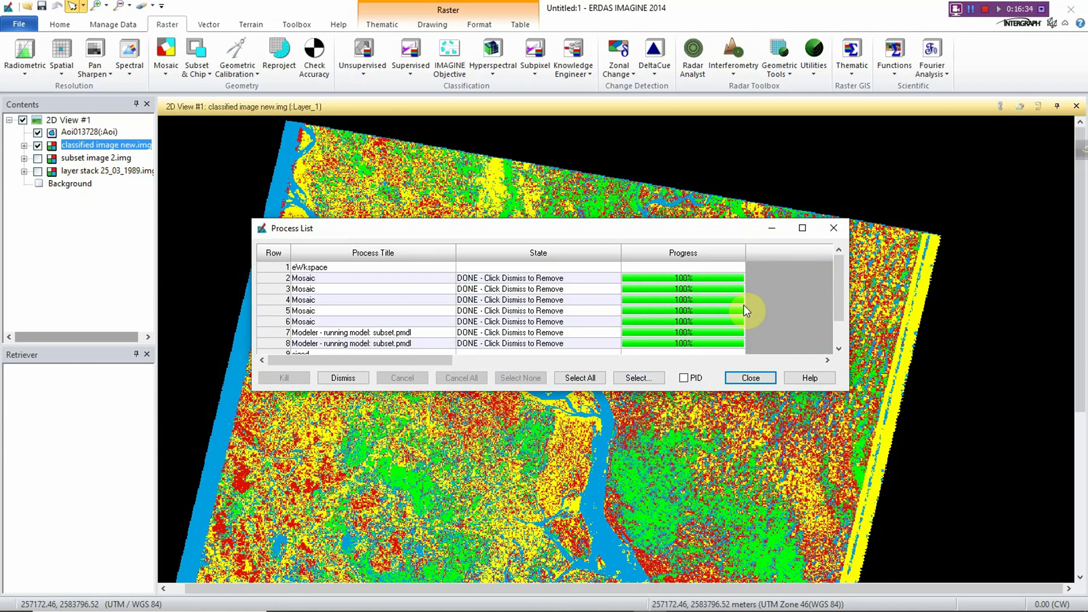
scroll(744, 310, "down", 2)
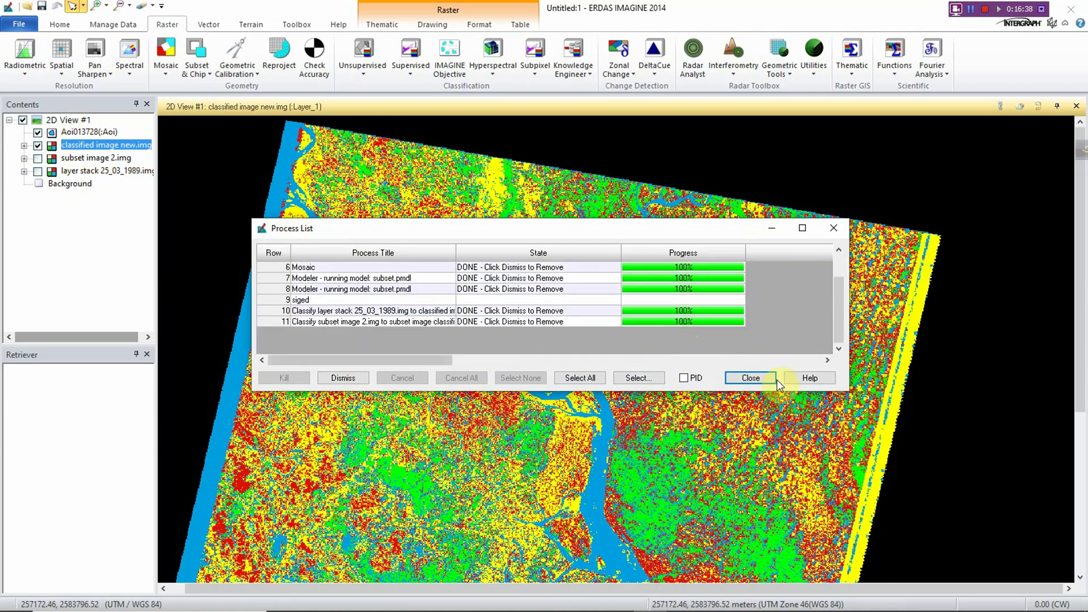
left_click(751, 380)
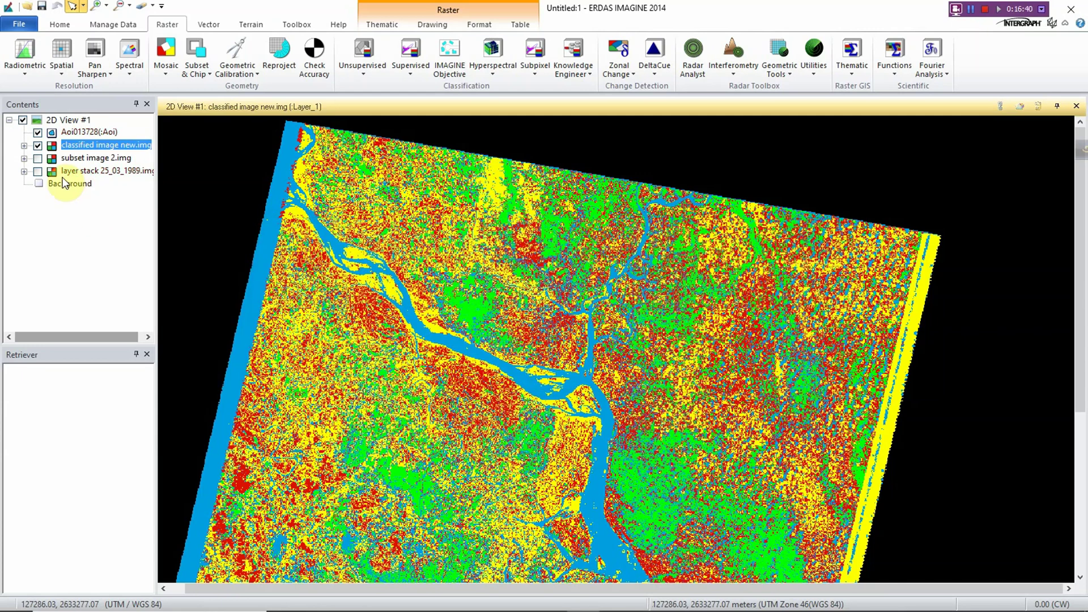
Load subset image classification.img into the 2D view and hide classified image new.img and subset image 2.img
left_click(37, 163)
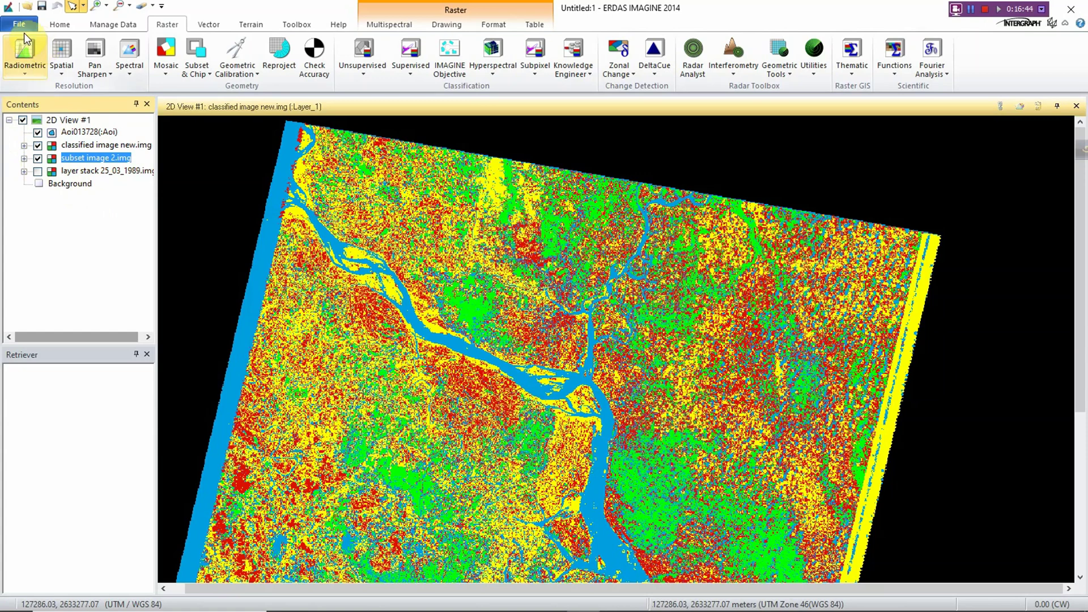
left_click(18, 24)
left_click(134, 69)
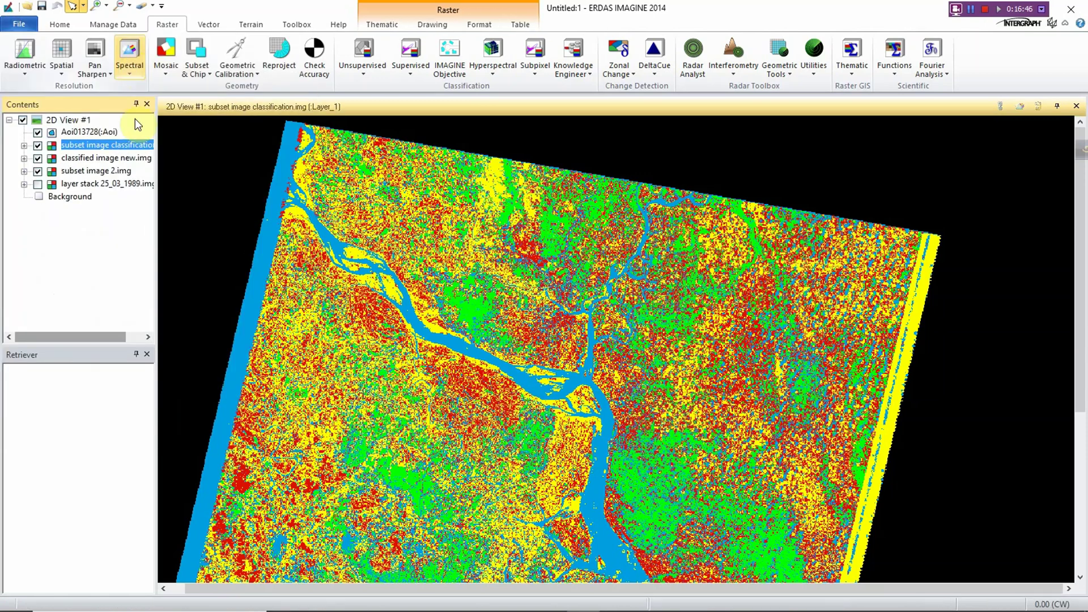
left_click(37, 159)
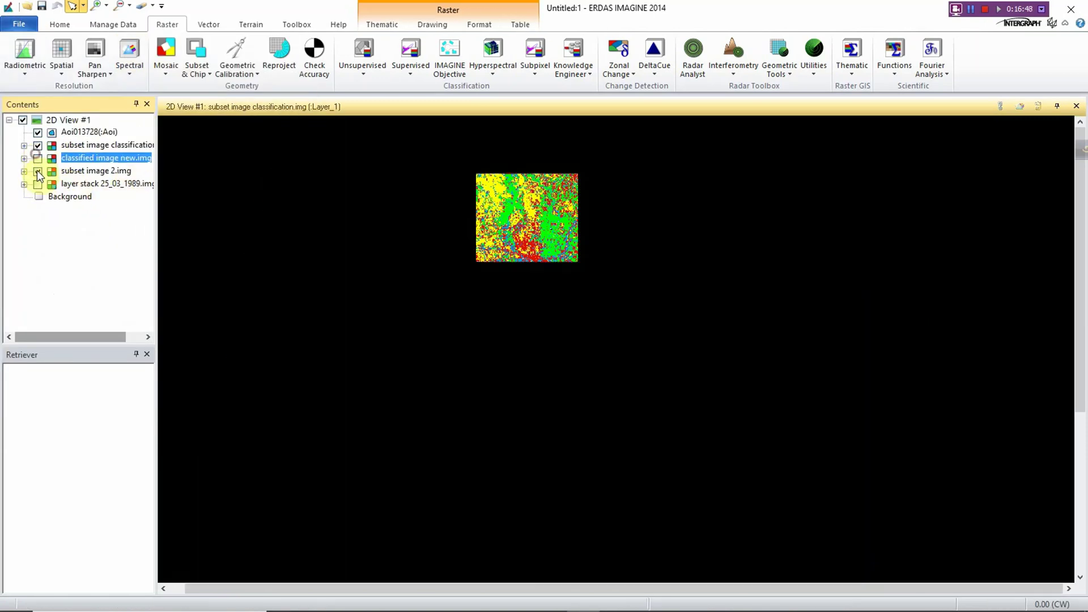
left_click(38, 171)
Examine the classified subset at full extent and close up for the distribution of its land cover classes
scroll(474, 184, "up", 3)
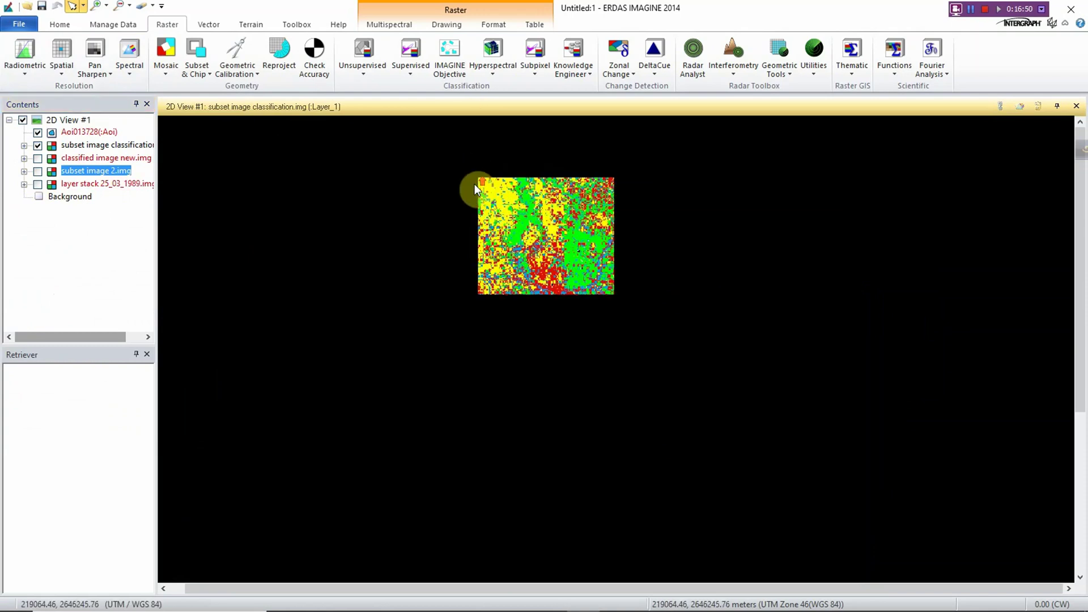
scroll(656, 325, "up", 2)
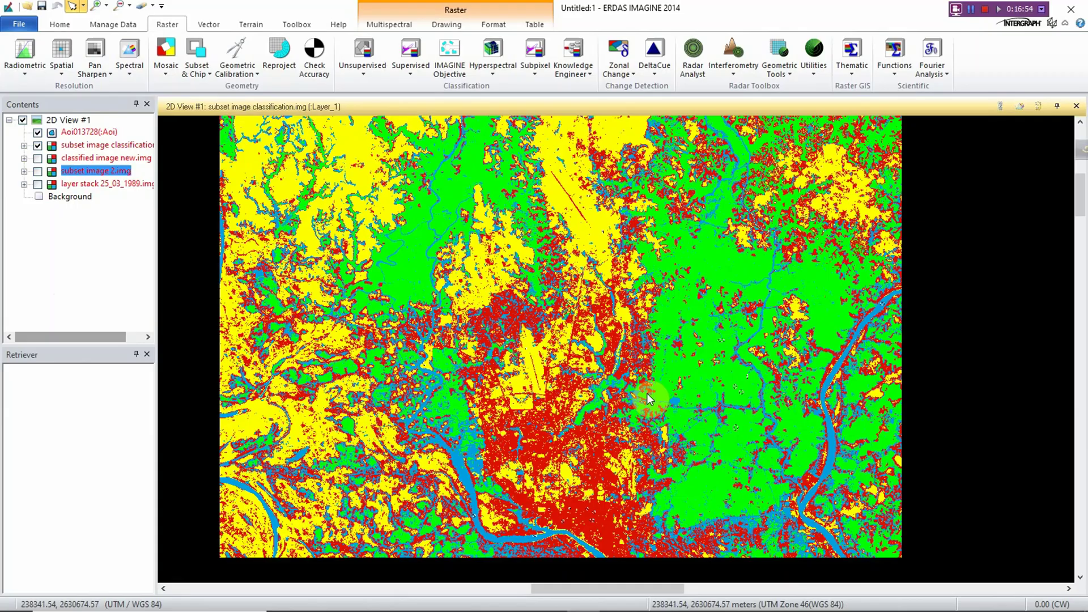
scroll(686, 344, "up", 1)
scroll(685, 344, "down", 2)
scroll(461, 323, "down", 2)
scroll(391, 249, "up", 4)
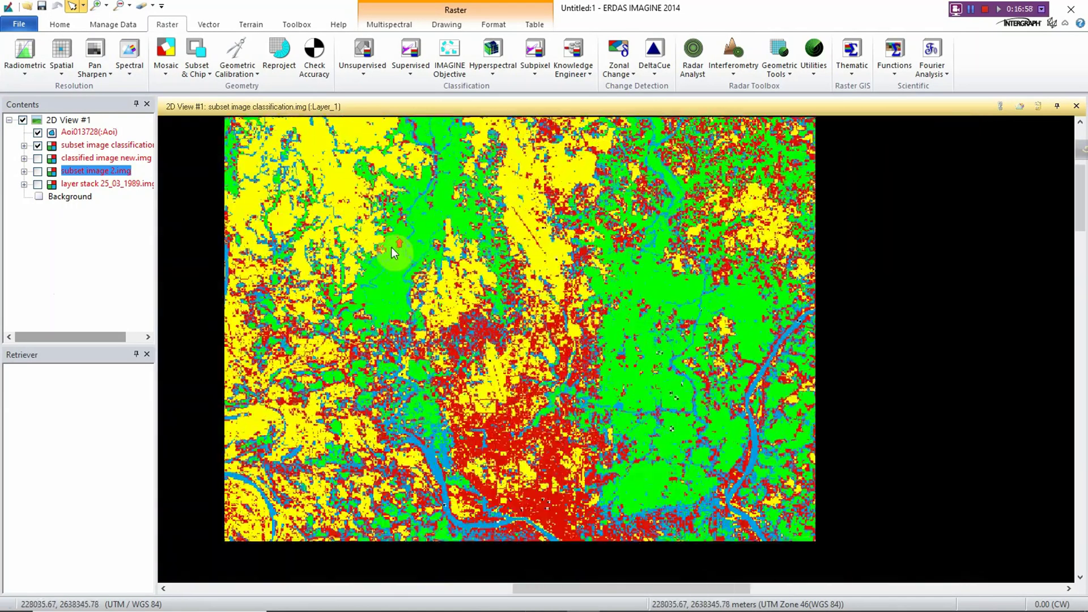
left_click(501, 338)
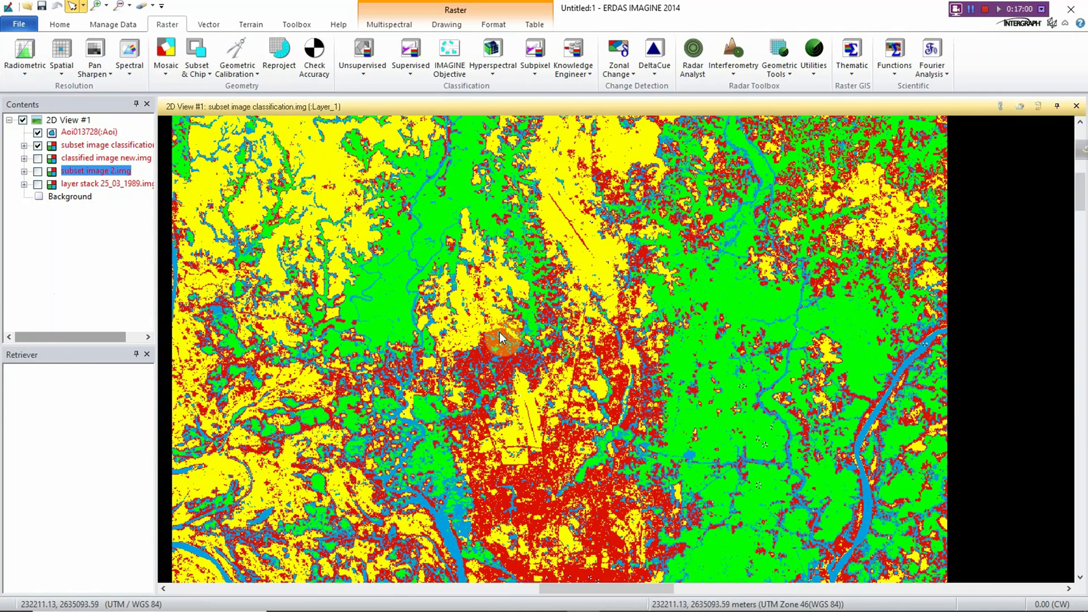
scroll(522, 329, "down", 3)
scroll(716, 353, "up", 5)
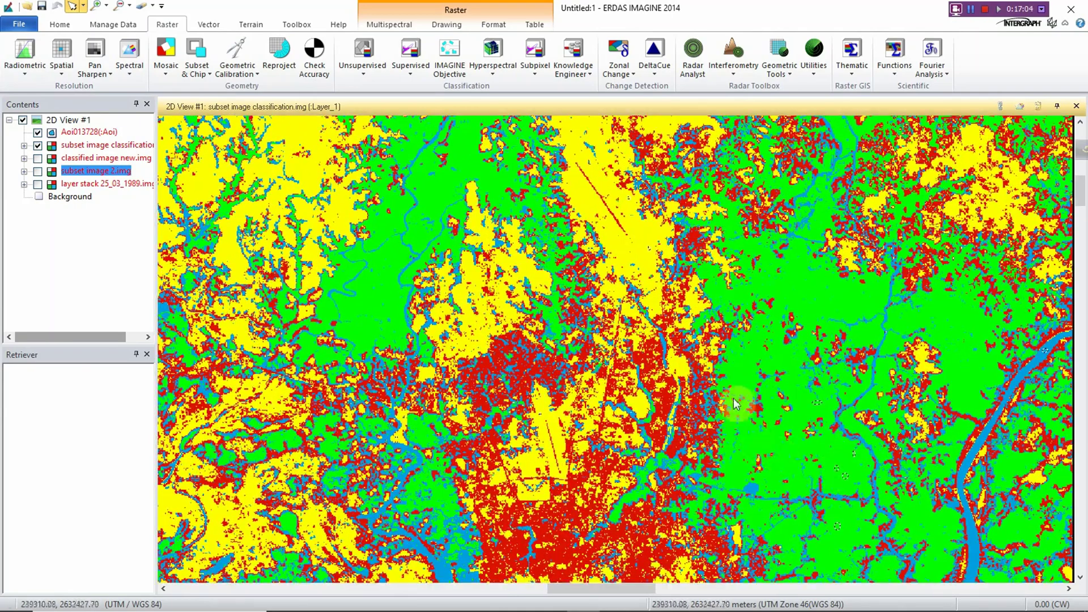
scroll(696, 376, "up", 2)
scroll(569, 357, "down", 4)
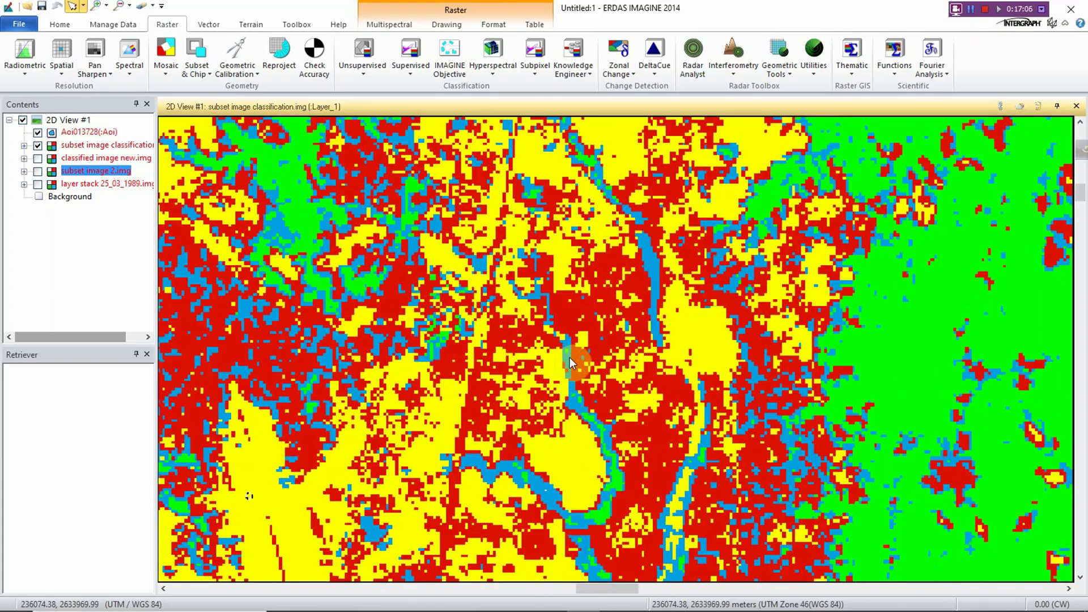
scroll(555, 358, "down", 1)
scroll(510, 363, "up", 3)
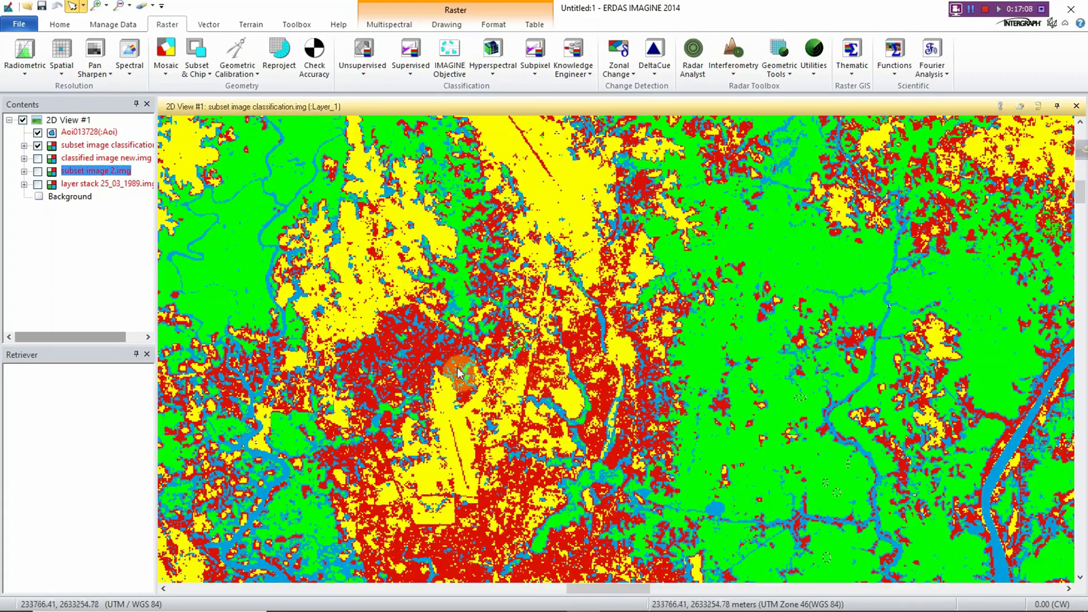
scroll(457, 363, "down", 2)
scroll(442, 379, "up", 2)
scroll(442, 380, "down", 2)
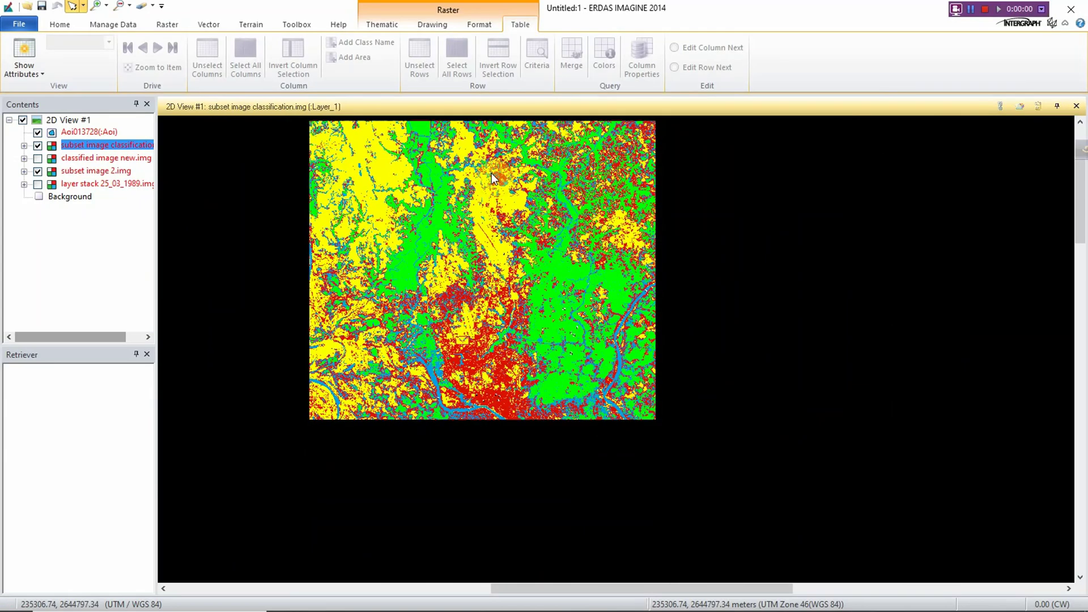
scroll(376, 179, "up", 3)
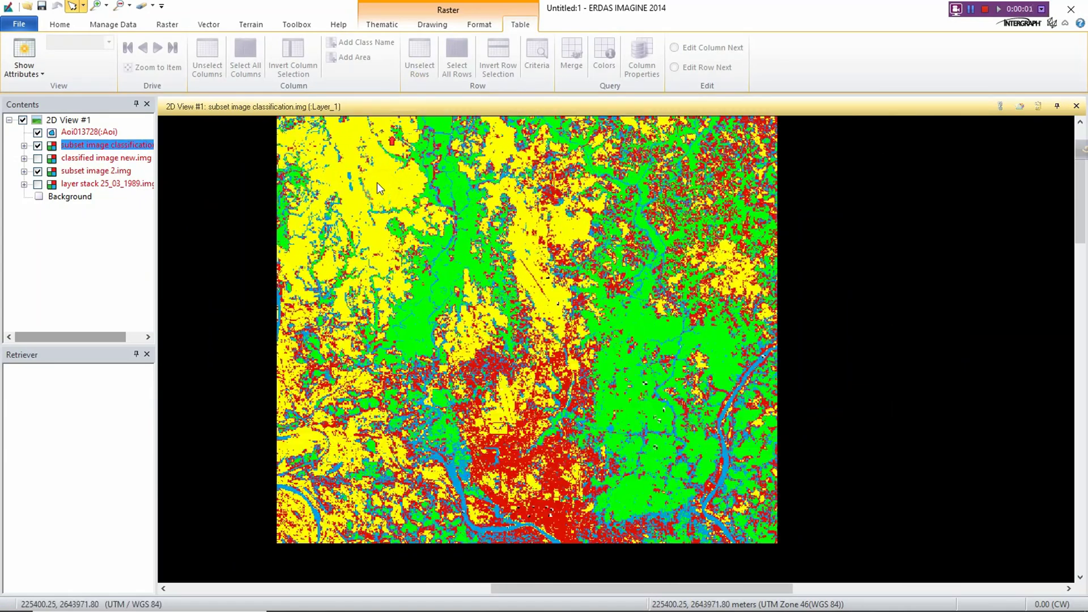
scroll(491, 275, "down", 1)
scroll(429, 310, "up", 1)
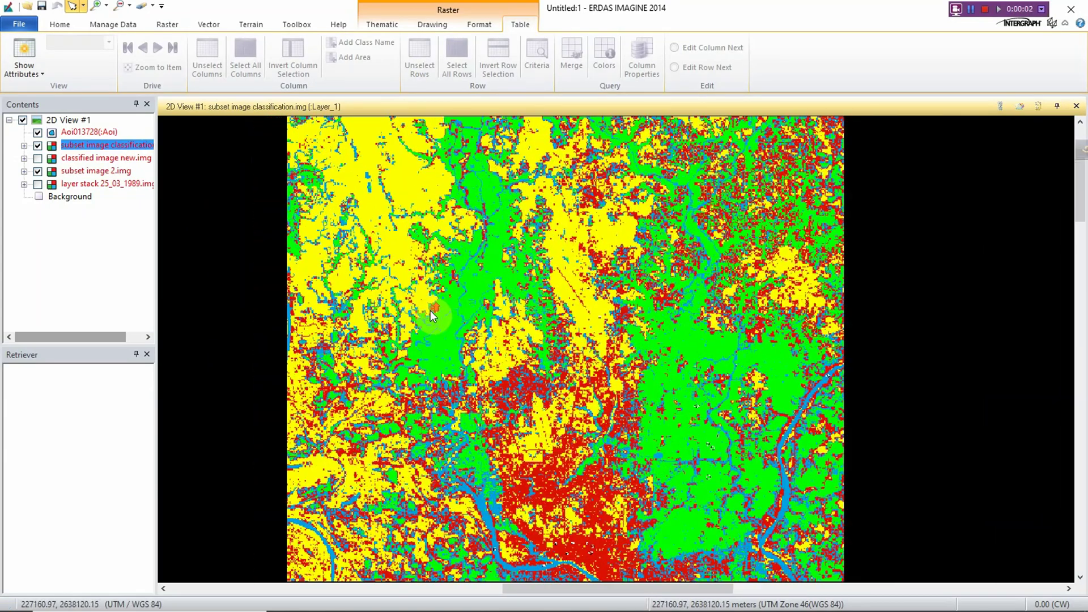
scroll(431, 310, "down", 2)
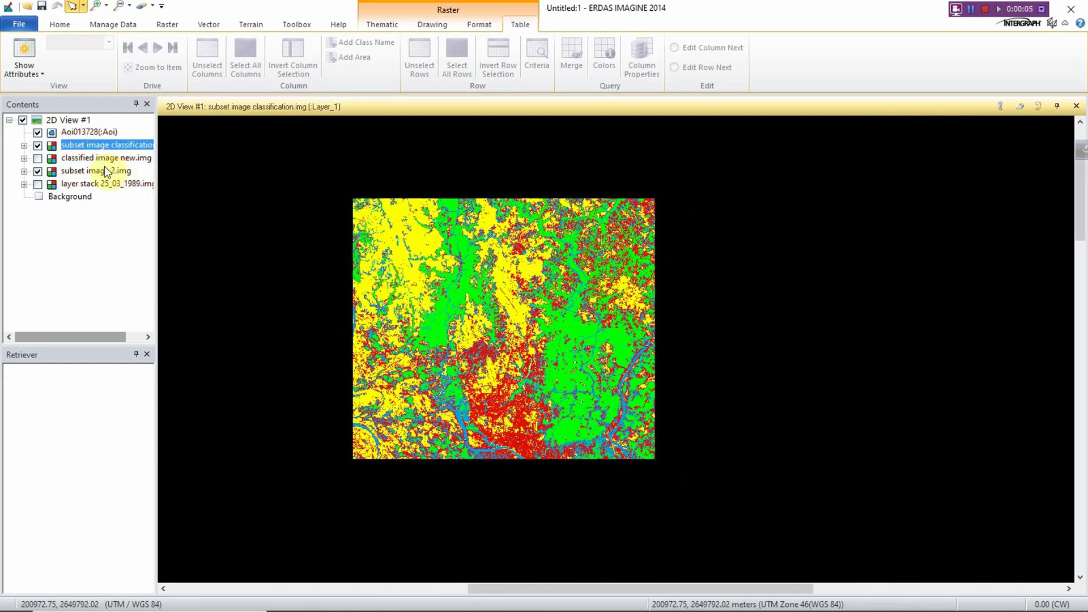
right_click(104, 148)
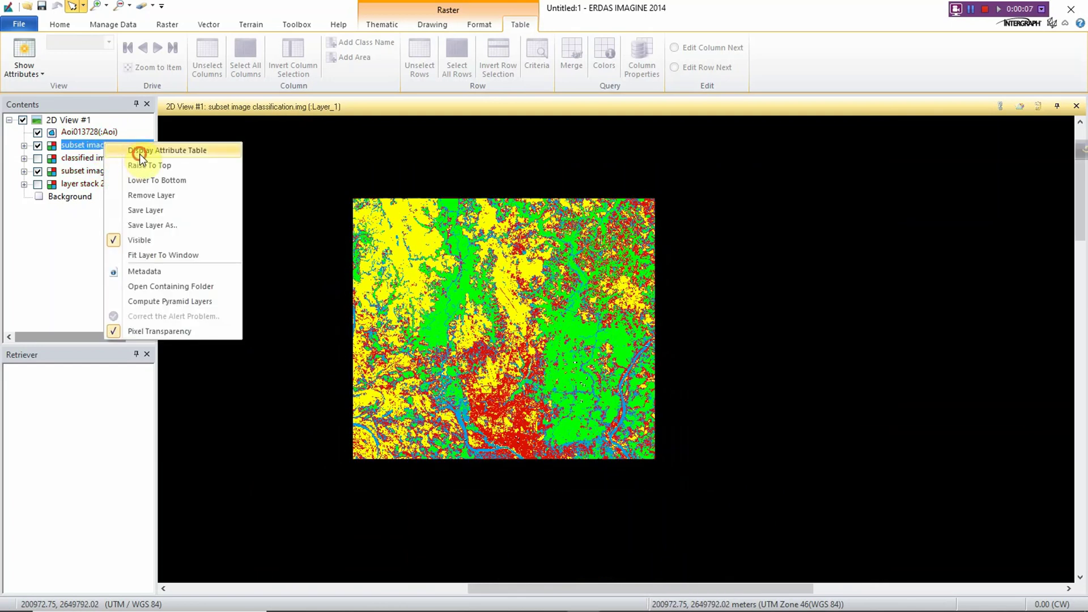
left_click(139, 155)
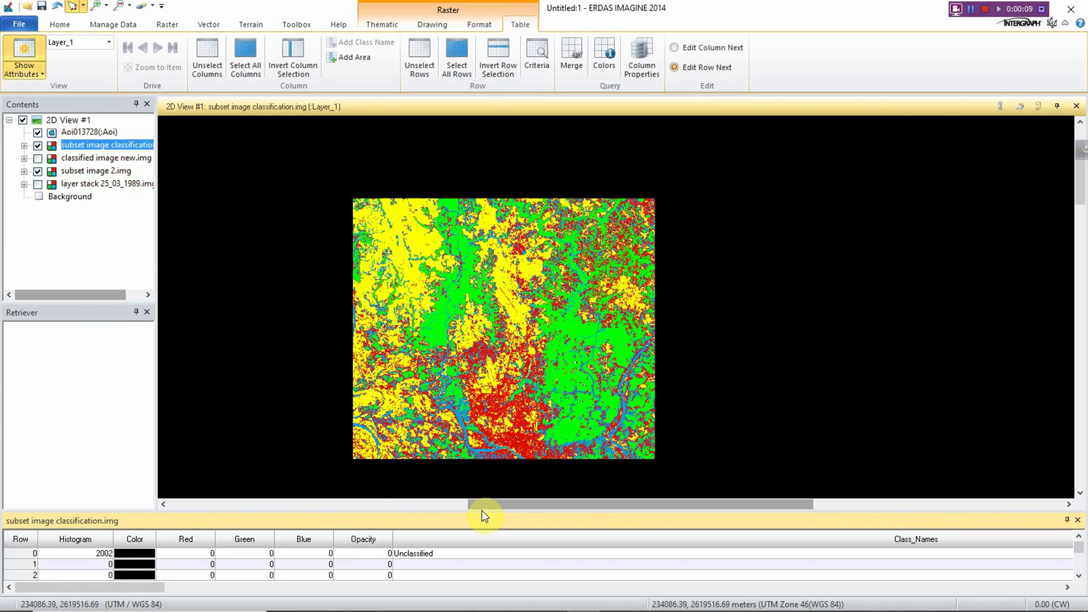
left_click_drag(483, 510, 570, 242)
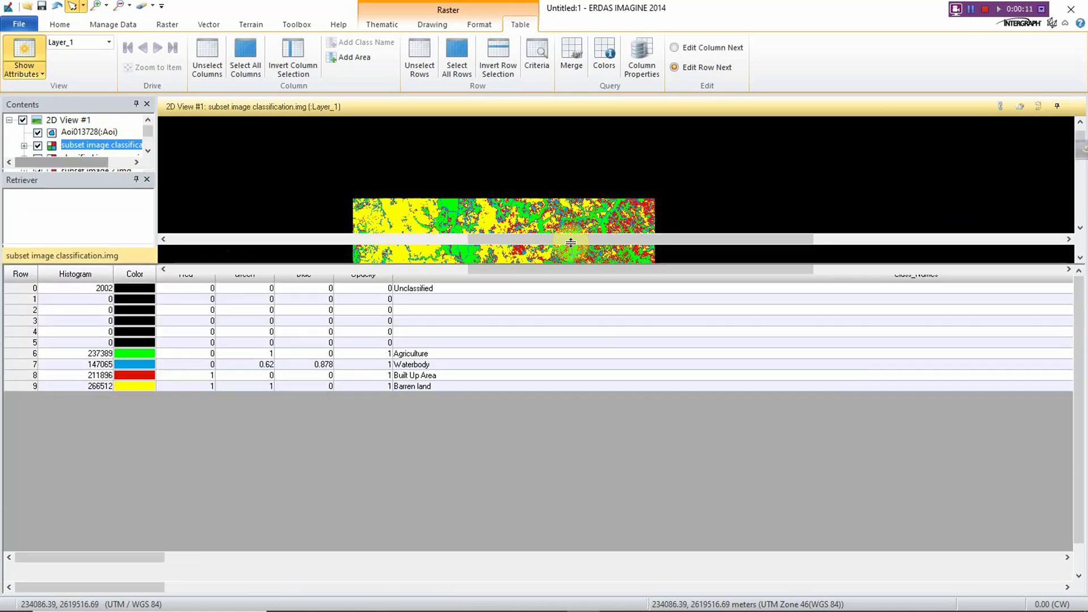
left_click(420, 238)
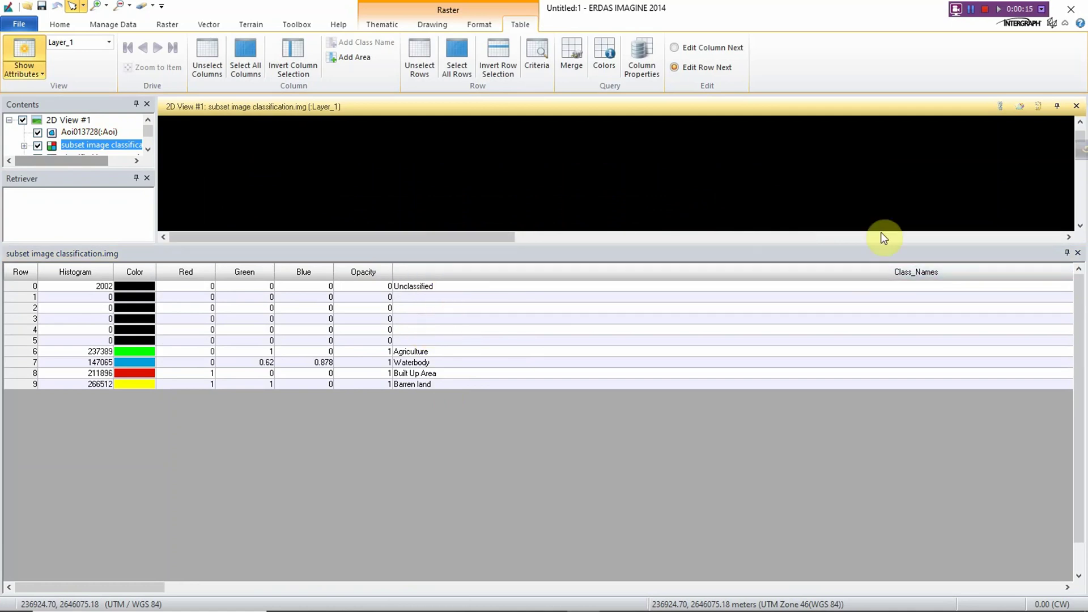
left_click(990, 234)
left_click(997, 237)
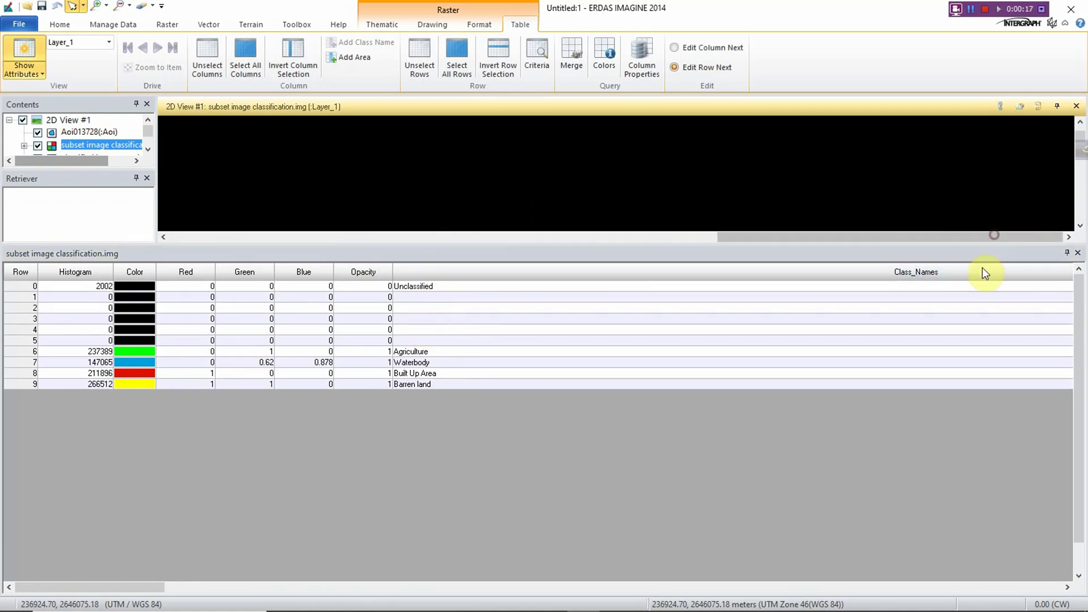
left_click(1078, 253)
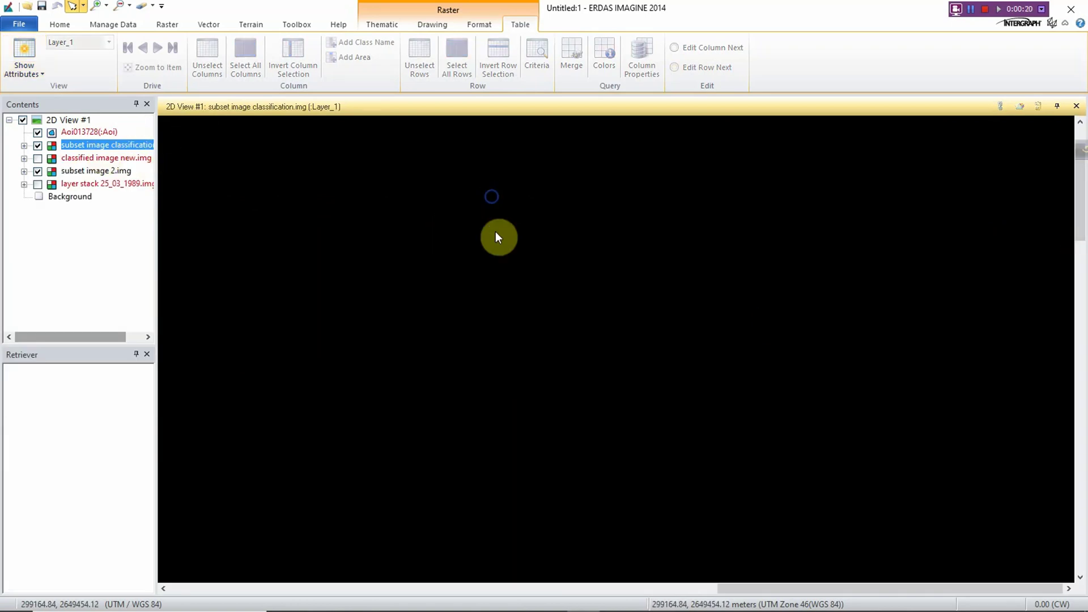
Bring the classified subset back into view and display its attribute table, enlarged enough to show all class rows
right_click(494, 232)
left_click(539, 479)
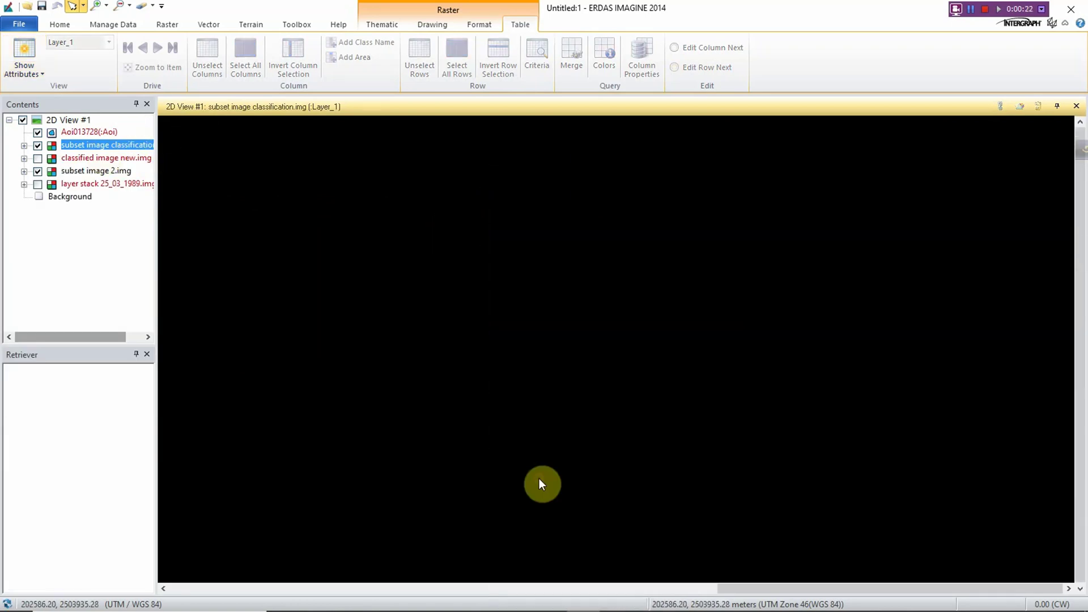
right_click(132, 145)
left_click(205, 151)
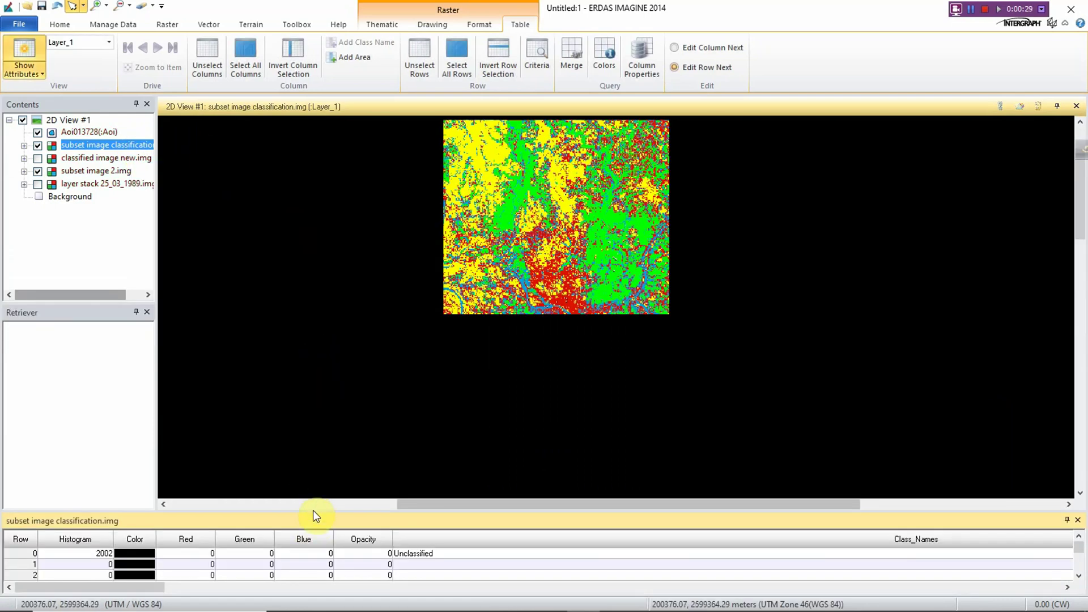
left_click_drag(316, 511, 382, 346)
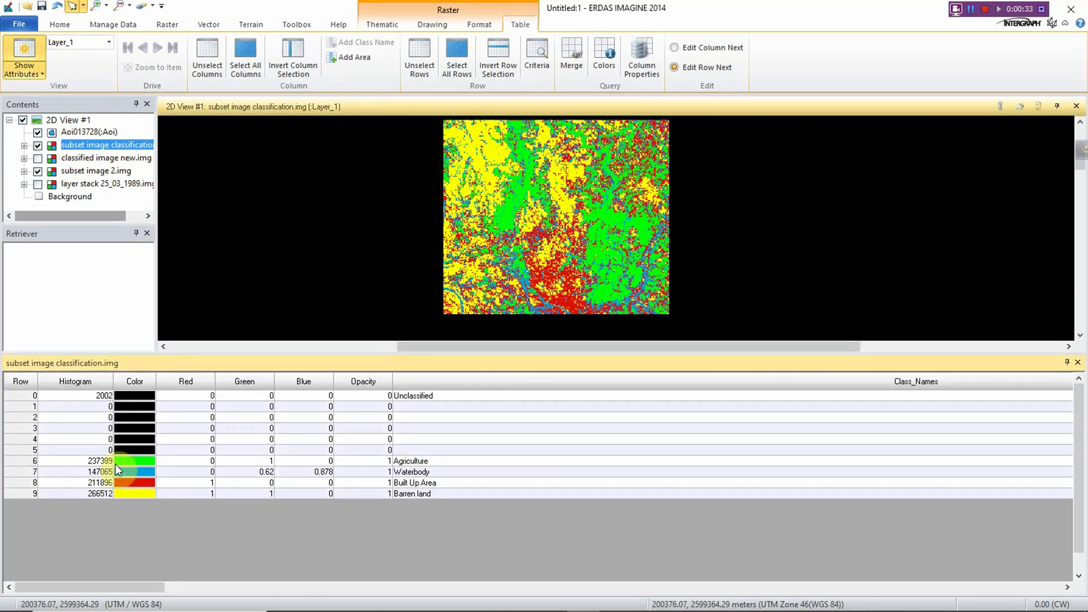
Compare the class colors and names in the attribute table with the matching areas of the classified subset
scroll(595, 271, "down", 1)
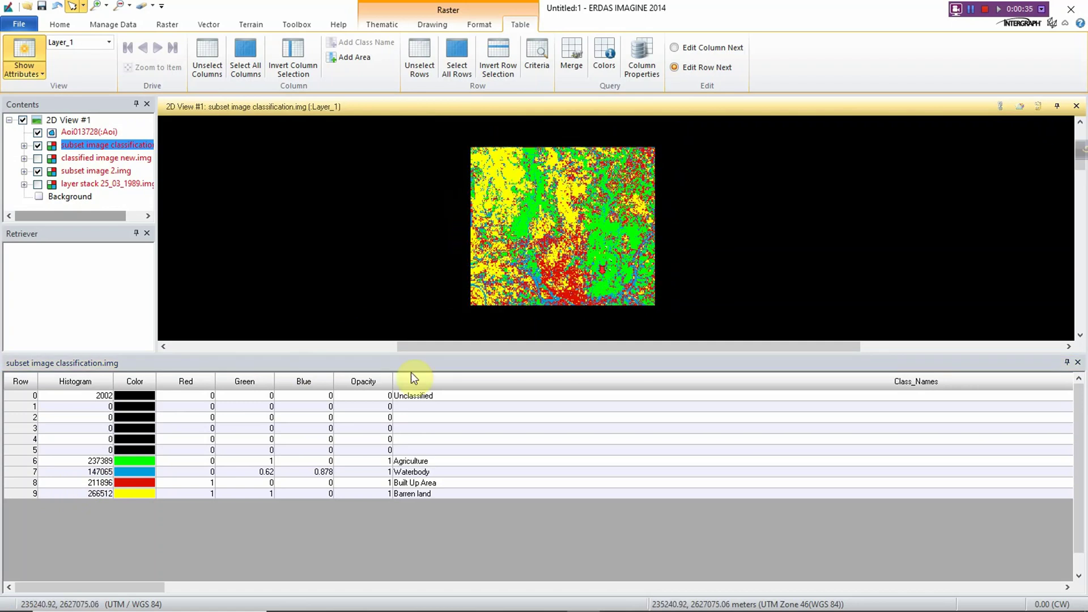
scroll(648, 215, "up", 3)
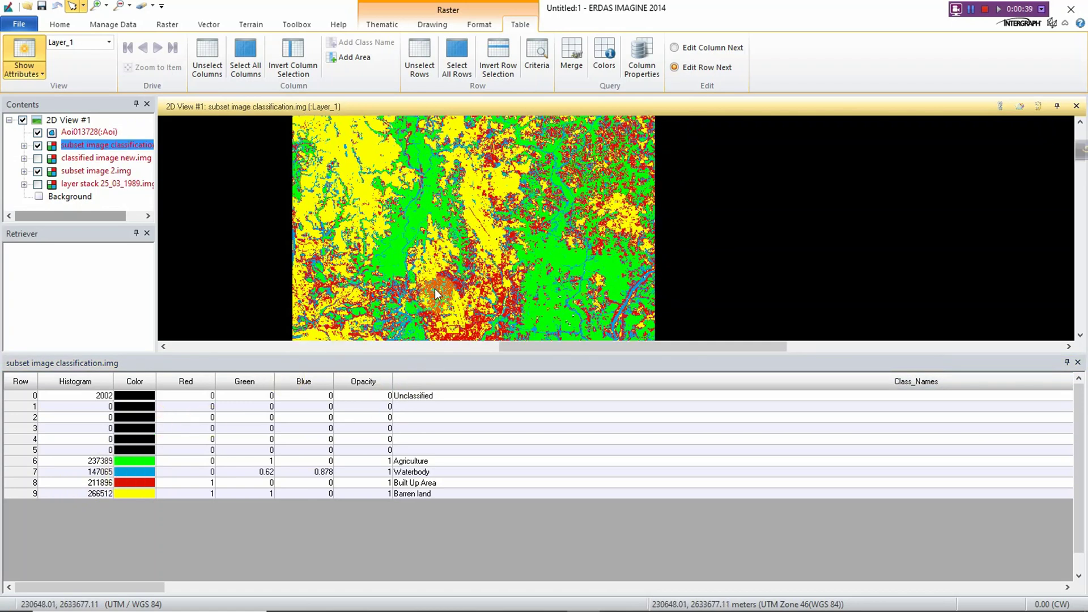
scroll(475, 253, "down", 2)
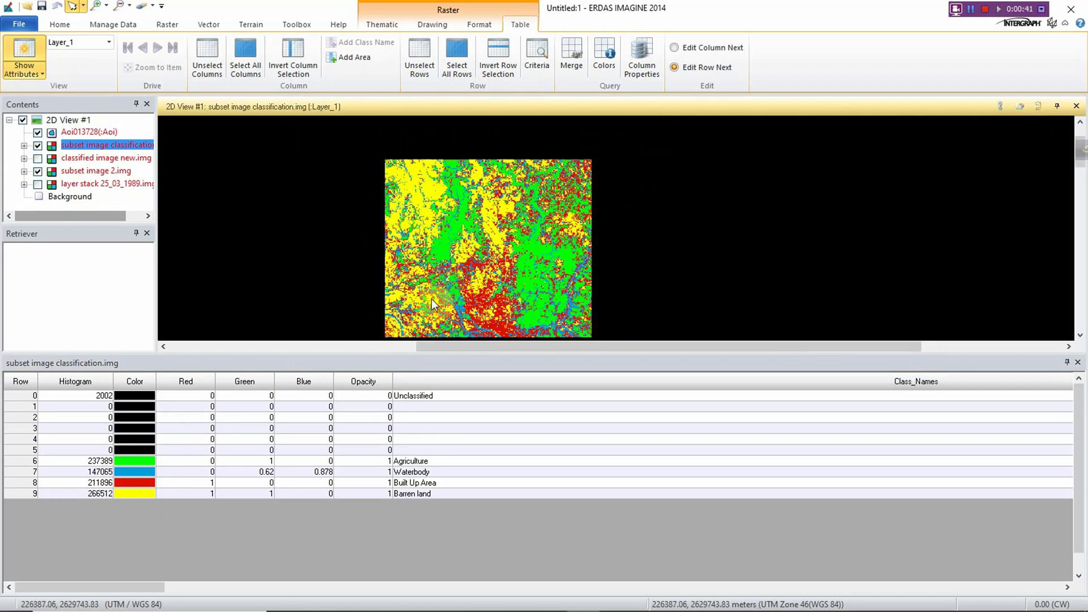
scroll(437, 304, "up", 2)
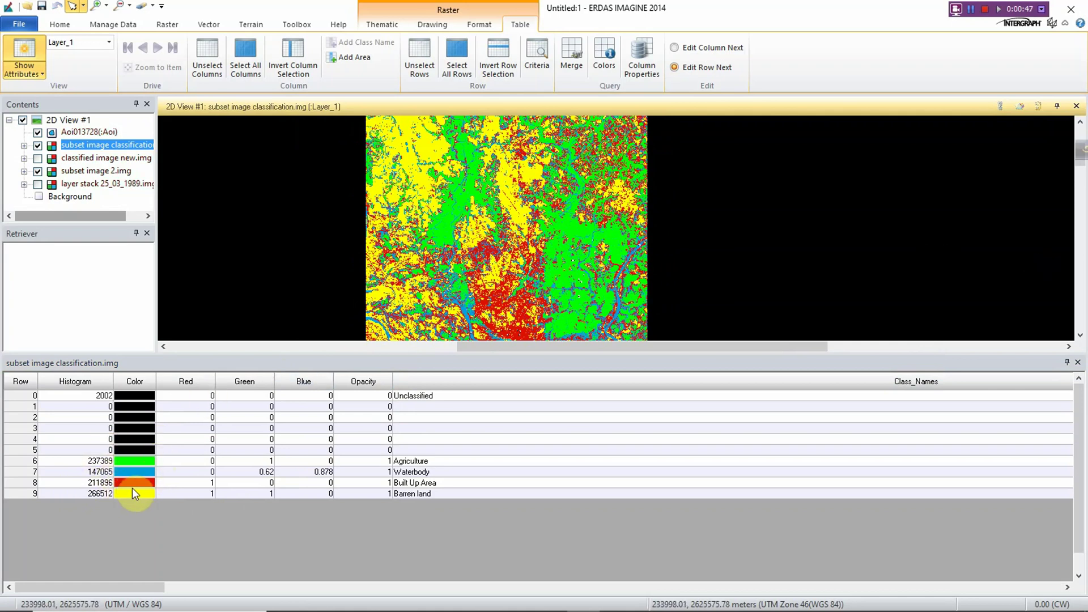
scroll(136, 491, "down", 3)
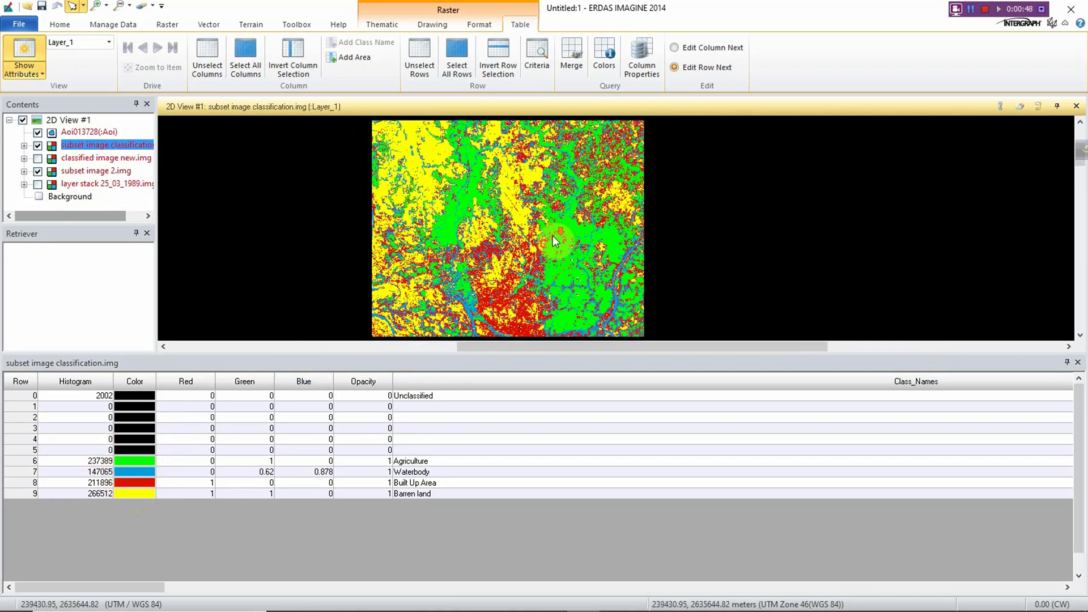
left_click(139, 495)
scroll(526, 223, "up", 5)
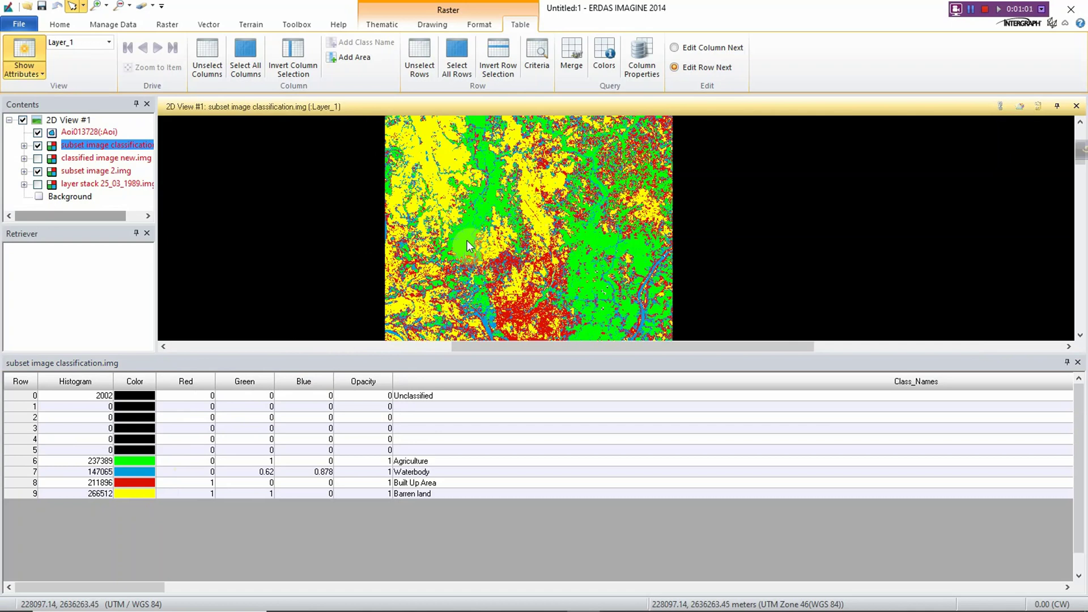
scroll(465, 229, "down", 1)
scroll(464, 223, "down", 1)
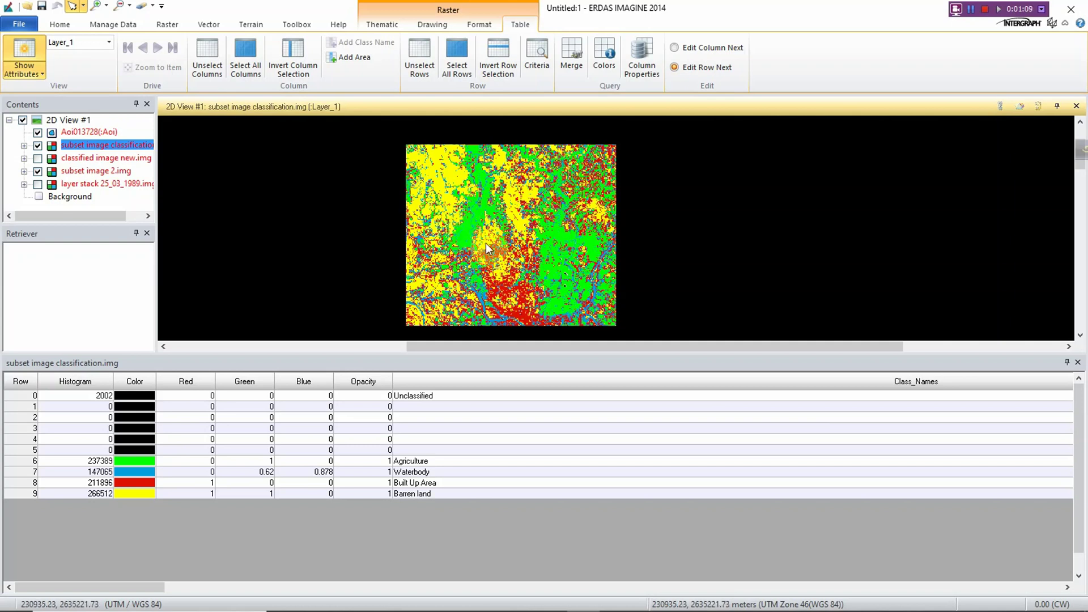
scroll(425, 187, "up", 3)
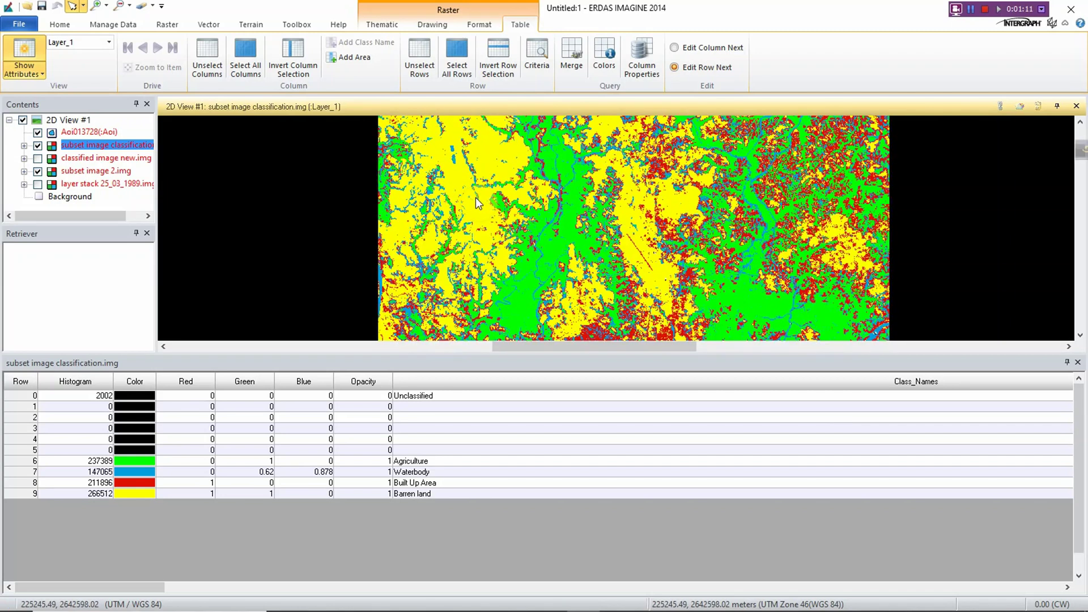
scroll(479, 198, "down", 4)
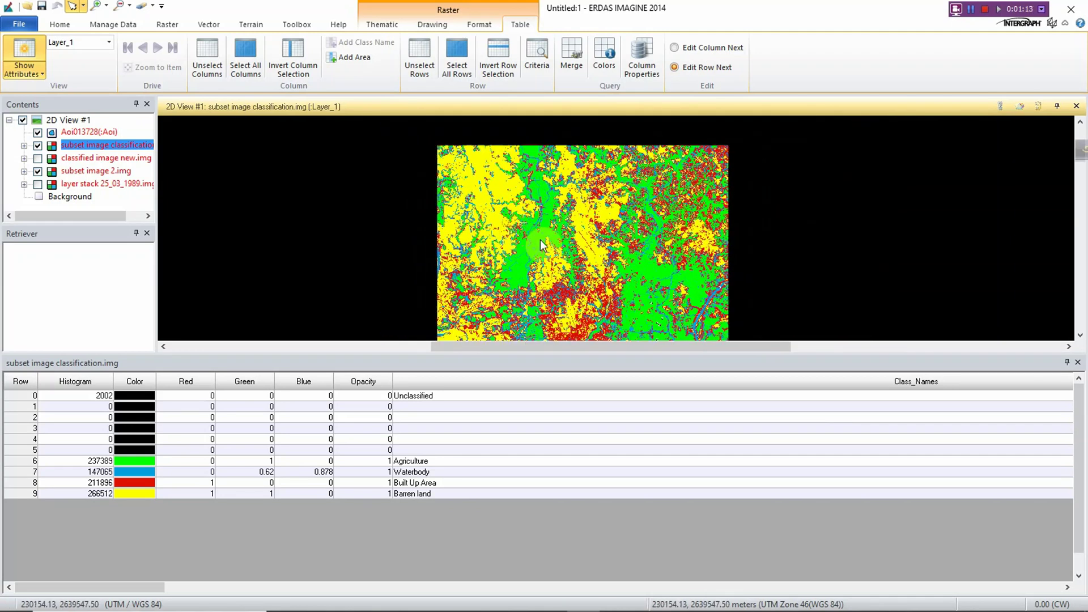
Examine the classified subset at several scales, comparing its built-up, agriculture and barren areas with the class colors in the attribute table
scroll(541, 240, "down", 1)
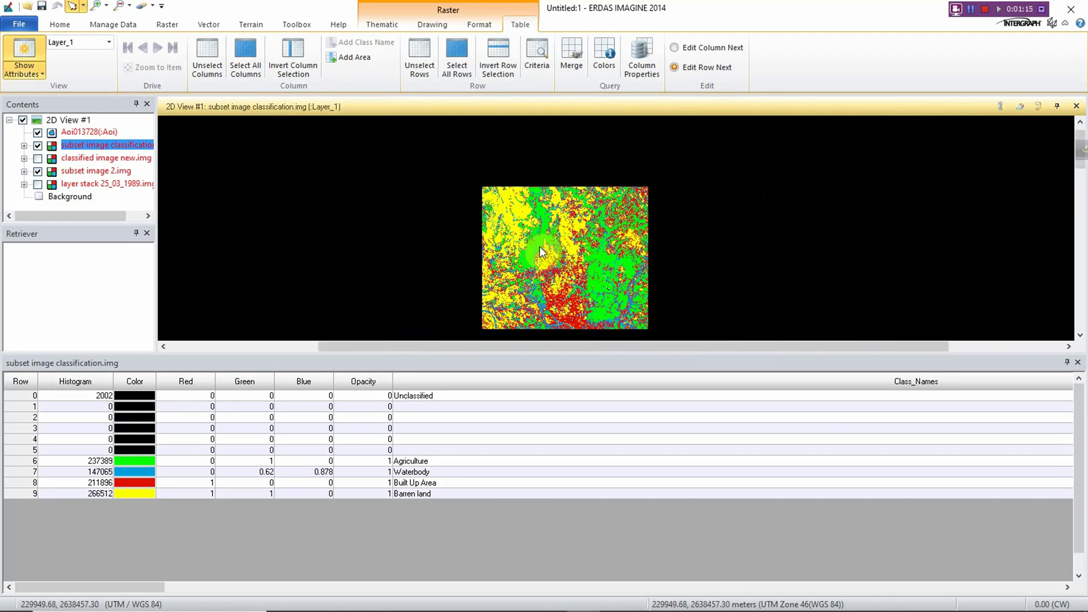
scroll(561, 306, "up", 1)
scroll(561, 306, "down", 1)
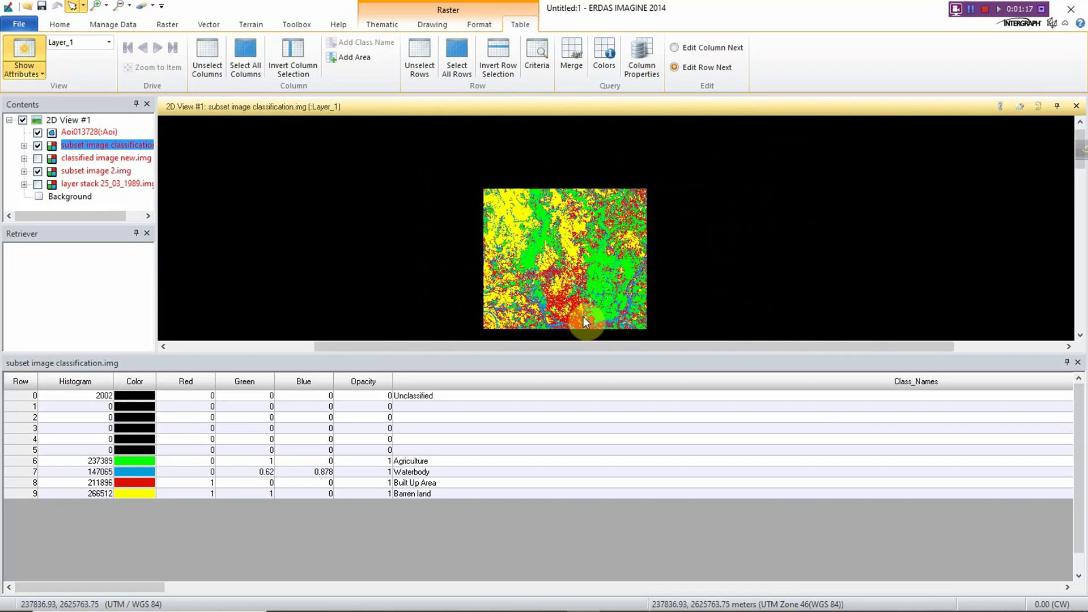
scroll(583, 317, "up", 4)
scroll(583, 316, "down", 3)
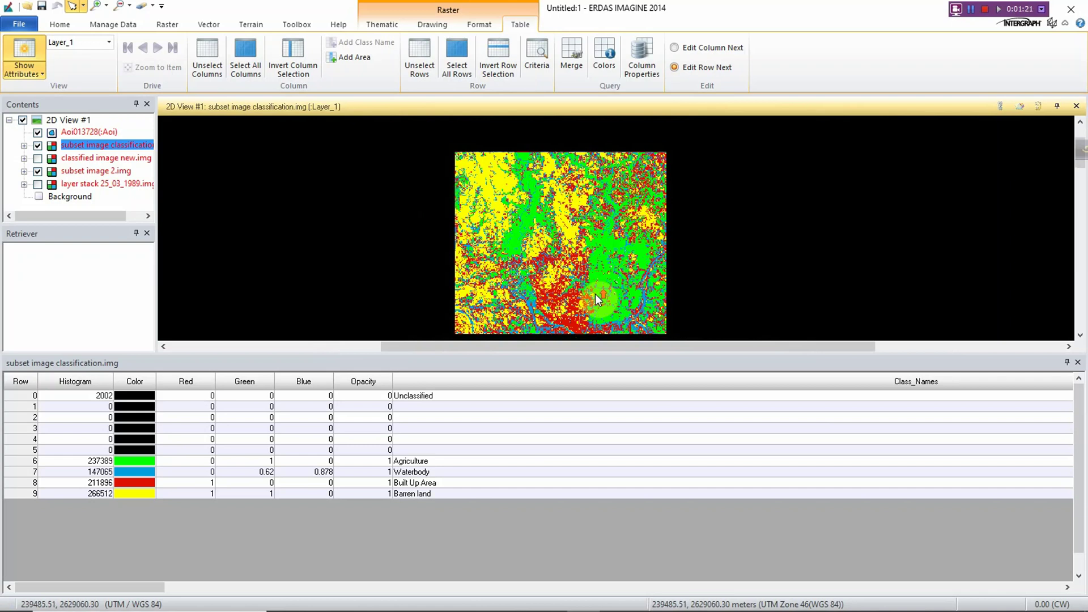
scroll(595, 294, "up", 1)
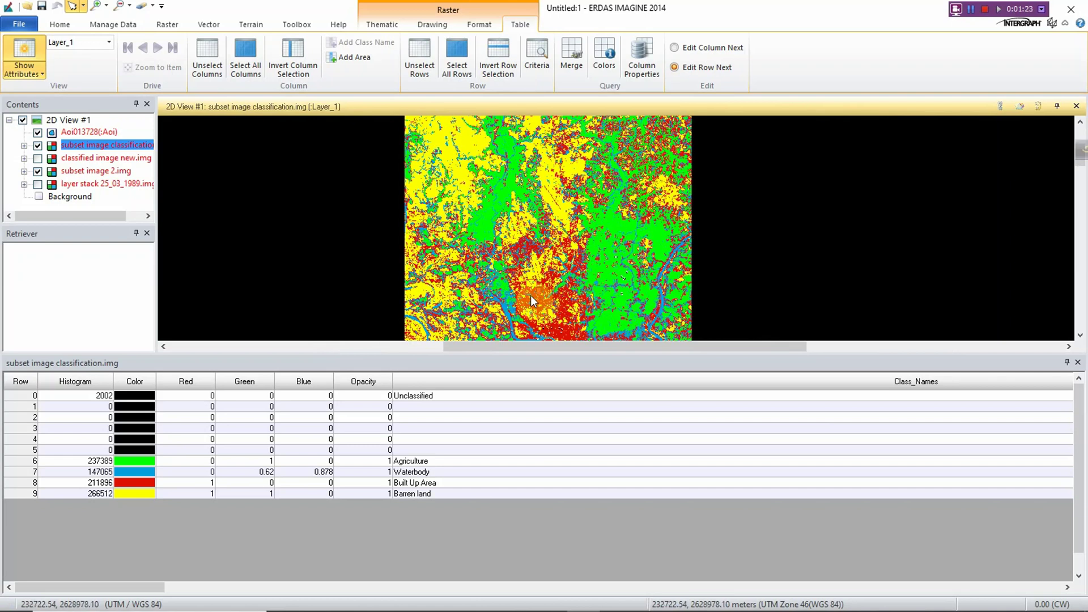
scroll(531, 295, "down", 1)
Make classified image new.img visible together with the classified subset and bring its full extent into view
right_click(83, 145)
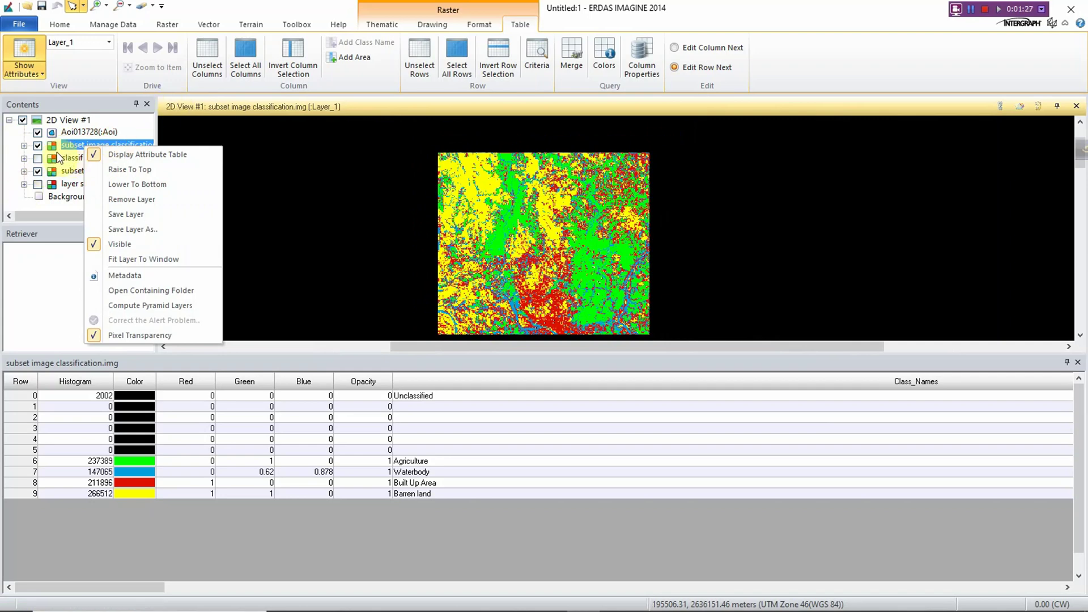
left_click(40, 160)
left_click(38, 159)
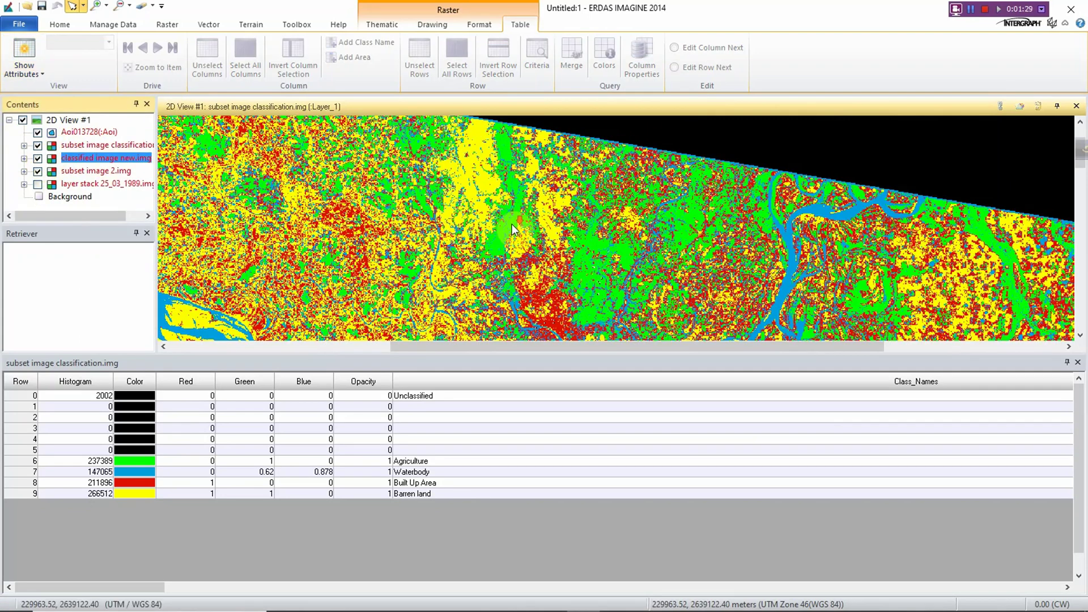
scroll(512, 224, "down", 2)
scroll(508, 231, "down", 1)
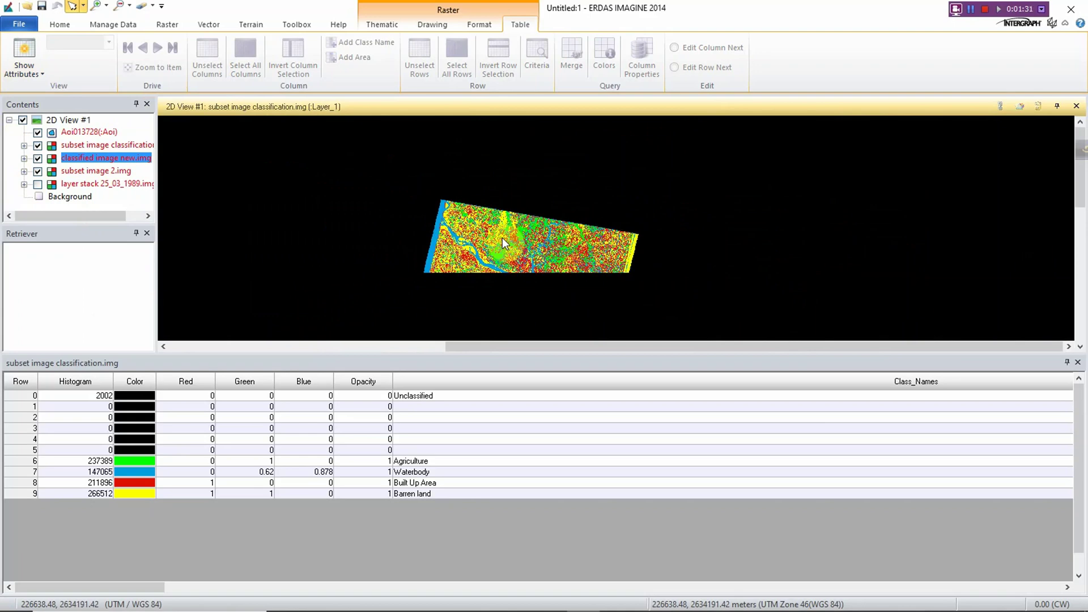
Examine the overall land cover distribution across the full classified scene
scroll(502, 237, "up", 3)
scroll(492, 276, "up", 1)
scroll(491, 283, "down", 1)
scroll(506, 312, "up", 1)
scroll(516, 301, "down", 1)
scroll(515, 301, "up", 1)
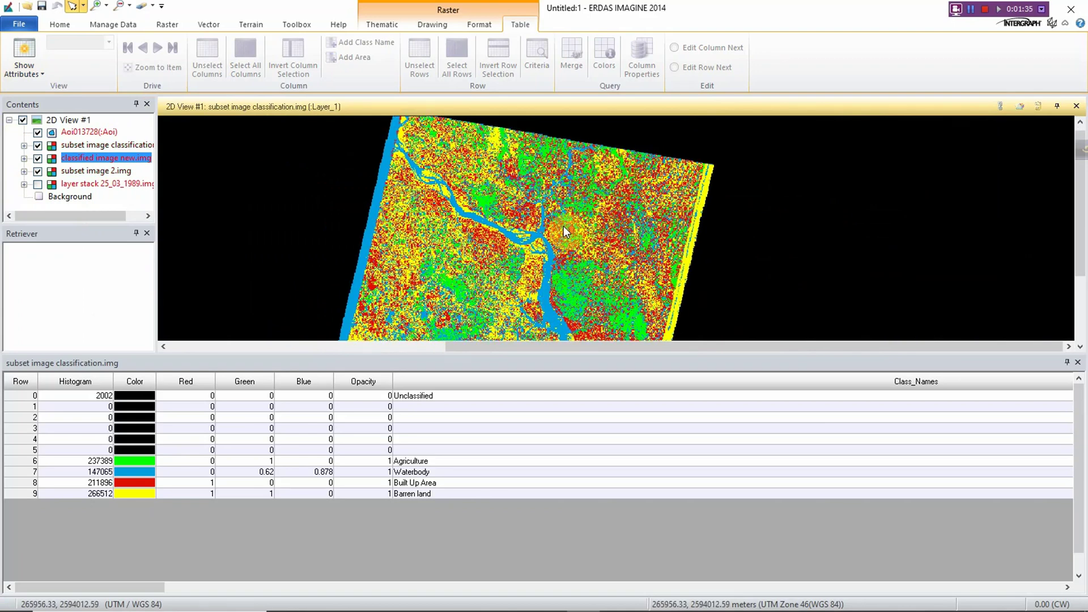
scroll(566, 215, "up", 1)
scroll(416, 215, "up", 2)
scroll(426, 214, "down", 3)
Examine the river confluence and its islands in the classified scene close up, checking the Waterbody and Barren land classes
scroll(437, 217, "up", 5)
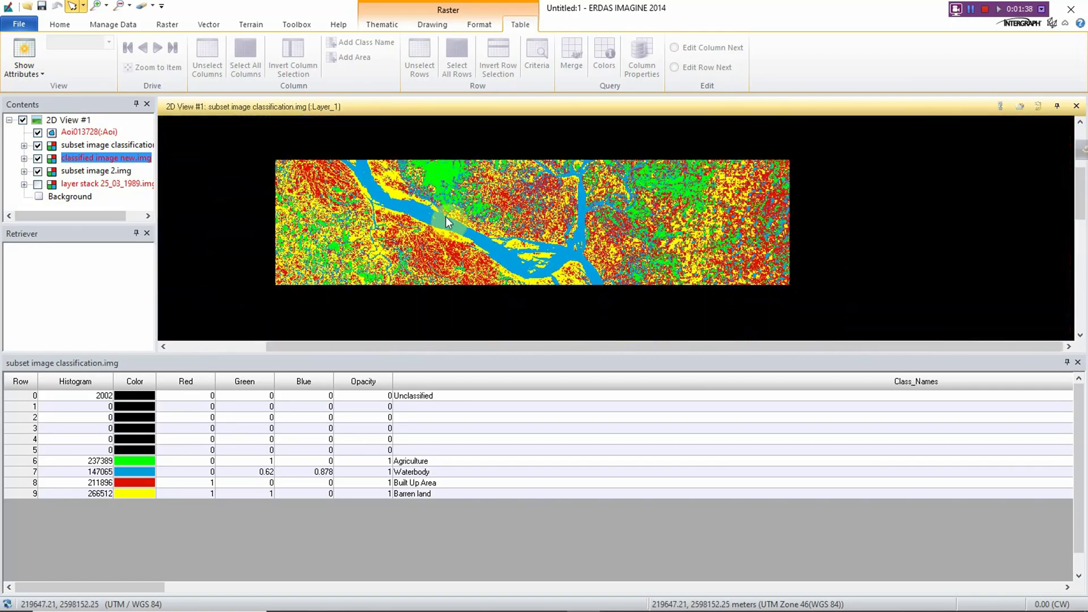
scroll(561, 295, "up", 2)
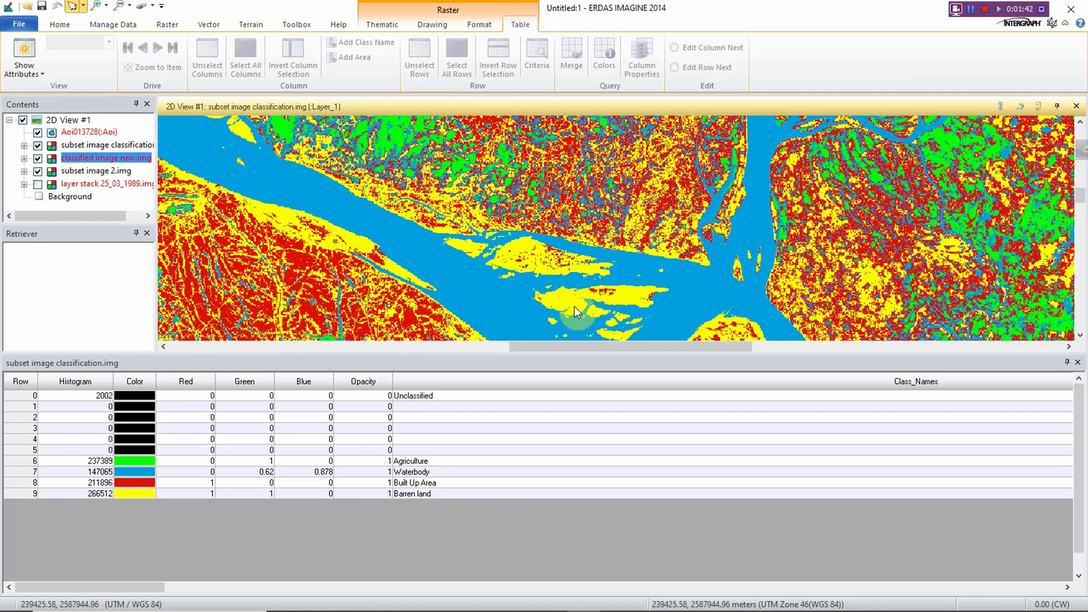
scroll(590, 260, "down", 4)
scroll(621, 267, "down", 3)
scroll(621, 286, "up", 4)
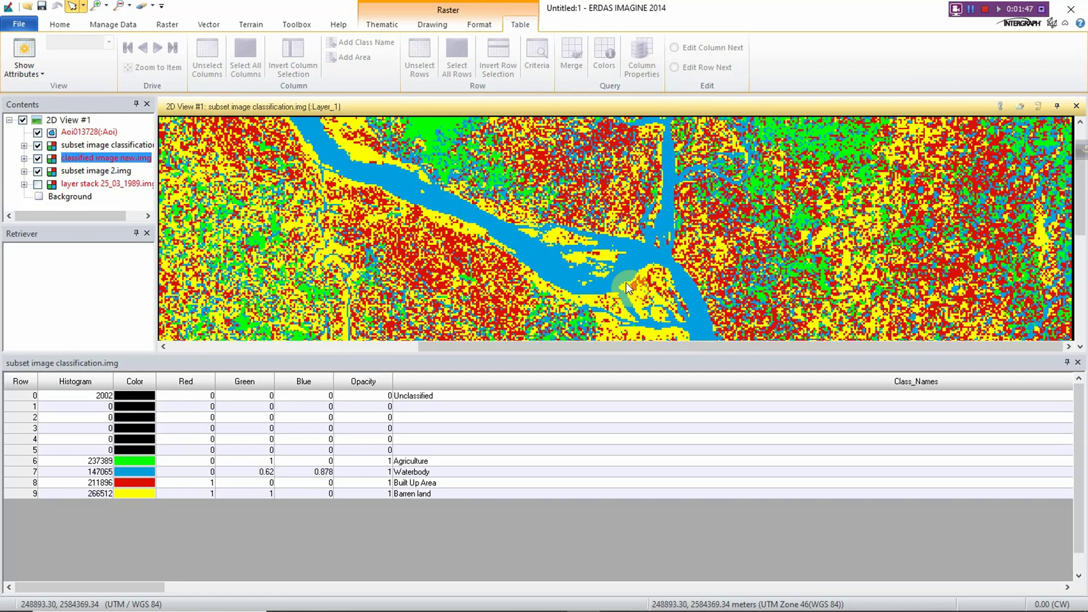
scroll(572, 222, "up", 3)
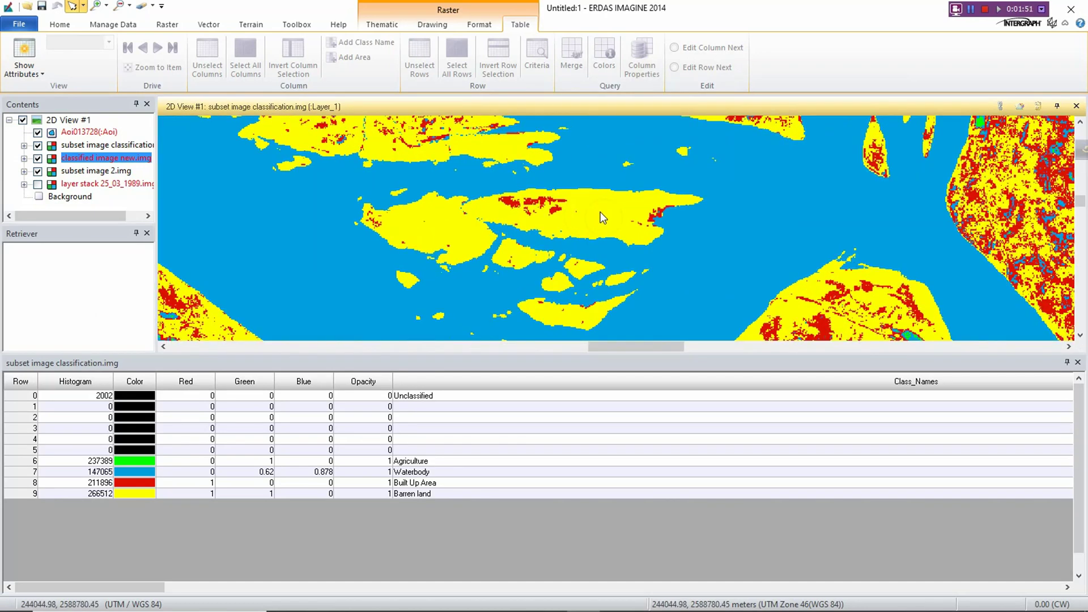
scroll(600, 218, "down", 3)
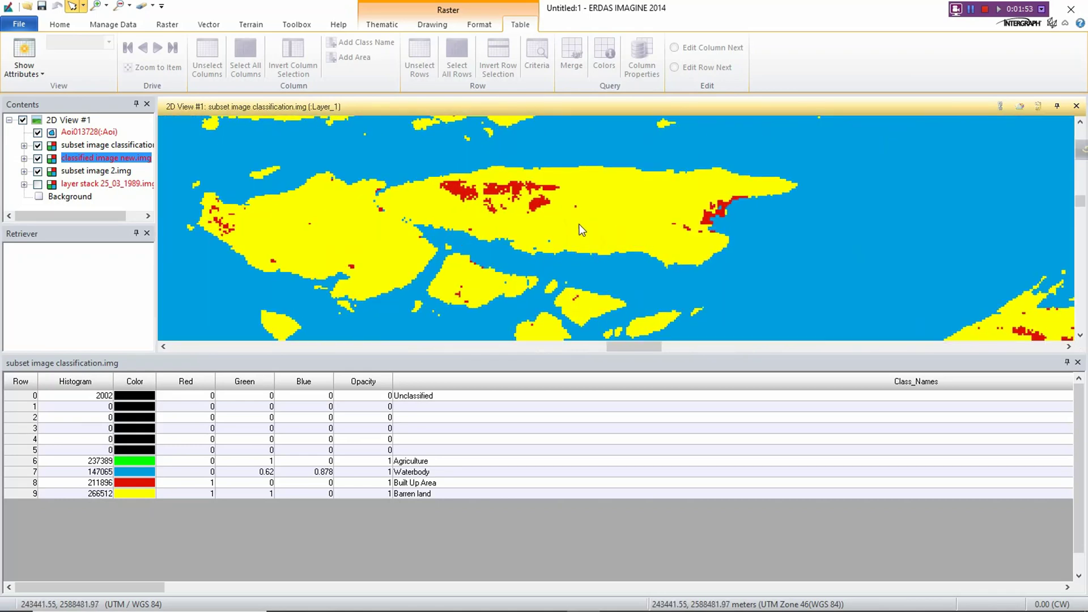
scroll(605, 215, "up", 4)
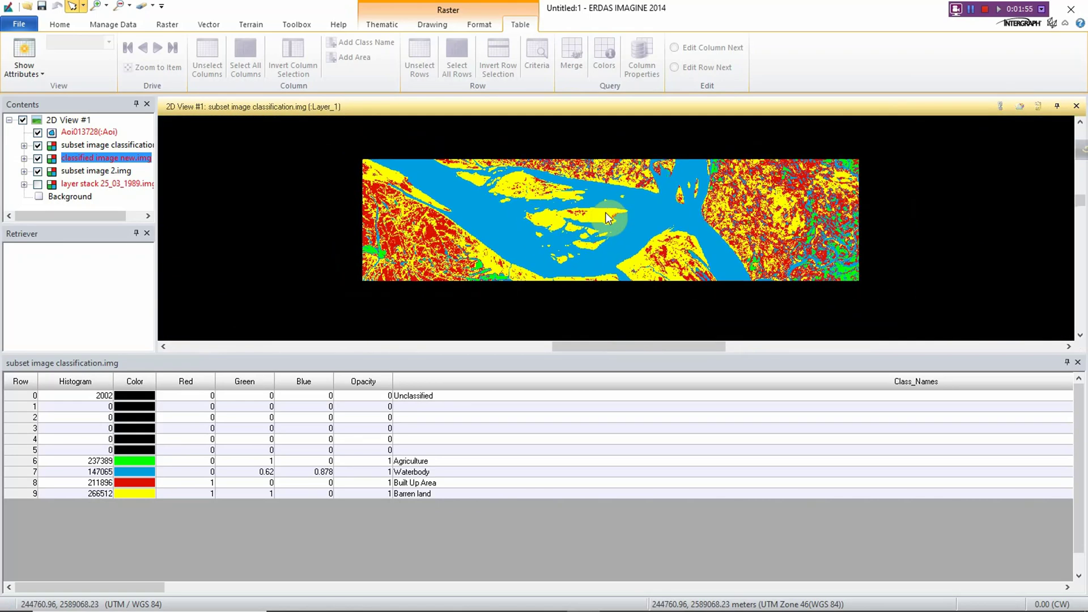
scroll(606, 217, "down", 3)
scroll(606, 219, "up", 3)
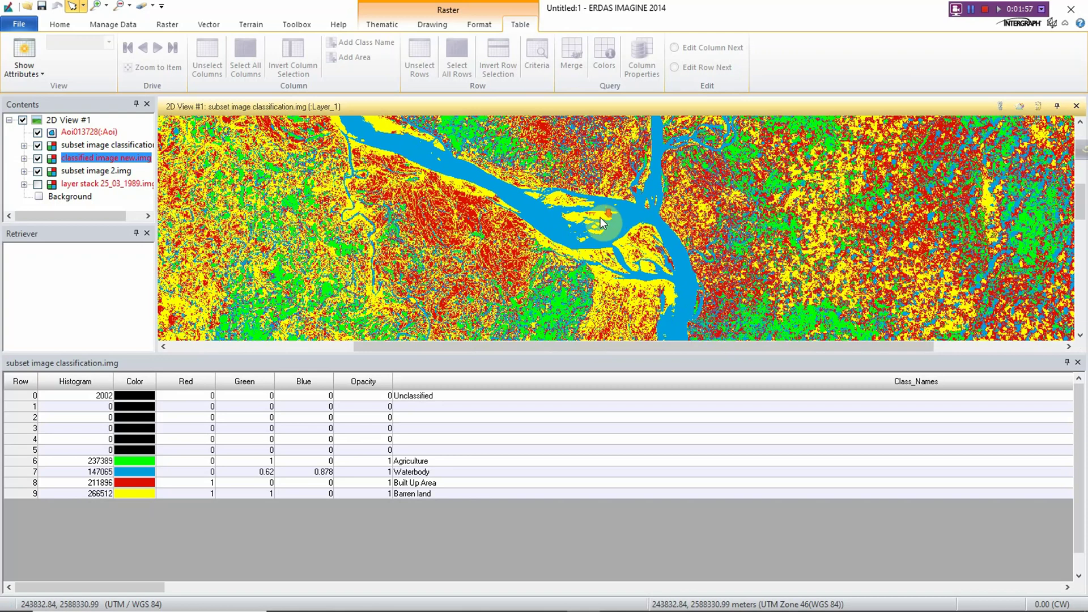
scroll(603, 221, "down", 3)
scroll(602, 221, "up", 2)
scroll(602, 221, "down", 4)
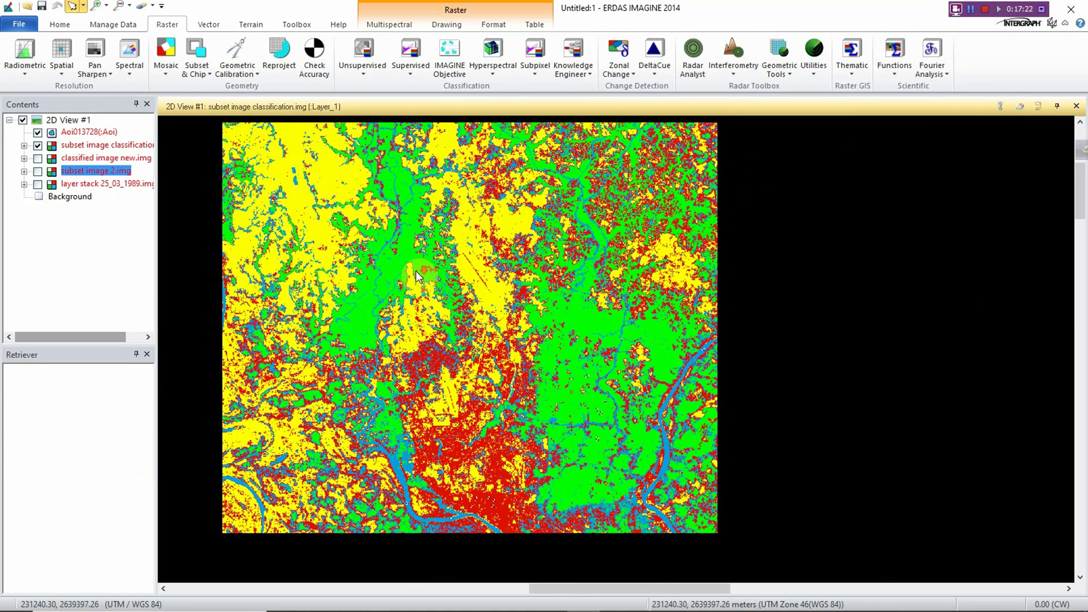
Inspect the classified subset on its own, close up around the southern built-up area and at full extent
scroll(417, 340, "down", 2)
scroll(417, 404, "up", 2)
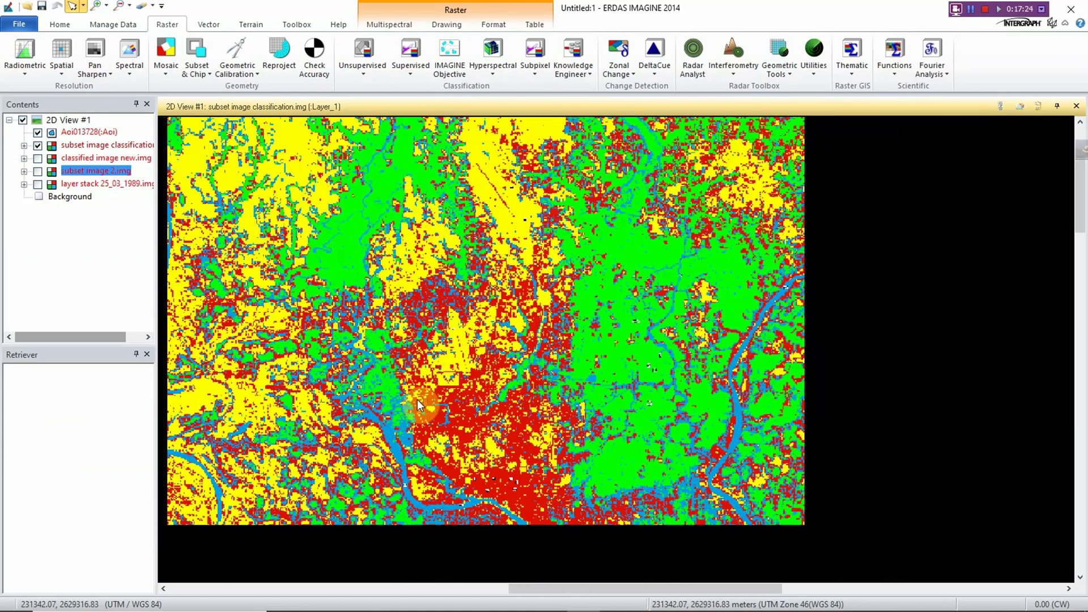
scroll(417, 399, "down", 3)
scroll(530, 202, "down", 1)
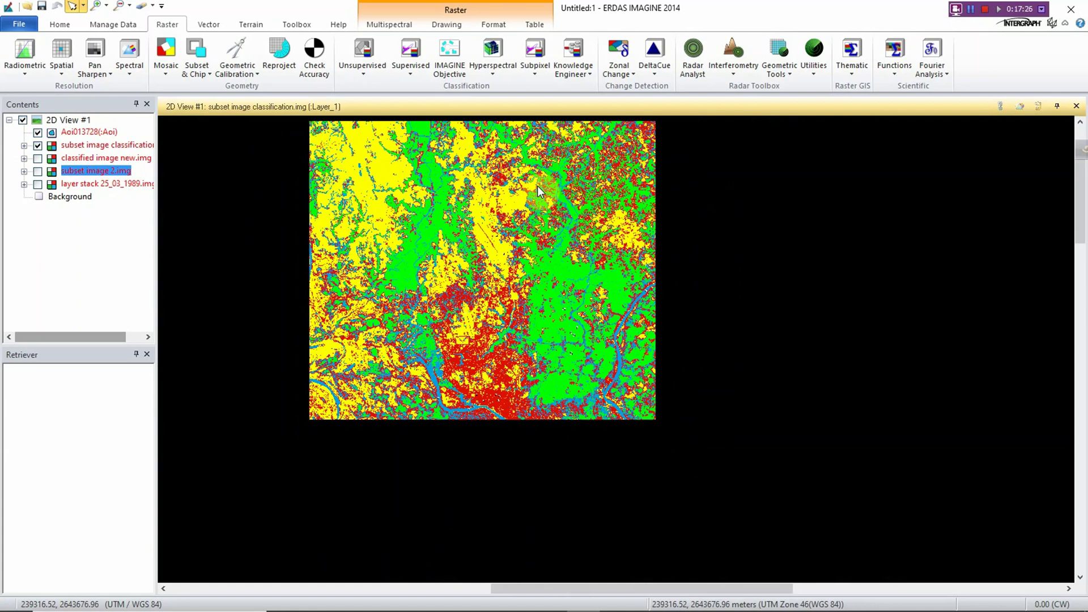